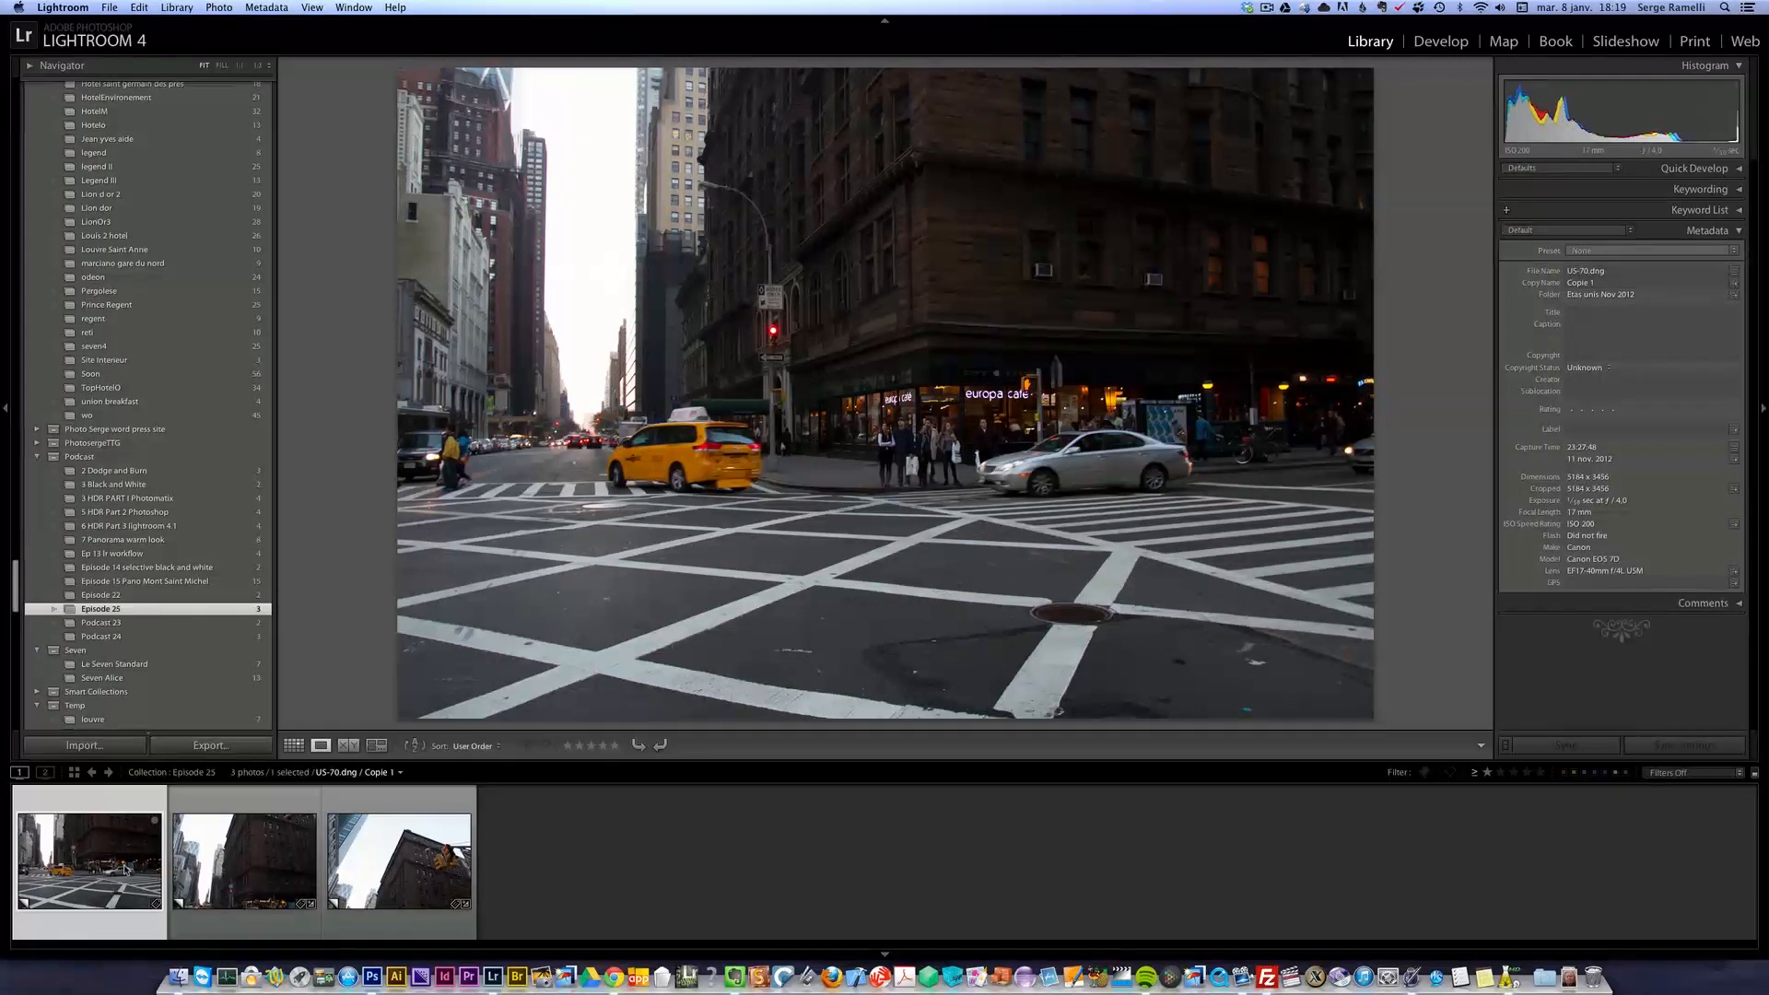
- Review the three street photos of the Episode 25 collection one after another at full view
{"action": "left_click", "coordinate": [228, 866]}
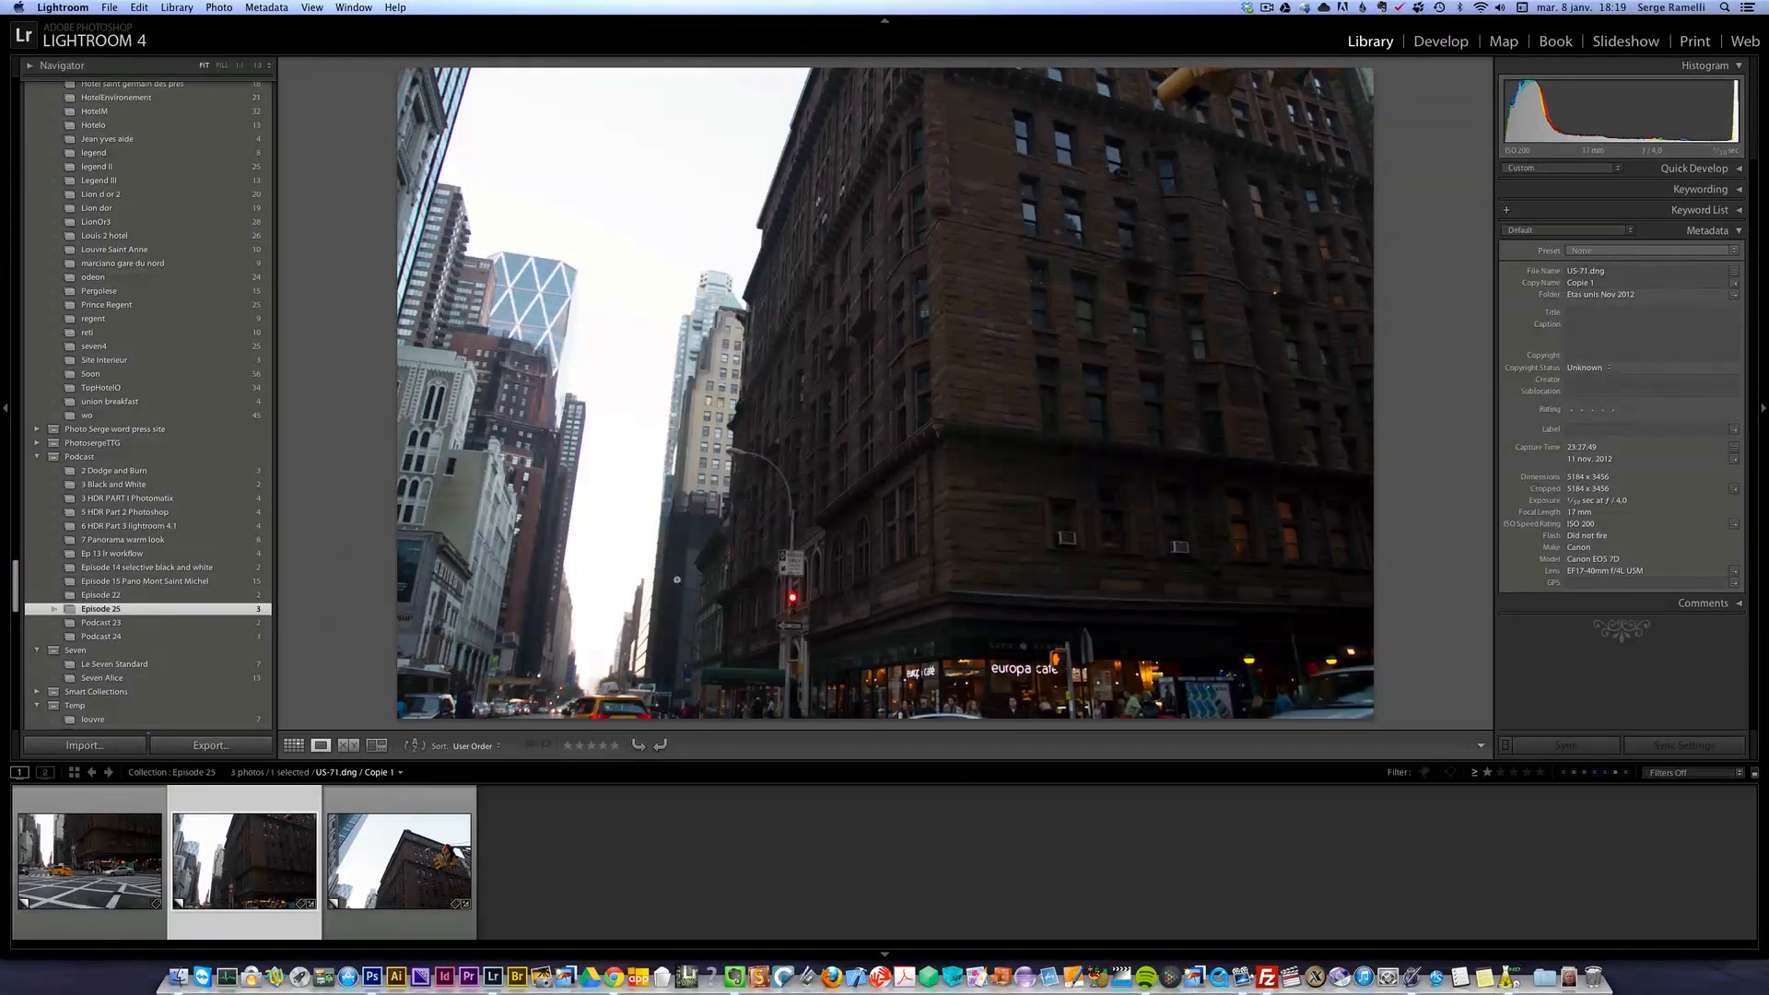
{"action": "key", "text": "Right"}
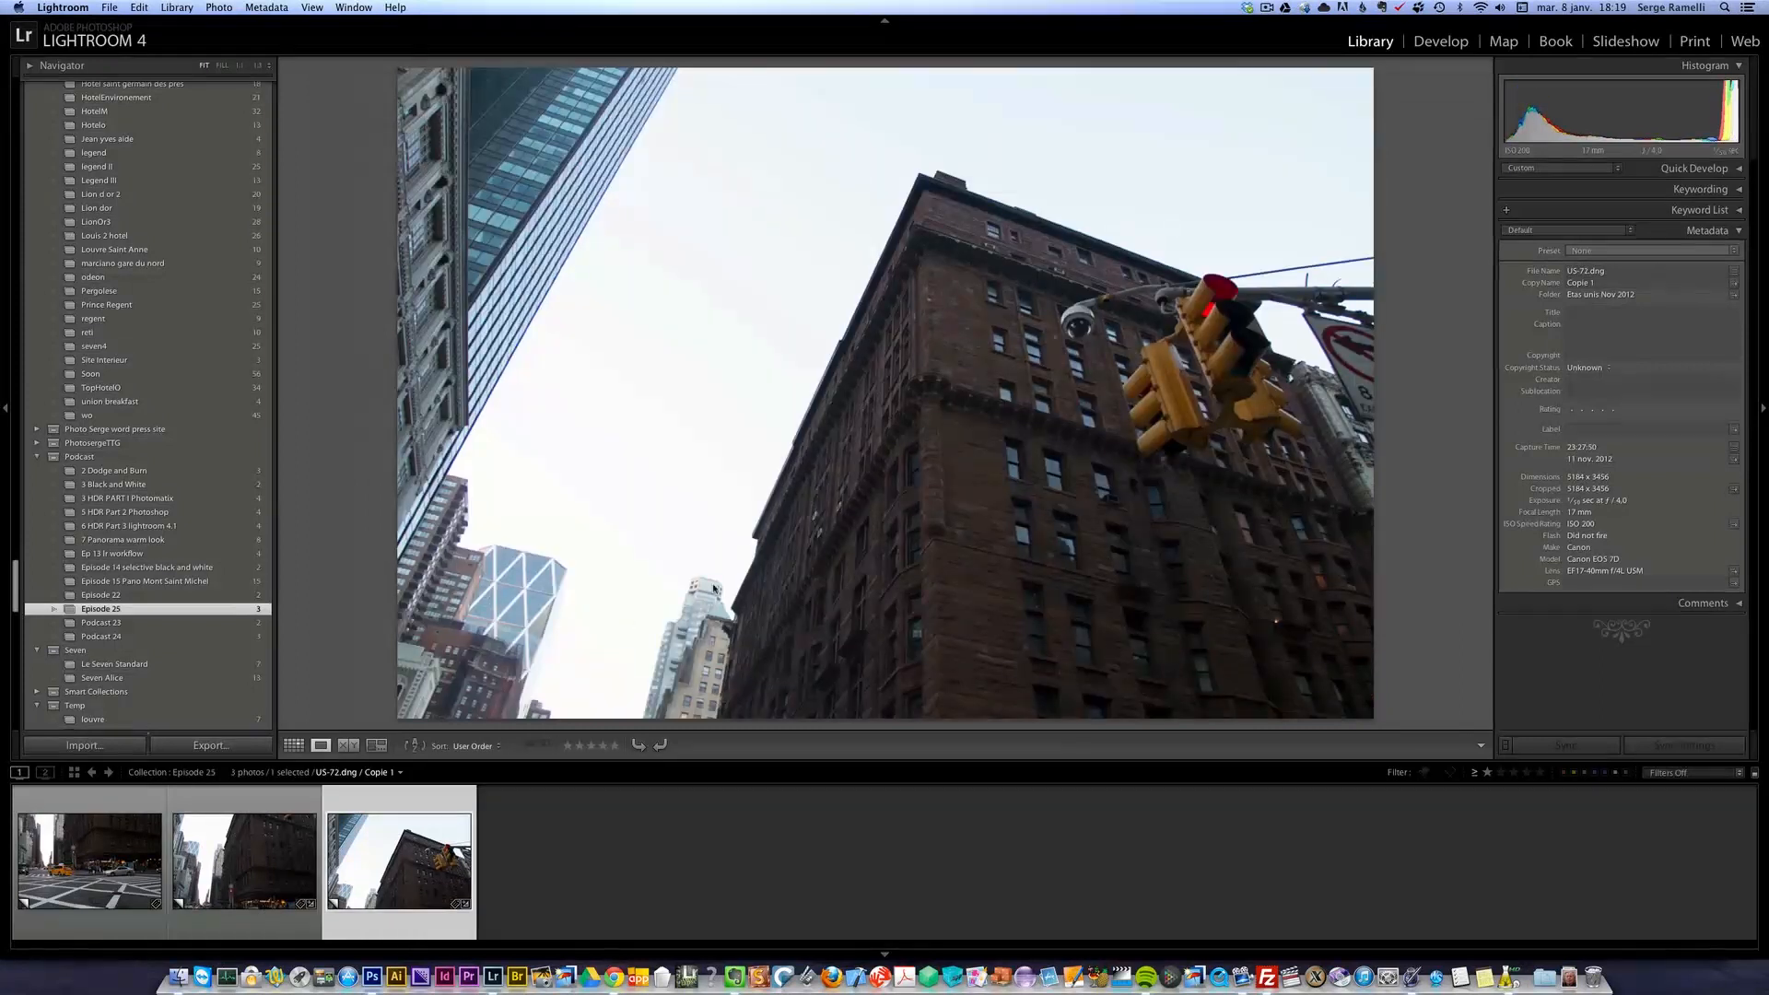
{"action": "left_click", "coordinate": [104, 851]}
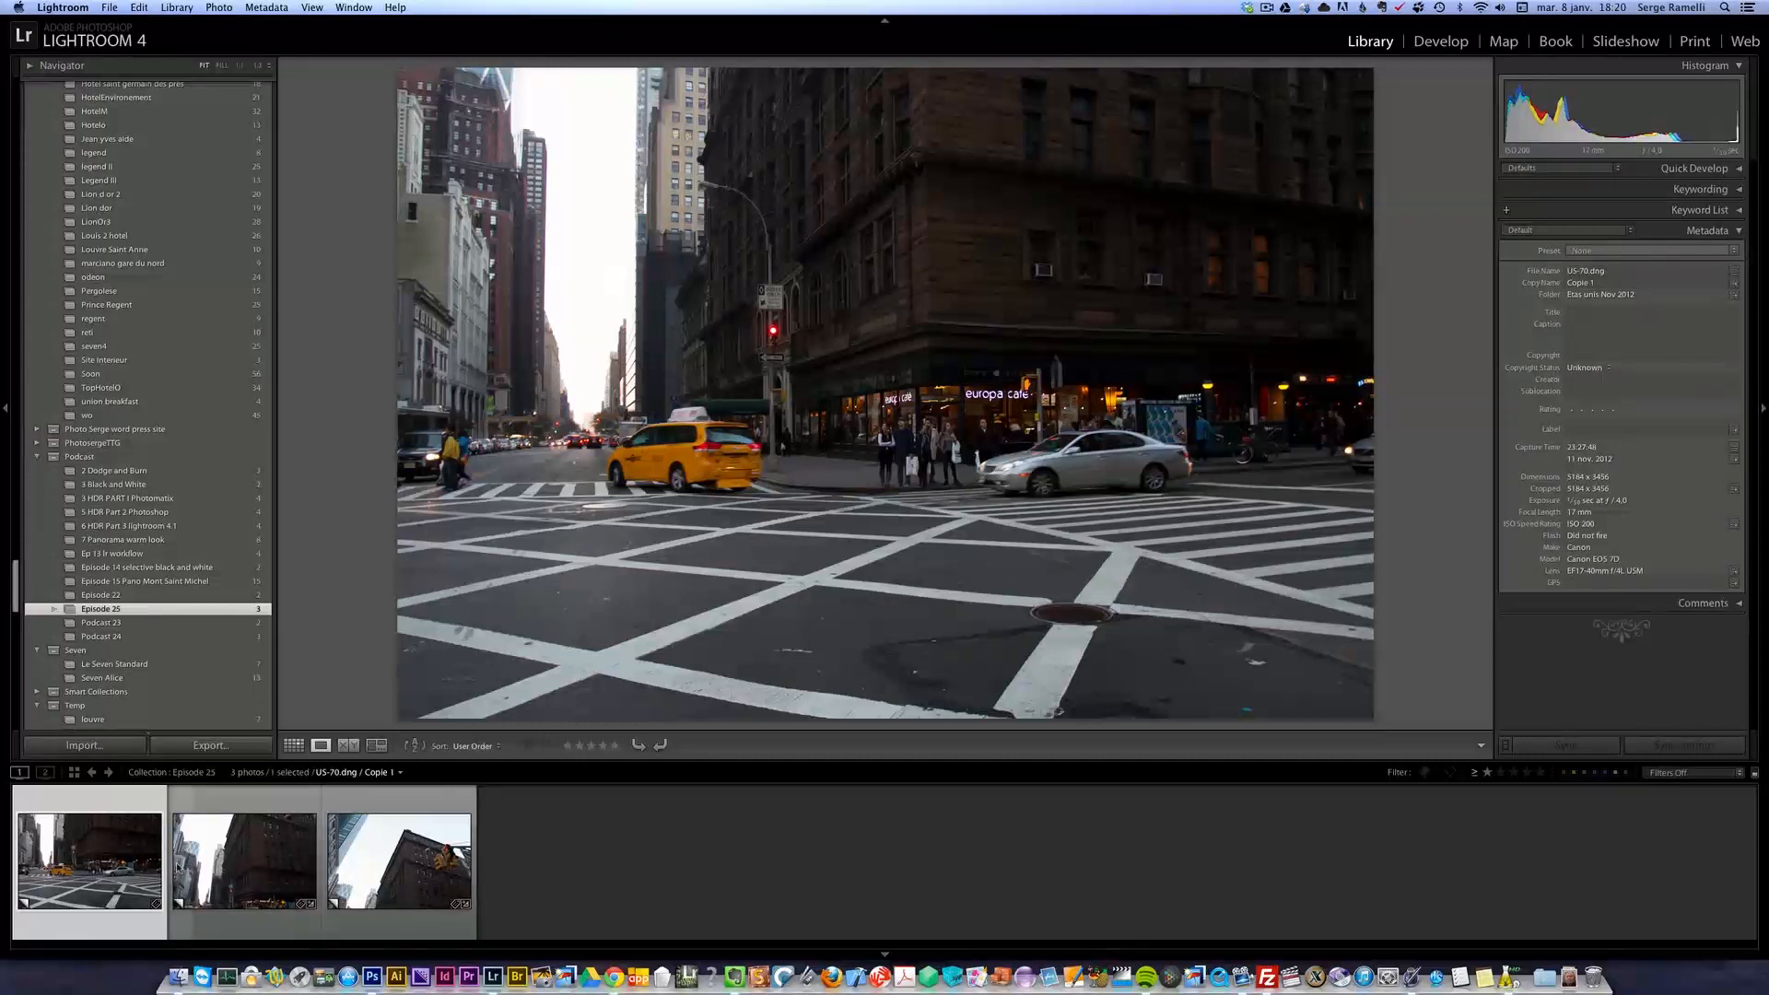
{"action": "left_click", "coordinate": [225, 868]}
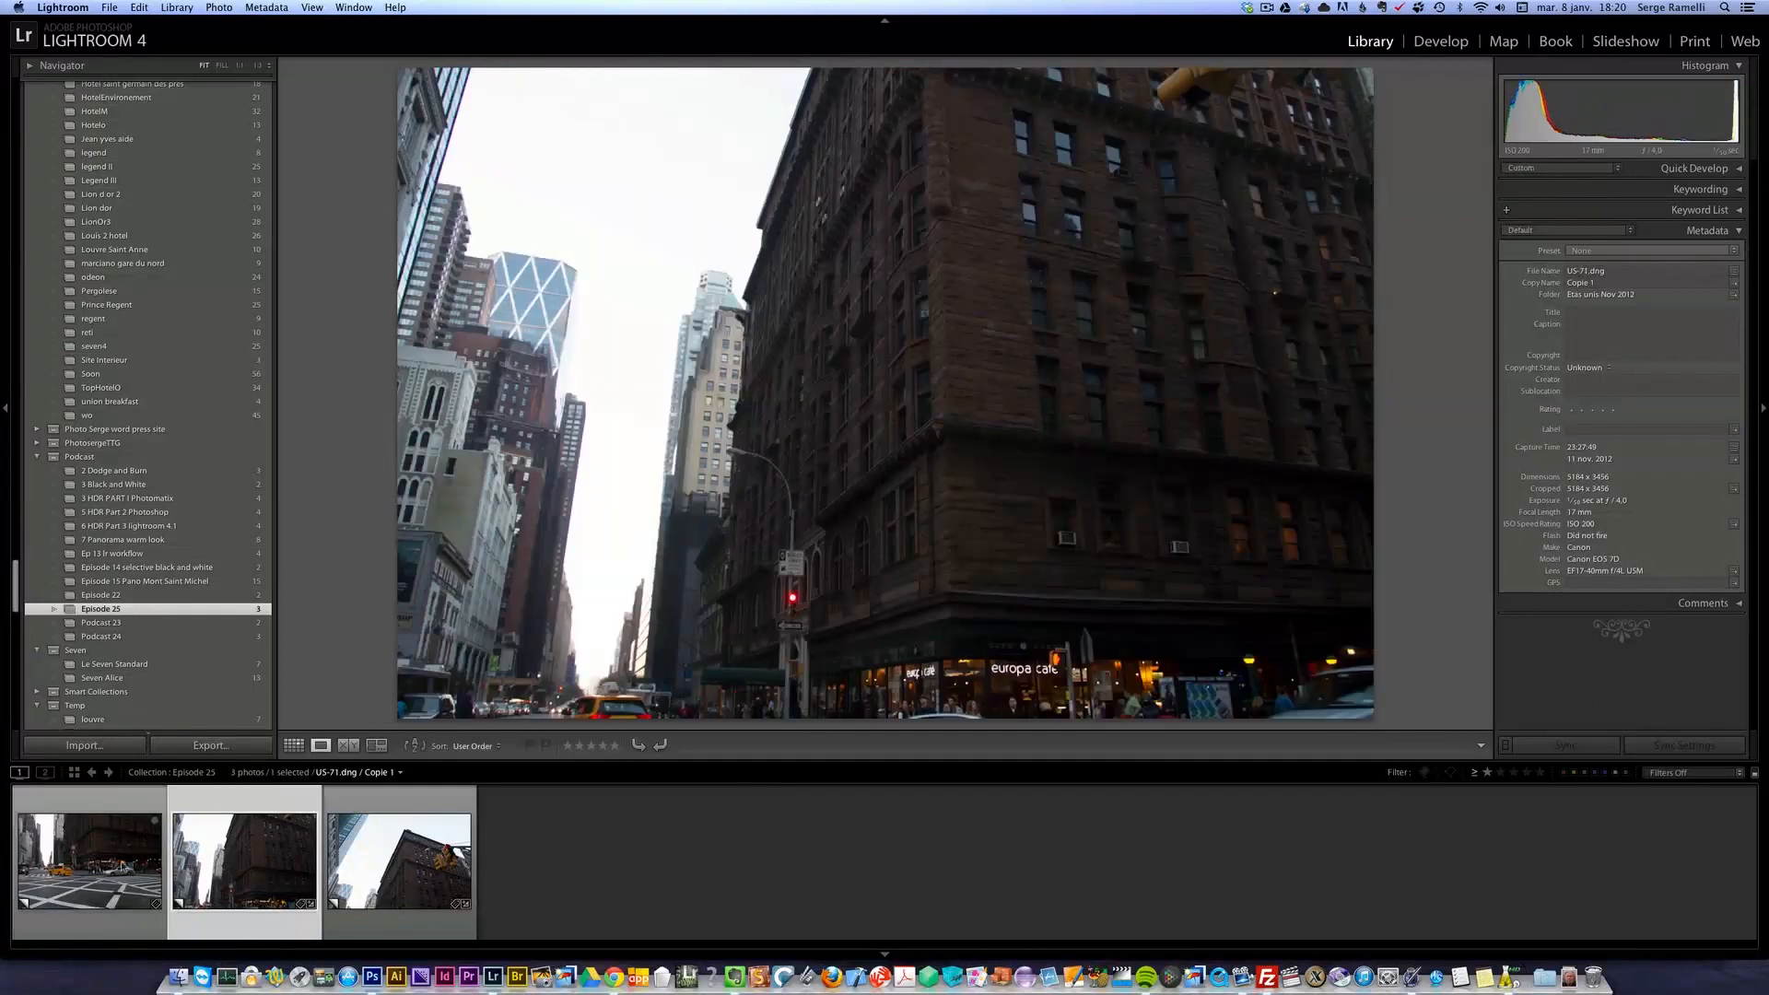
- Develop the first photo, the one with the yellow taxi, with Shadows at +100, Highlights at -4 and Whites at +24
{"action": "left_click", "coordinate": [90, 862]}
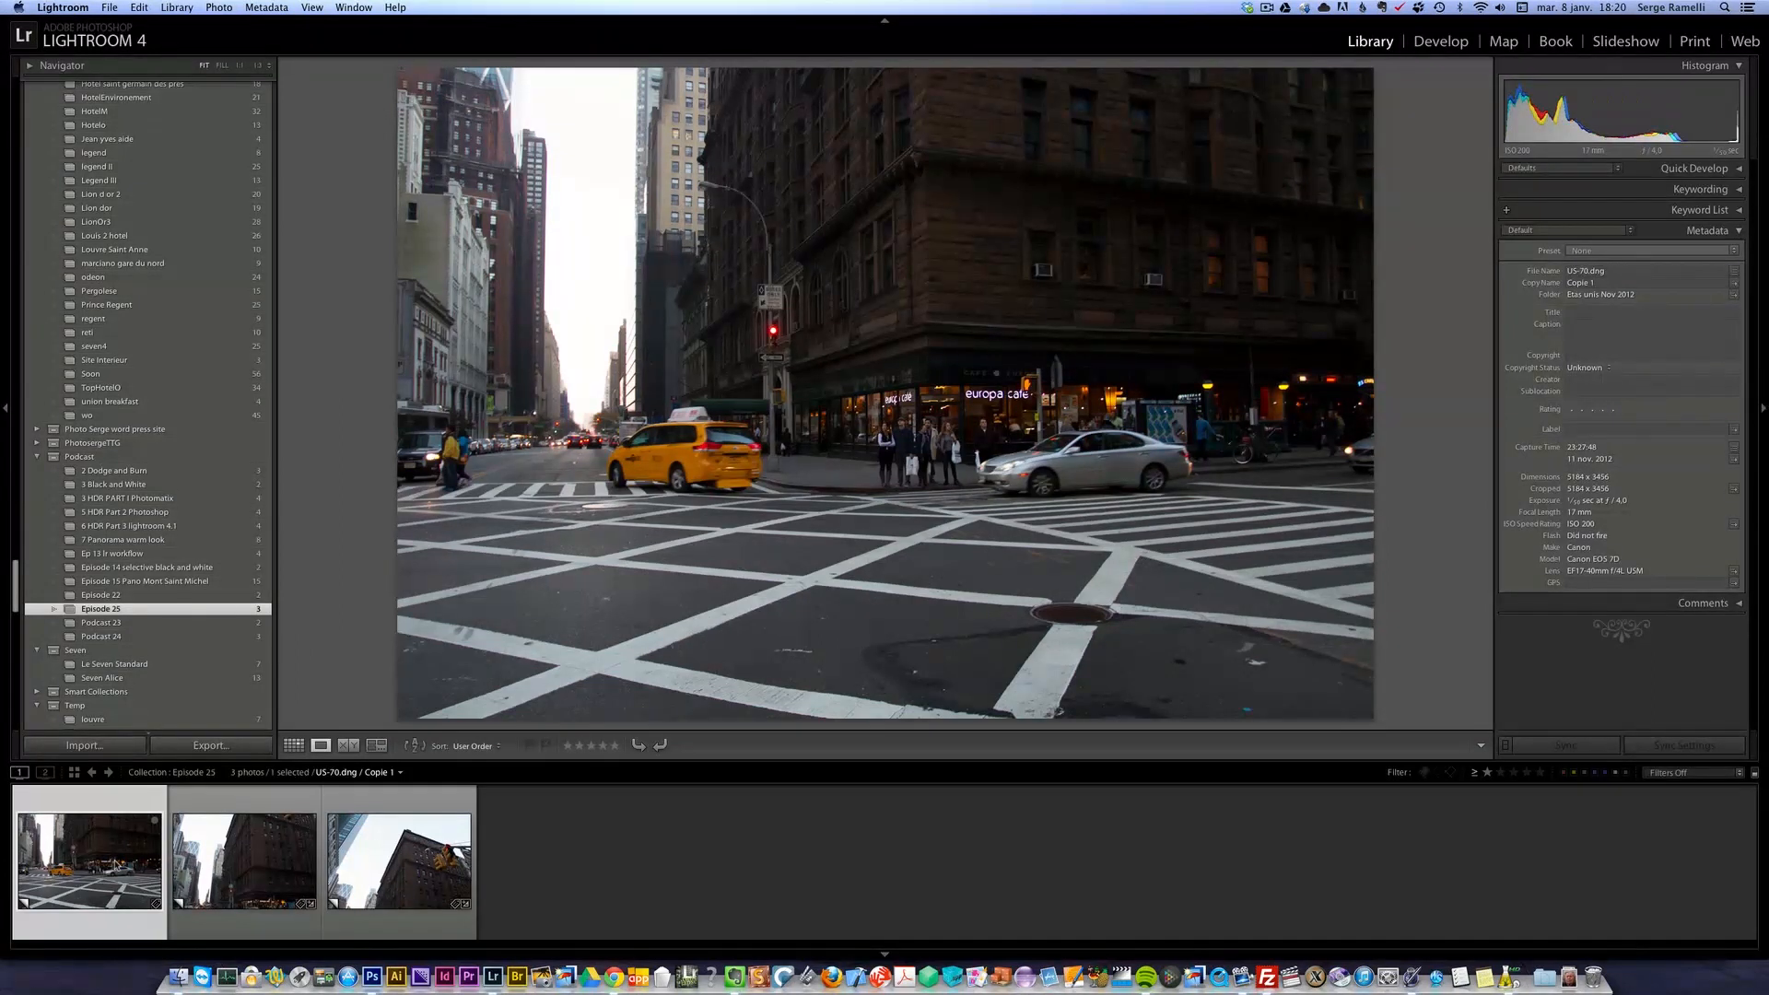
{"action": "left_click", "coordinate": [1440, 45]}
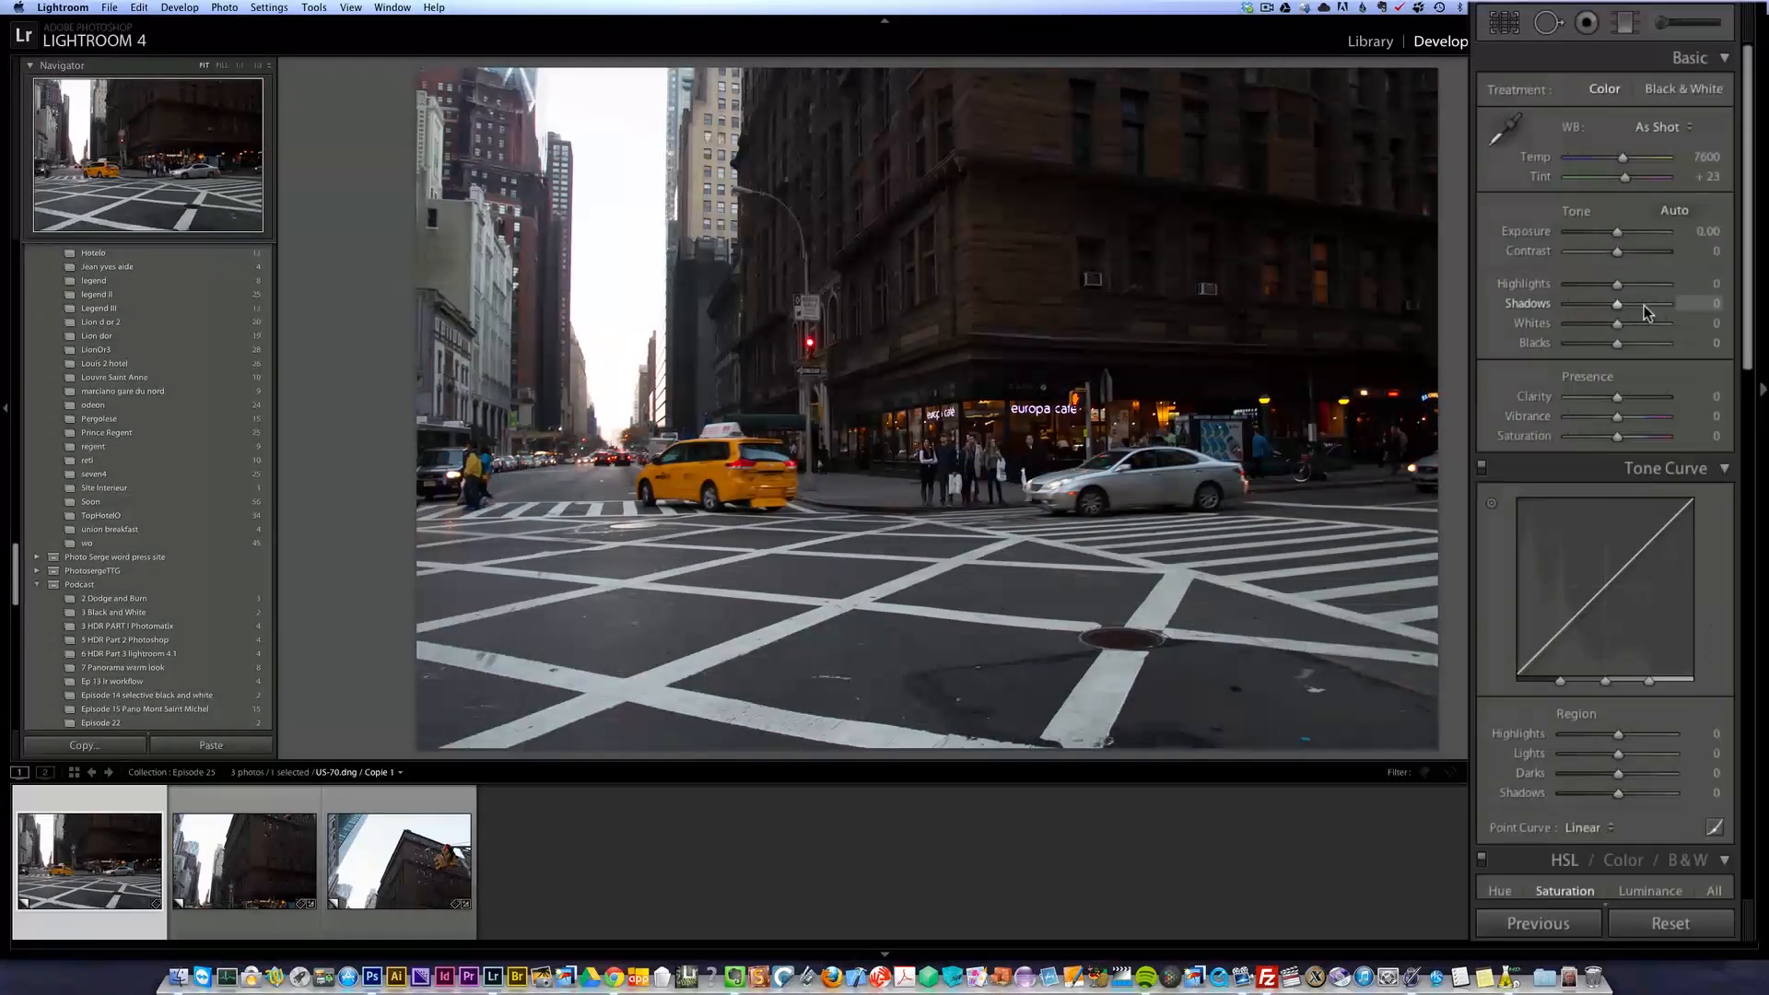
{"action": "left_click_drag", "start_coordinate": [1634, 304], "coordinate": [1679, 301]}
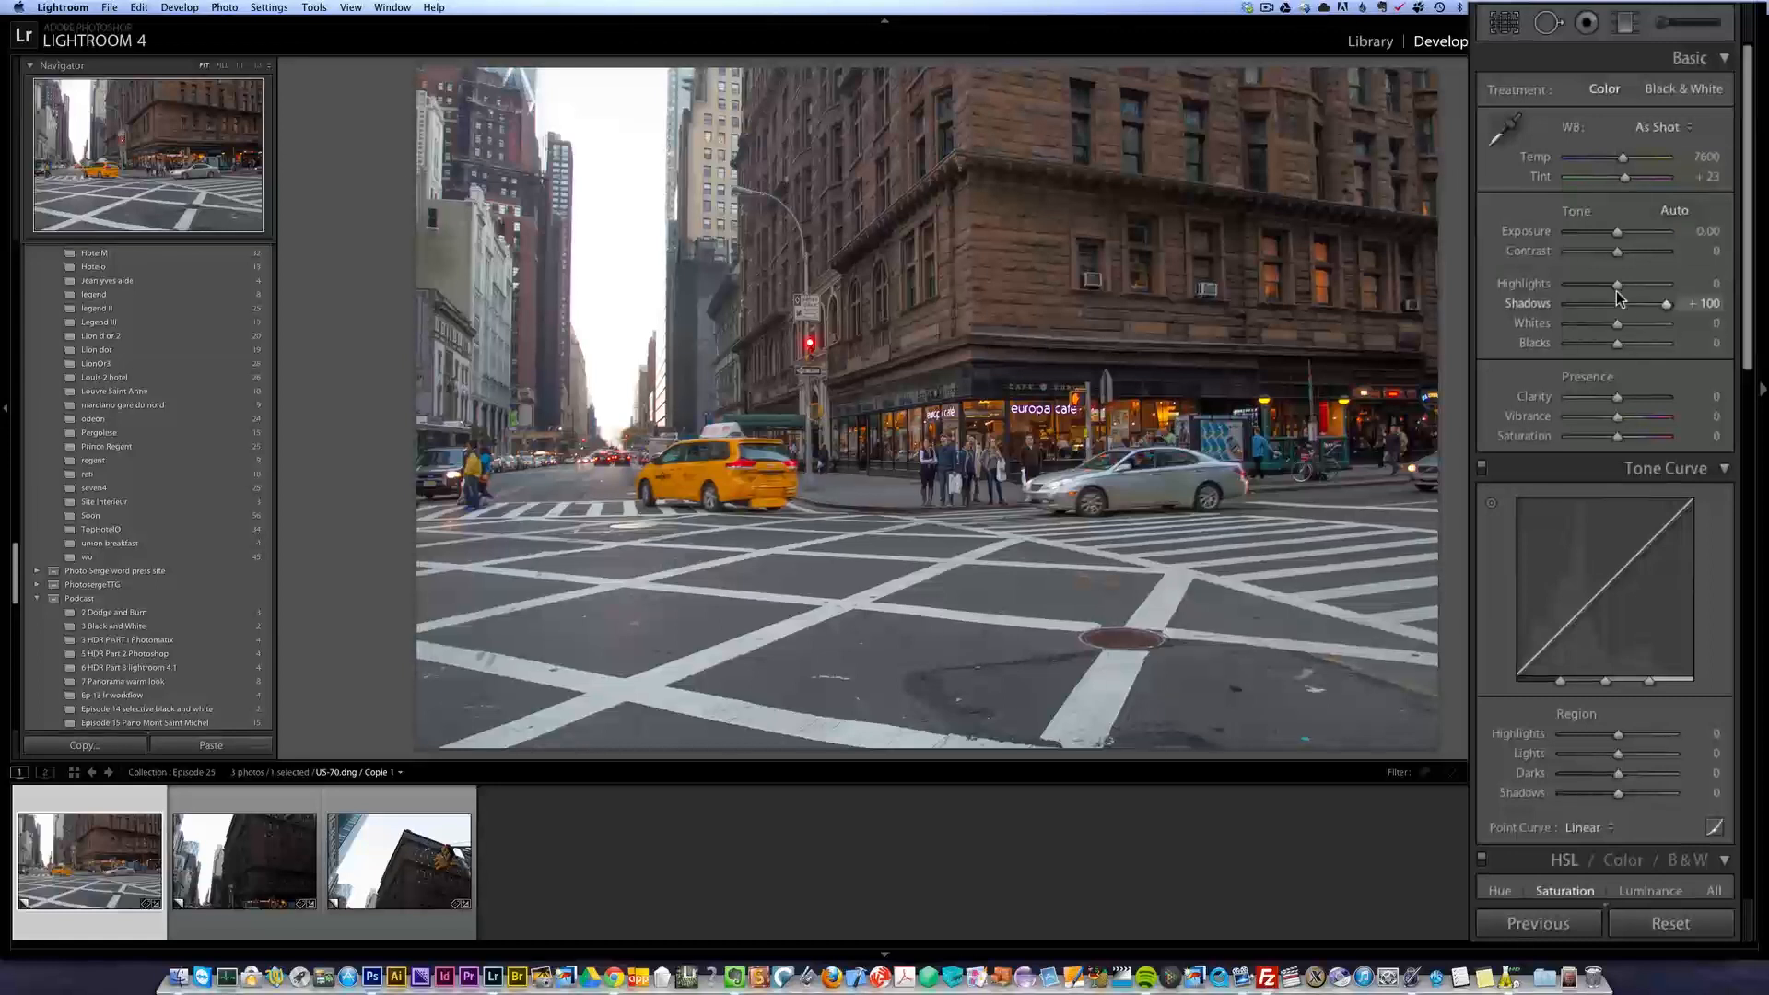
{"action": "left_click_drag", "start_coordinate": [1616, 288], "coordinate": [1629, 324]}
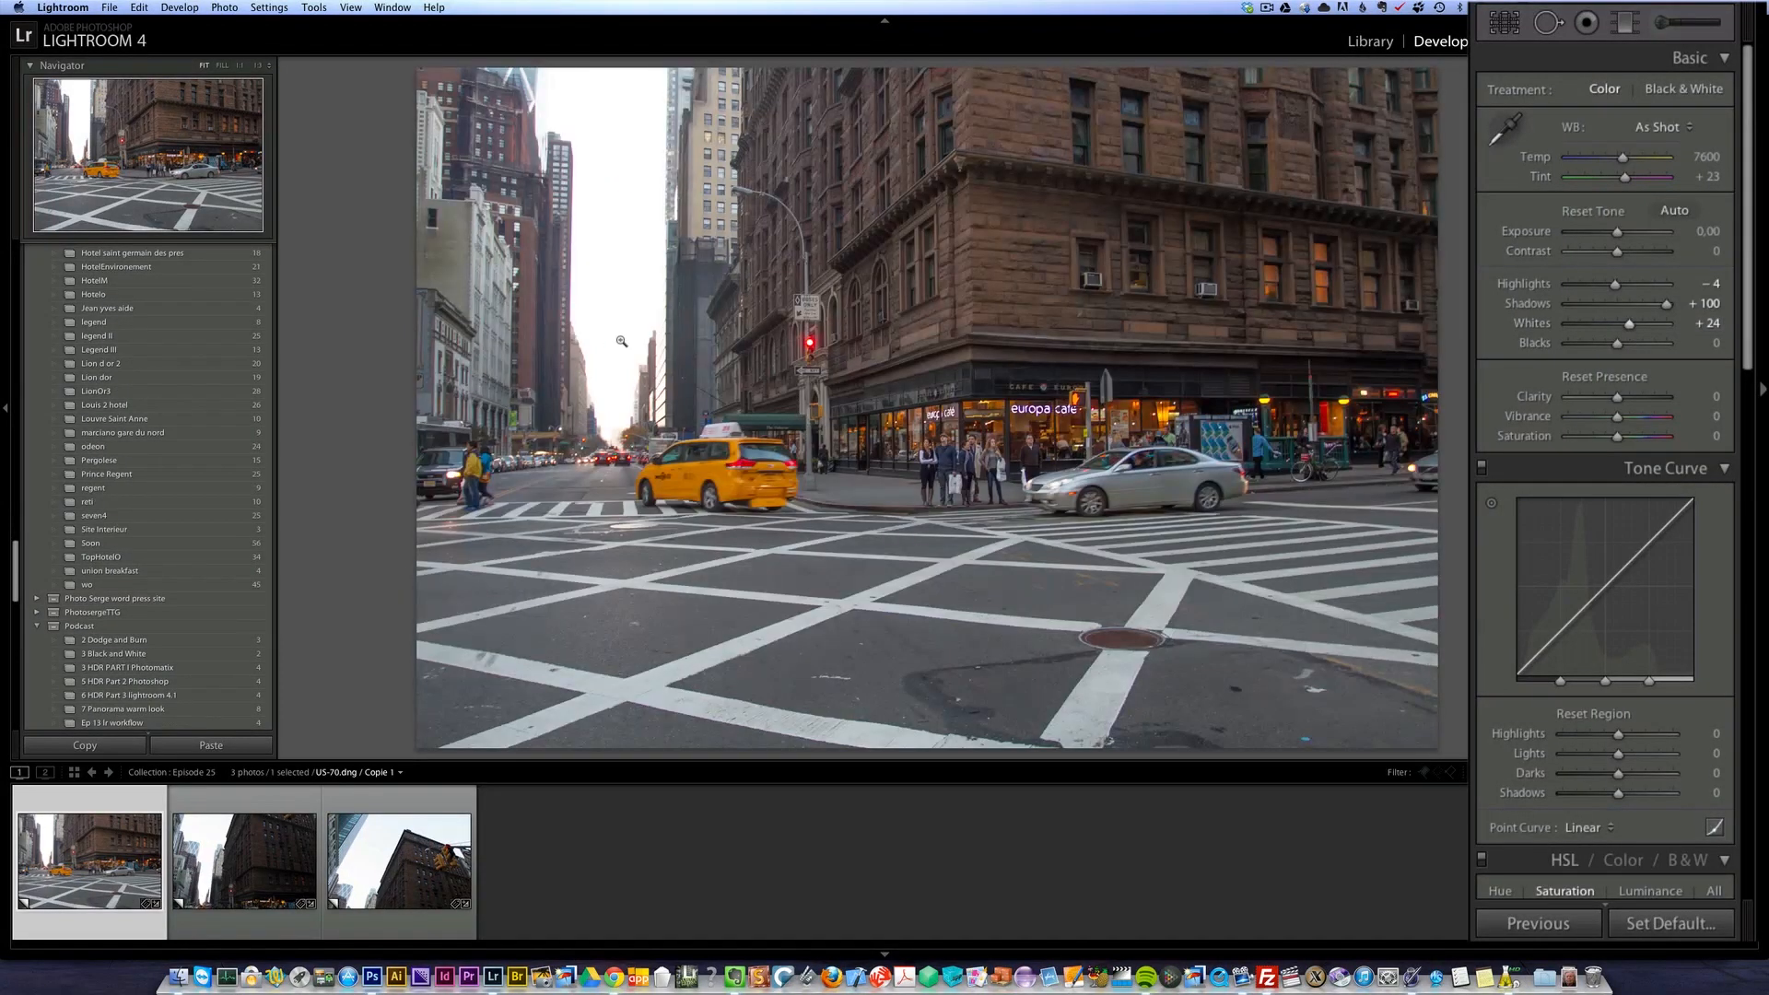
- Set the taxi photo's Clarity to +100, Contrast to +38, Highlights to -44 and Exposure to +0.20
{"action": "left_click", "coordinate": [1649, 397]}
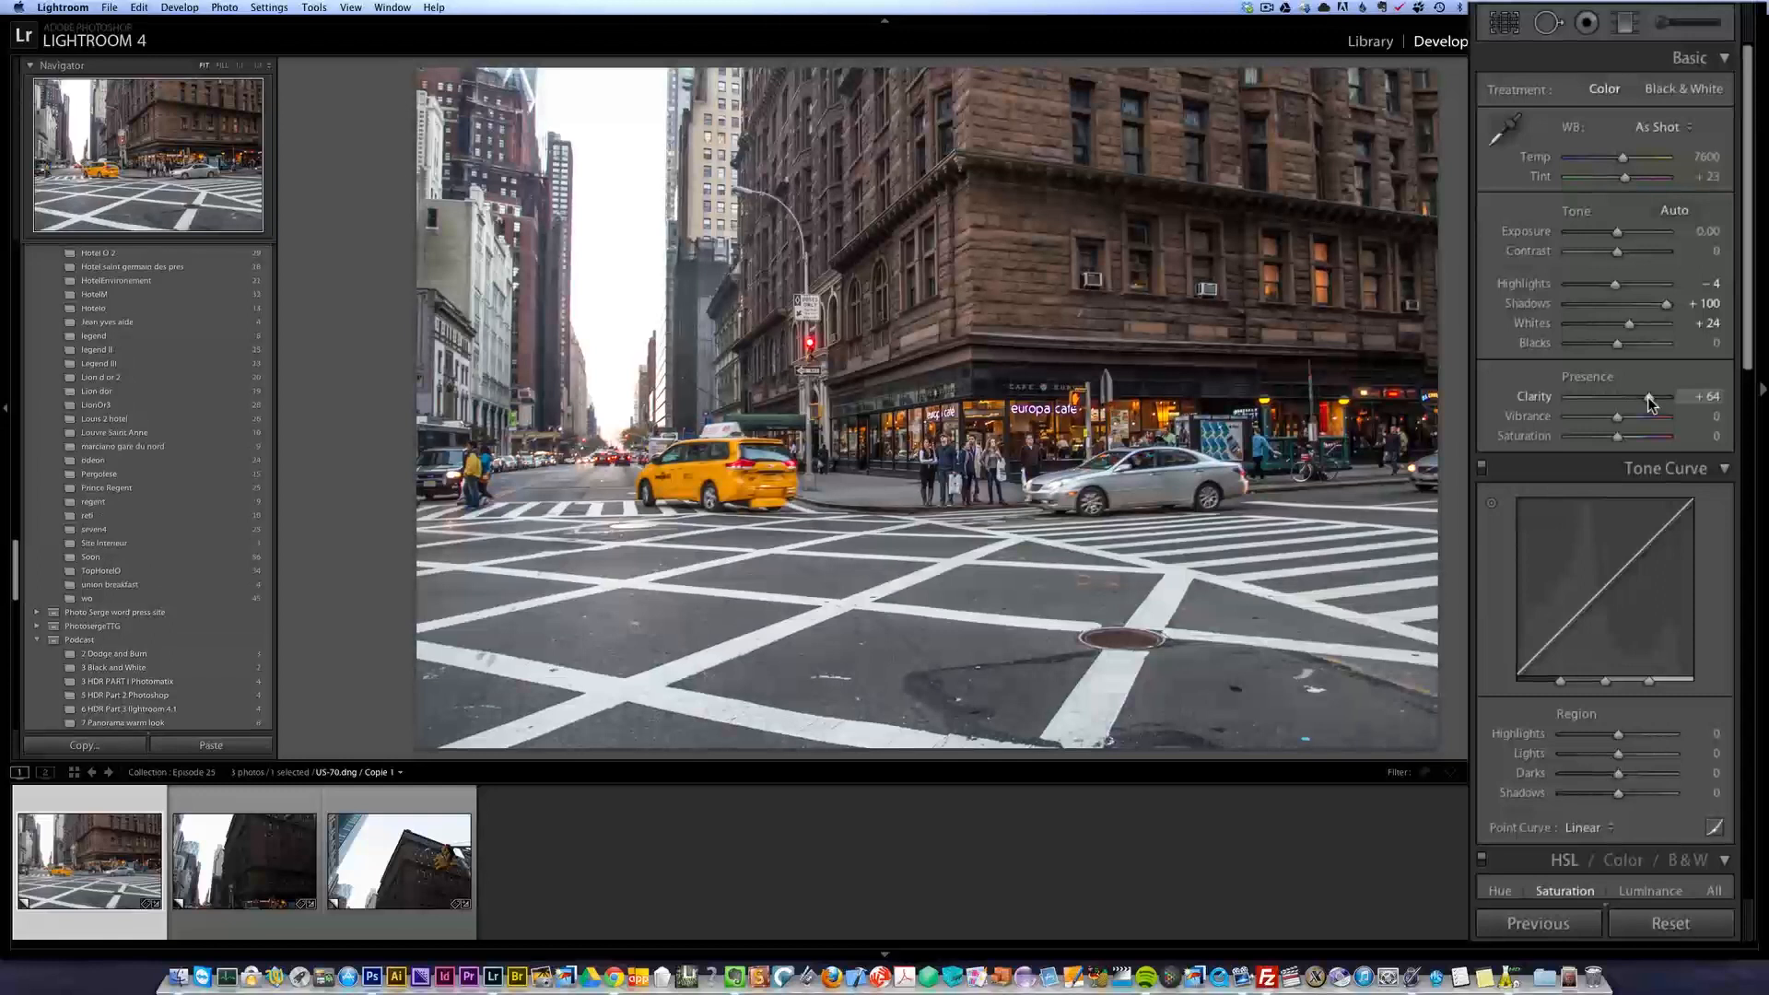
{"action": "left_click_drag", "start_coordinate": [1650, 398], "coordinate": [1646, 398]}
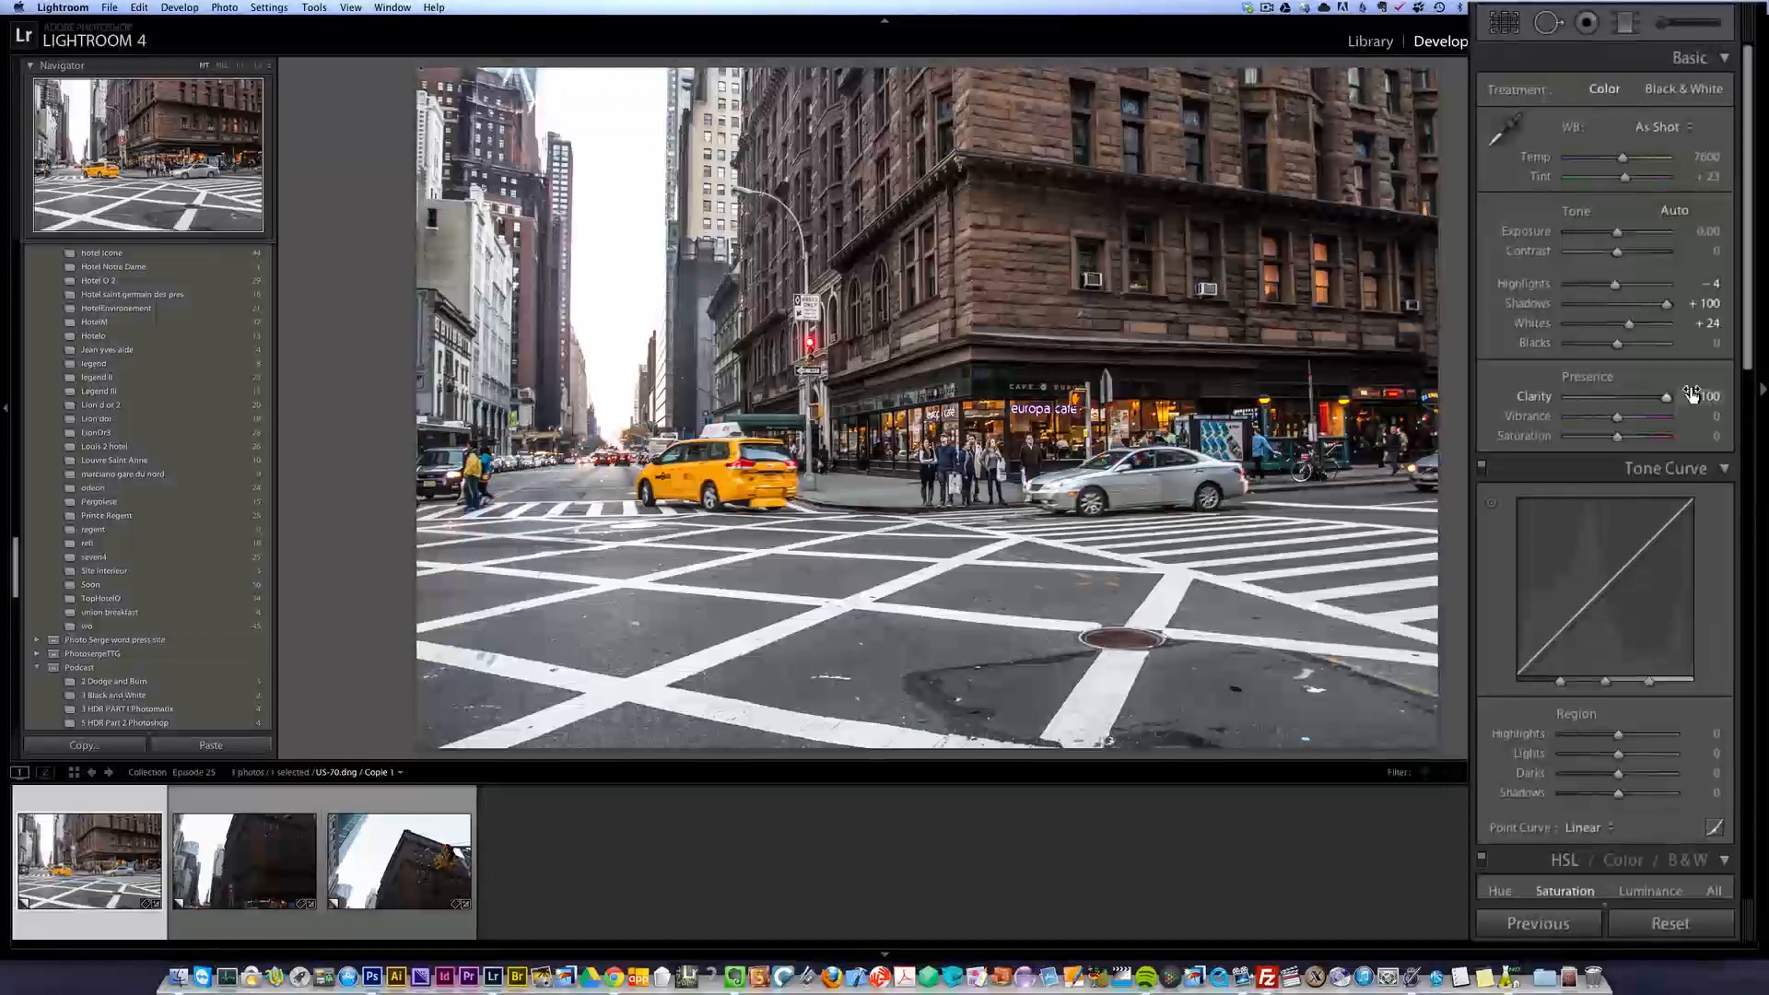
{"action": "left_click_drag", "start_coordinate": [1618, 251], "coordinate": [1632, 258]}
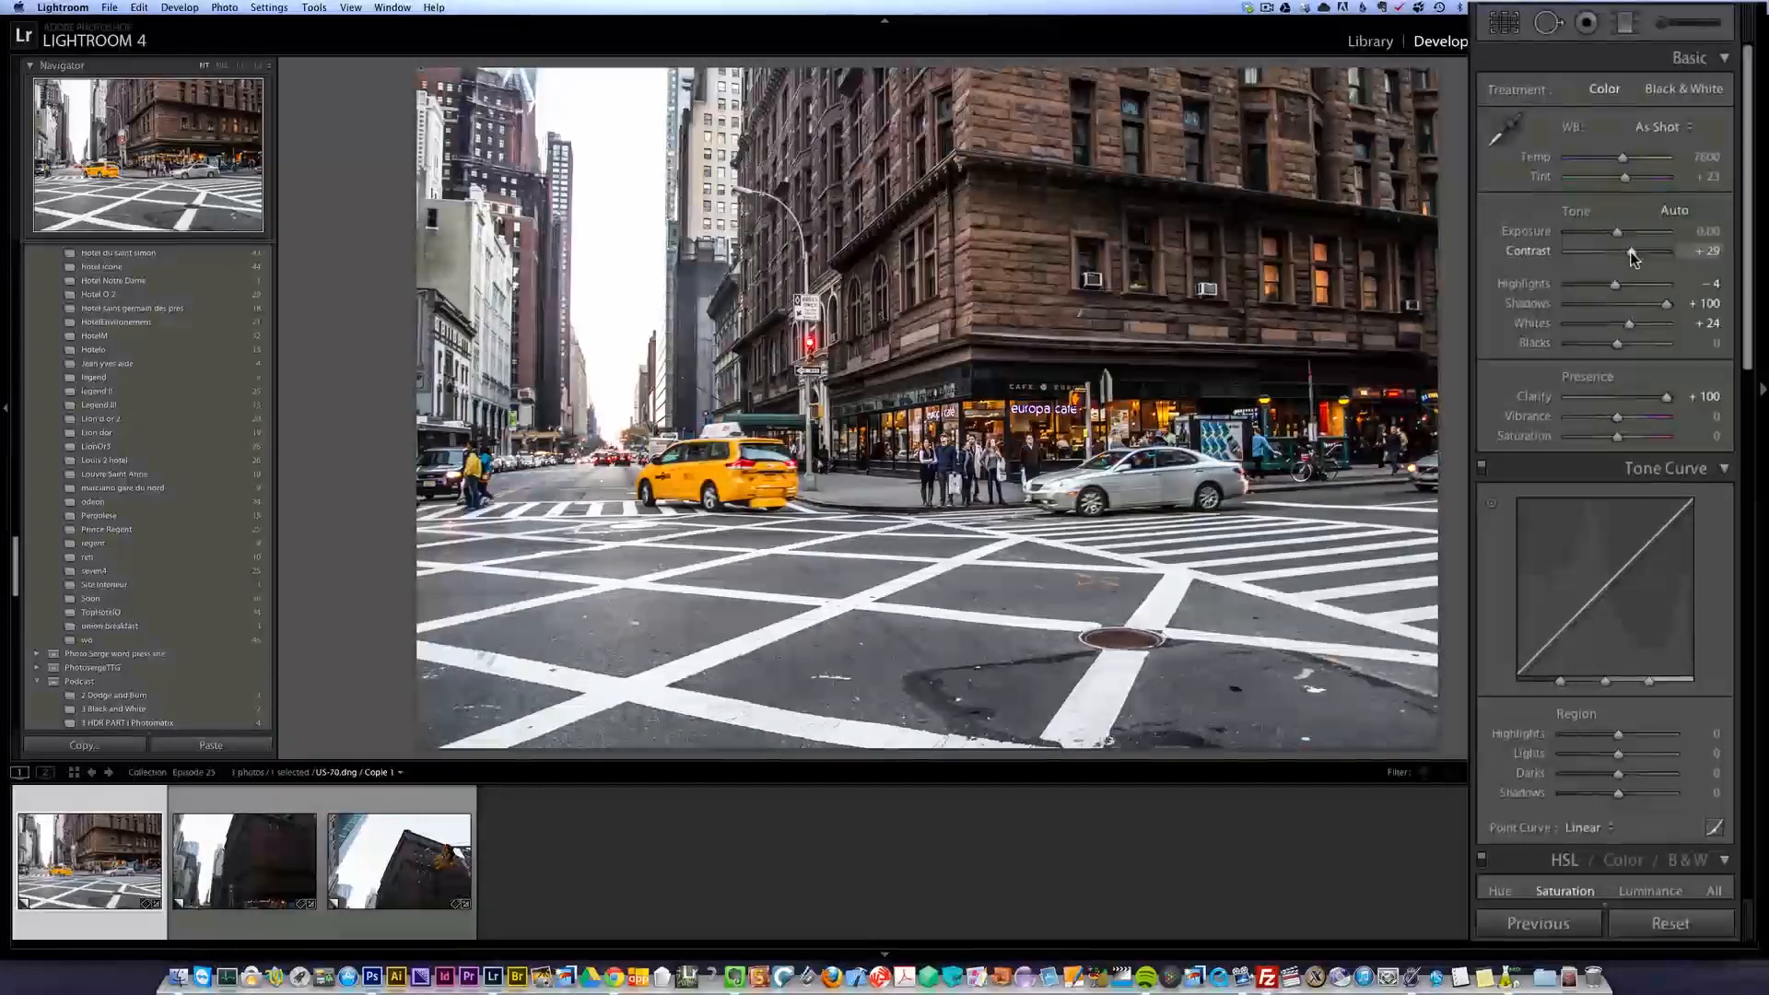
{"action": "left_click_drag", "start_coordinate": [1616, 285], "coordinate": [1637, 251]}
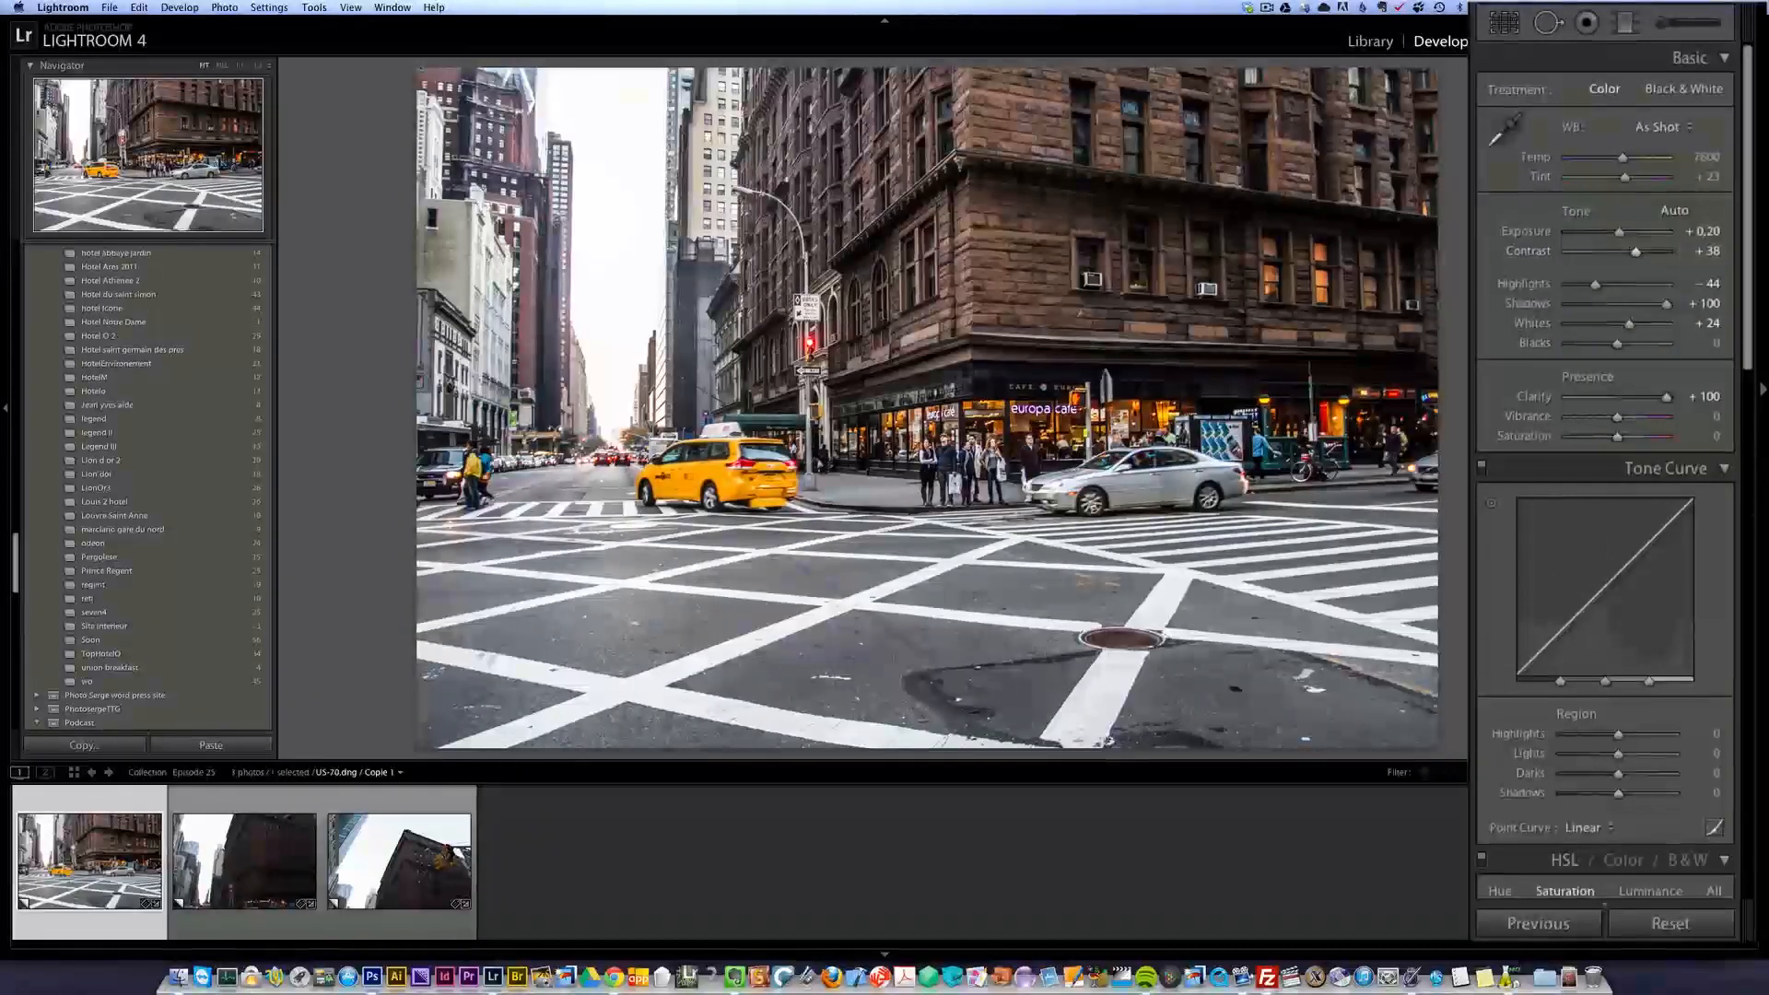
- Select all three photos with the taxi photo as the source and enable lens profile corrections on it
{"action": "left_click", "coordinate": [412, 843]}
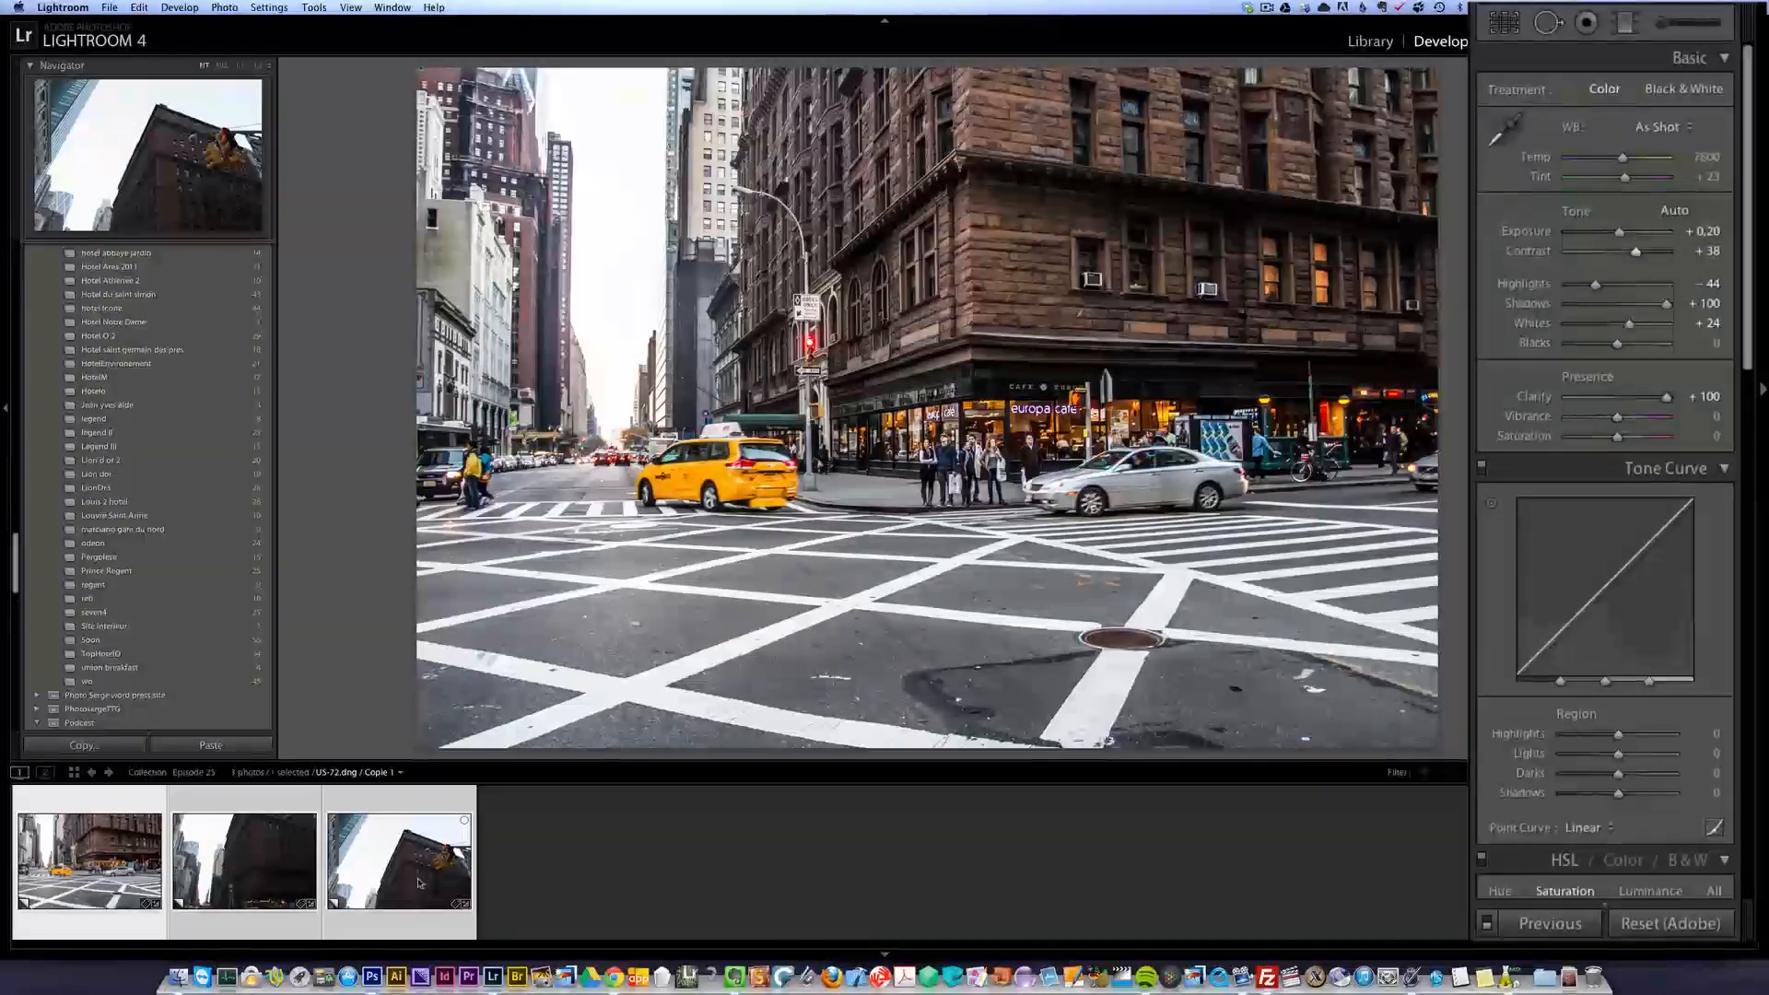
{"action": "left_click", "coordinate": [20, 868], "text": "shift"}
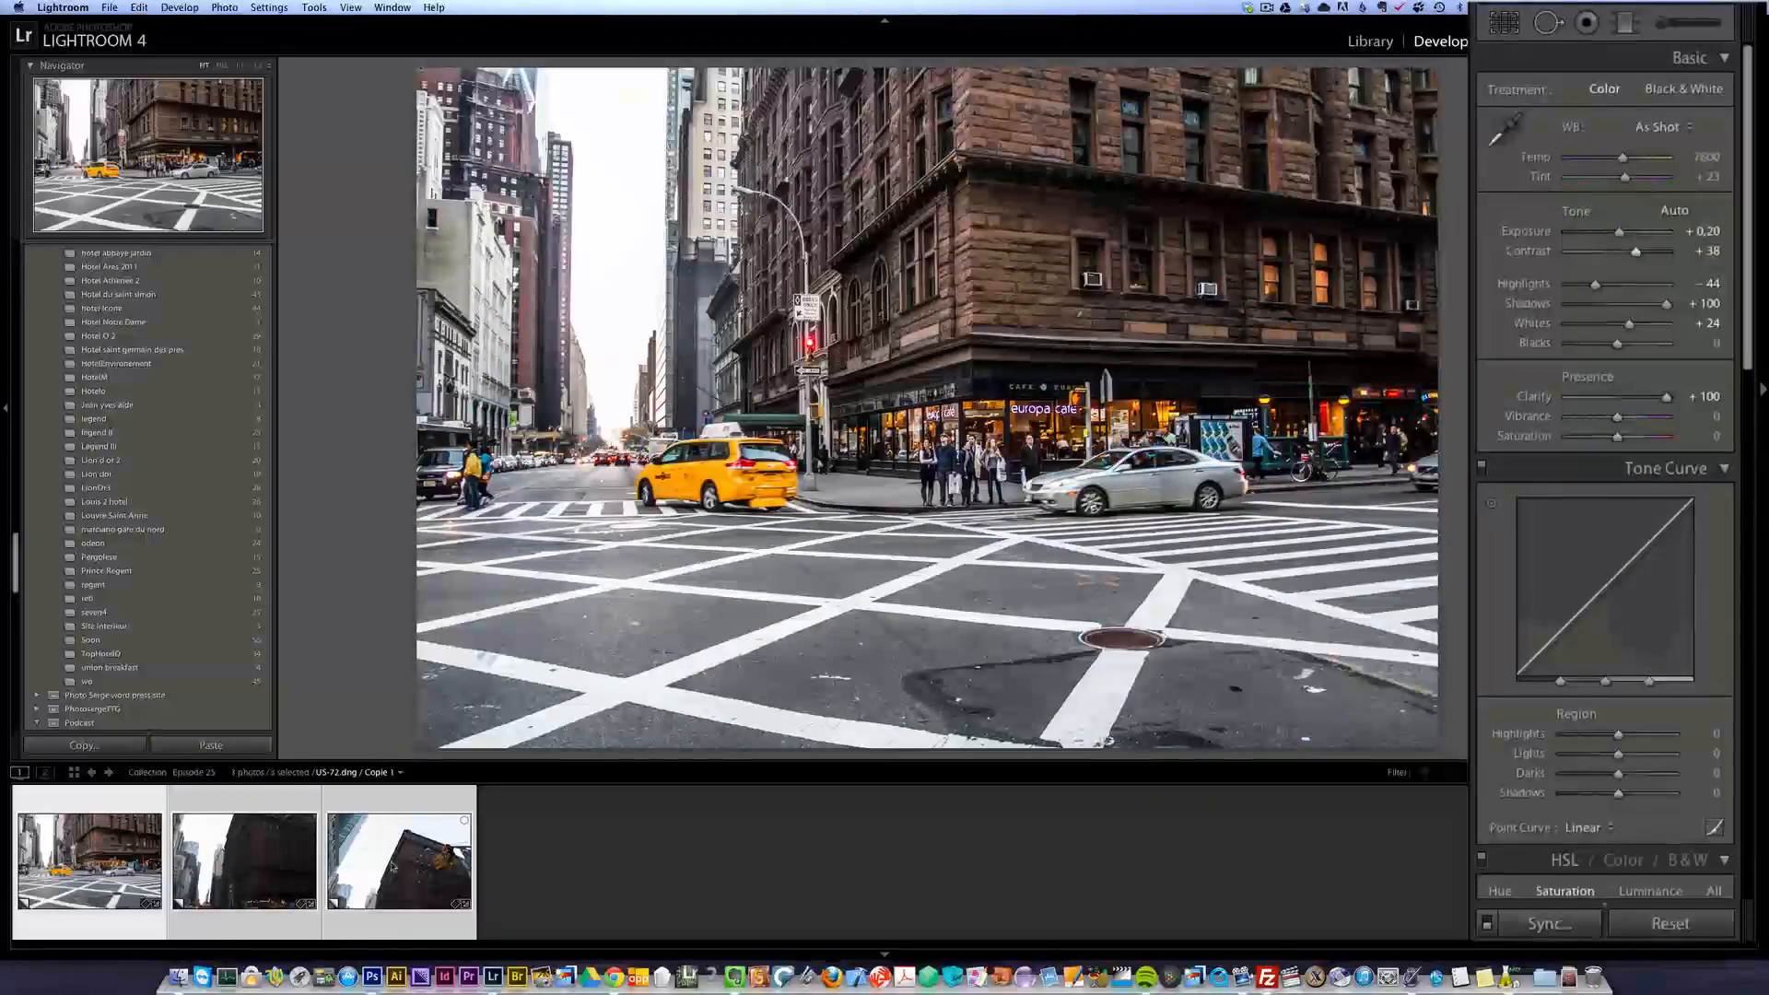
{"action": "left_click", "coordinate": [1550, 924]}
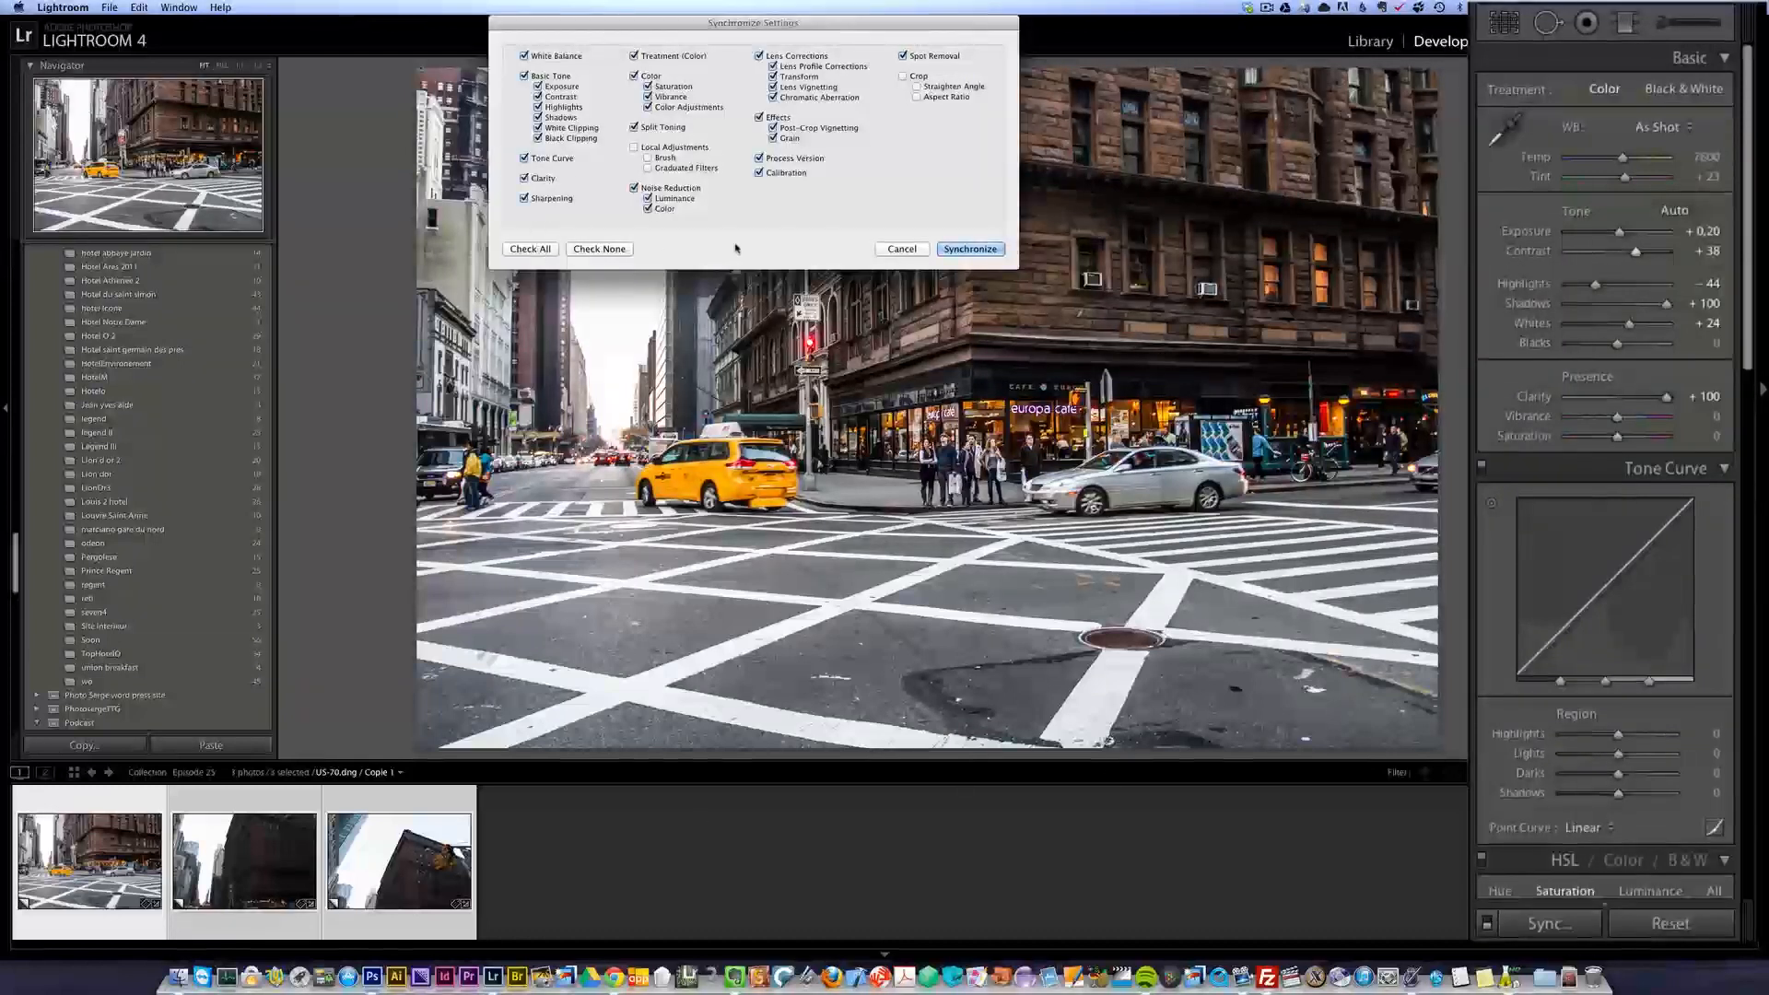
{"action": "left_click", "coordinate": [902, 249]}
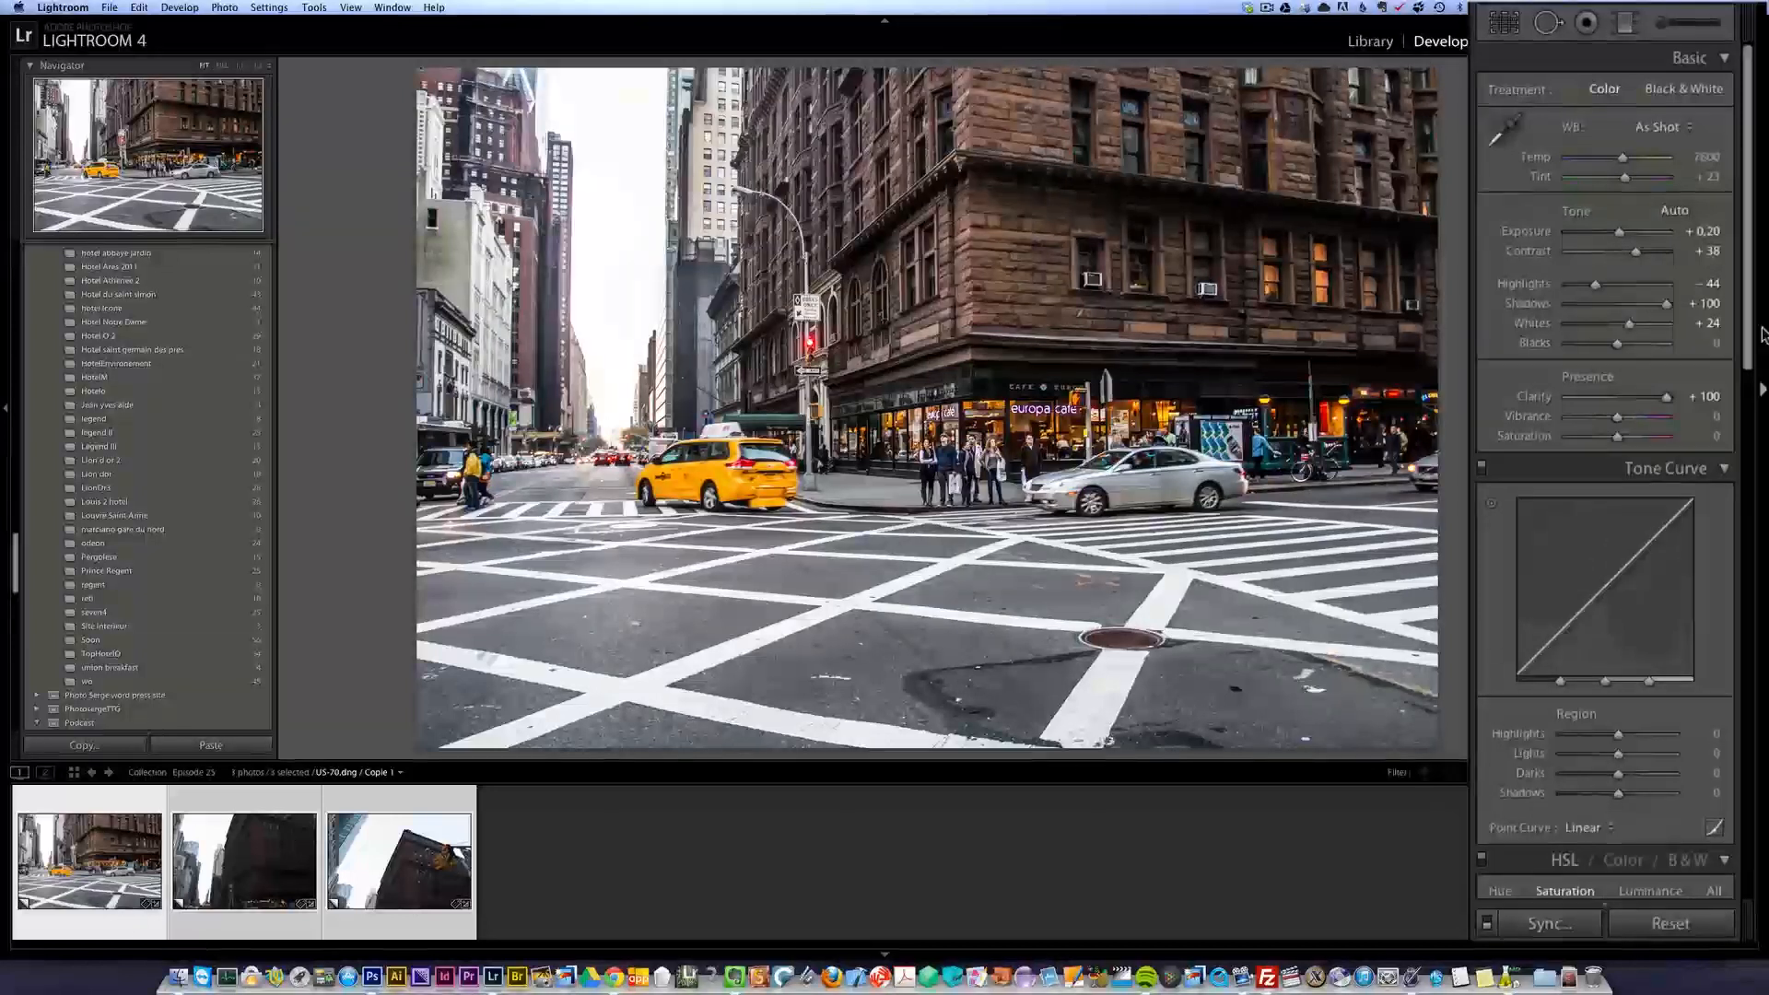
{"action": "left_click_drag", "start_coordinate": [1744, 366], "coordinate": [1744, 781]}
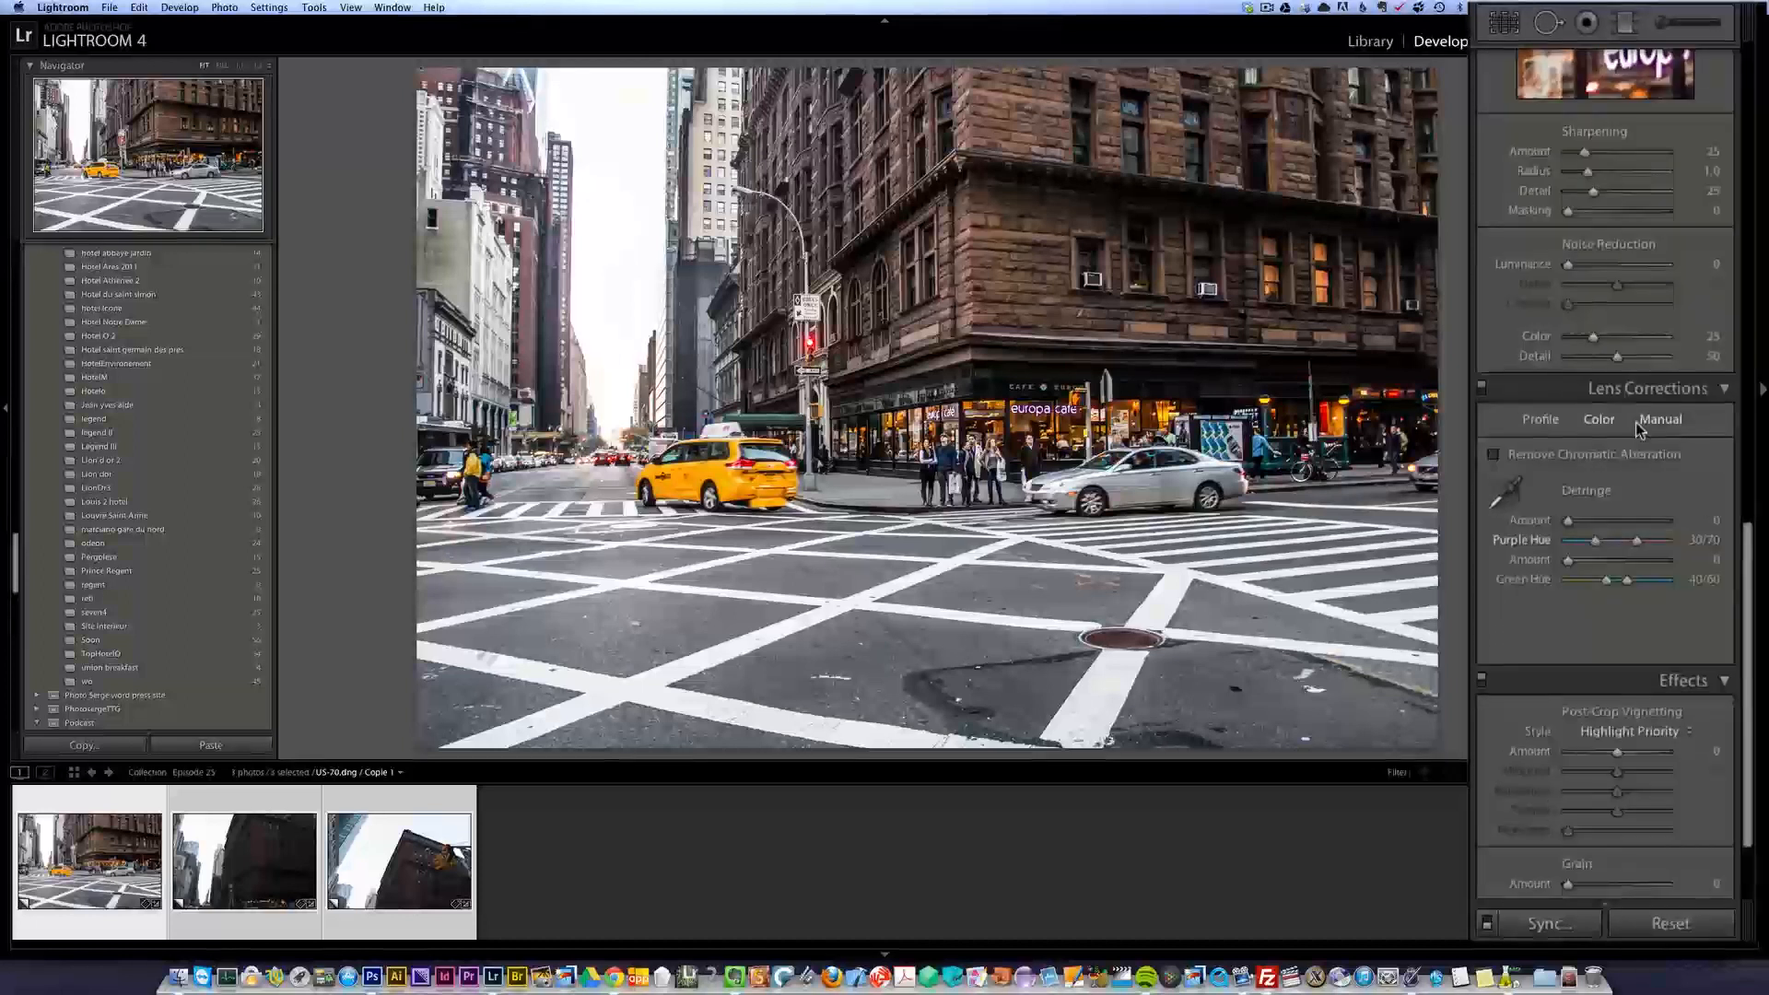
{"action": "left_click", "coordinate": [1537, 423]}
{"action": "left_click", "coordinate": [1547, 455]}
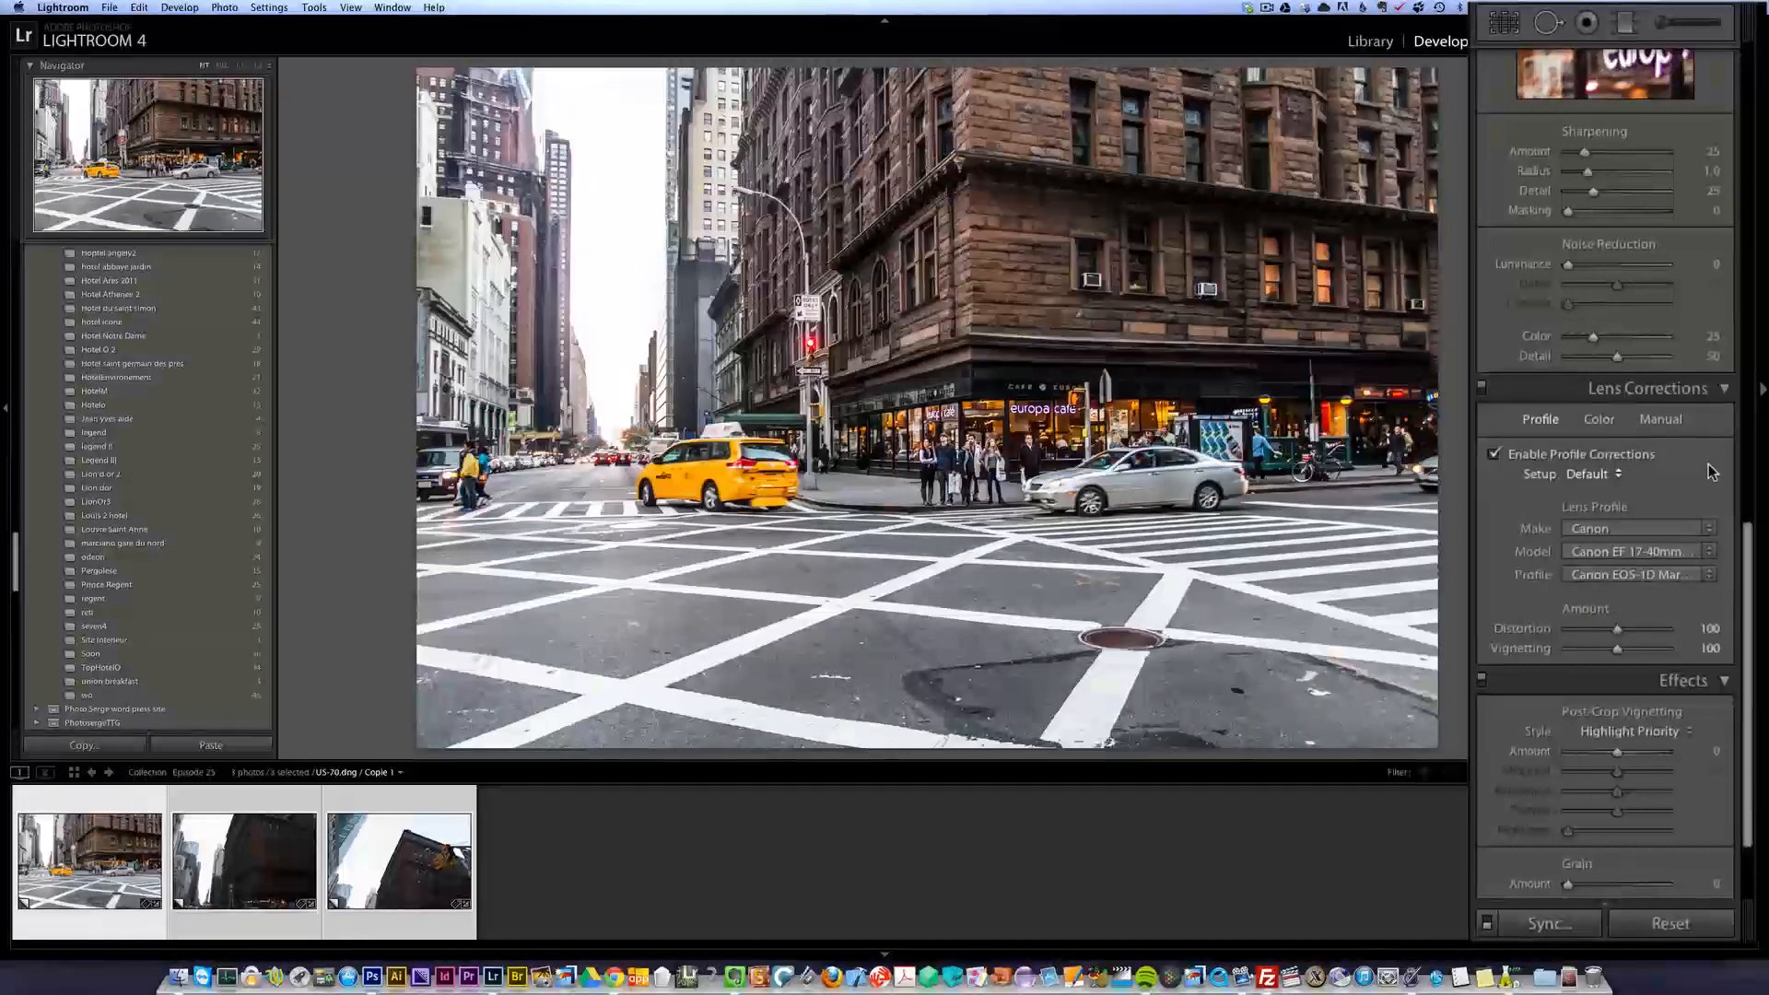
- Synchronize all develop settings from the taxi photo to the other two selected photos
{"action": "left_click", "coordinate": [1557, 924]}
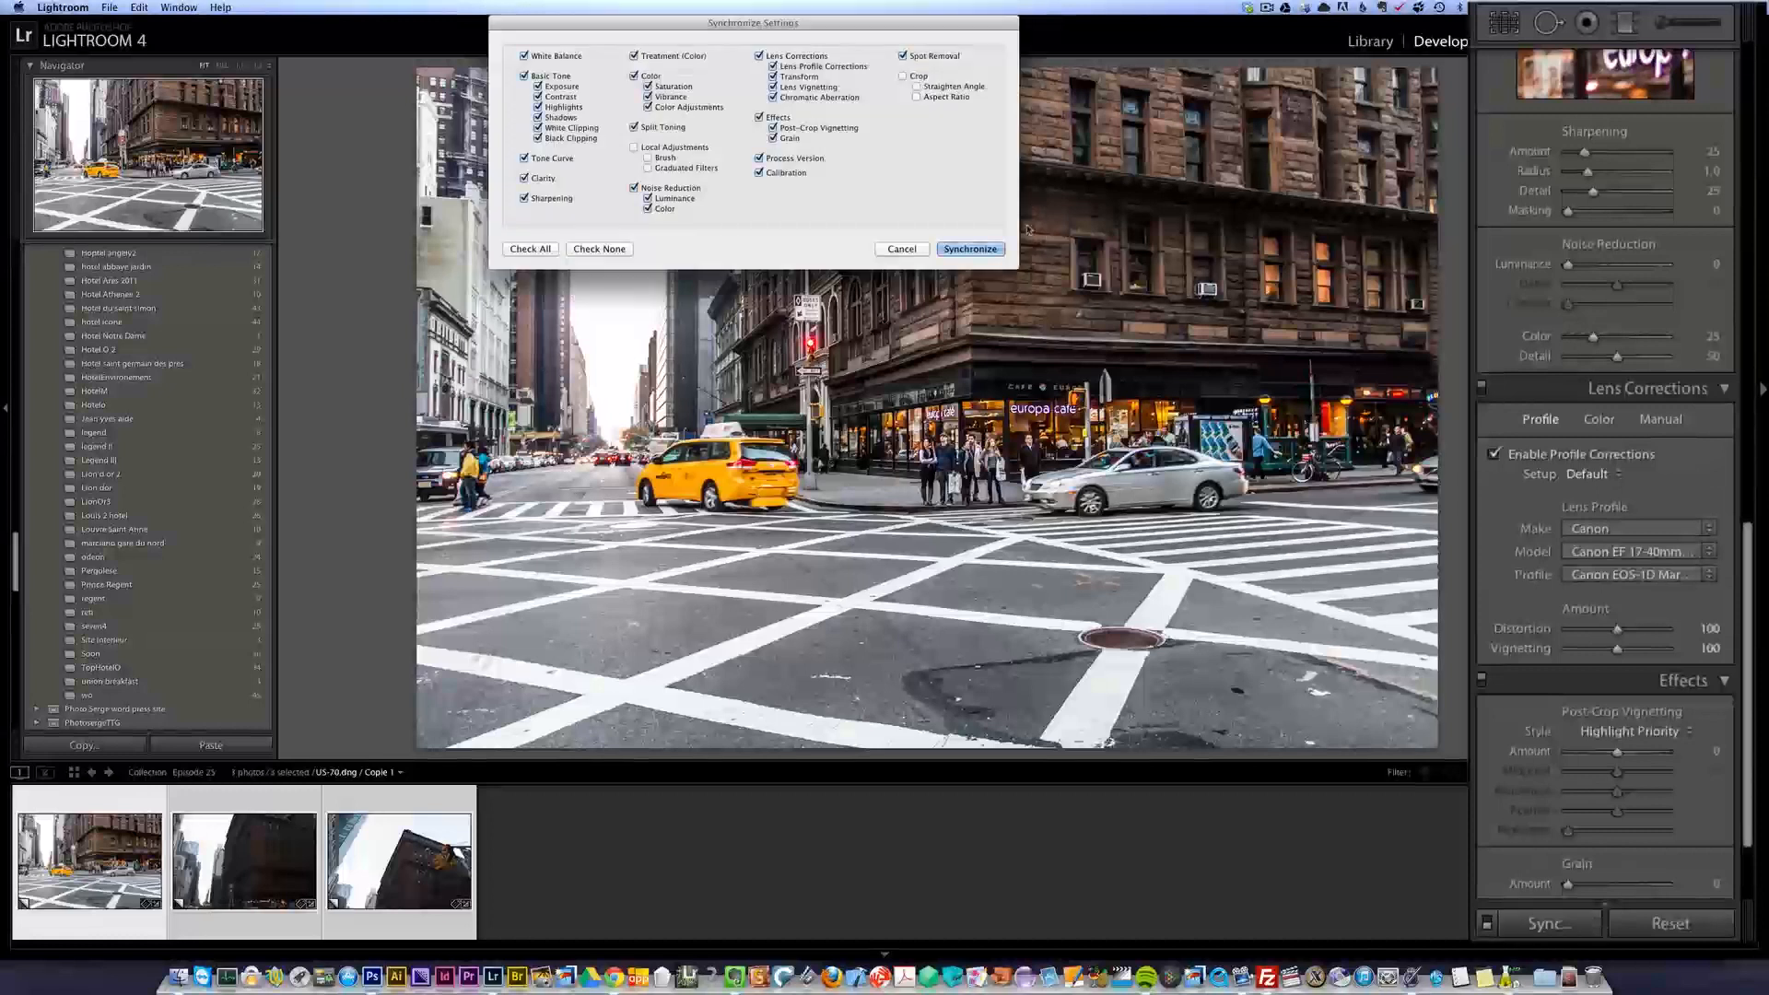
{"action": "left_click", "coordinate": [547, 251]}
{"action": "left_click", "coordinate": [968, 249]}
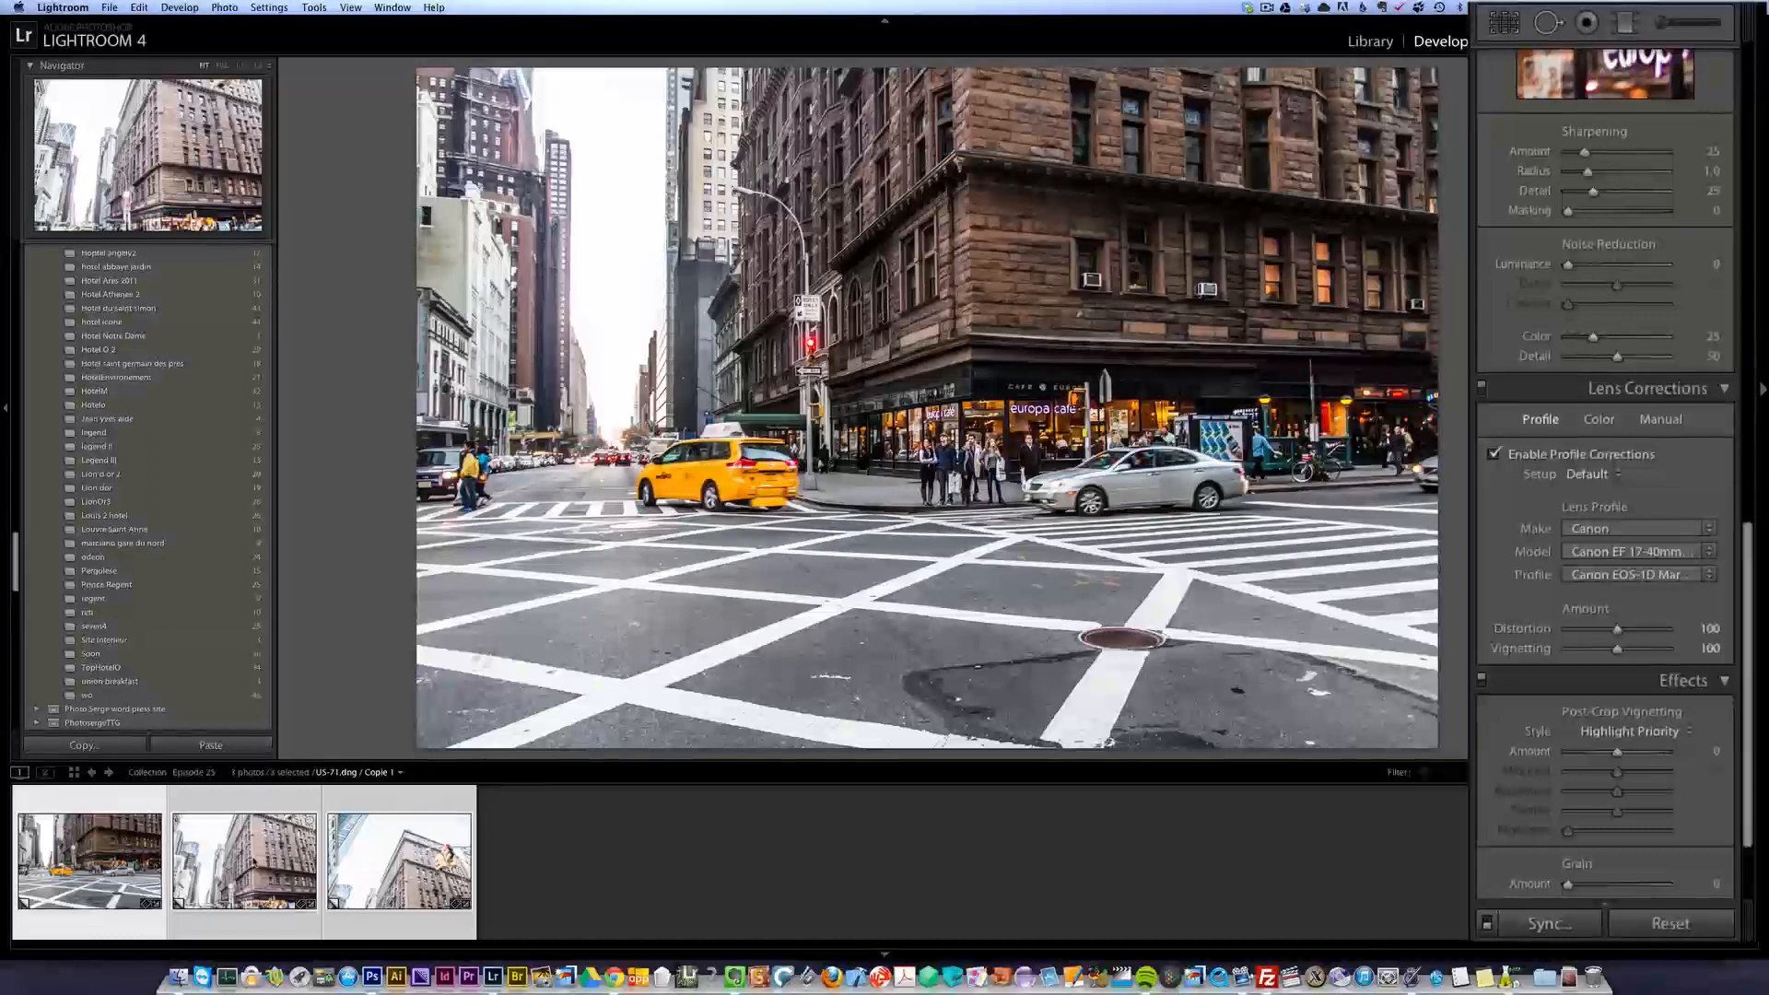
- Compare the first two photos, and set the second photo's Exposure to -0.35 and Highlights to -78
{"action": "left_click", "coordinate": [255, 862]}
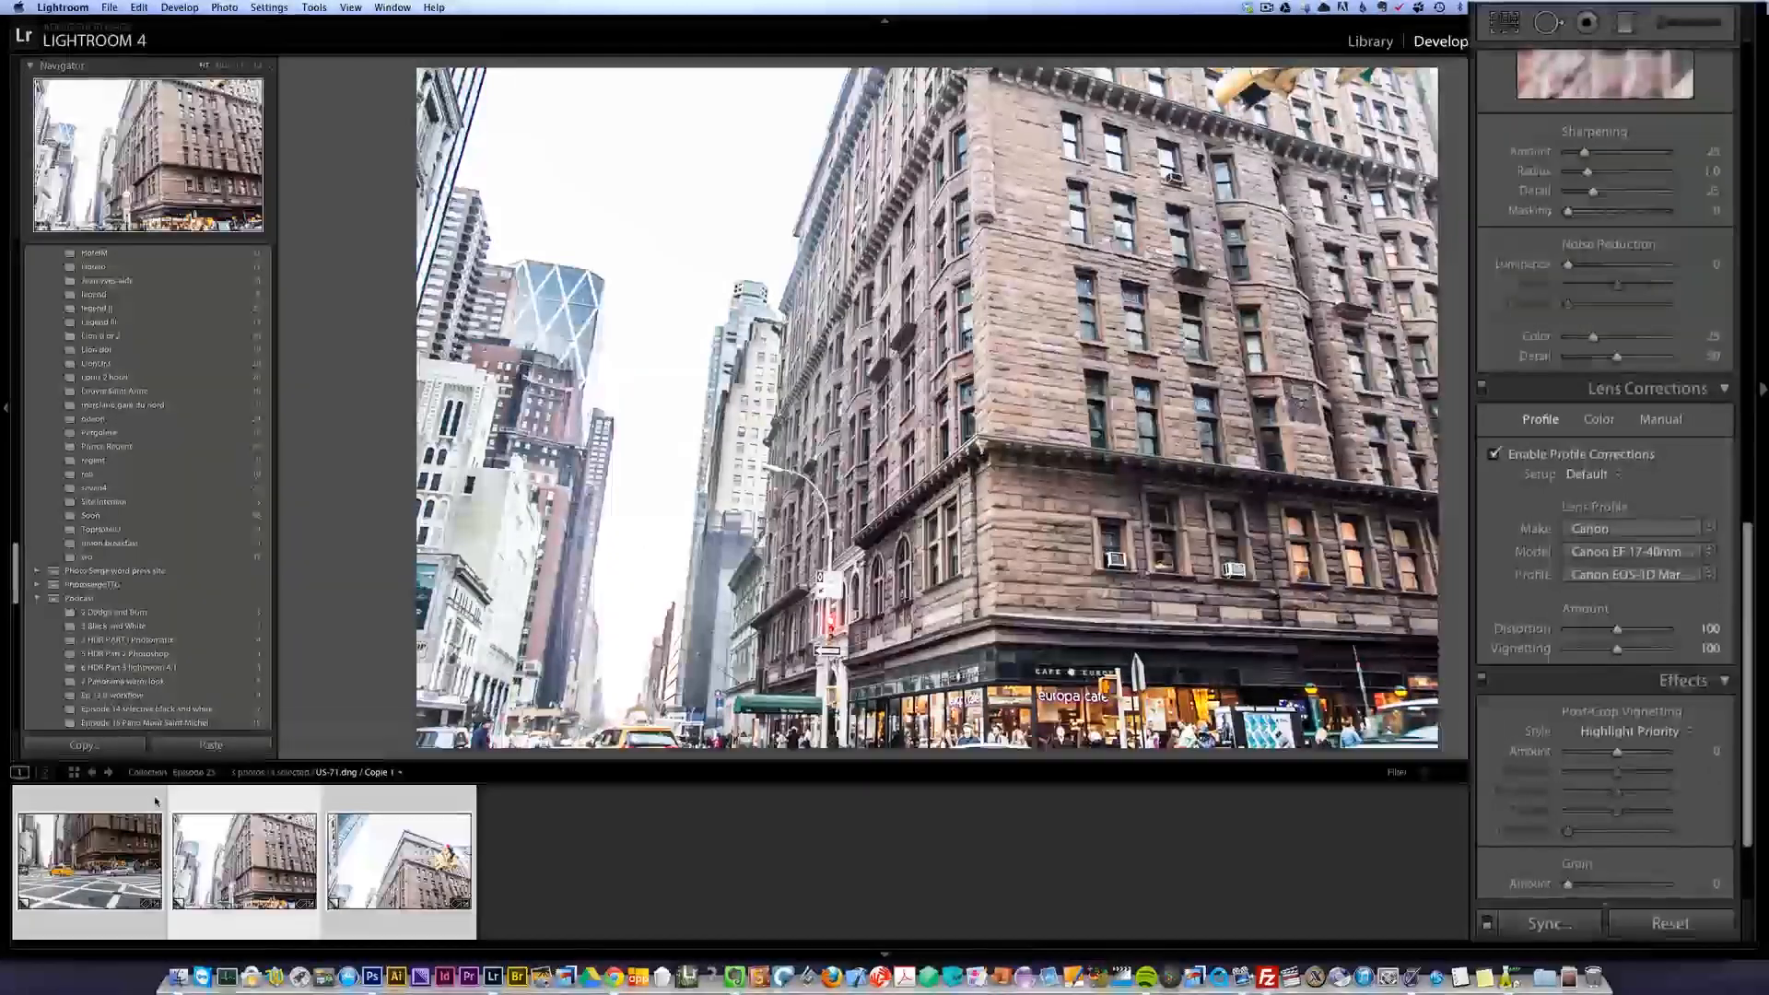
{"action": "left_click", "coordinate": [129, 852]}
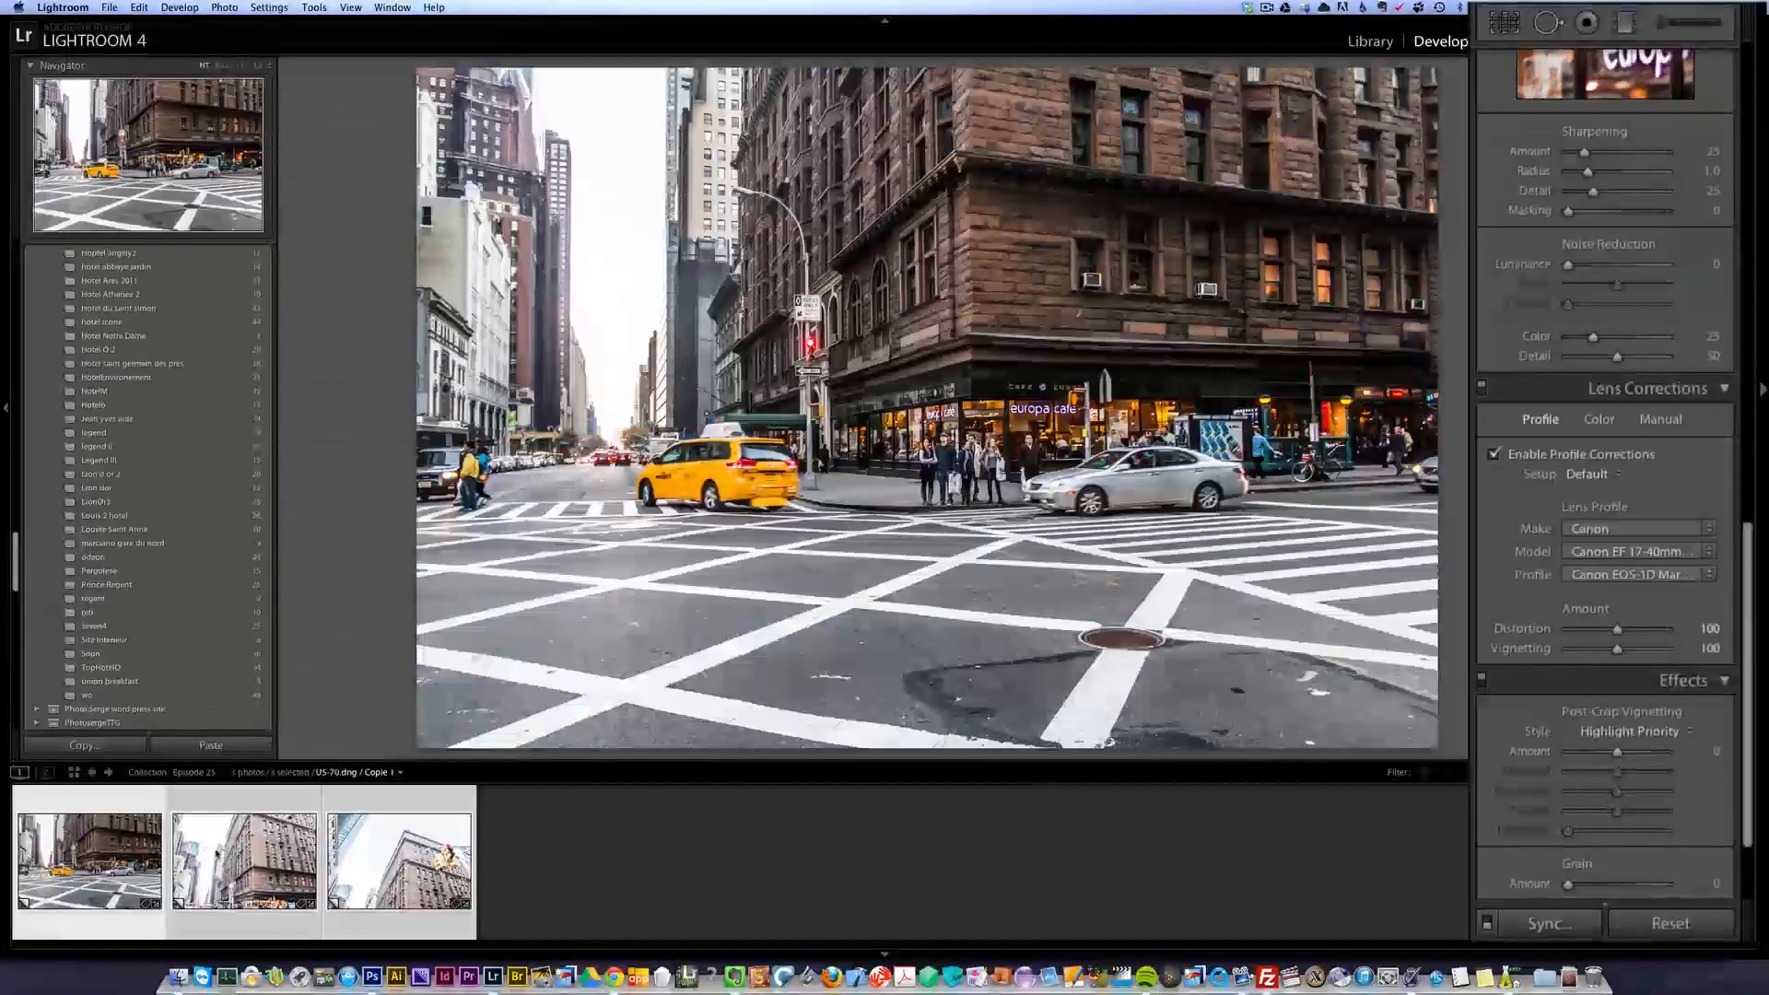
{"action": "key", "text": "Right"}
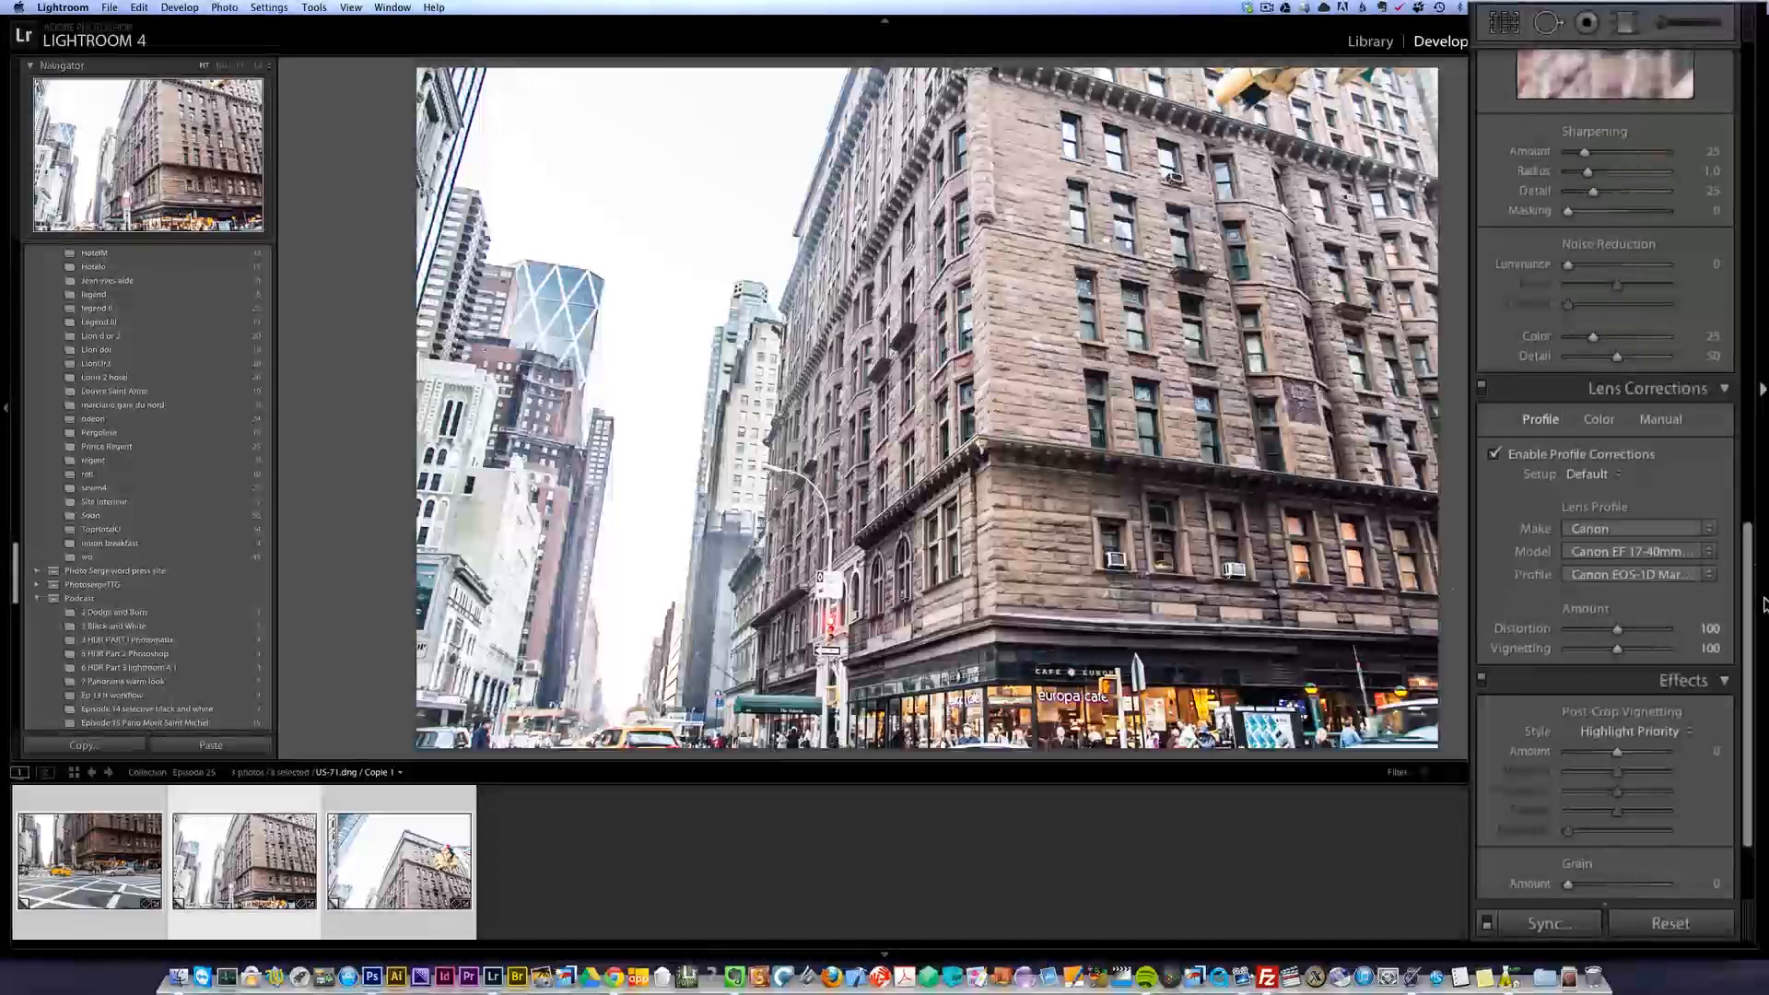
{"action": "left_click_drag", "start_coordinate": [1749, 599], "coordinate": [1749, 120]}
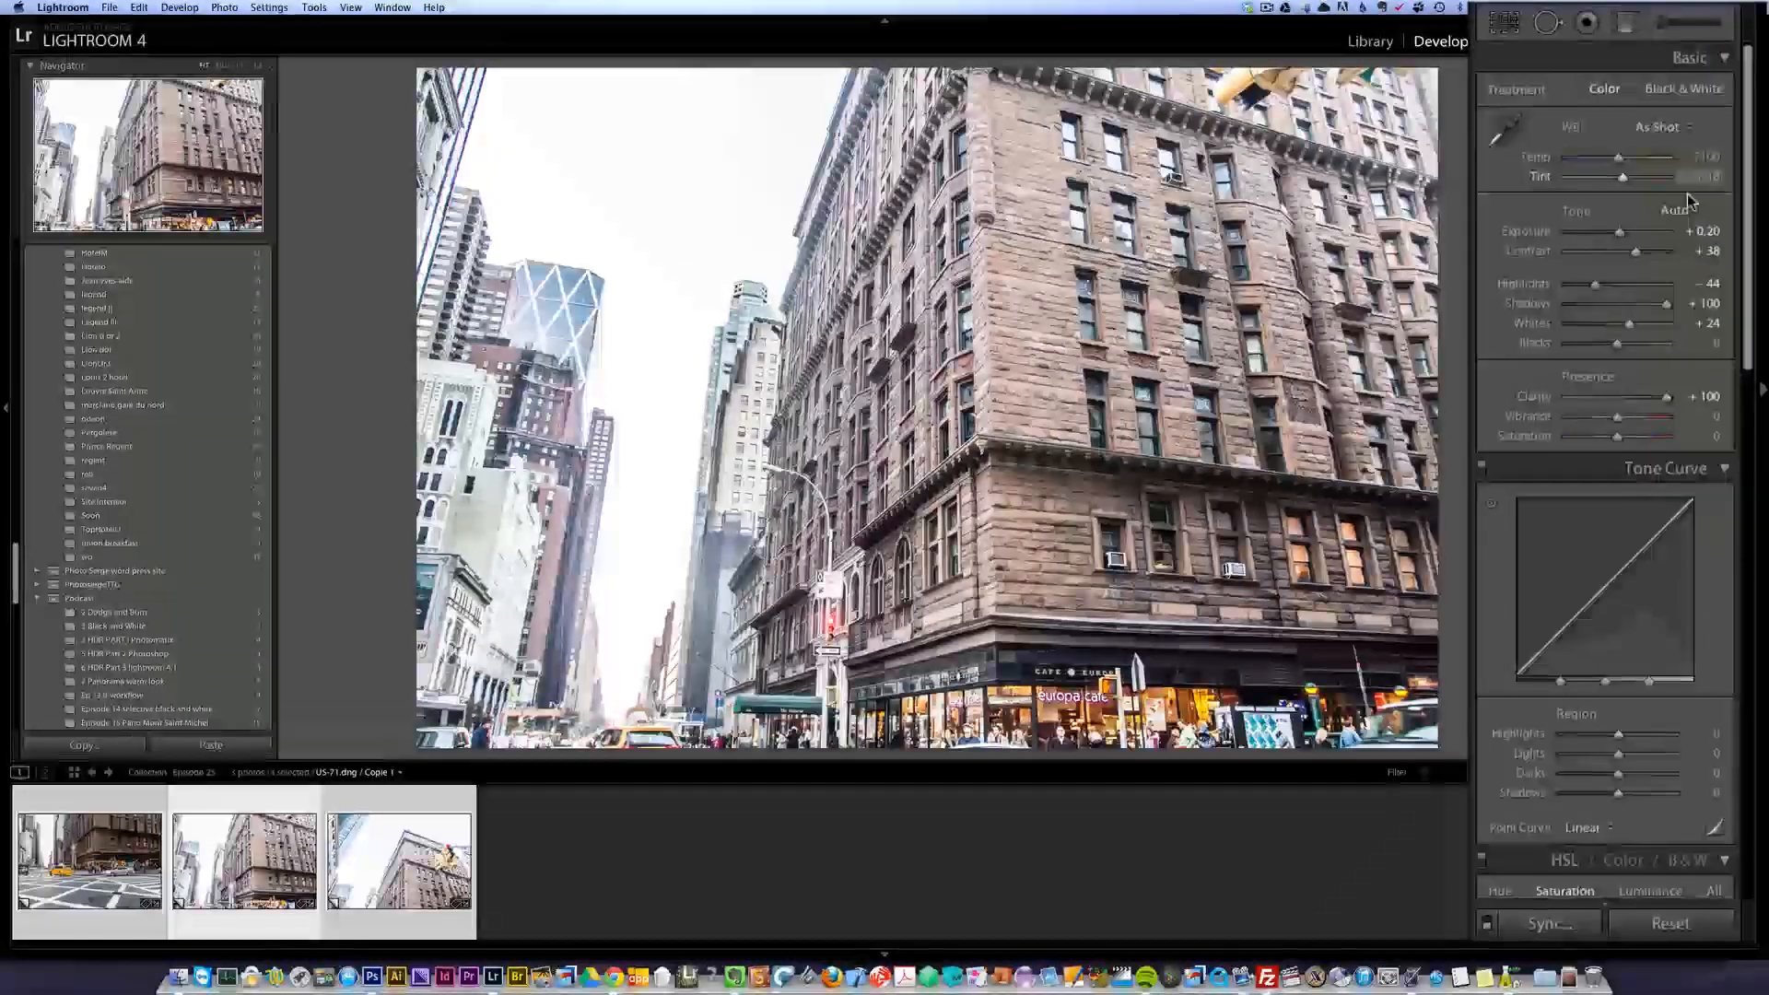
{"action": "left_click_drag", "start_coordinate": [1619, 232], "coordinate": [1577, 288]}
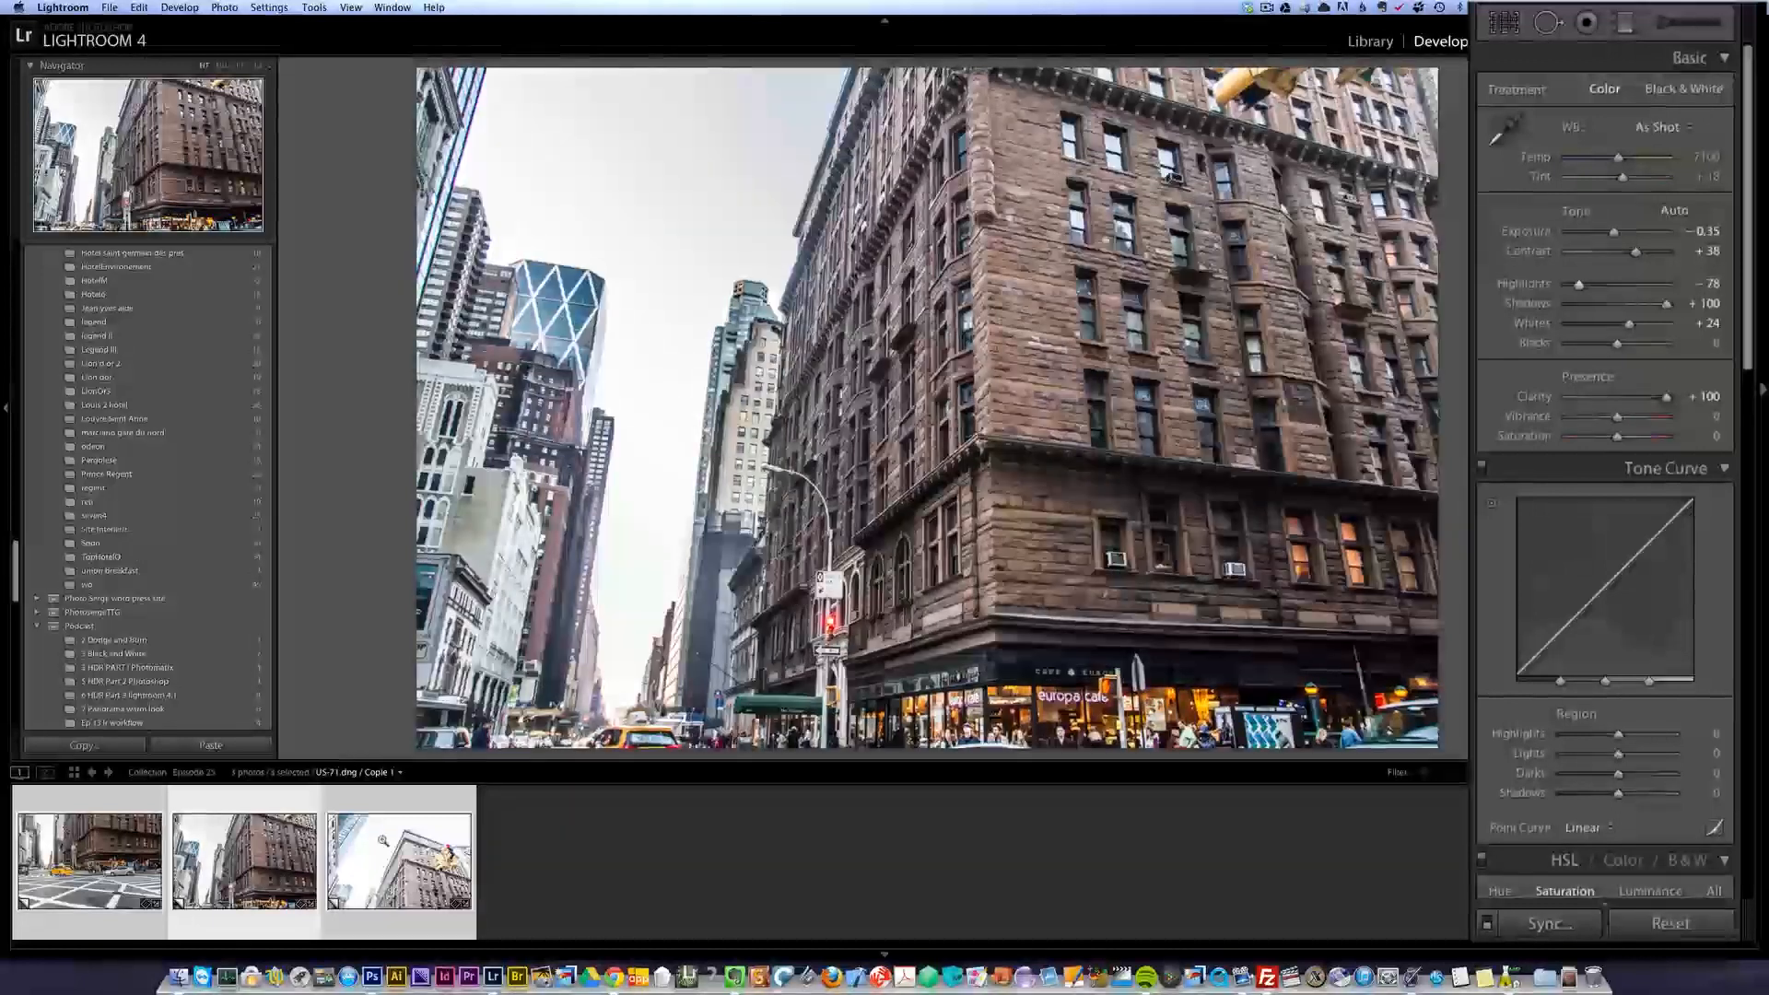
- Check the third photo's brightness, return to the second photo and lower its Exposure to -0.80
{"action": "left_click", "coordinate": [365, 875]}
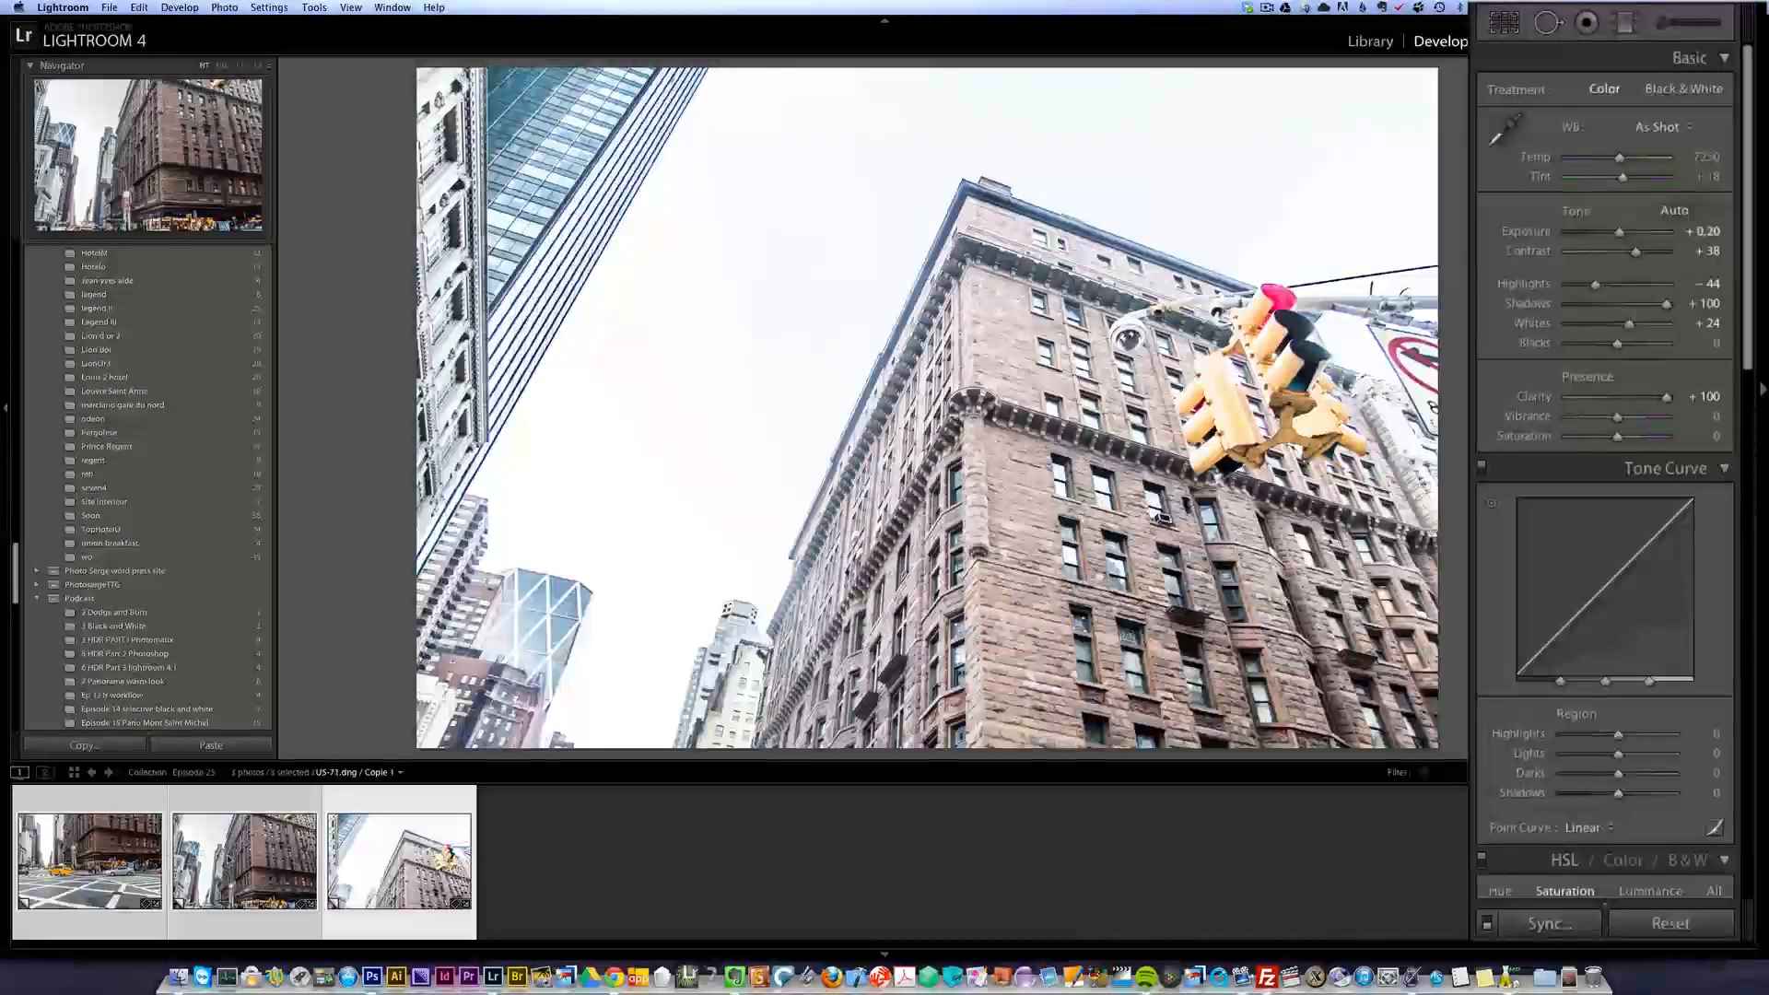
{"action": "left_click", "coordinate": [221, 859]}
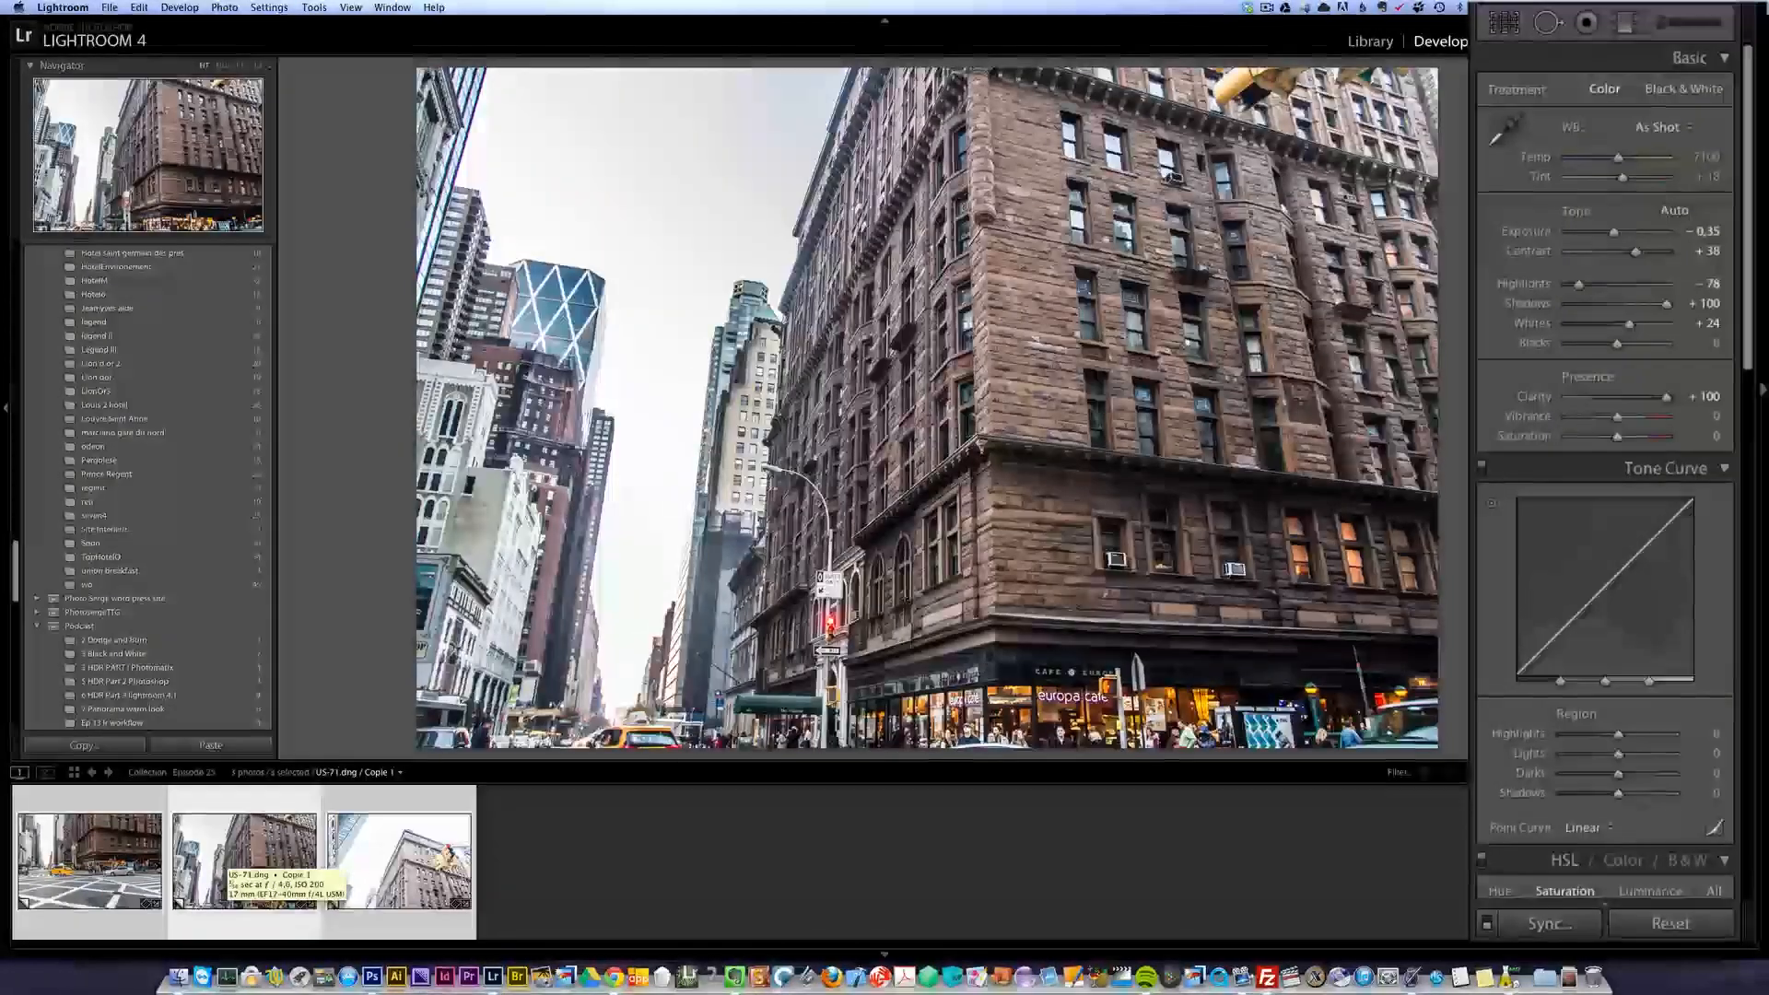
{"action": "left_click_drag", "start_coordinate": [1611, 242], "coordinate": [1608, 238]}
- Select only the second and third photos and synchronize all settings from the second to the third
{"action": "left_click", "coordinate": [377, 880]}
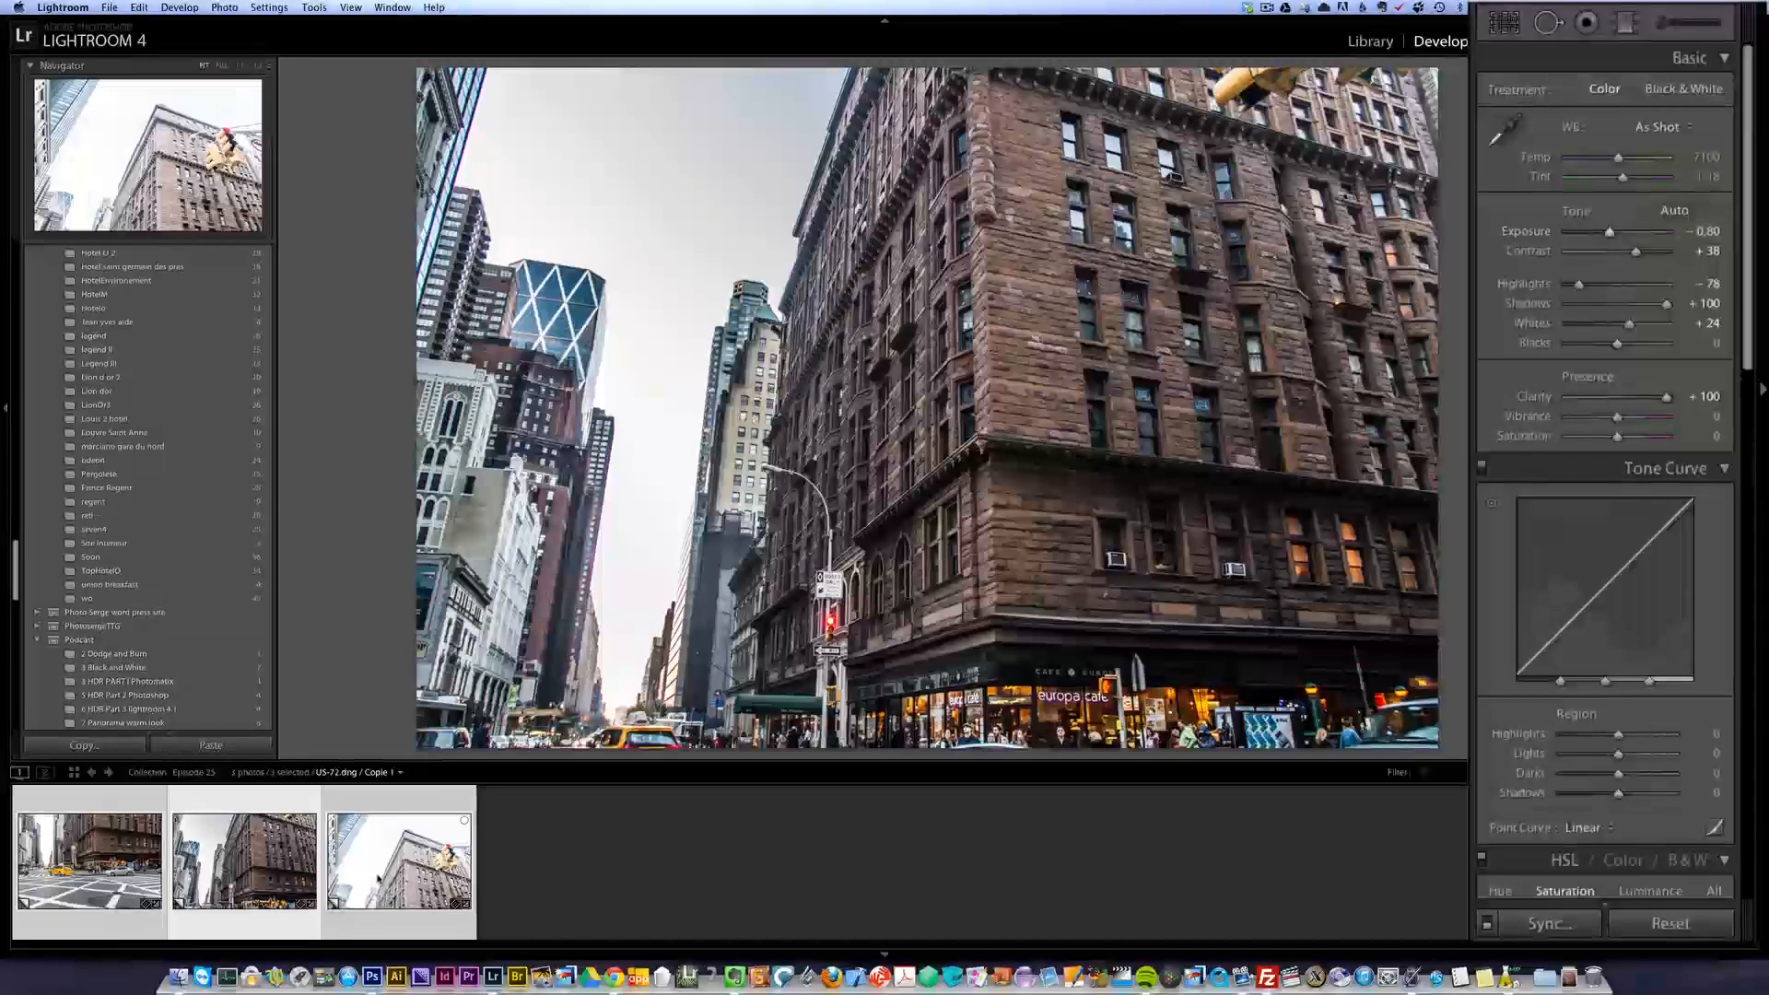
{"action": "left_click", "coordinate": [249, 870]}
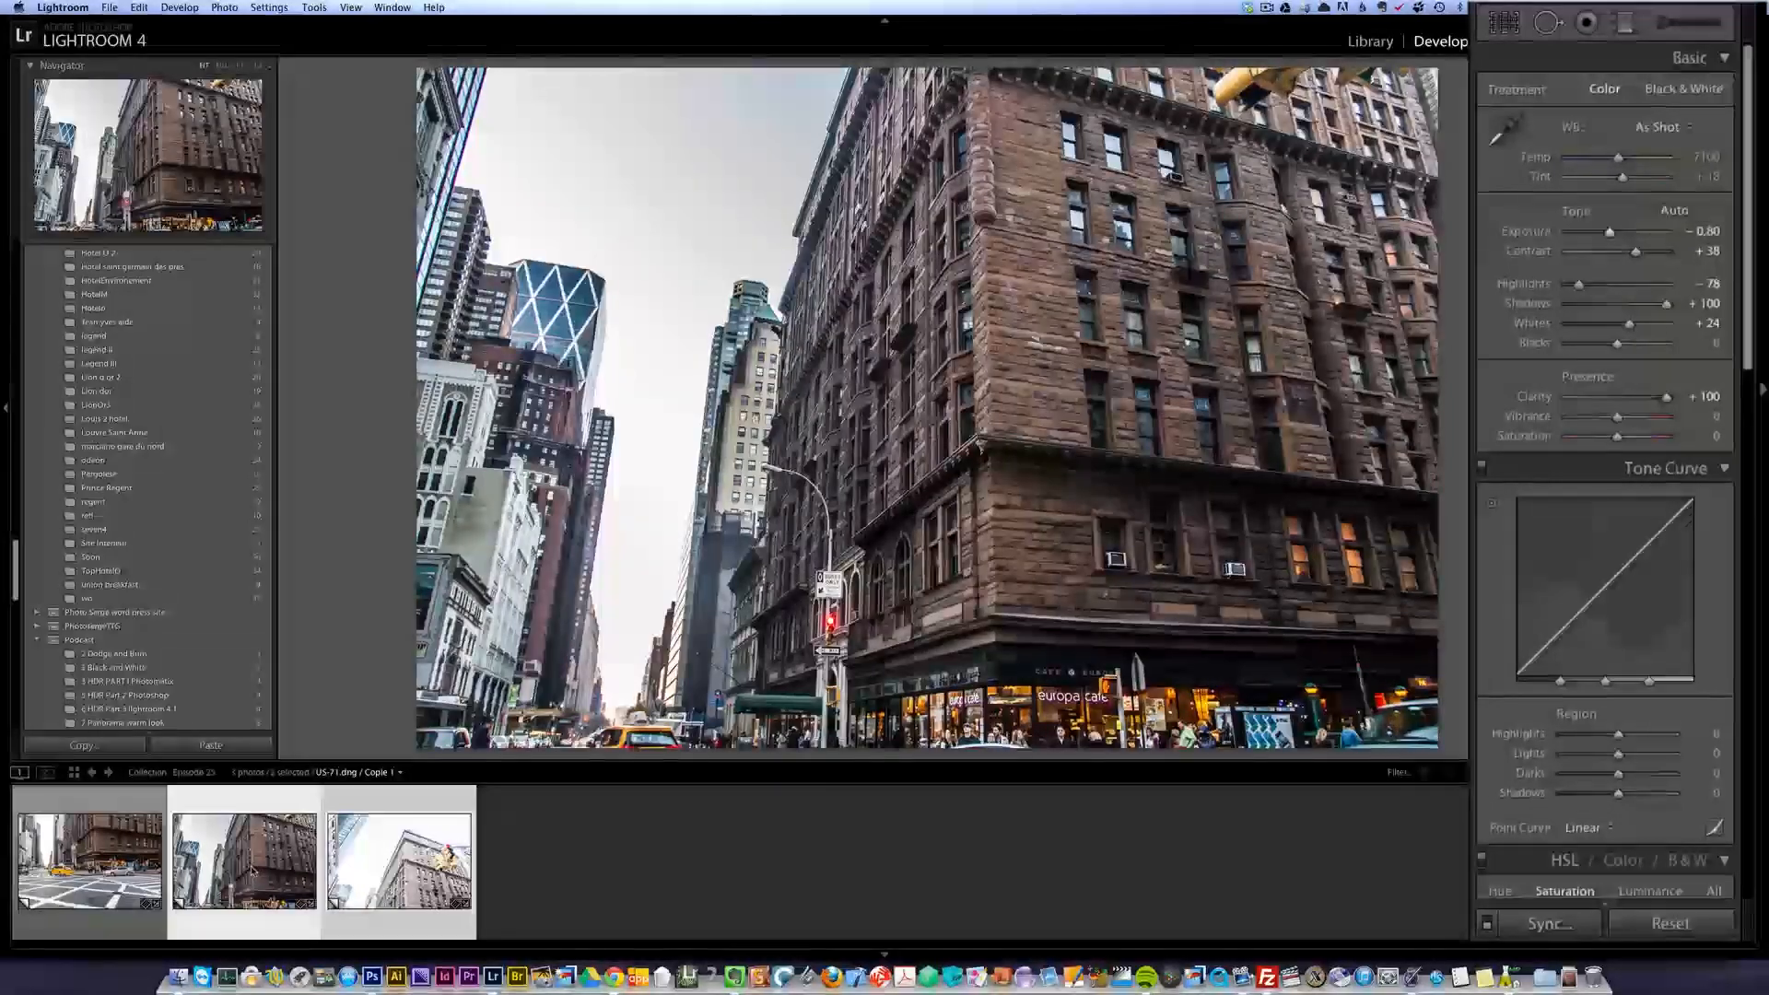
{"action": "left_click", "coordinate": [1551, 923]}
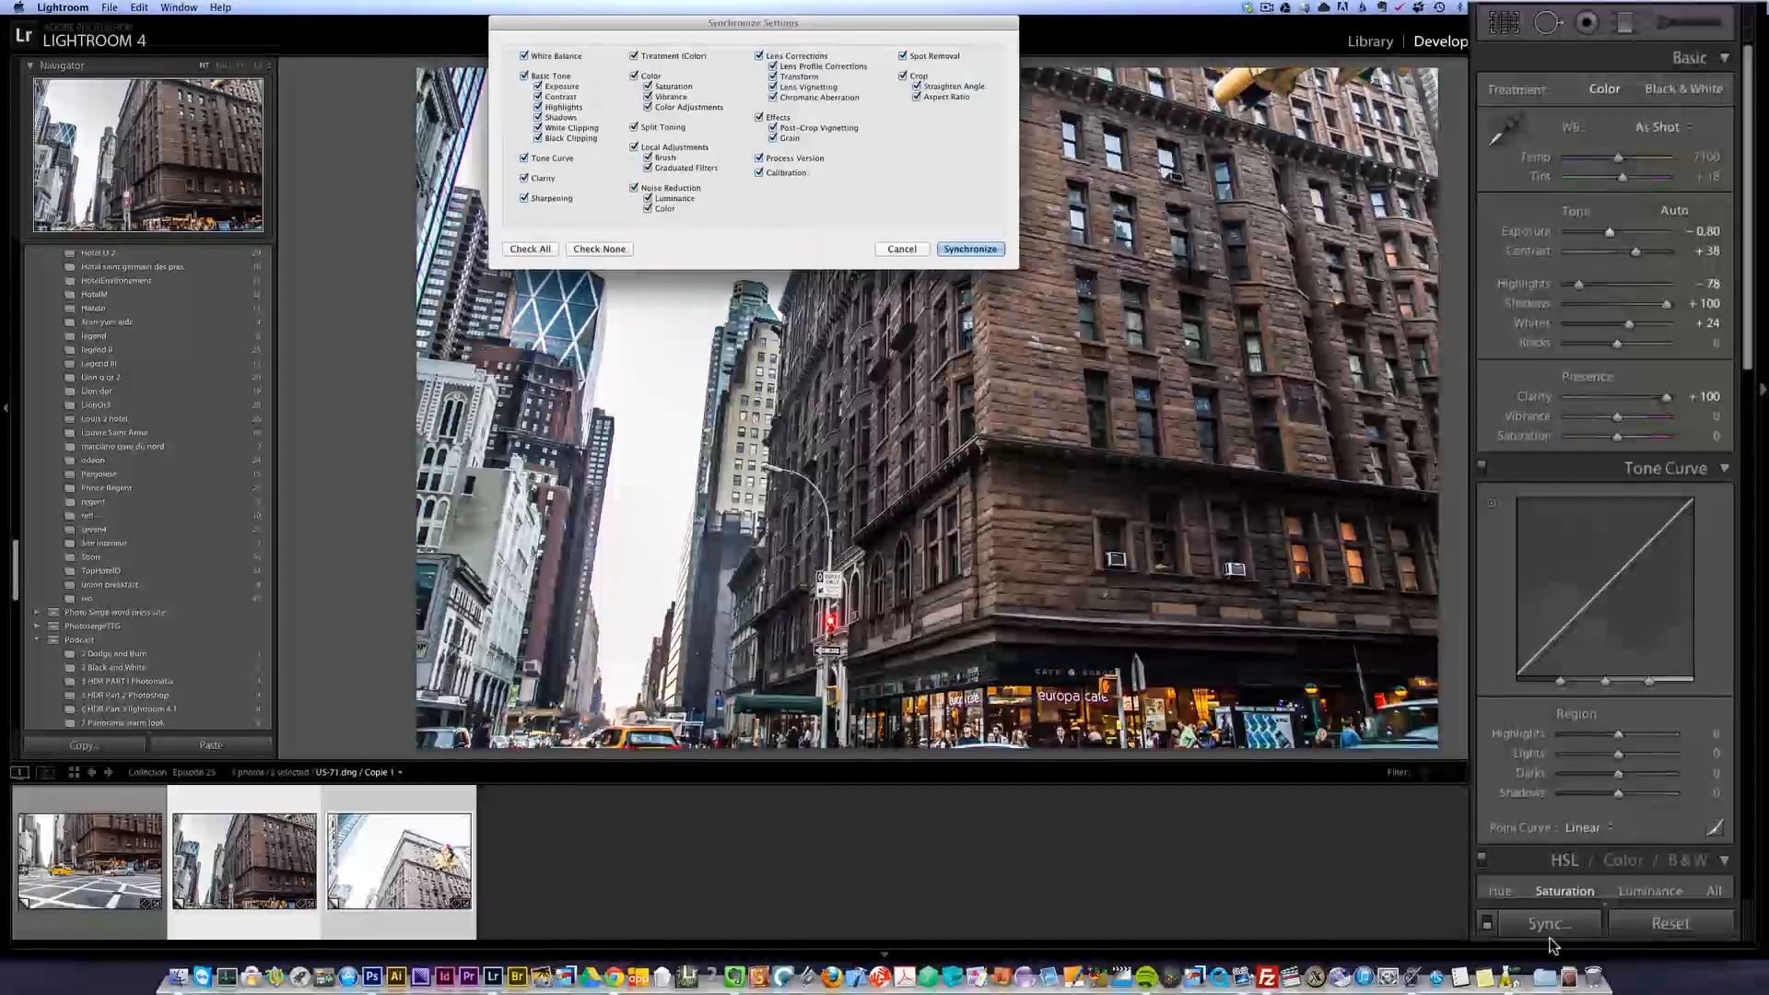
{"action": "left_click", "coordinate": [970, 249]}
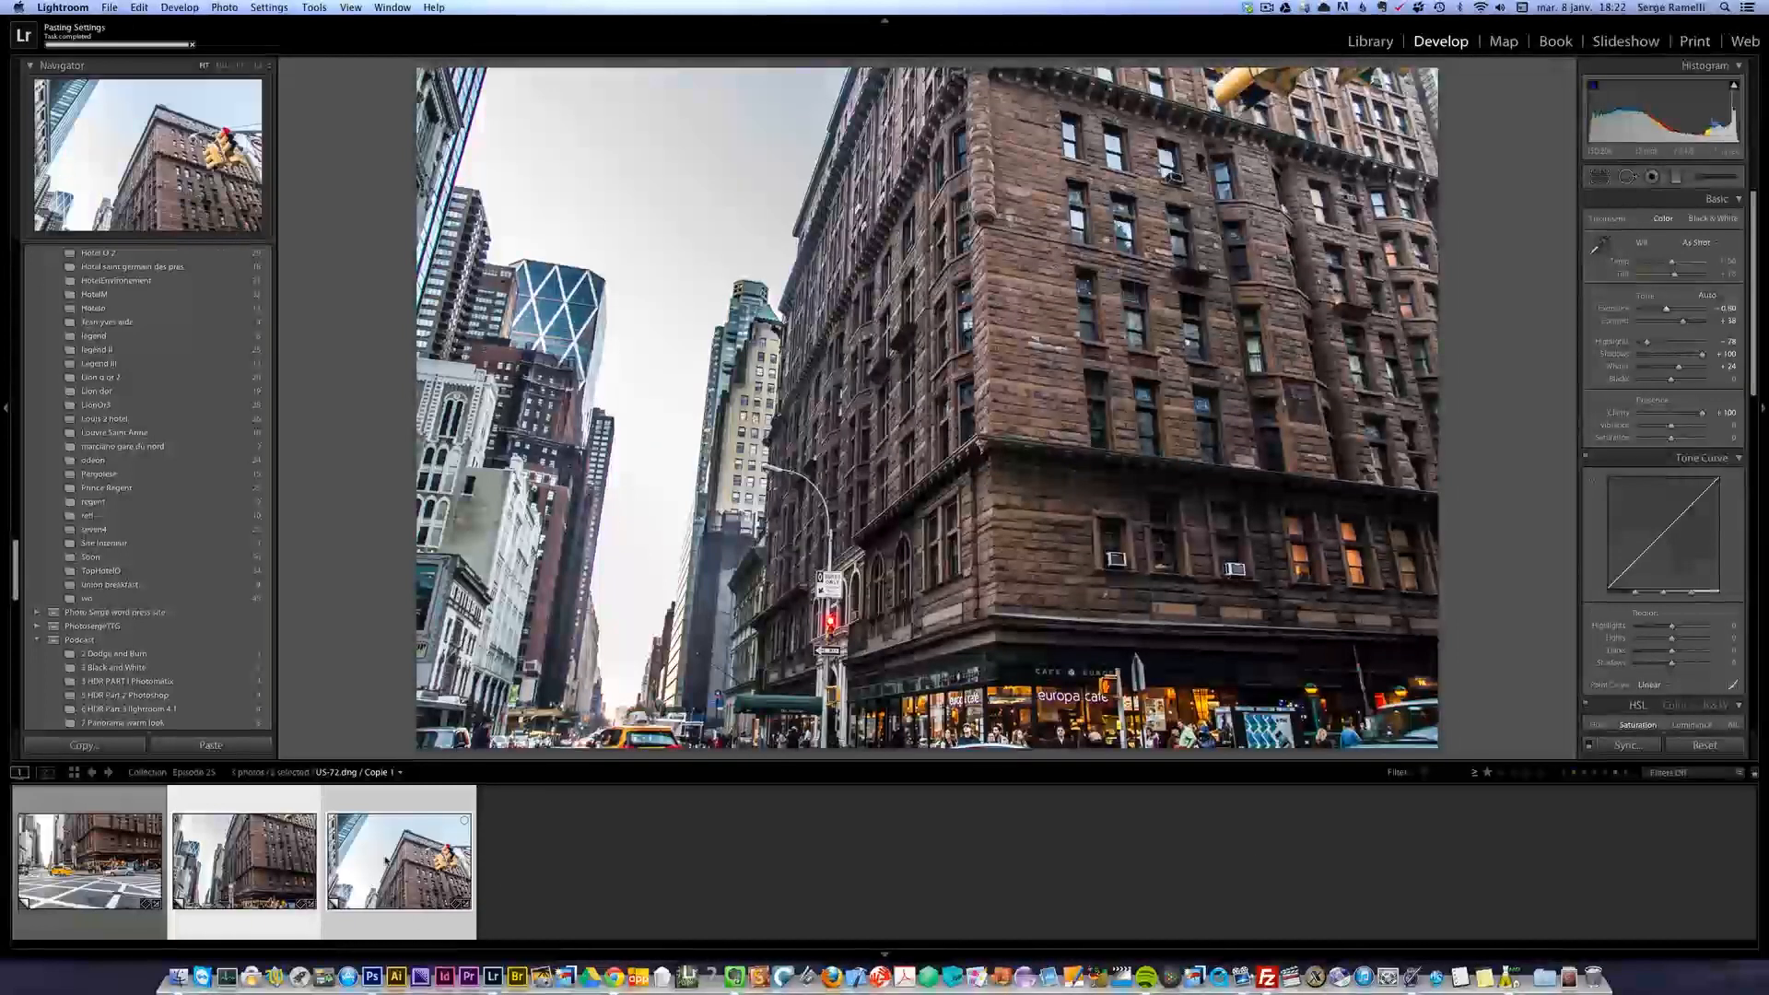
- Check the third photo at full view, and select all three street photos starting from the taxi photo
{"action": "left_click", "coordinate": [398, 860]}
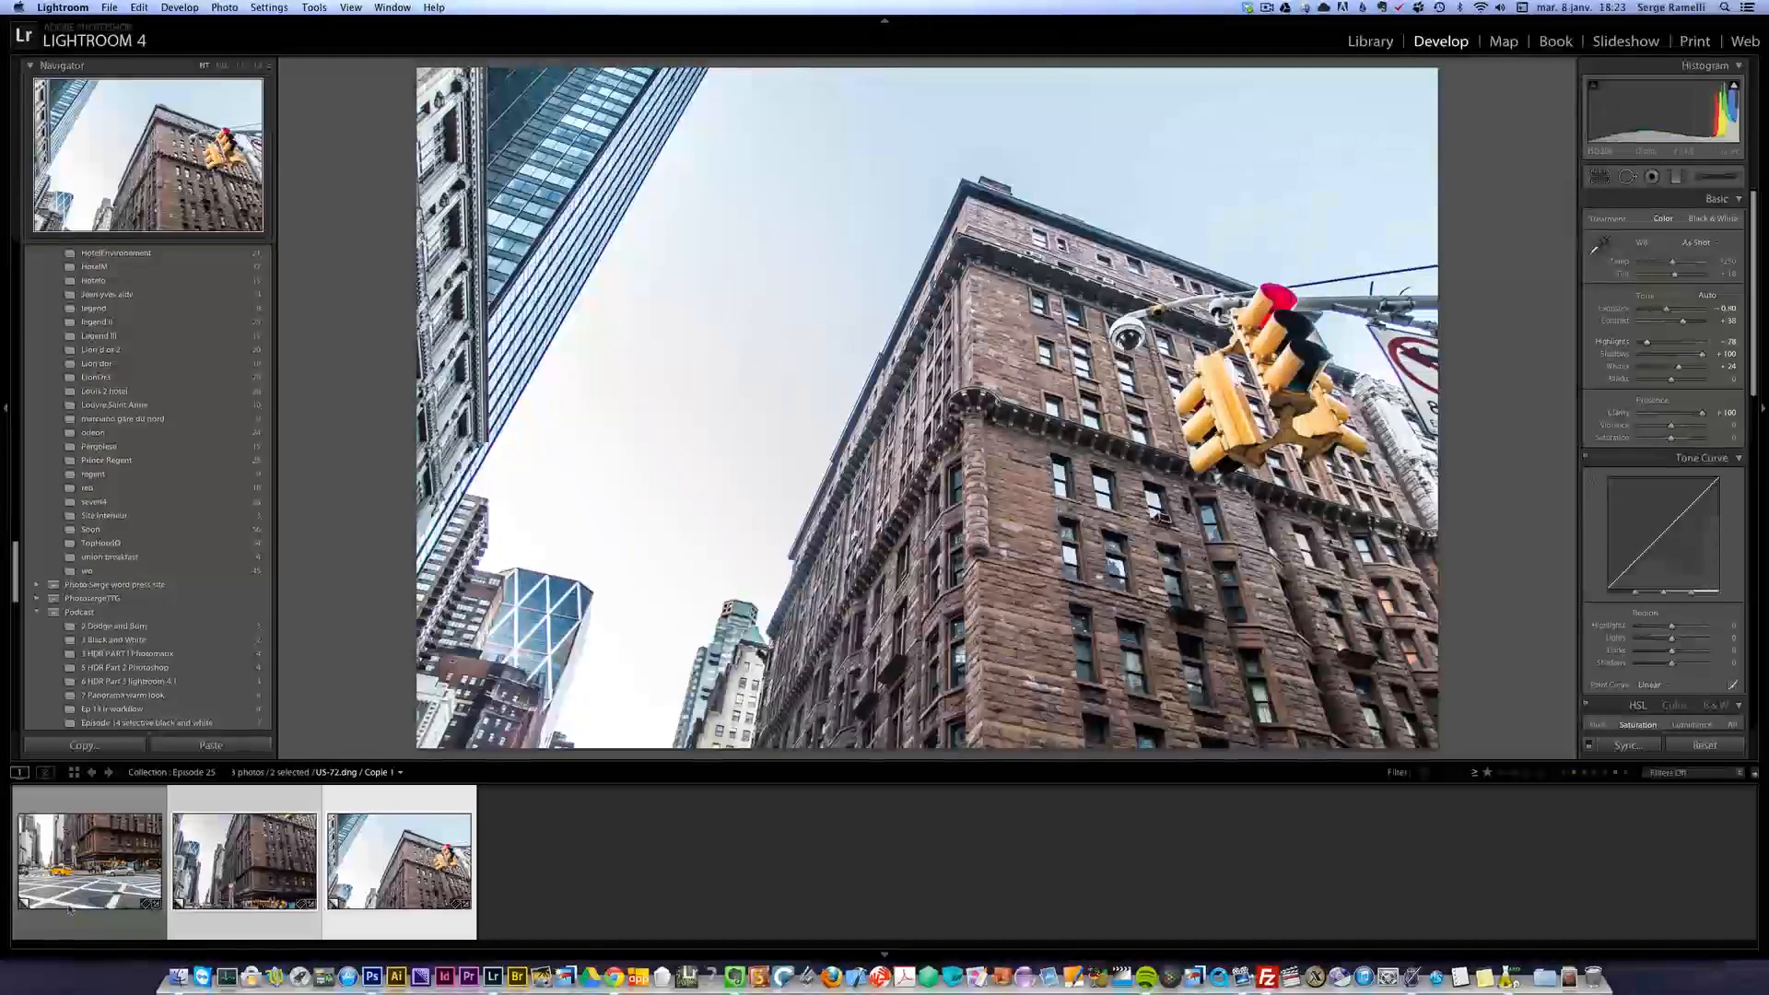
{"action": "left_click", "coordinate": [95, 886]}
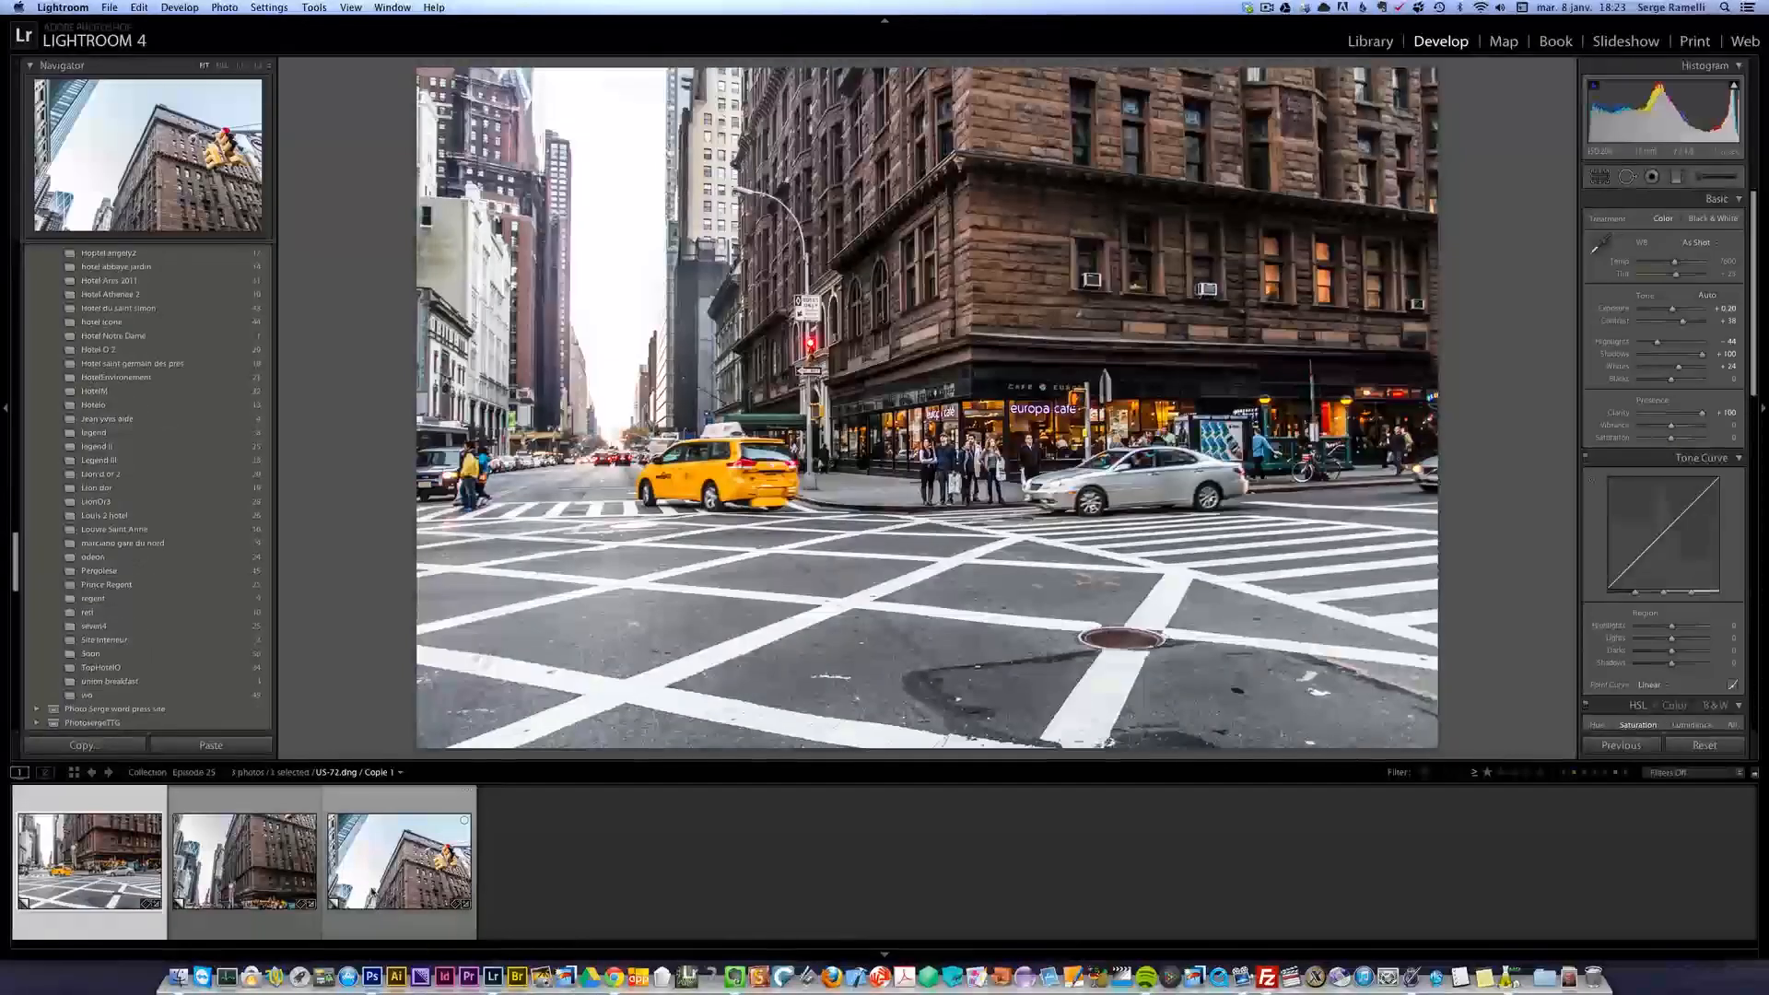
{"action": "left_click", "coordinate": [376, 893], "text": "shift"}
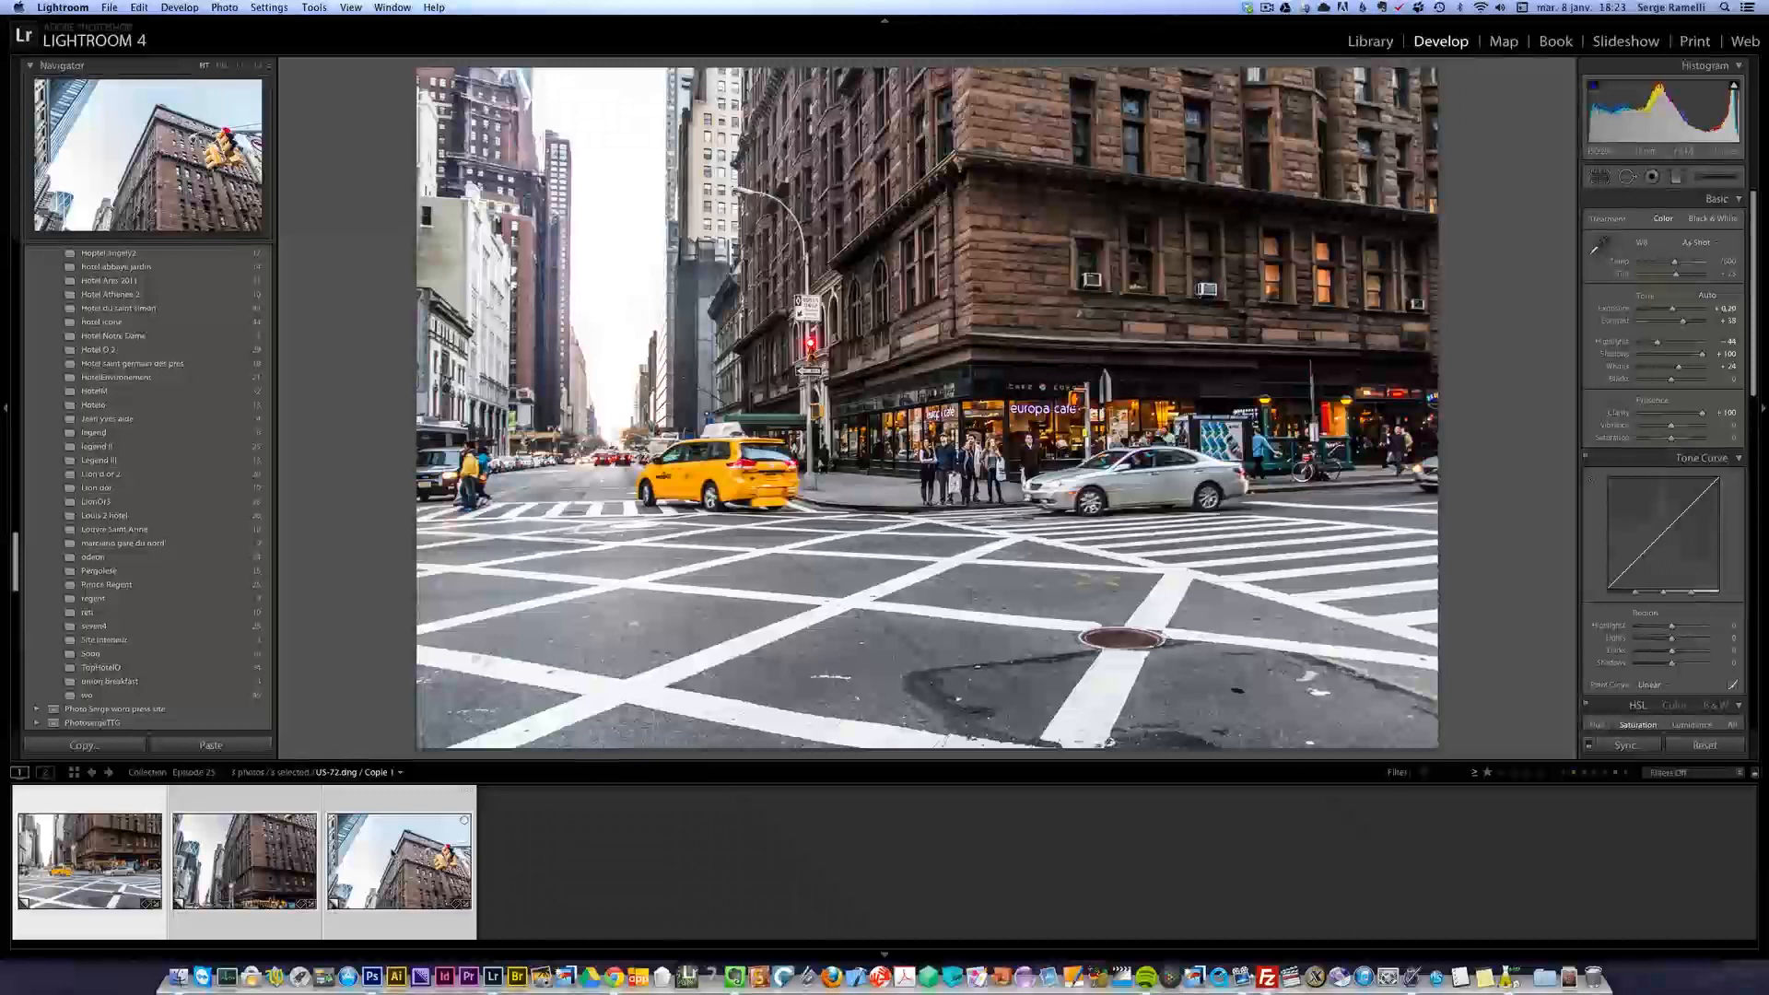
- Merge the three selected photos to a panorama in Photoshop, using the Auto layout with Blend Images Together enabled
{"action": "right_click", "coordinate": [393, 855]}
{"action": "mouse_move", "coordinate": [513, 661]}
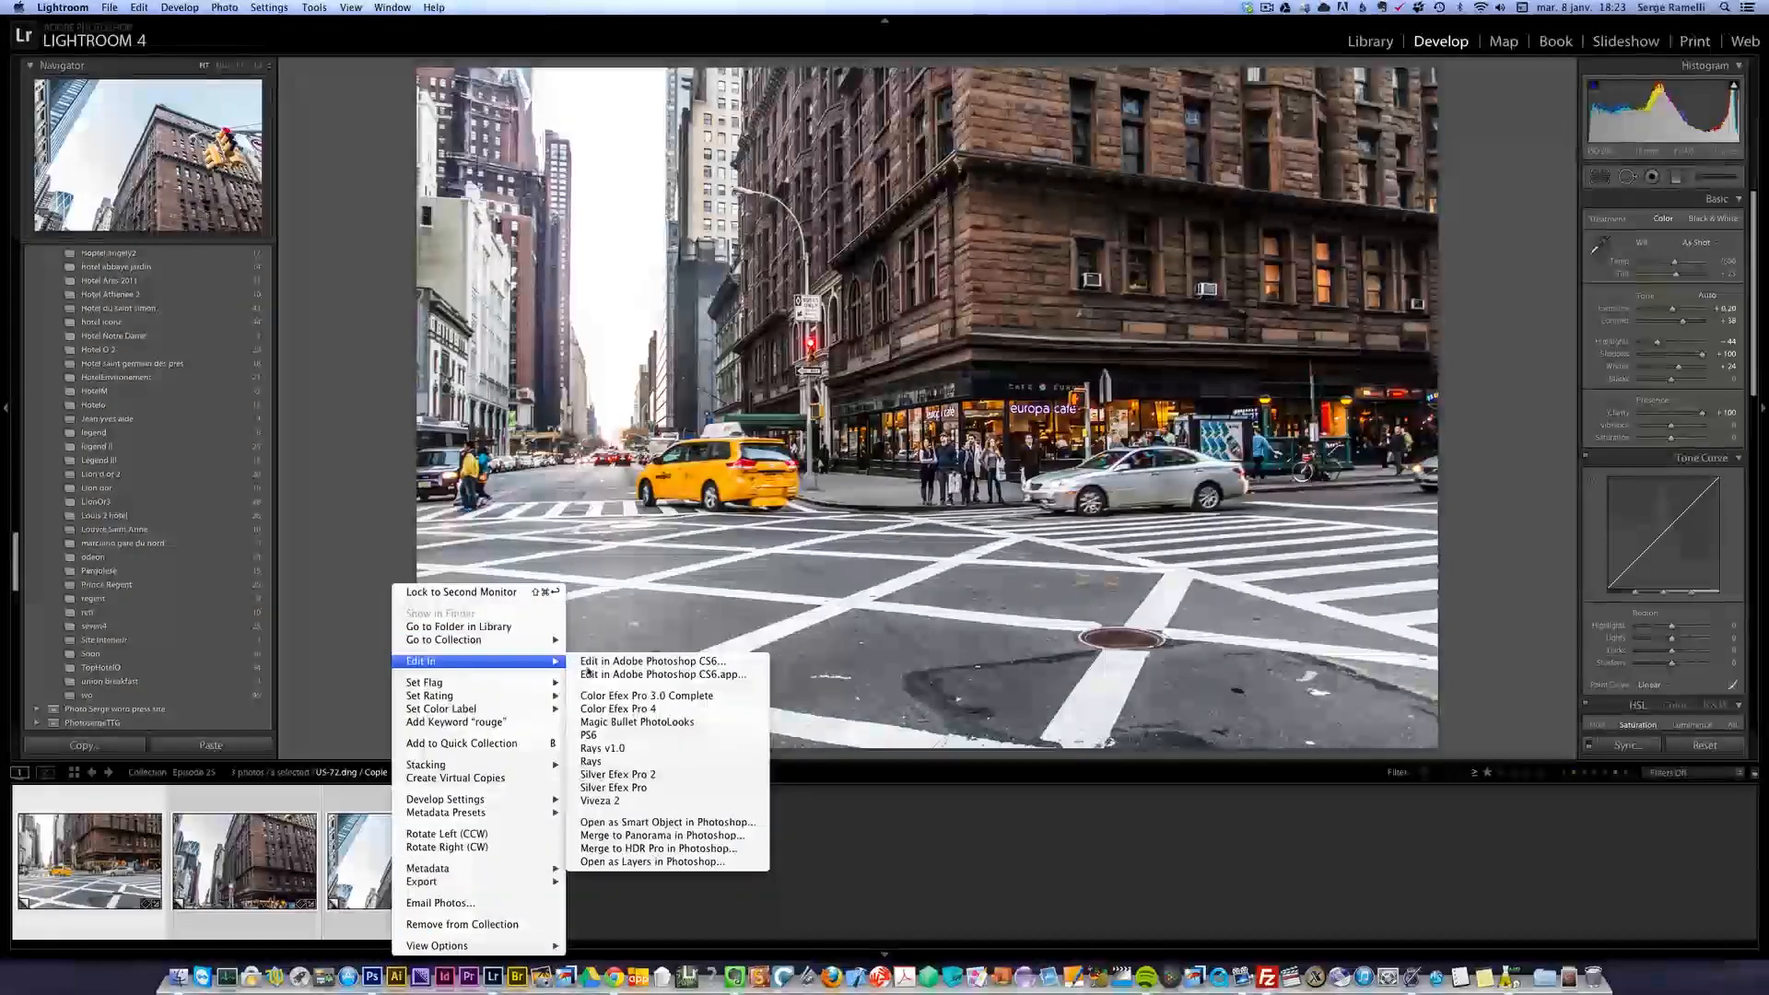
{"action": "left_click", "coordinate": [665, 835]}
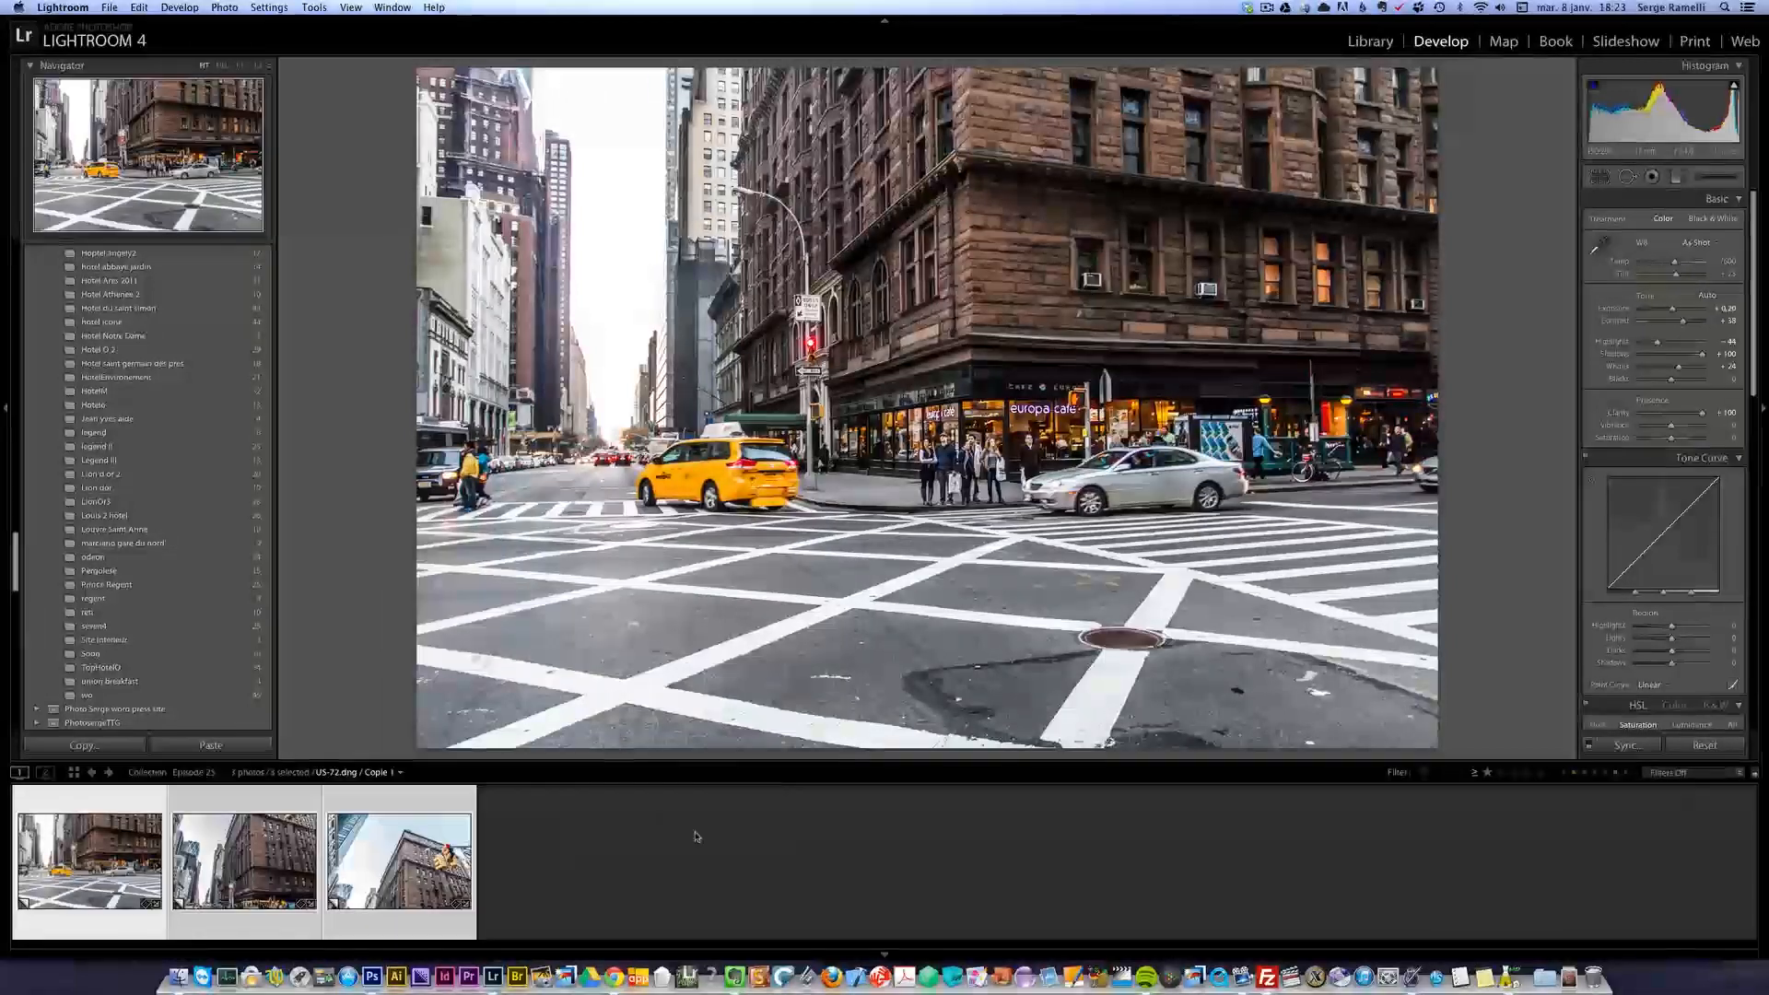
{"action": "left_click", "coordinate": [1013, 321]}
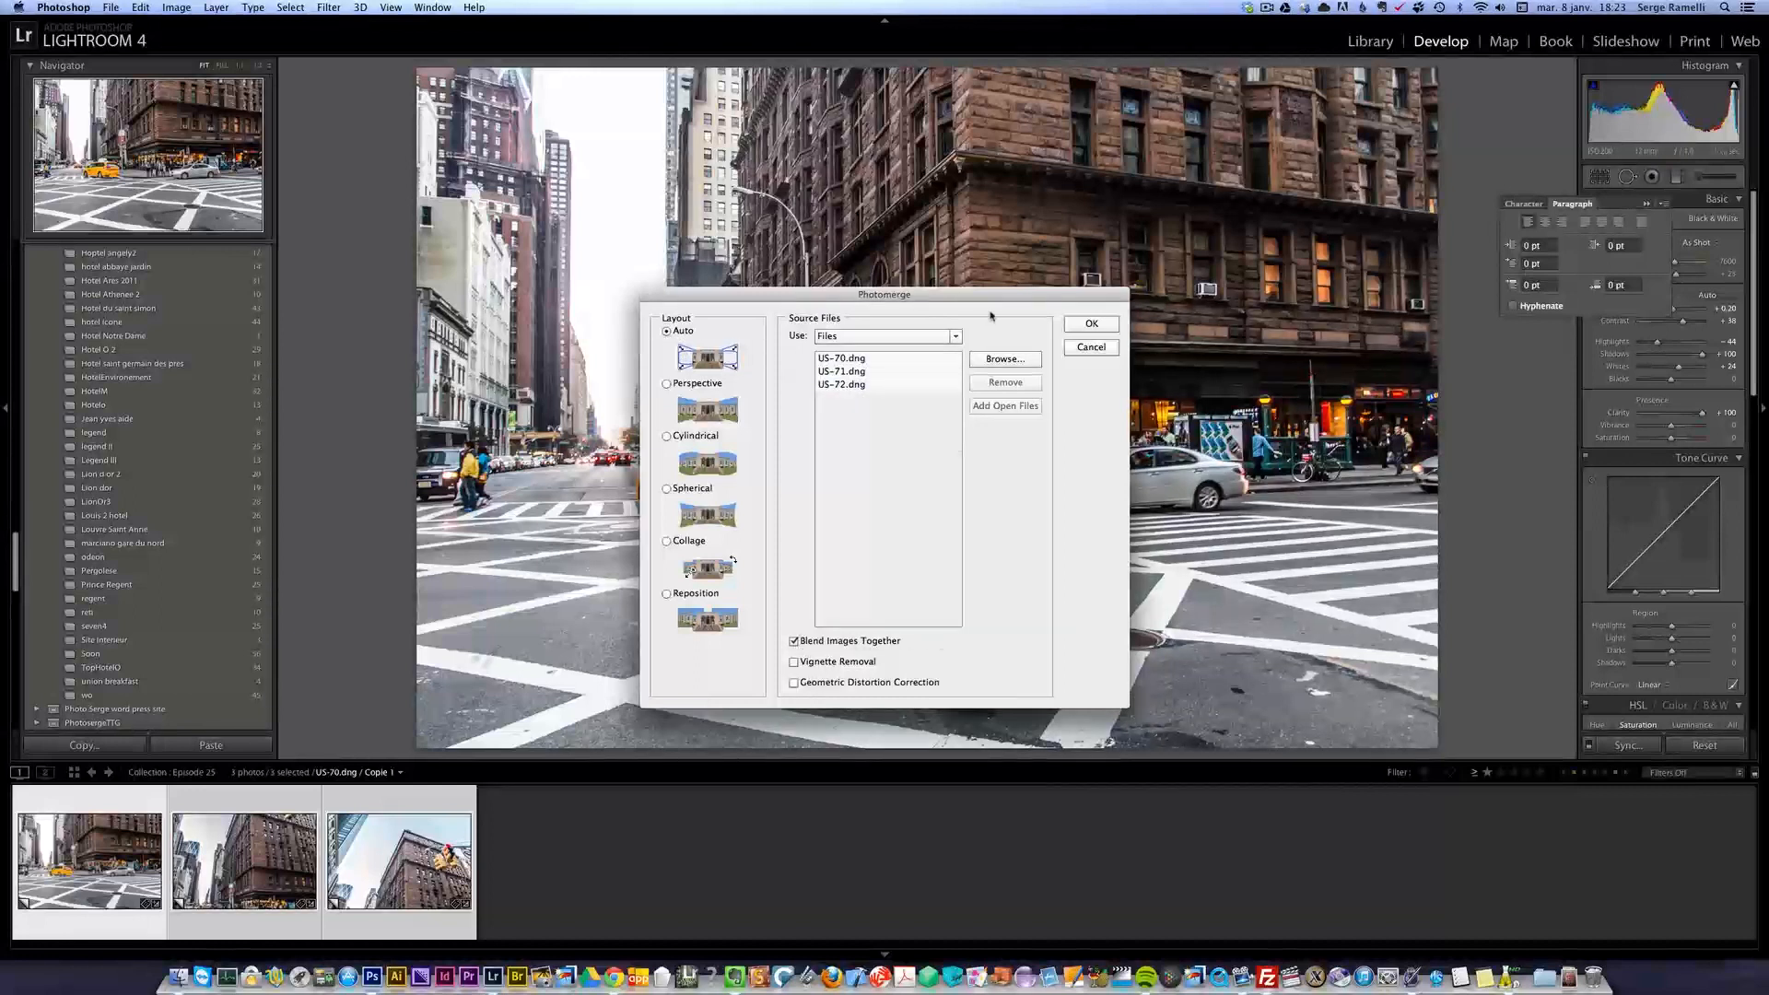
{"action": "left_click", "coordinate": [1104, 327]}
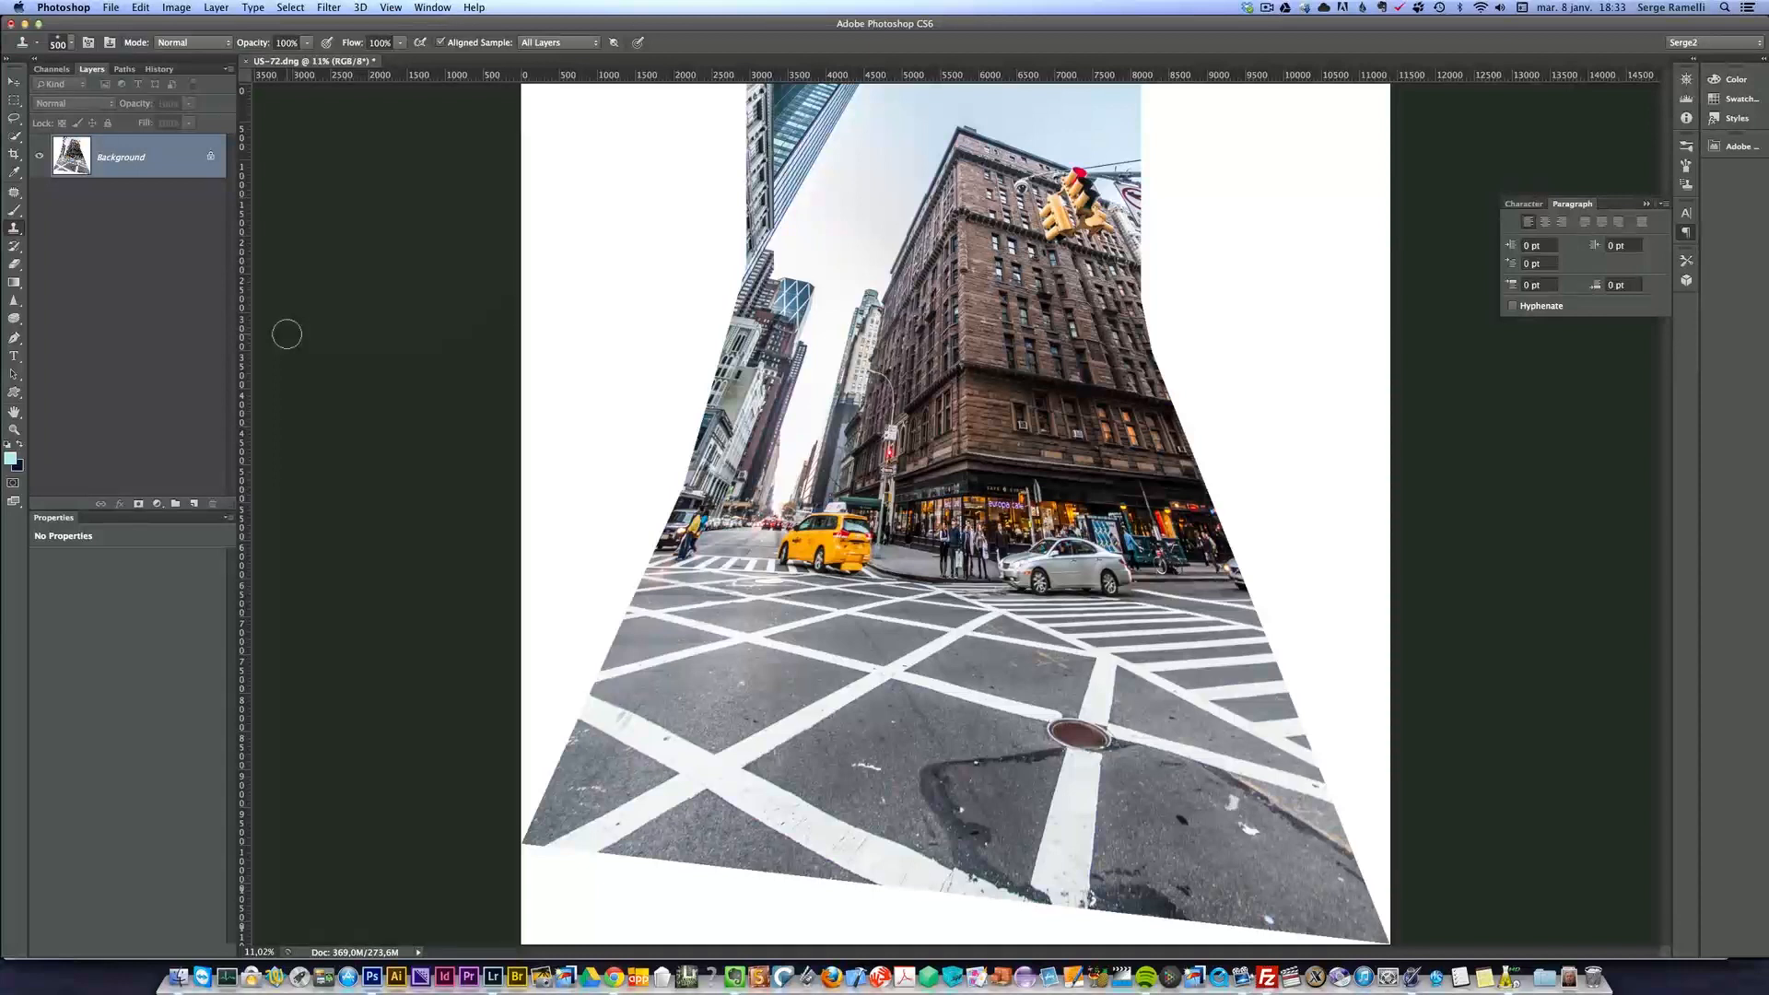
- Duplicate the Background layer and start the Adaptive Wide Angle filter on the copy
{"action": "left_click_drag", "start_coordinate": [149, 167], "coordinate": [194, 504]}
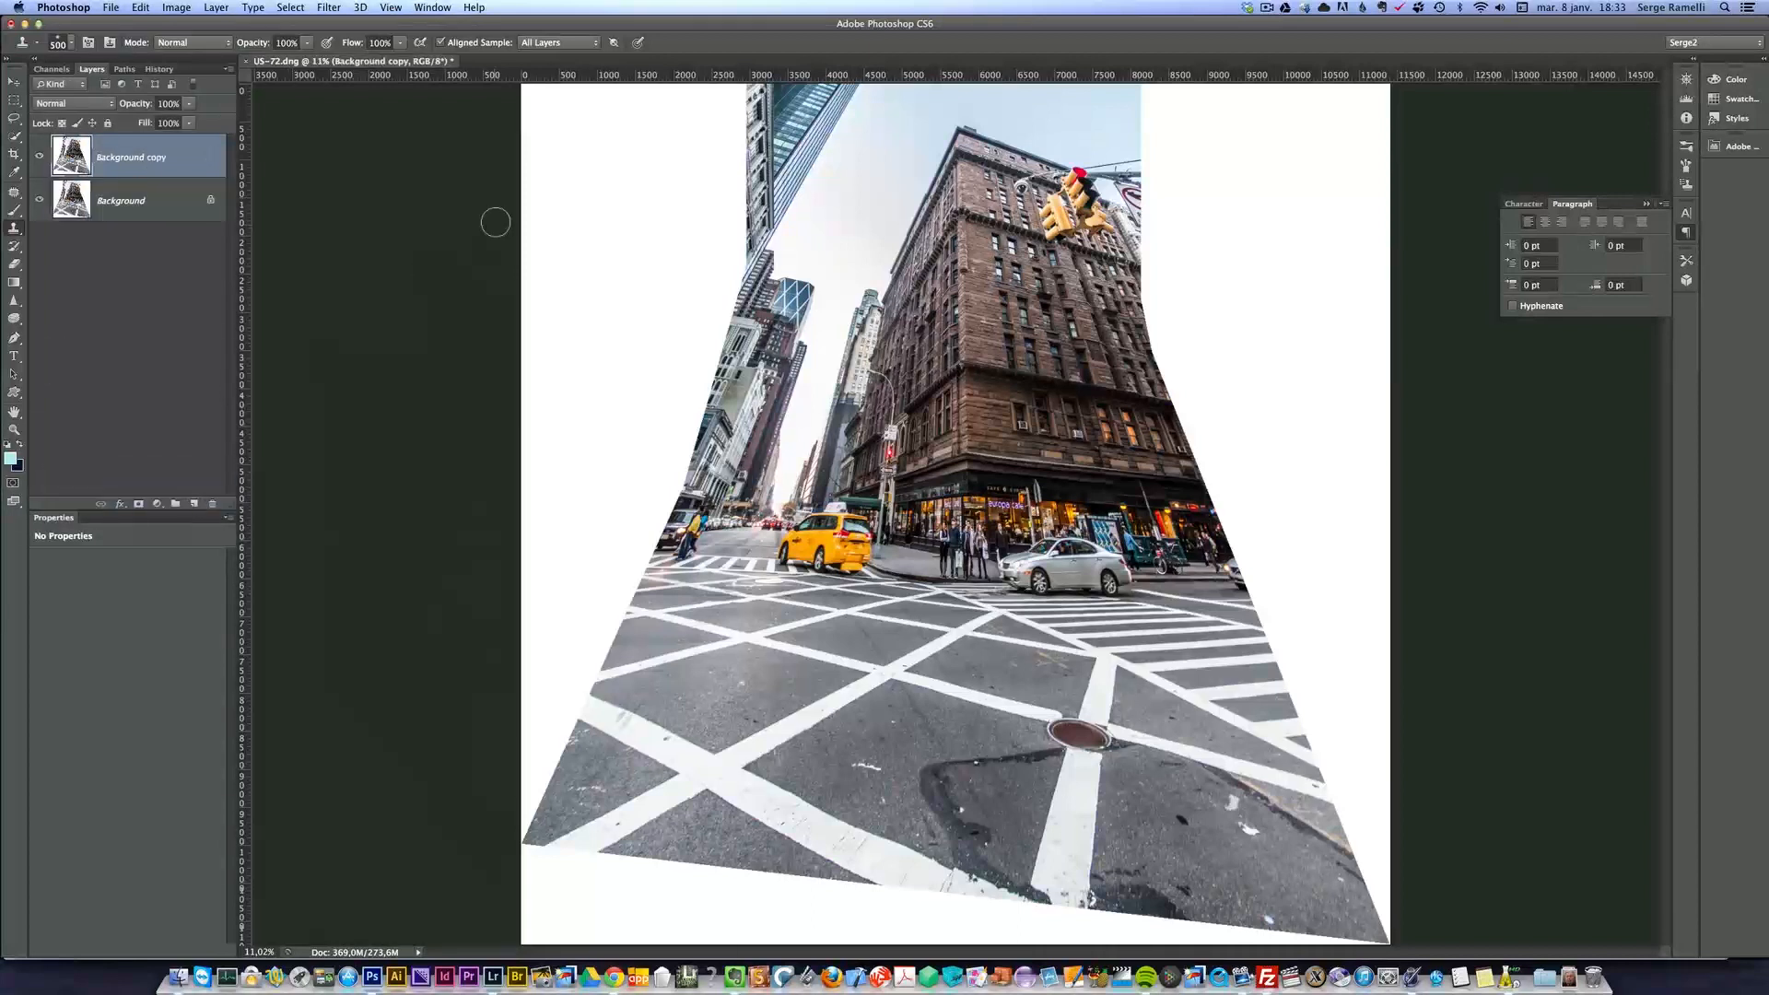
{"action": "left_click", "coordinate": [329, 8]}
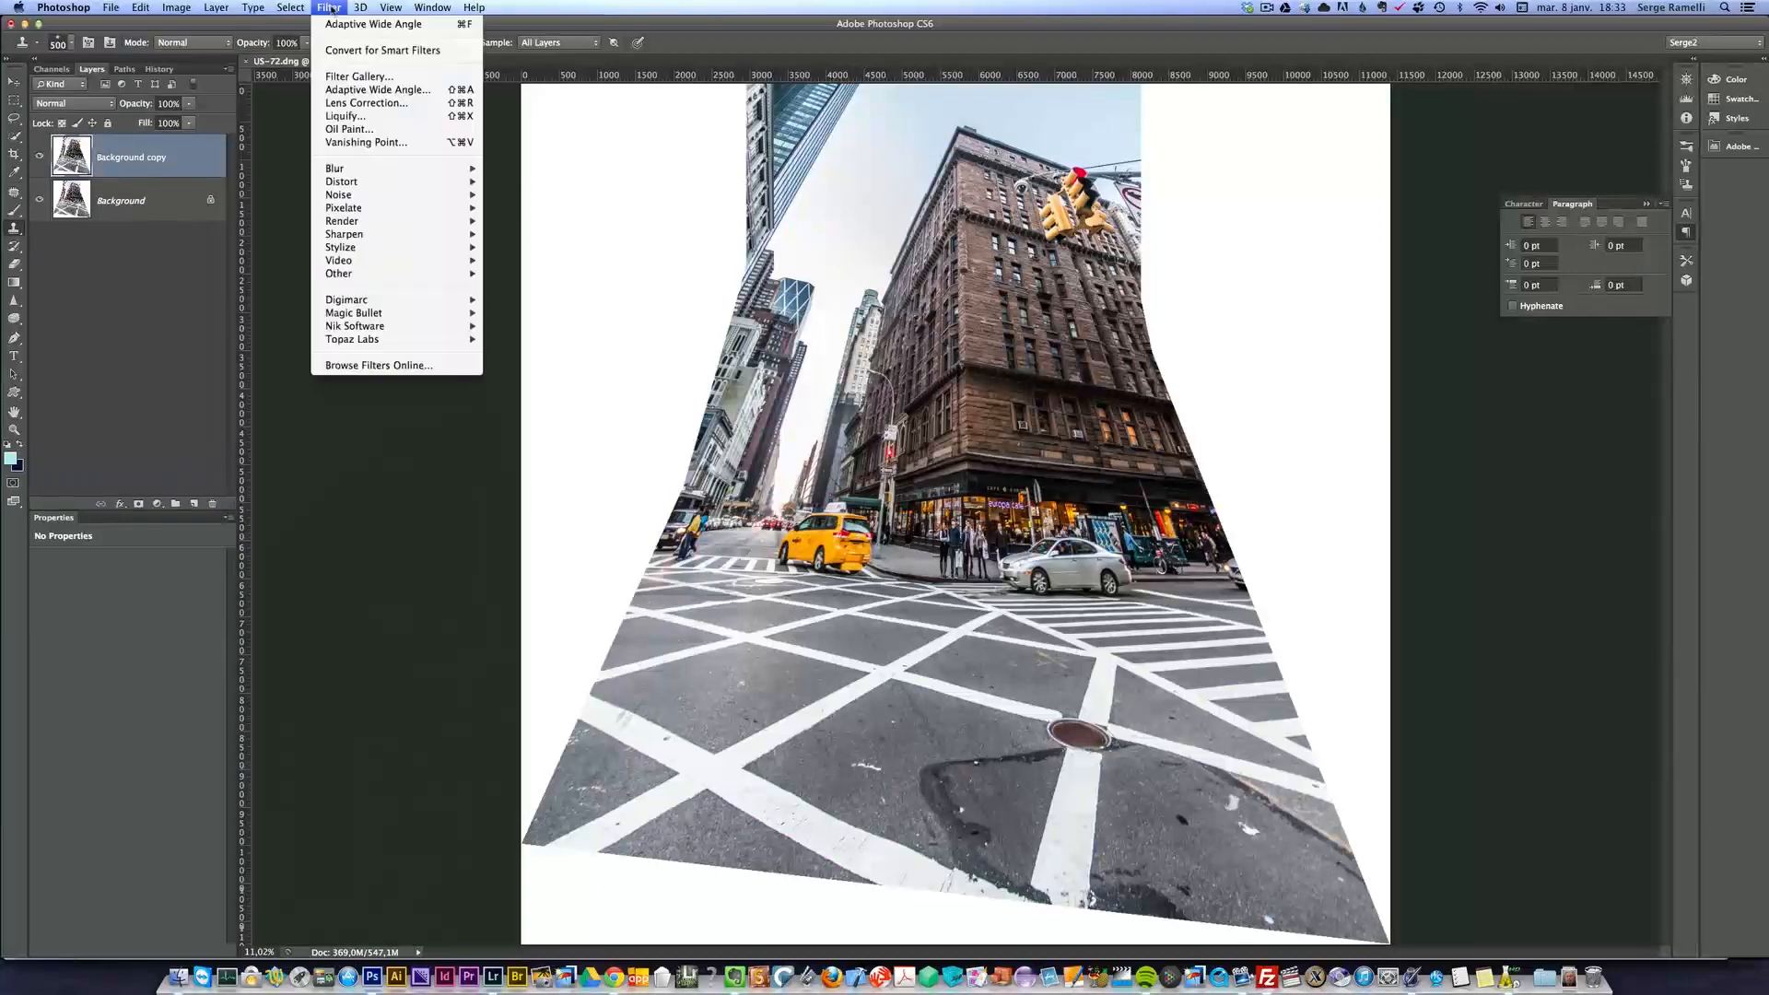
{"action": "left_click", "coordinate": [358, 90]}
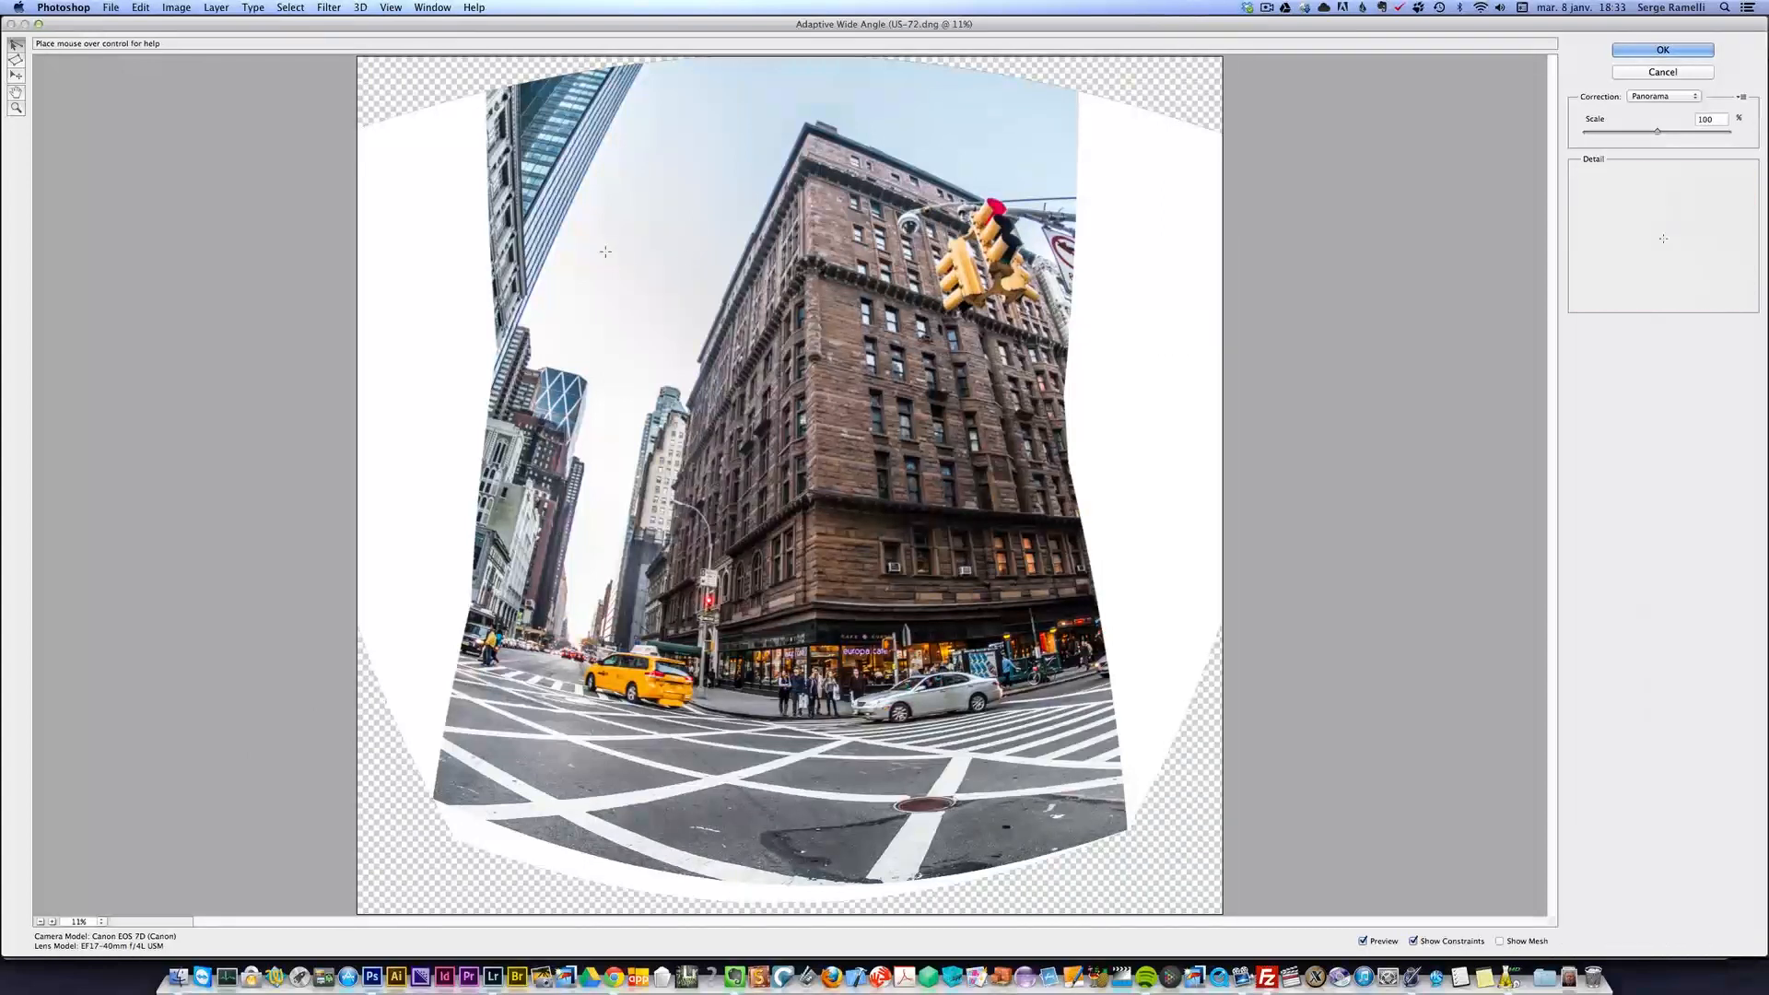
- Add a constraint line down the front corner of the brown building and set its orientation to Vertical
{"action": "left_click", "coordinate": [805, 122]}
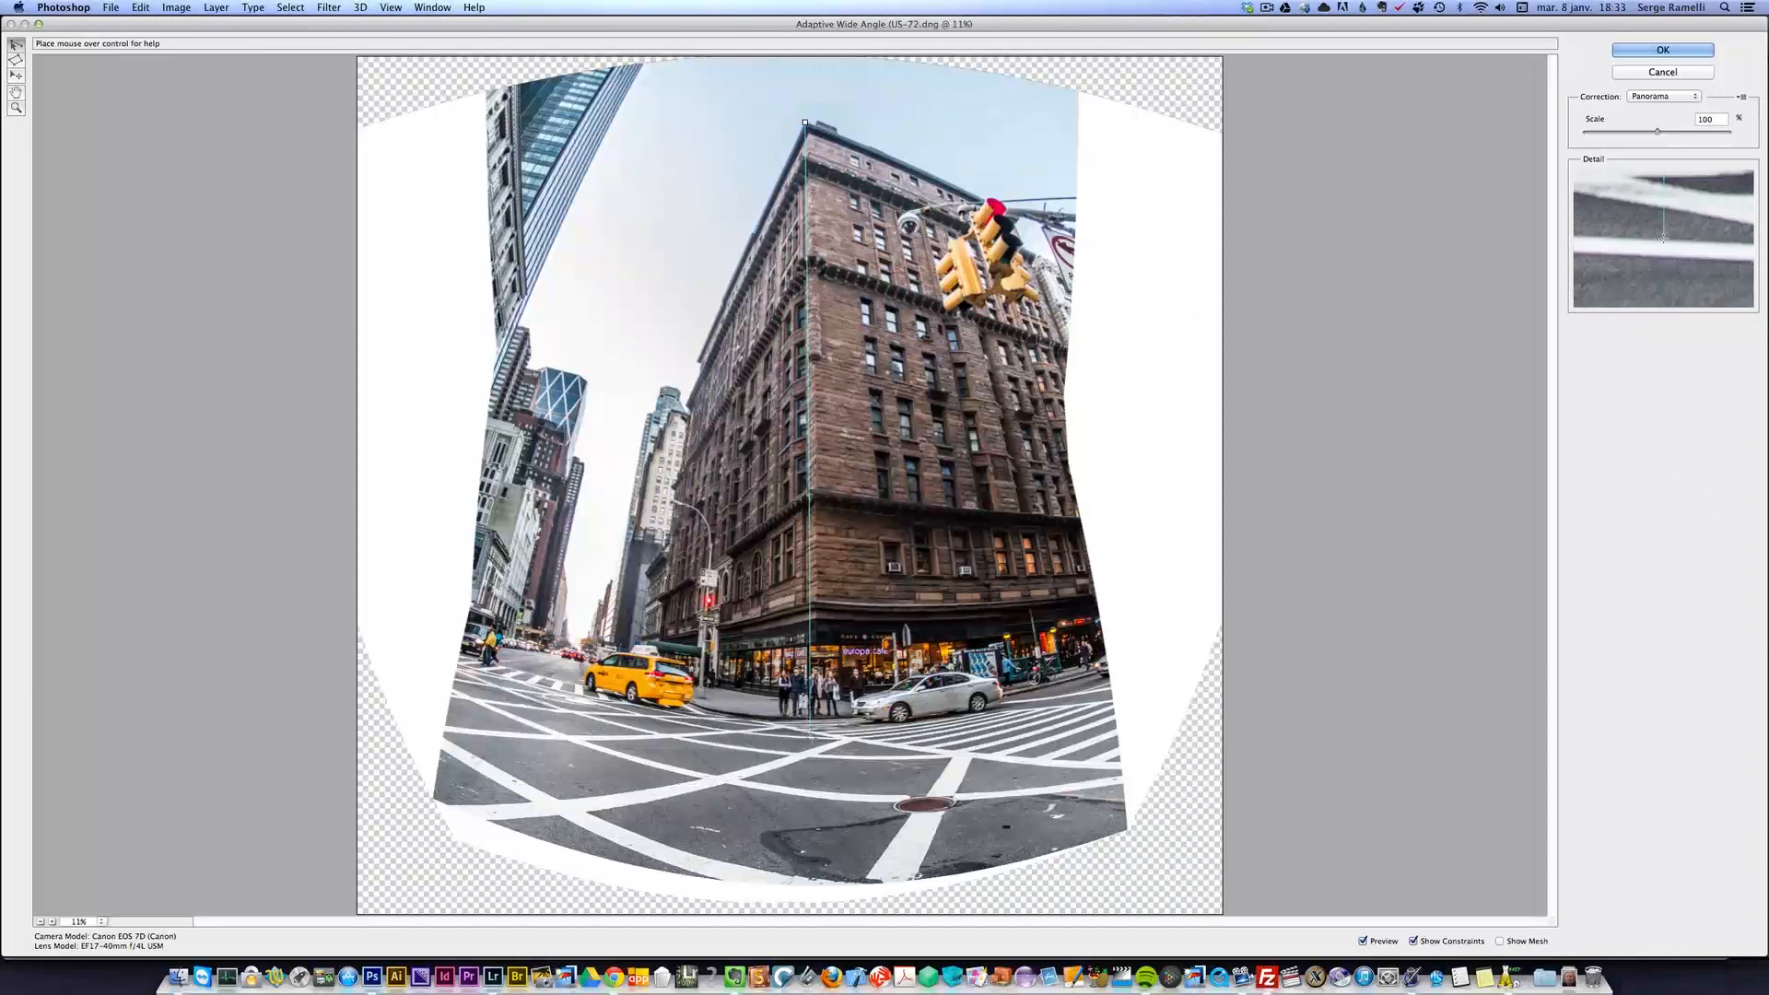
{"action": "left_click", "coordinate": [815, 737]}
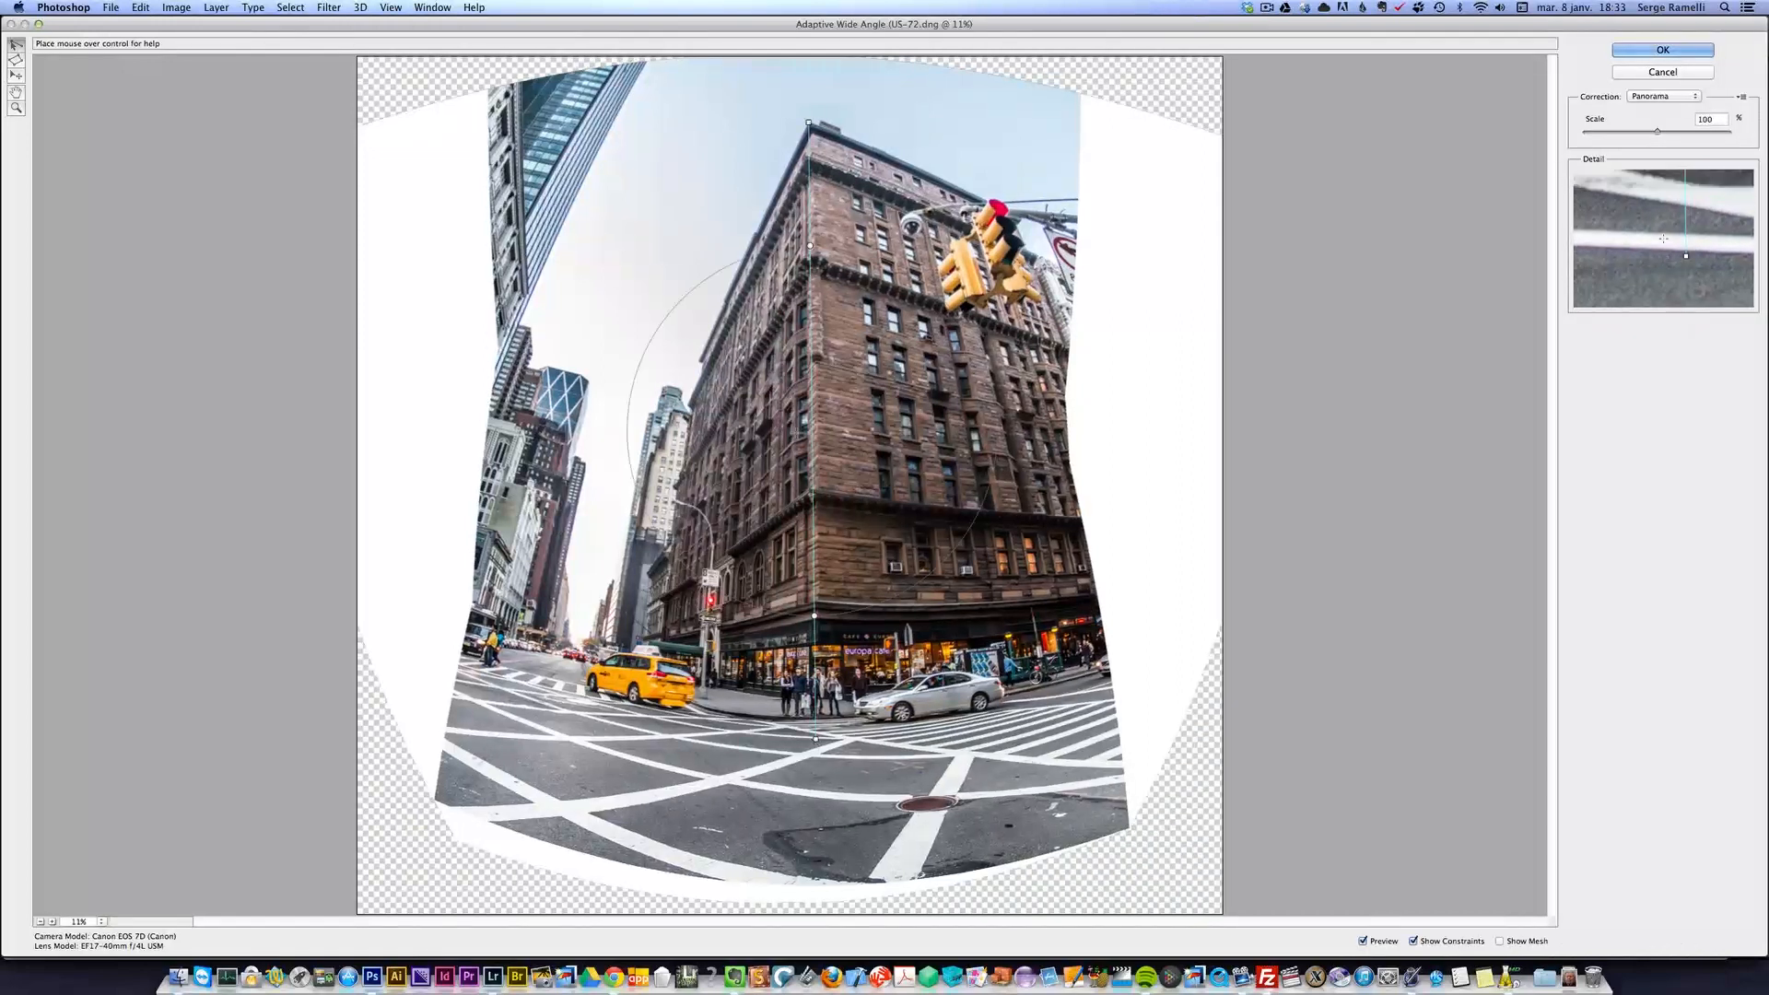
{"action": "right_click", "coordinate": [810, 122]}
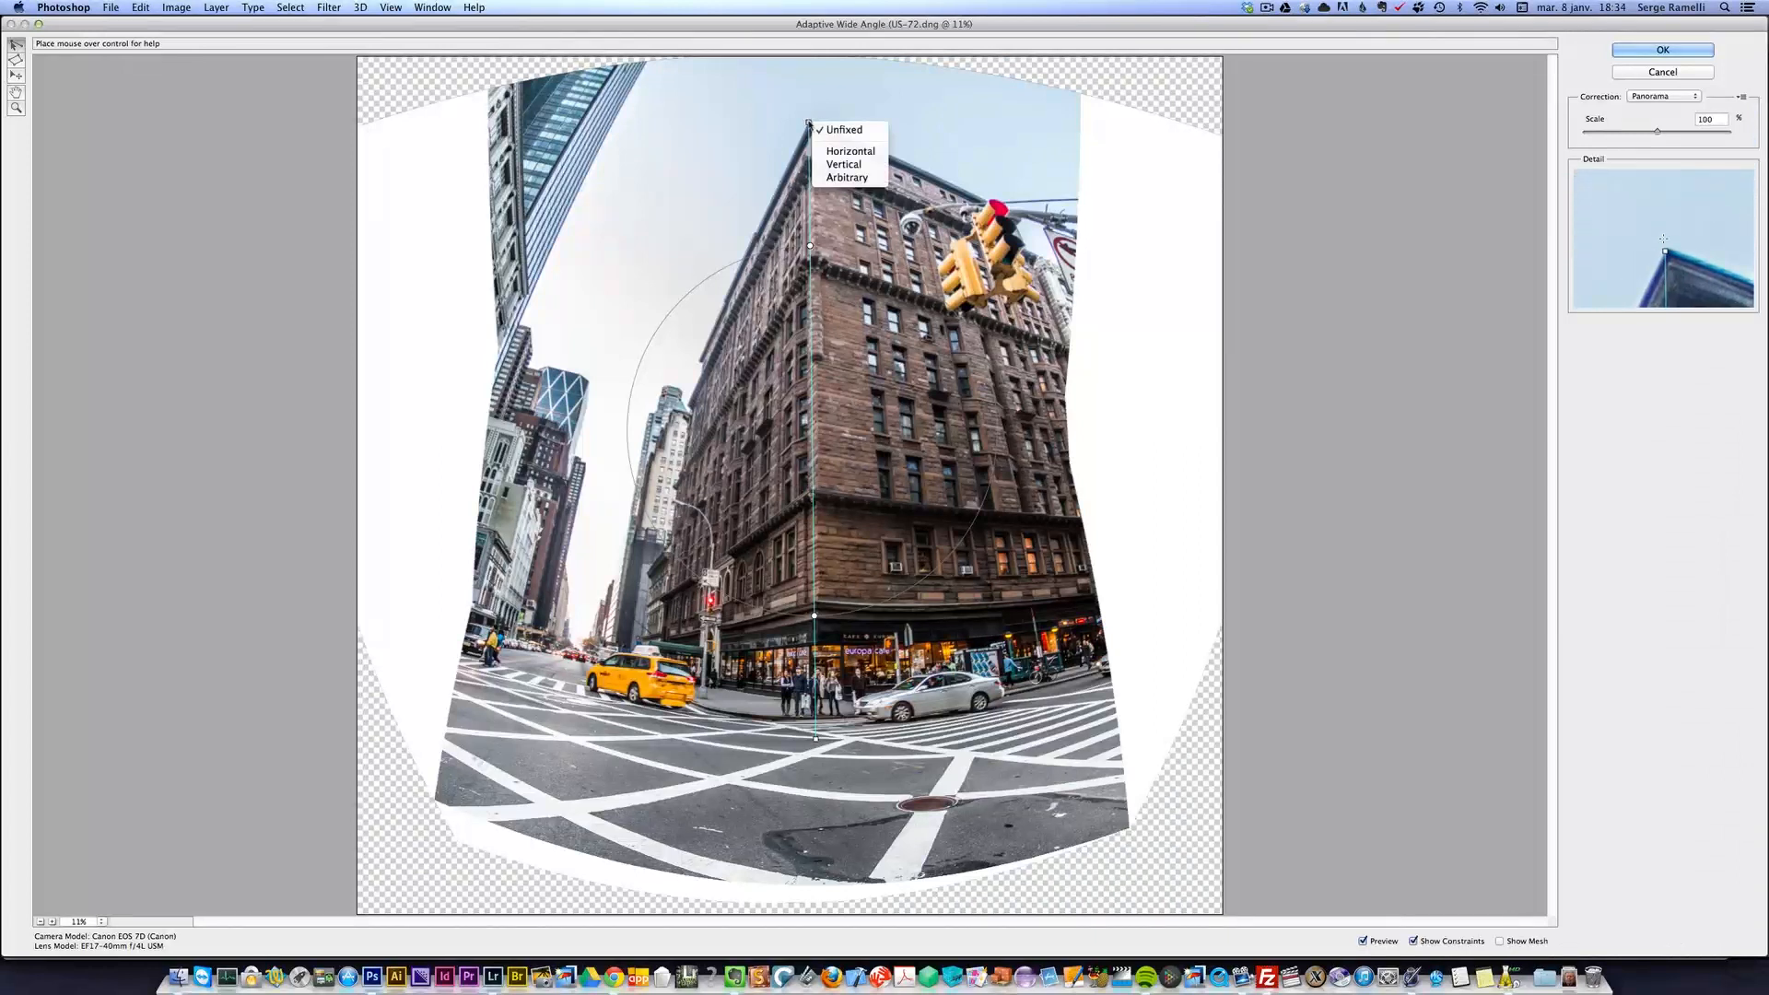
{"action": "left_click", "coordinate": [856, 165]}
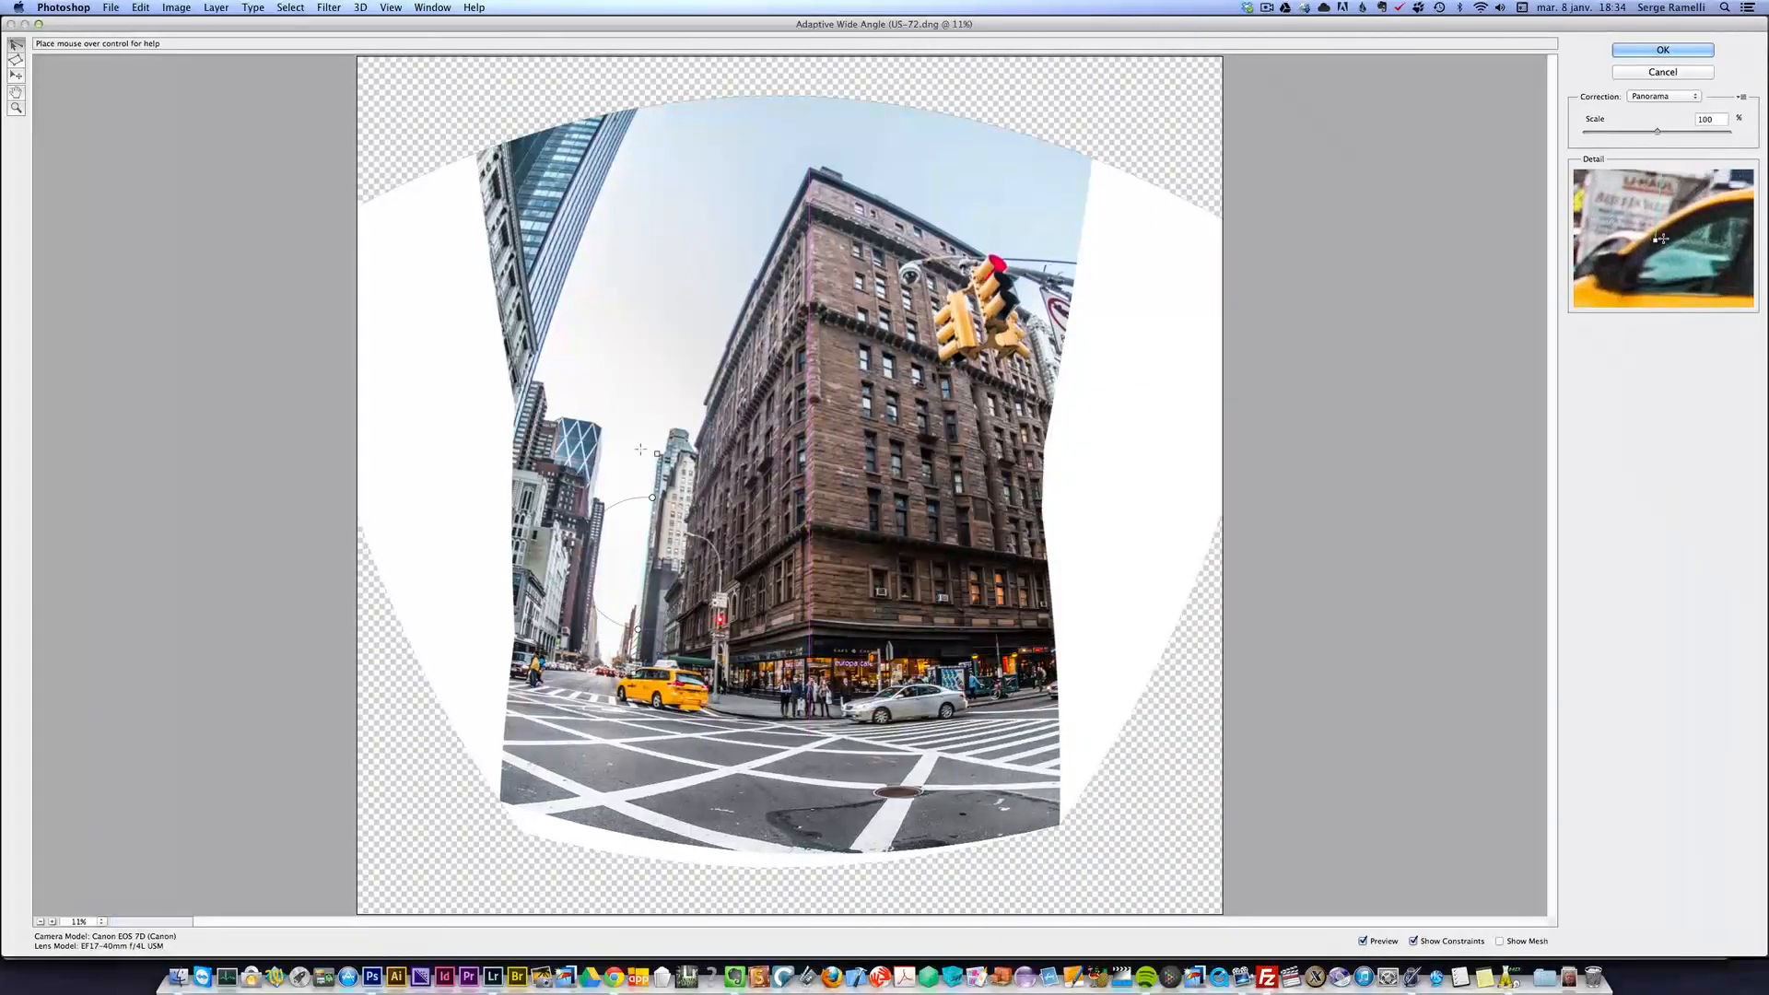
- Add vertical constraints along the distant tower beside the brown building and along the outer edge of the blue glass skyscraper
{"action": "right_click", "coordinate": [656, 454]}
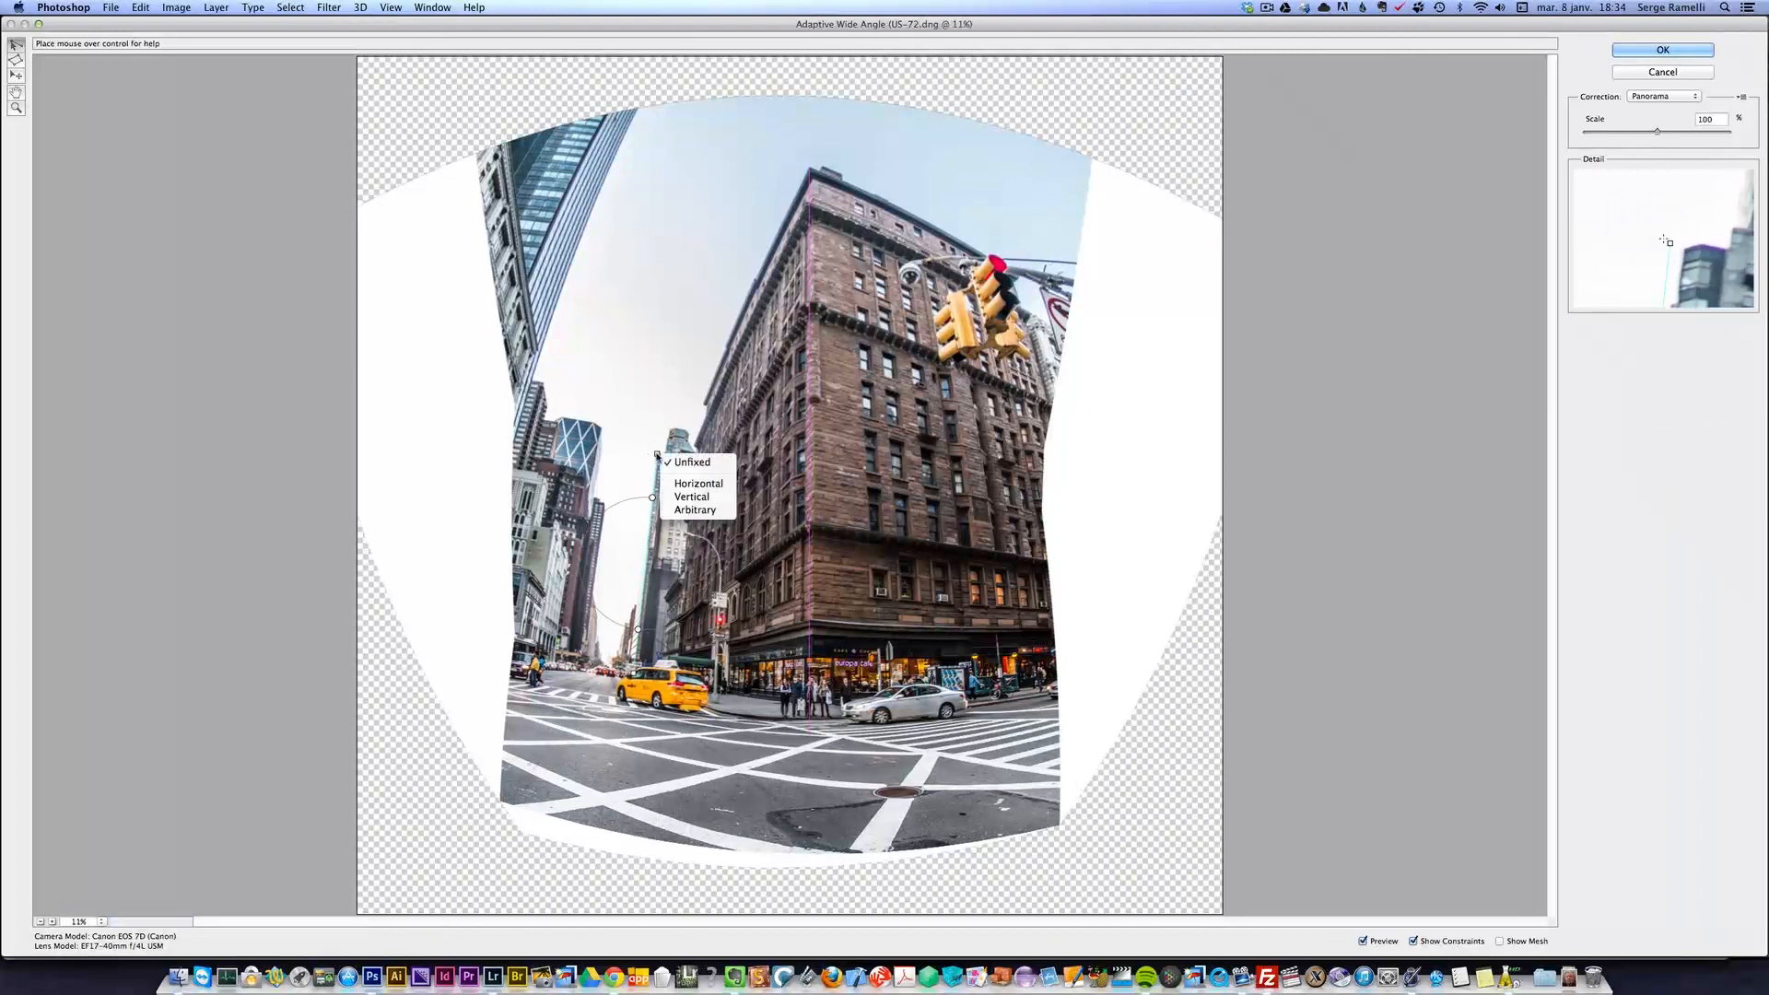
{"action": "left_click", "coordinate": [704, 498]}
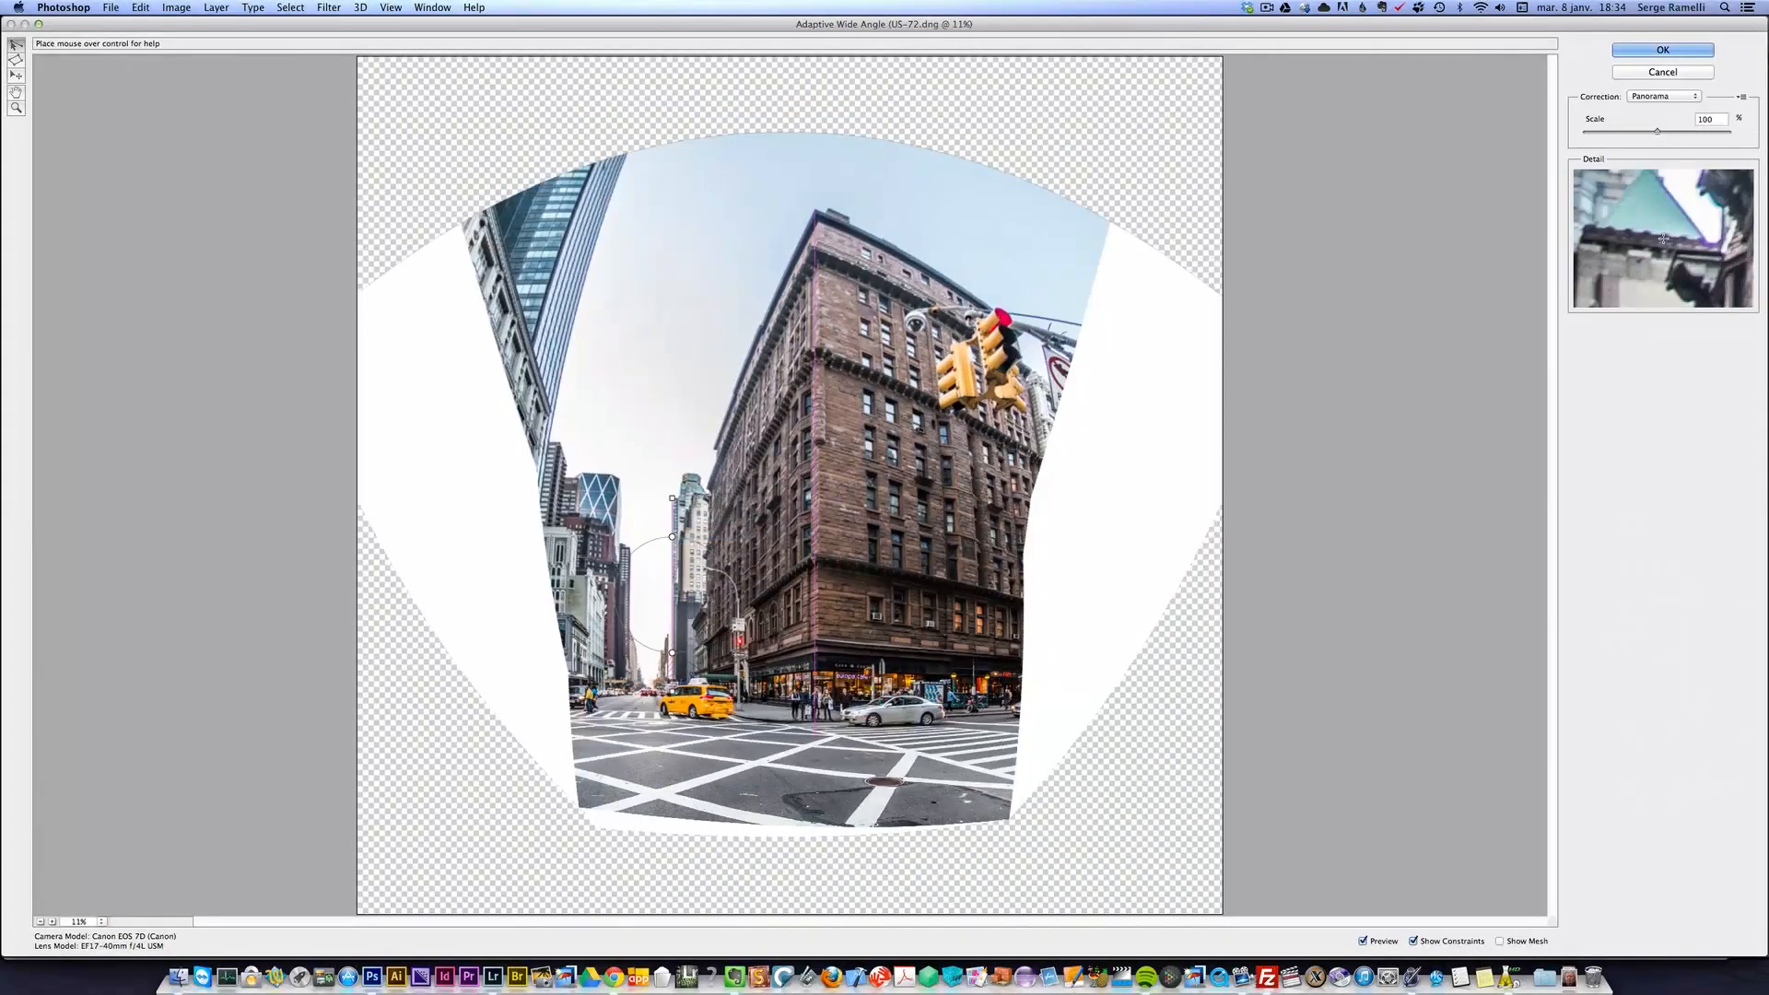
{"action": "left_click", "coordinate": [626, 156]}
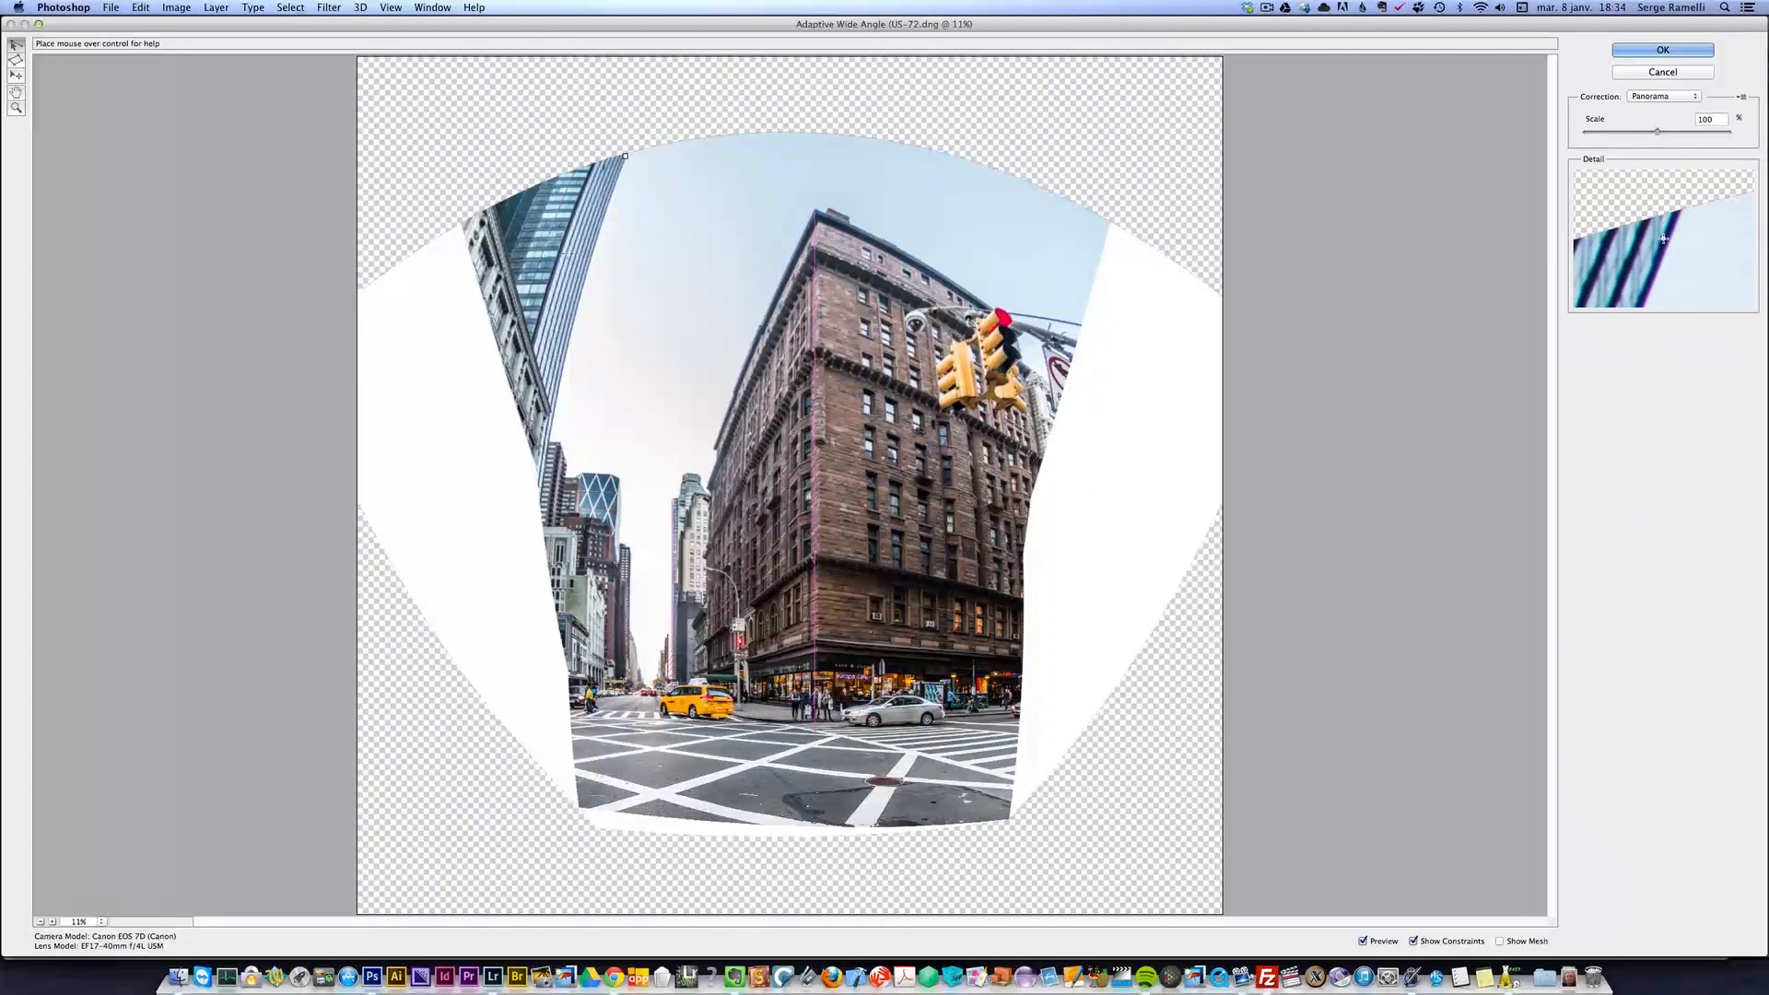
{"action": "left_click", "coordinate": [530, 580]}
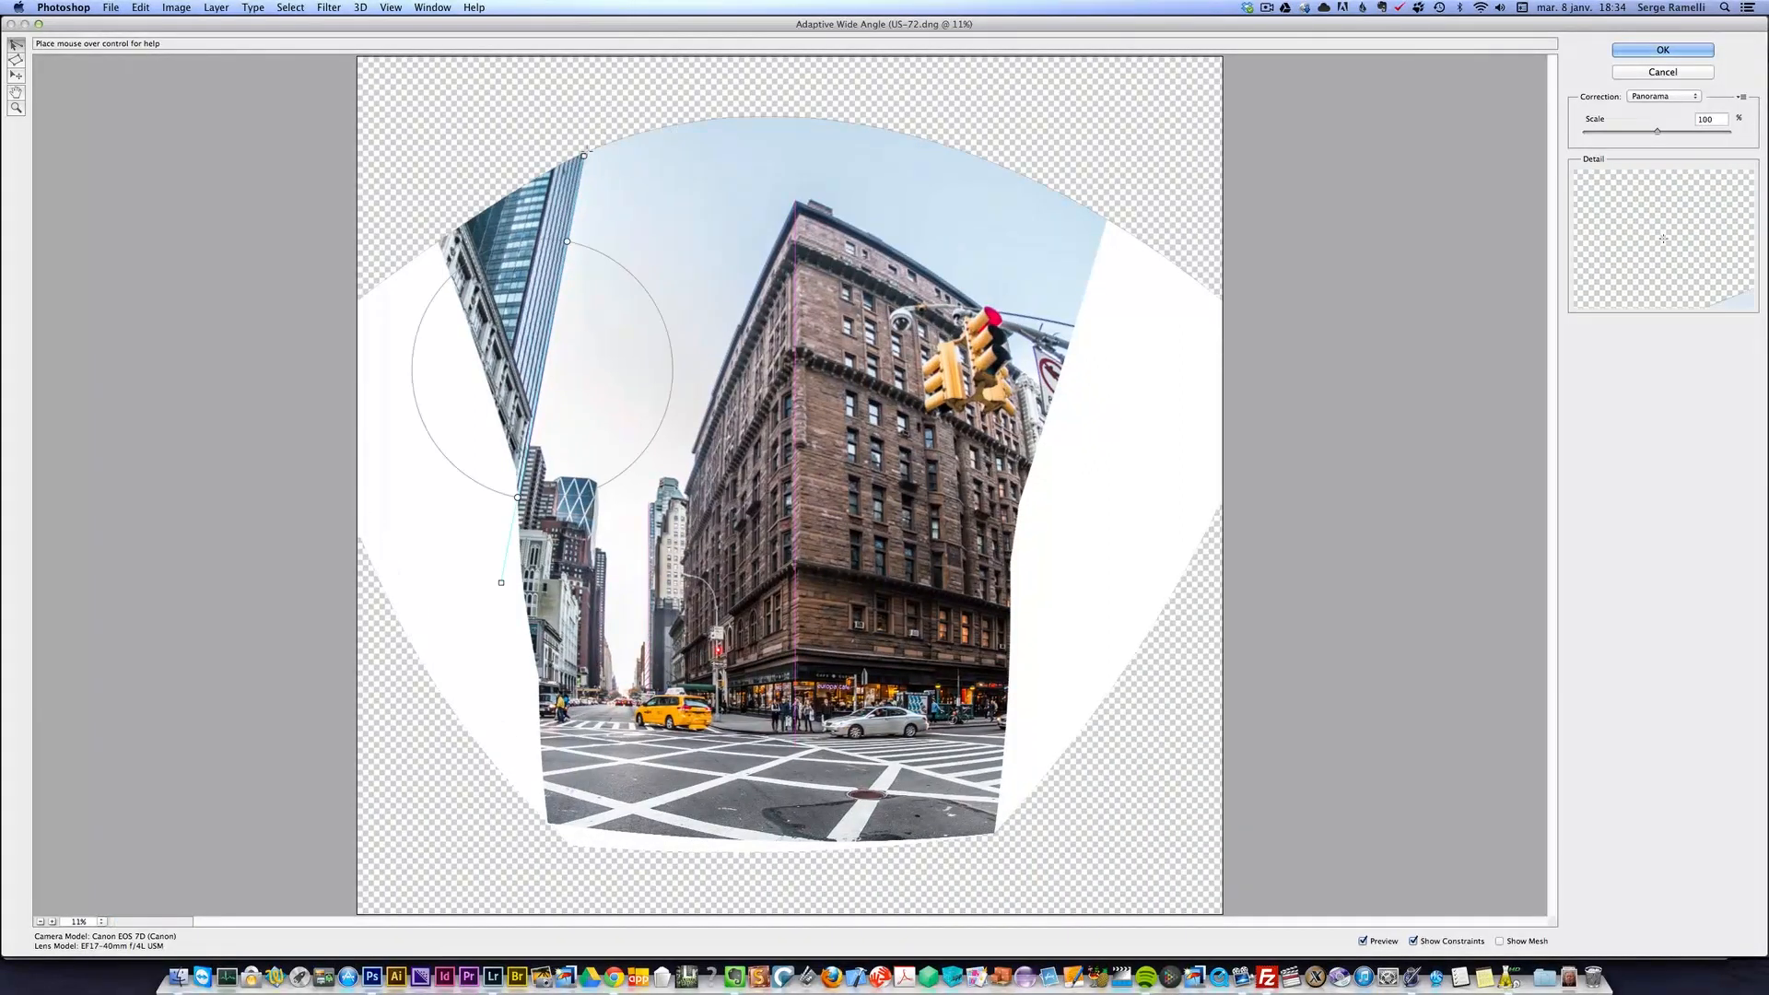
{"action": "right_click", "coordinate": [586, 159]}
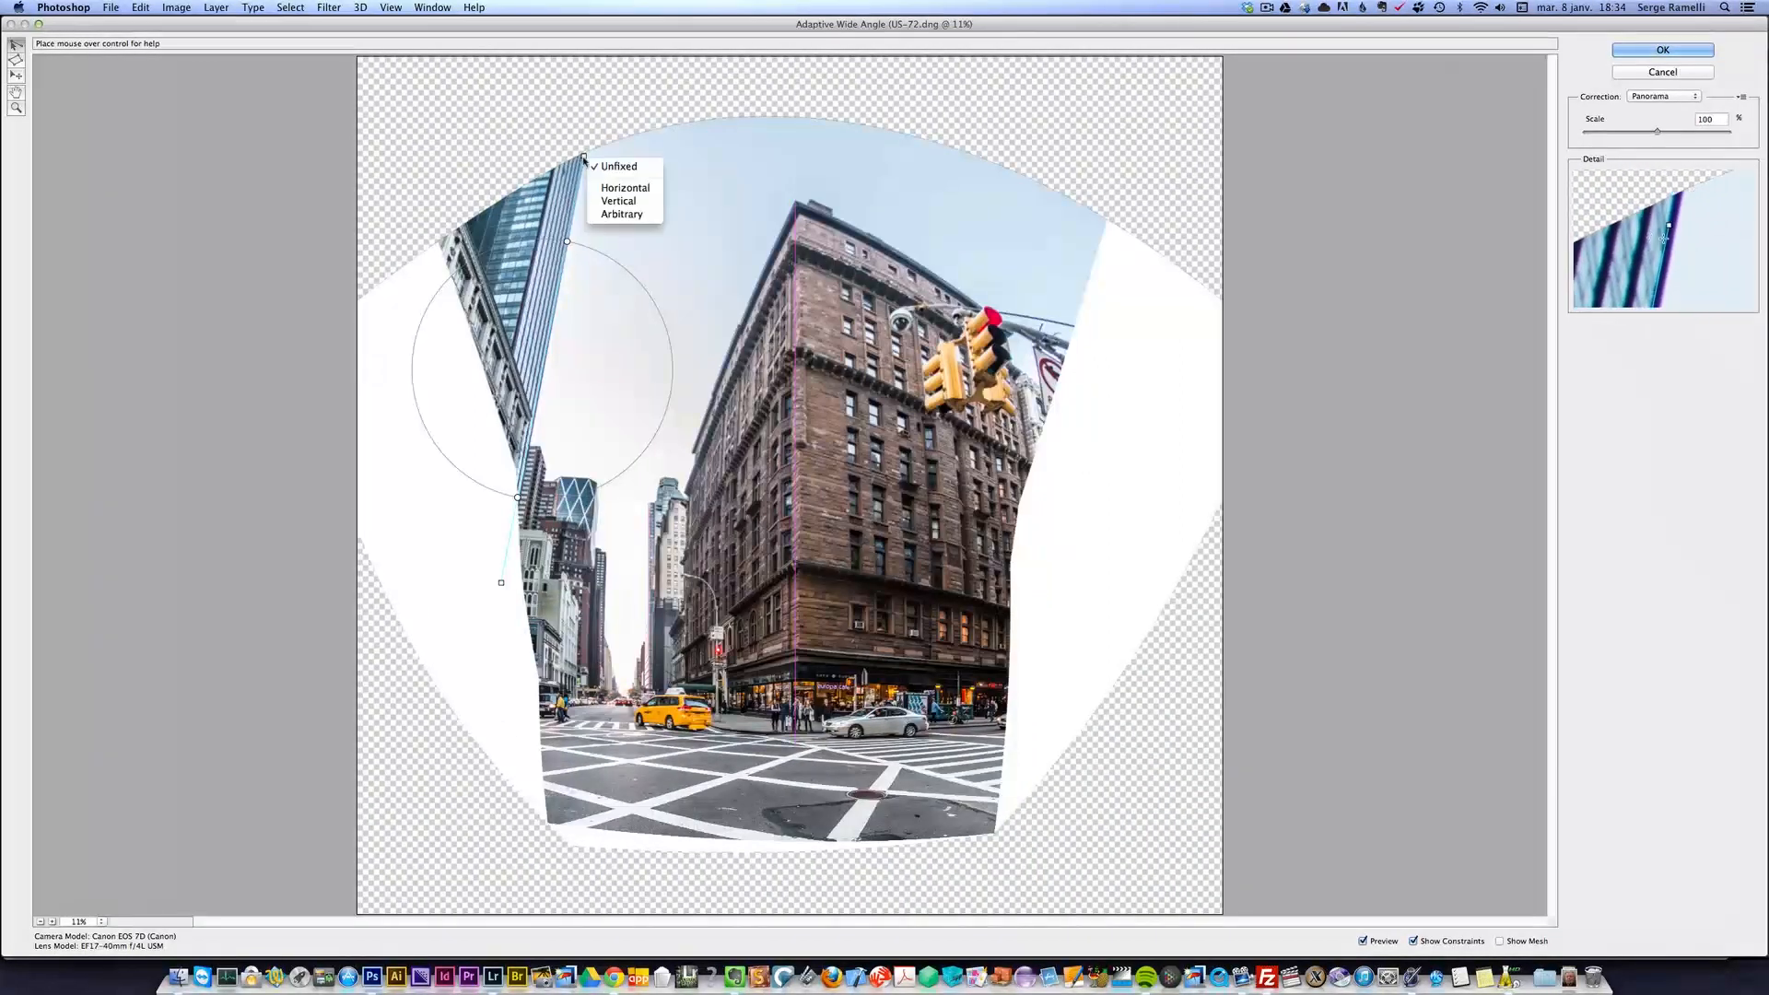
{"action": "left_click", "coordinate": [623, 201]}
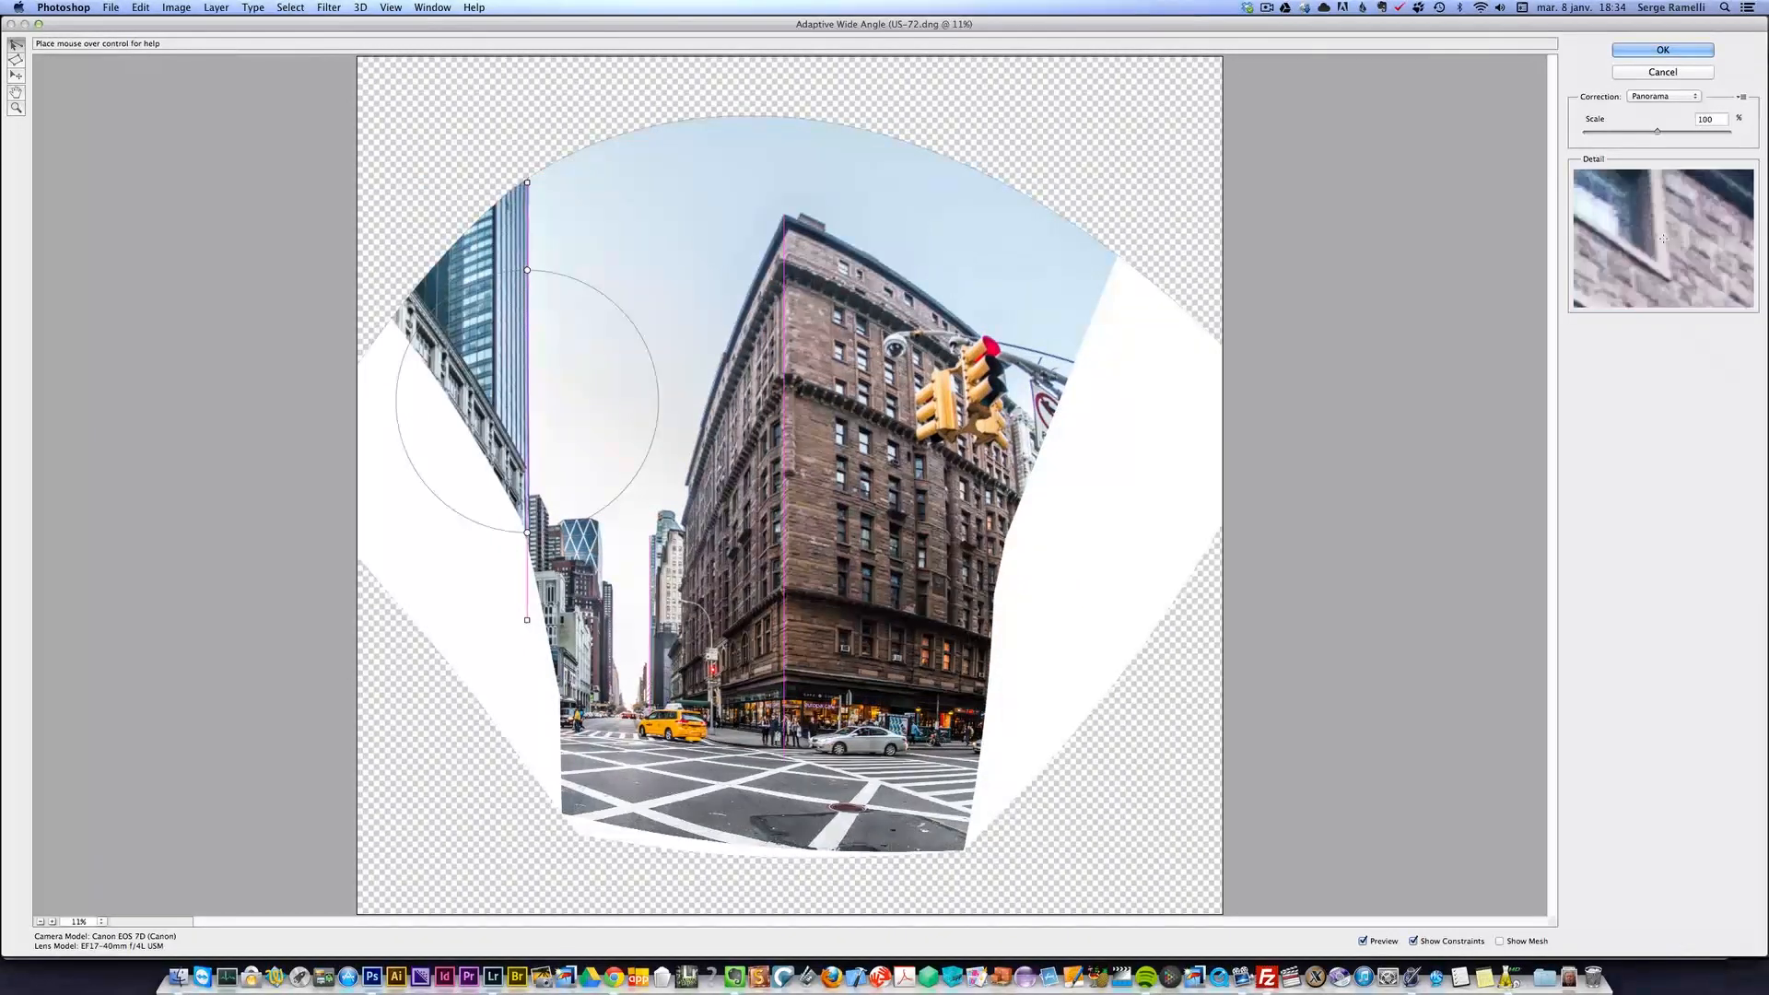
- Draw constraint lines down the brown building's right-hand facade and along that facade's upper cornice
{"action": "left_click", "coordinate": [943, 307]}
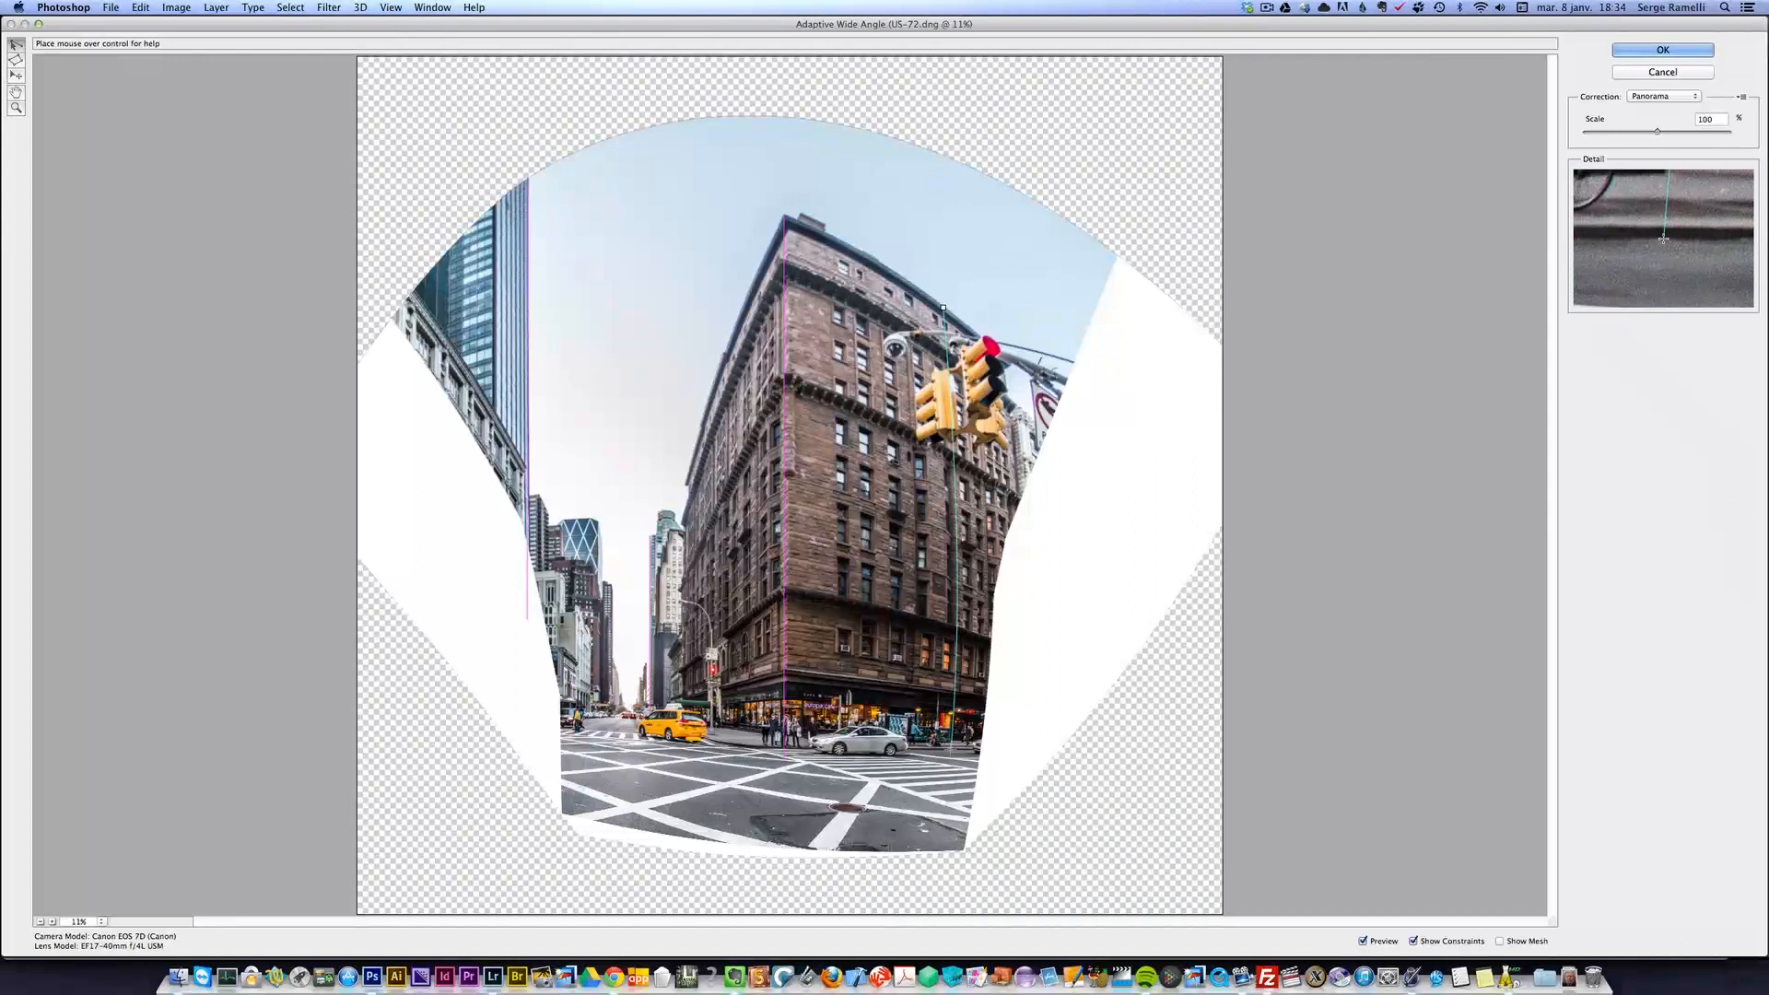
{"action": "left_click", "coordinate": [955, 752]}
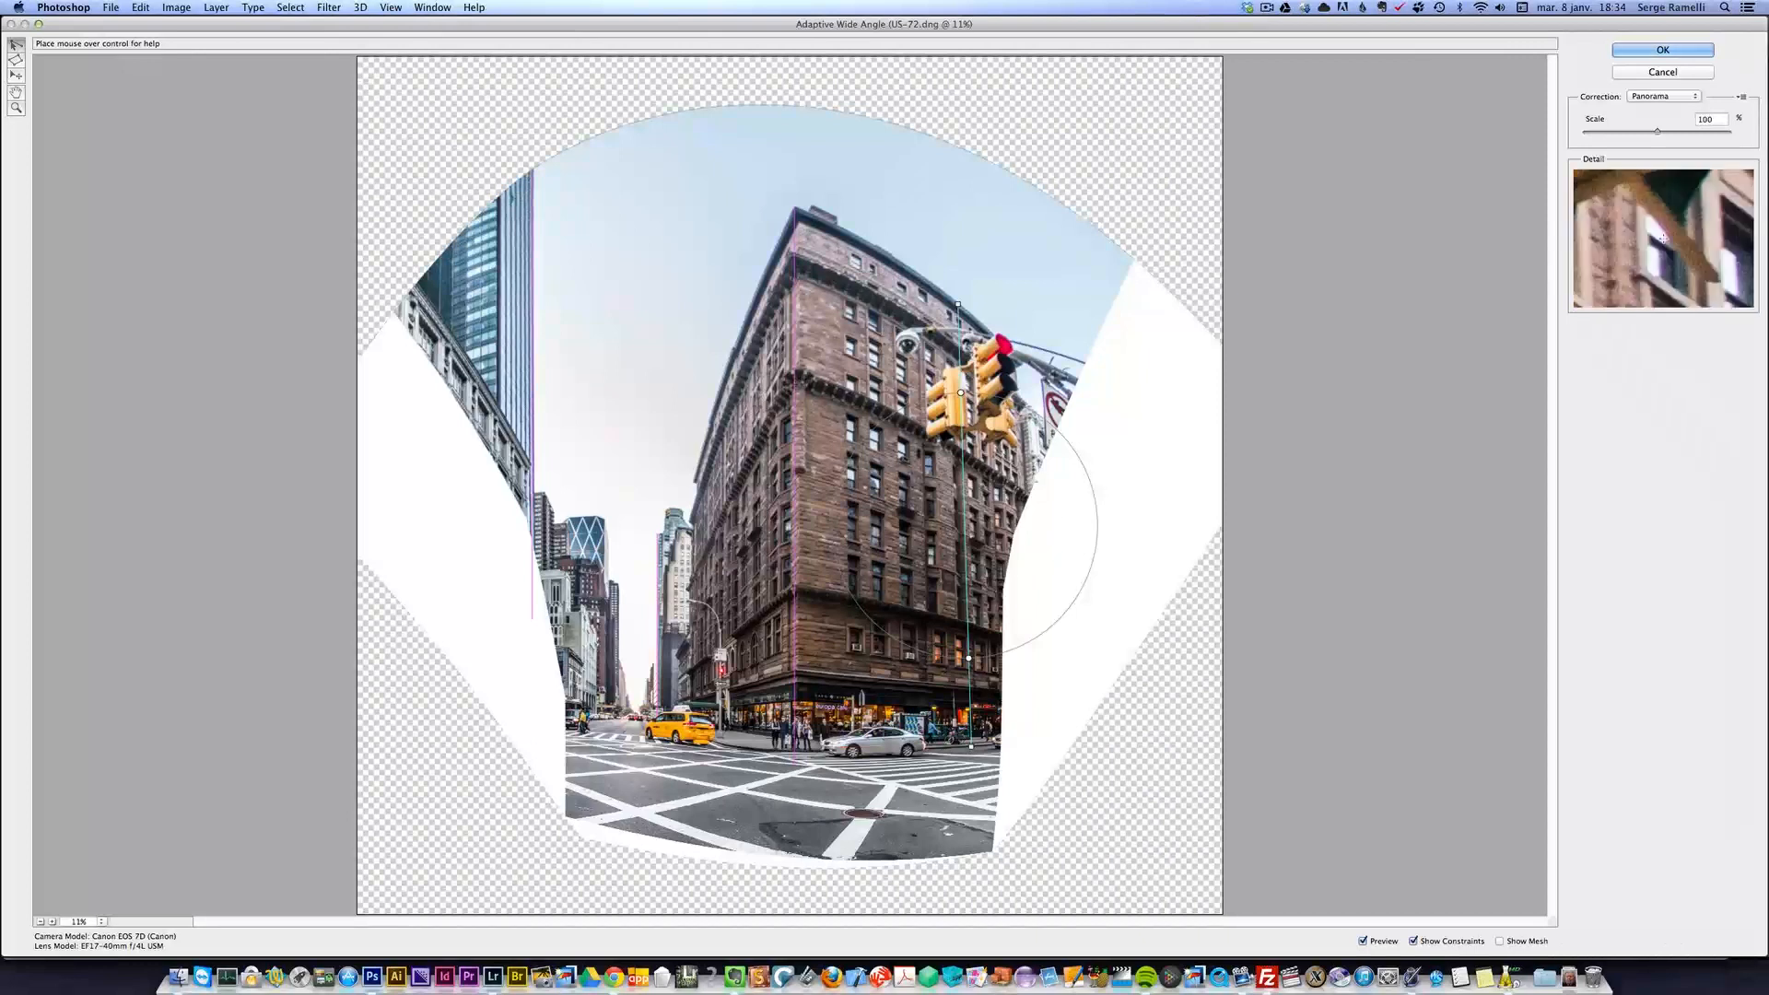
{"action": "left_click", "coordinate": [788, 249]}
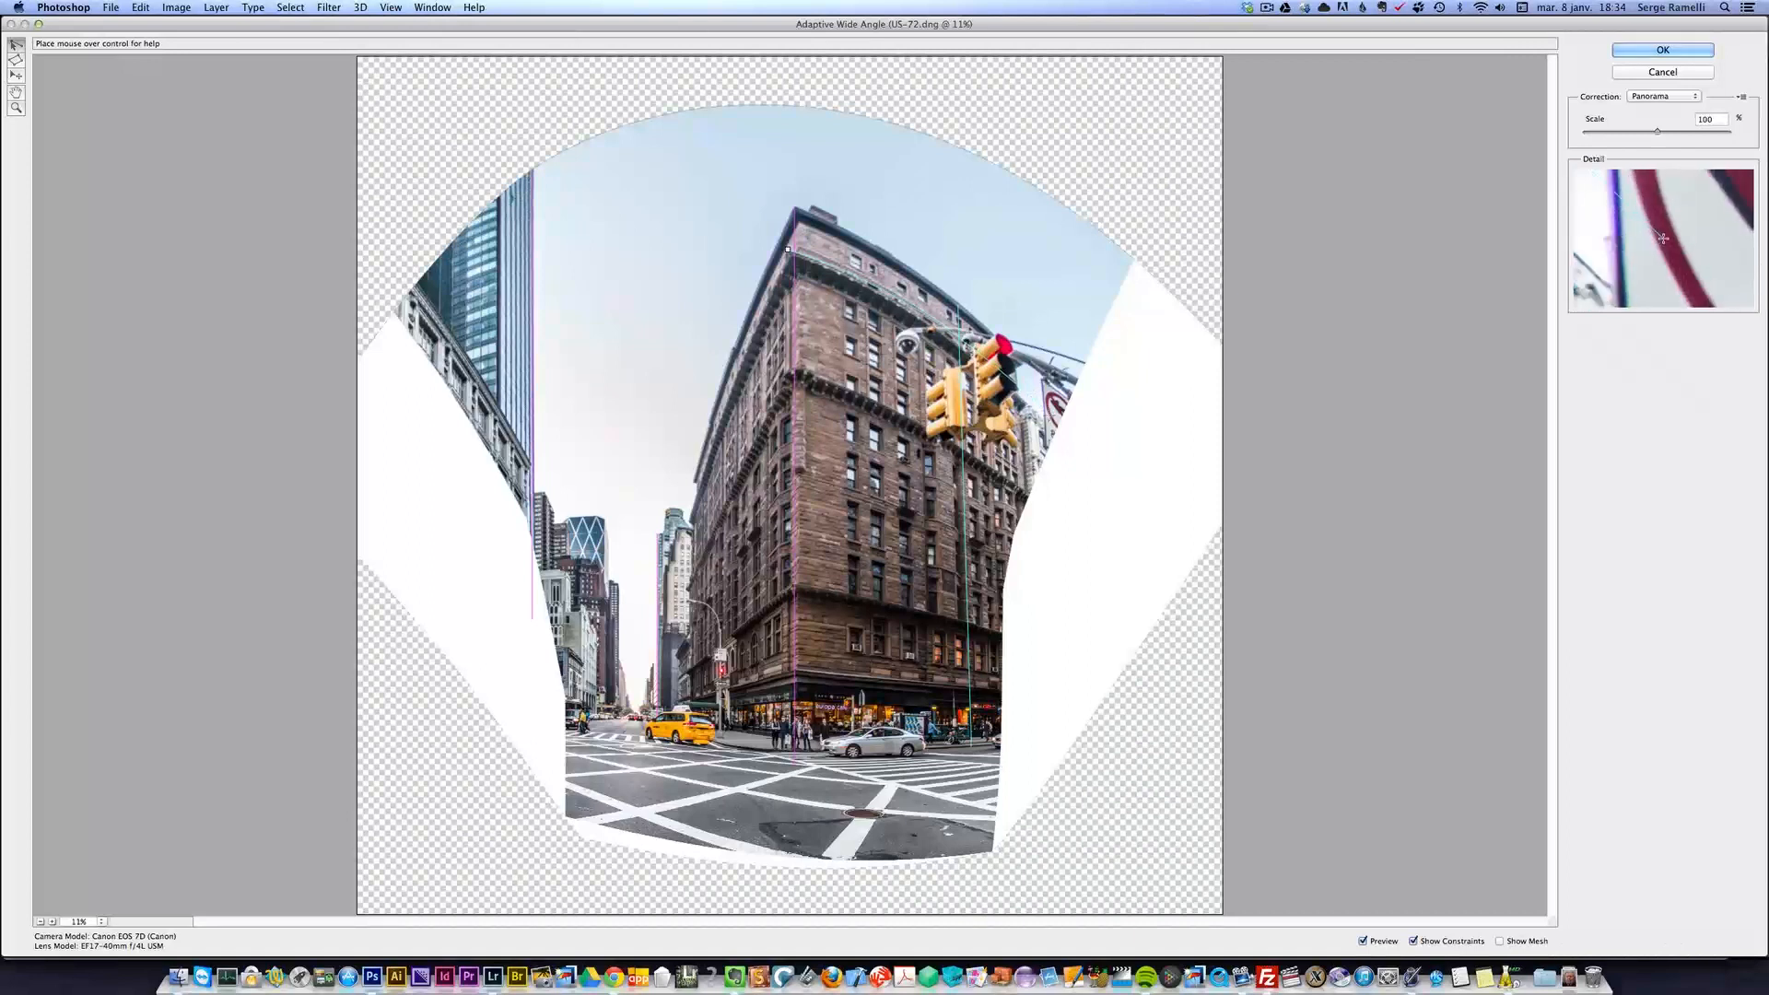
{"action": "left_click", "coordinate": [1041, 387]}
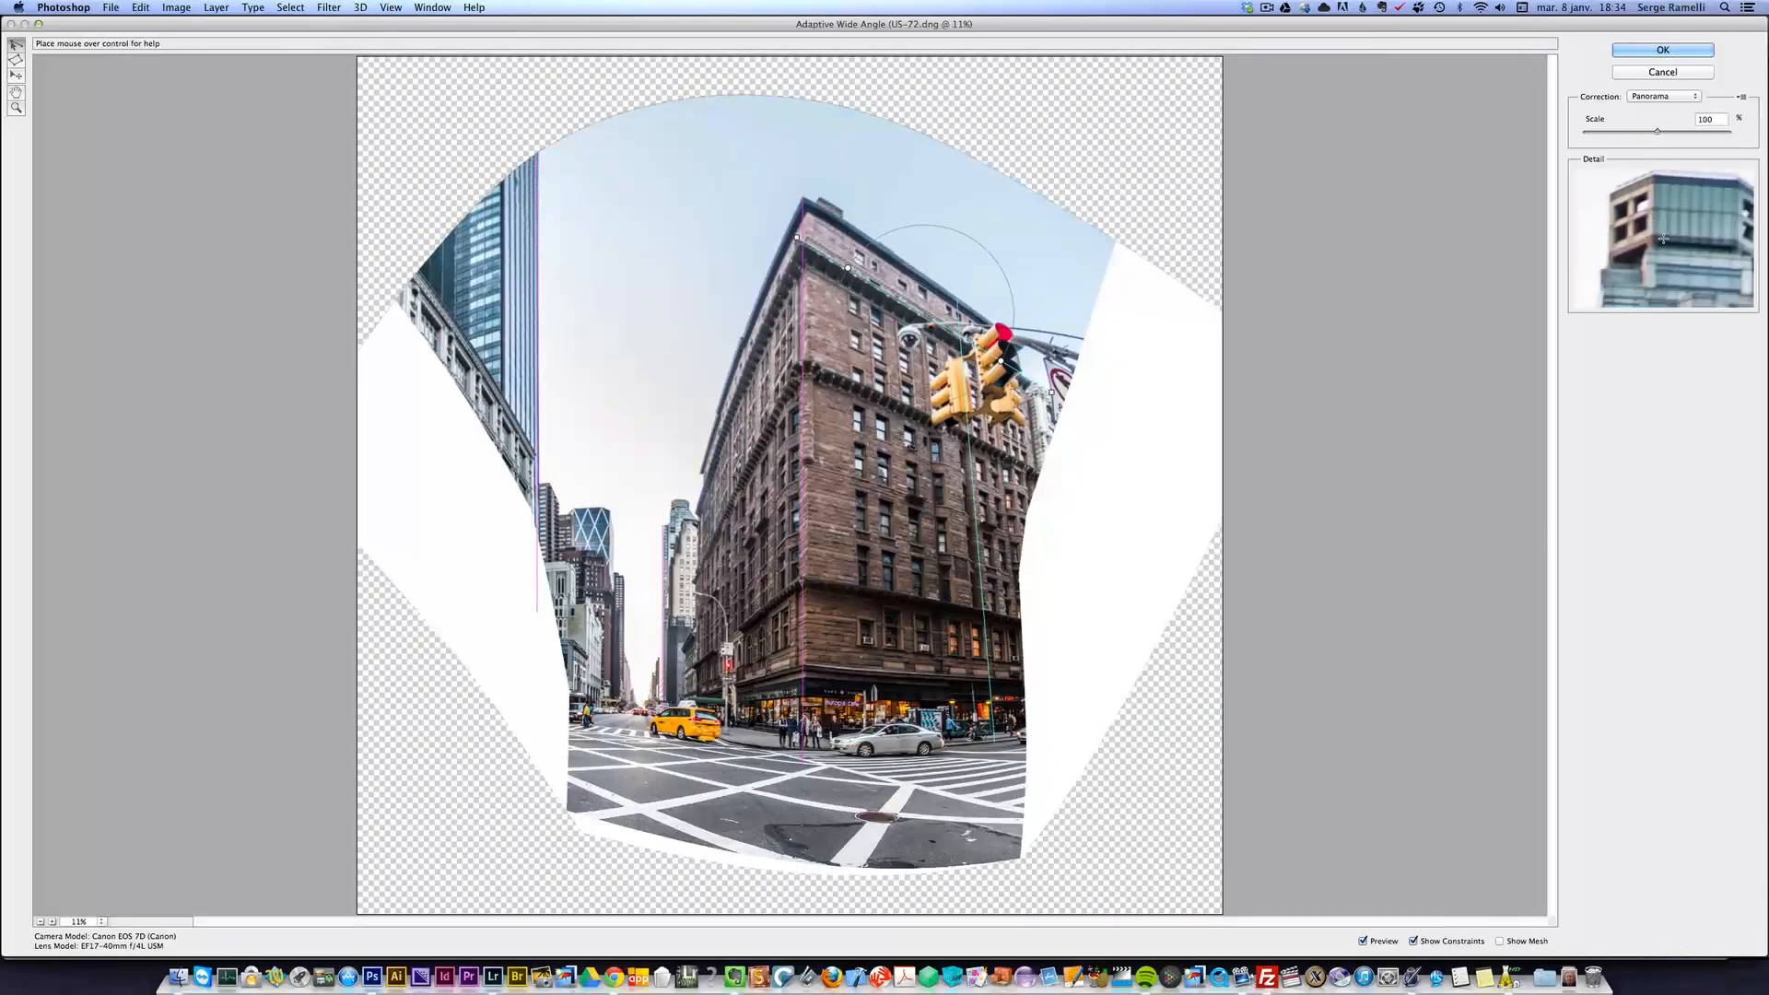
- Draw two slanted constraint lines along the brown building's left-hand facade, one at the upper cornice and one at the ledge below
{"action": "left_click", "coordinate": [696, 507]}
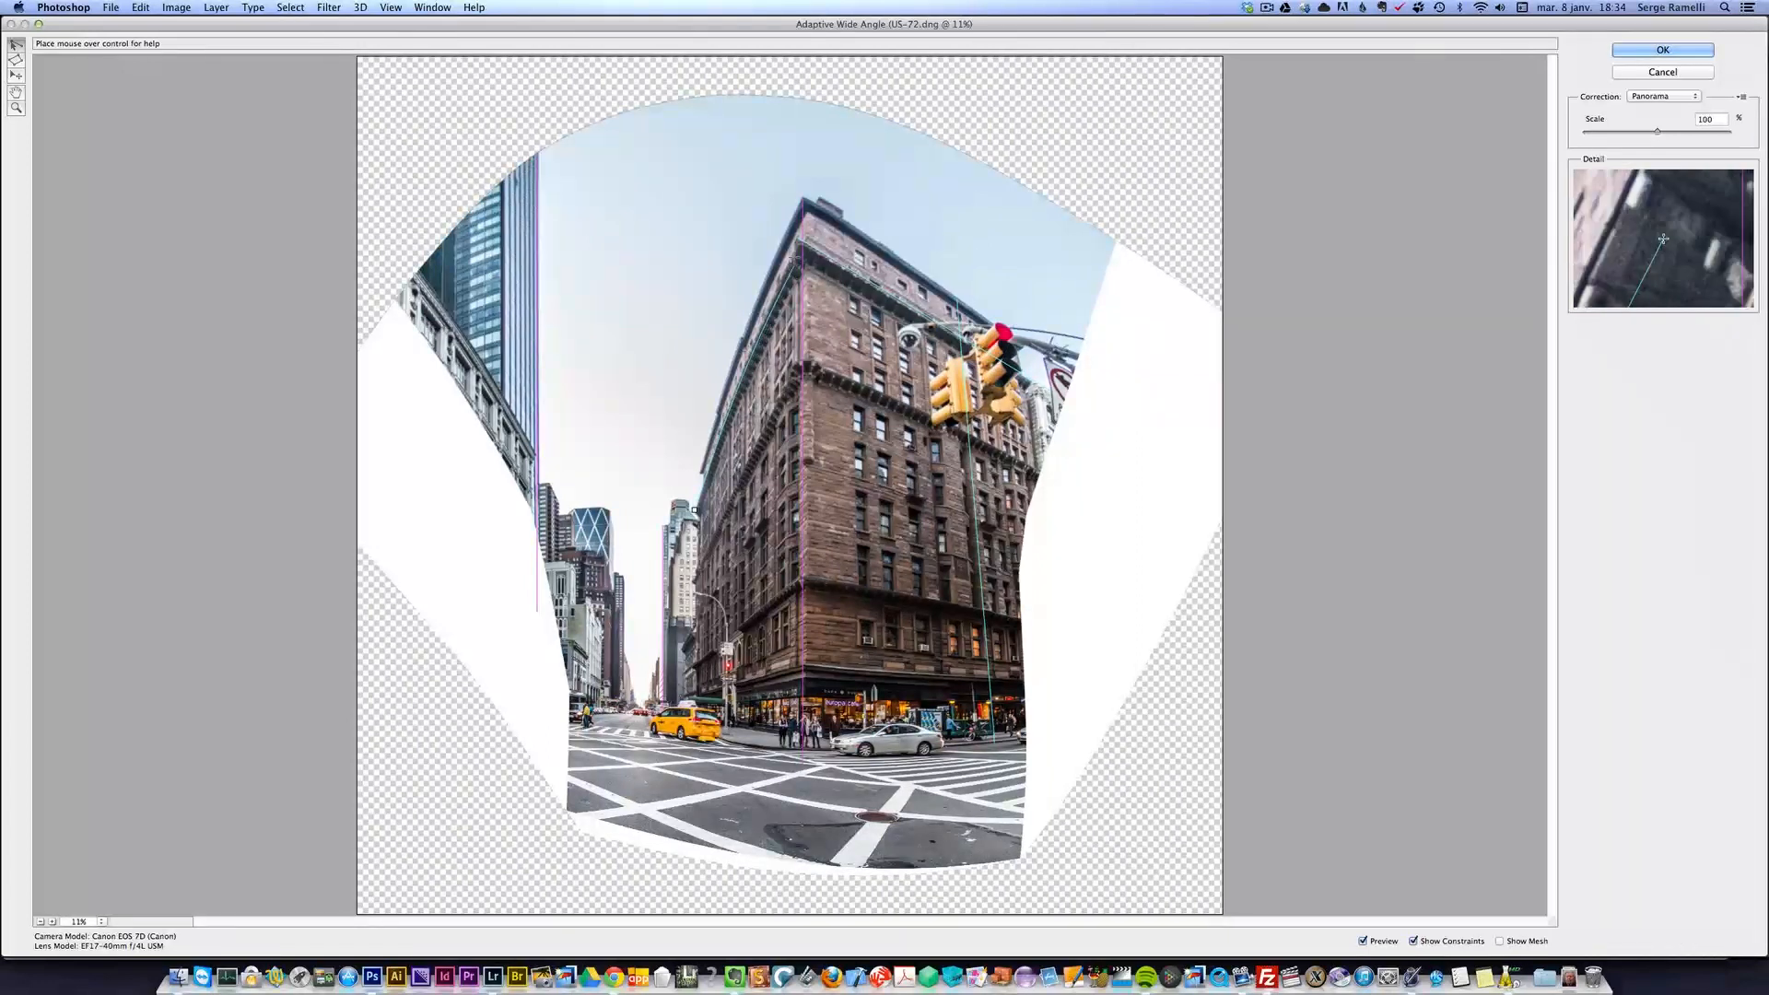
{"action": "left_click", "coordinate": [806, 223]}
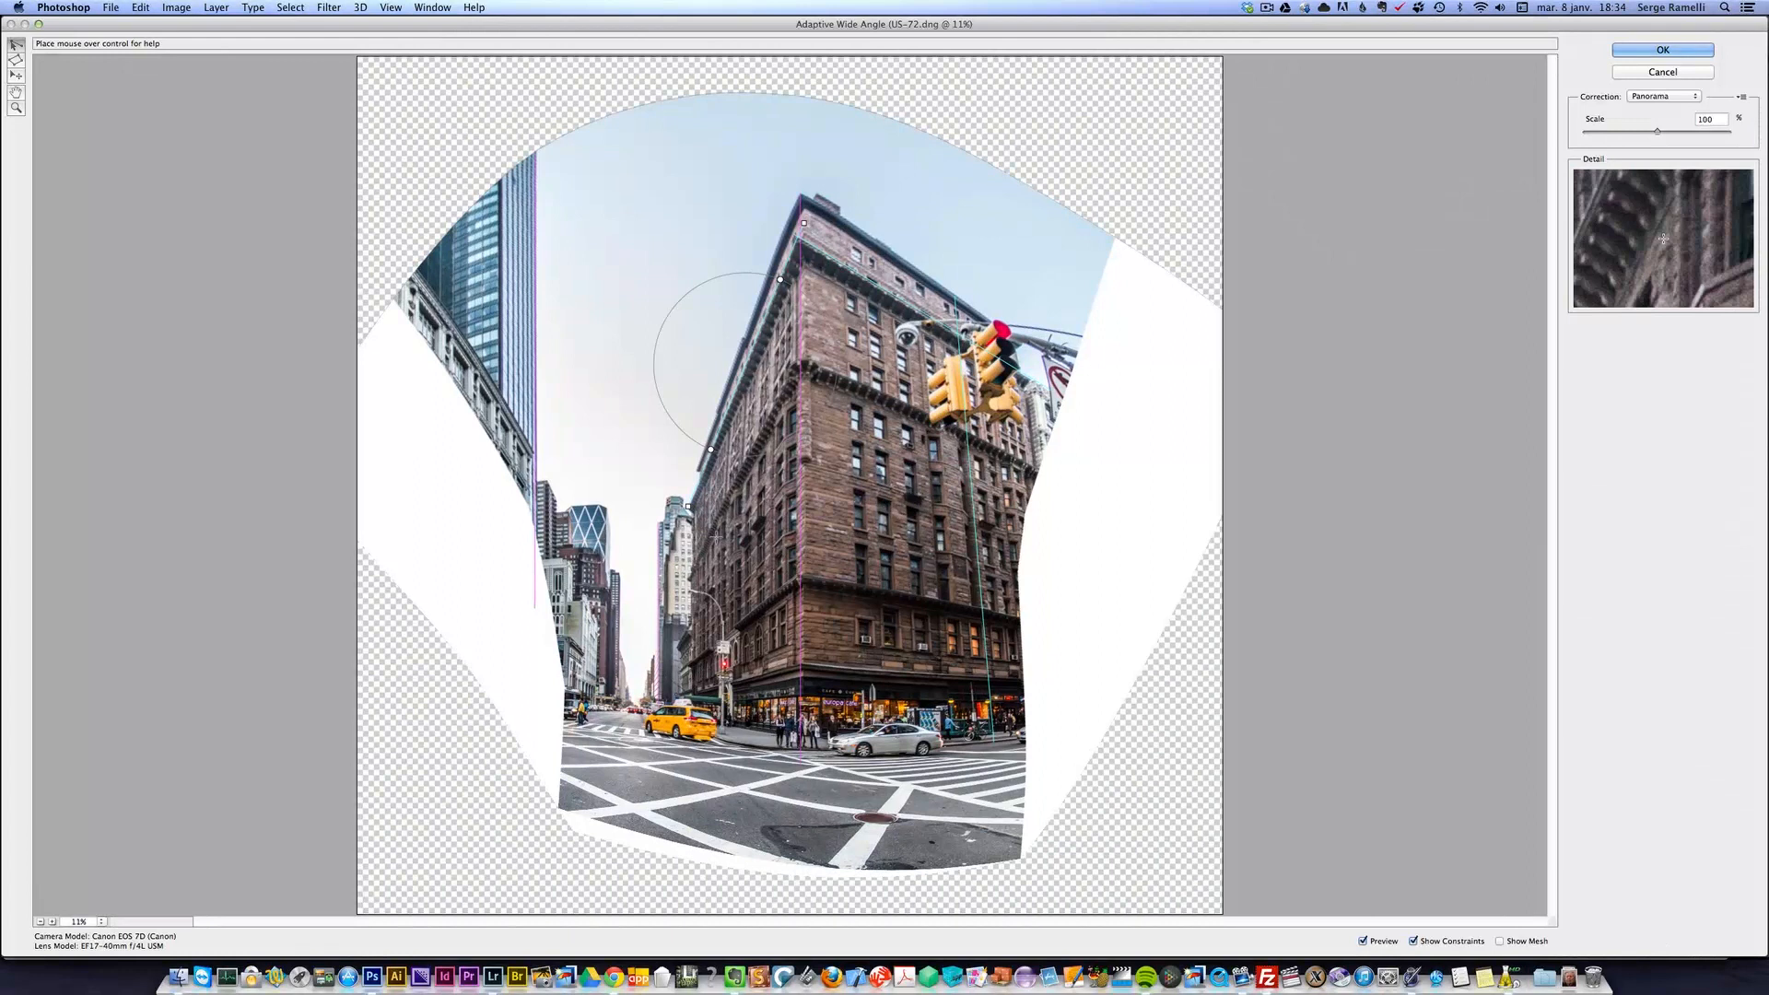
{"action": "left_click", "coordinate": [691, 561]}
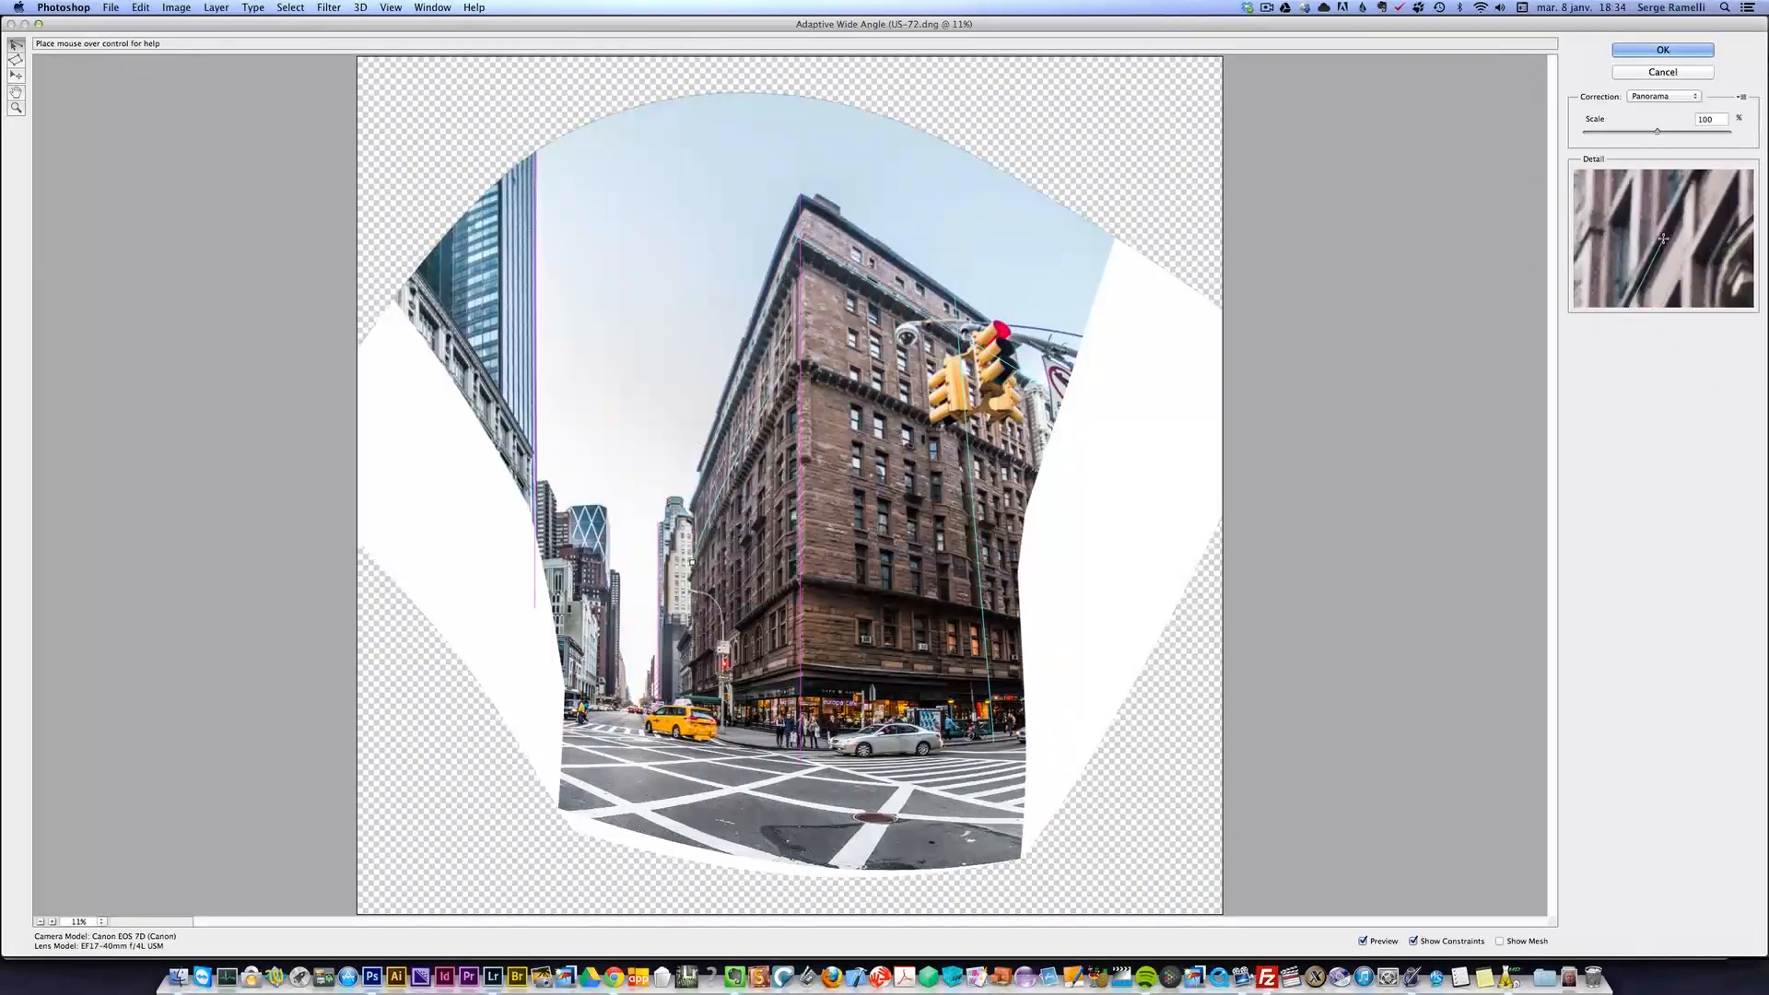
{"action": "left_click", "coordinate": [806, 342]}
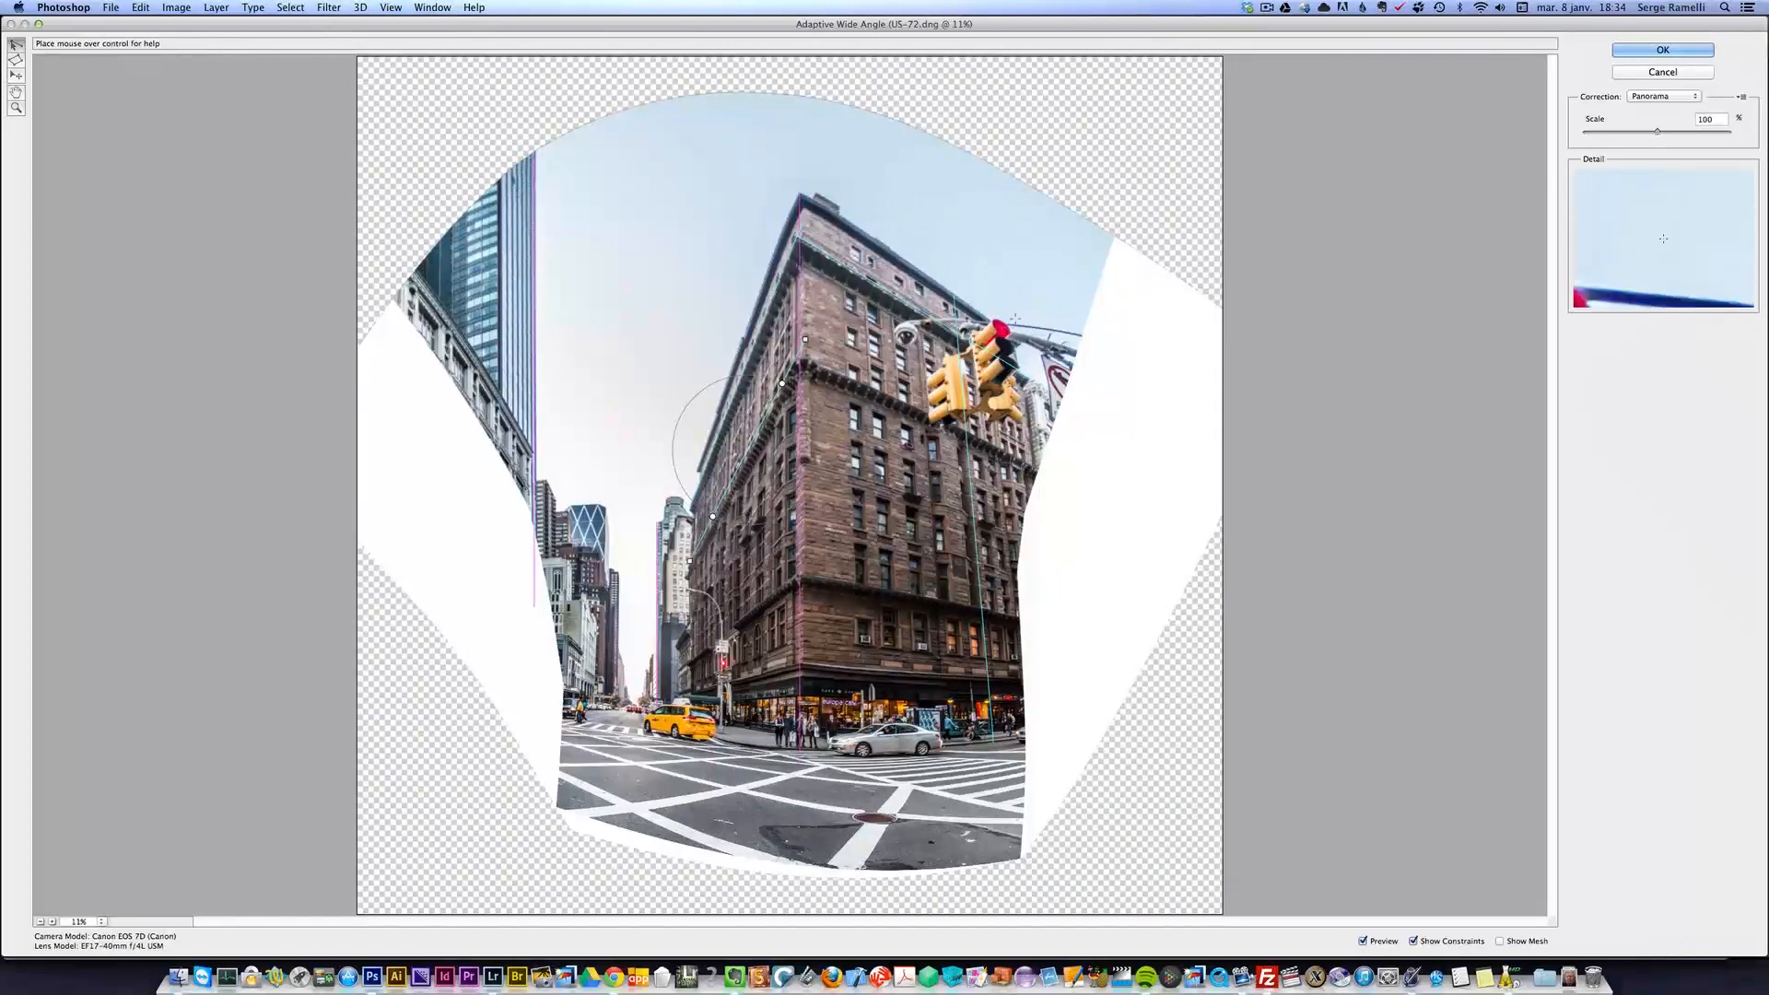
- Draw a constraint line down from the red traffic light, and set both it and the right-hand facade's upright line to Vertical
{"action": "left_click", "coordinate": [1010, 327]}
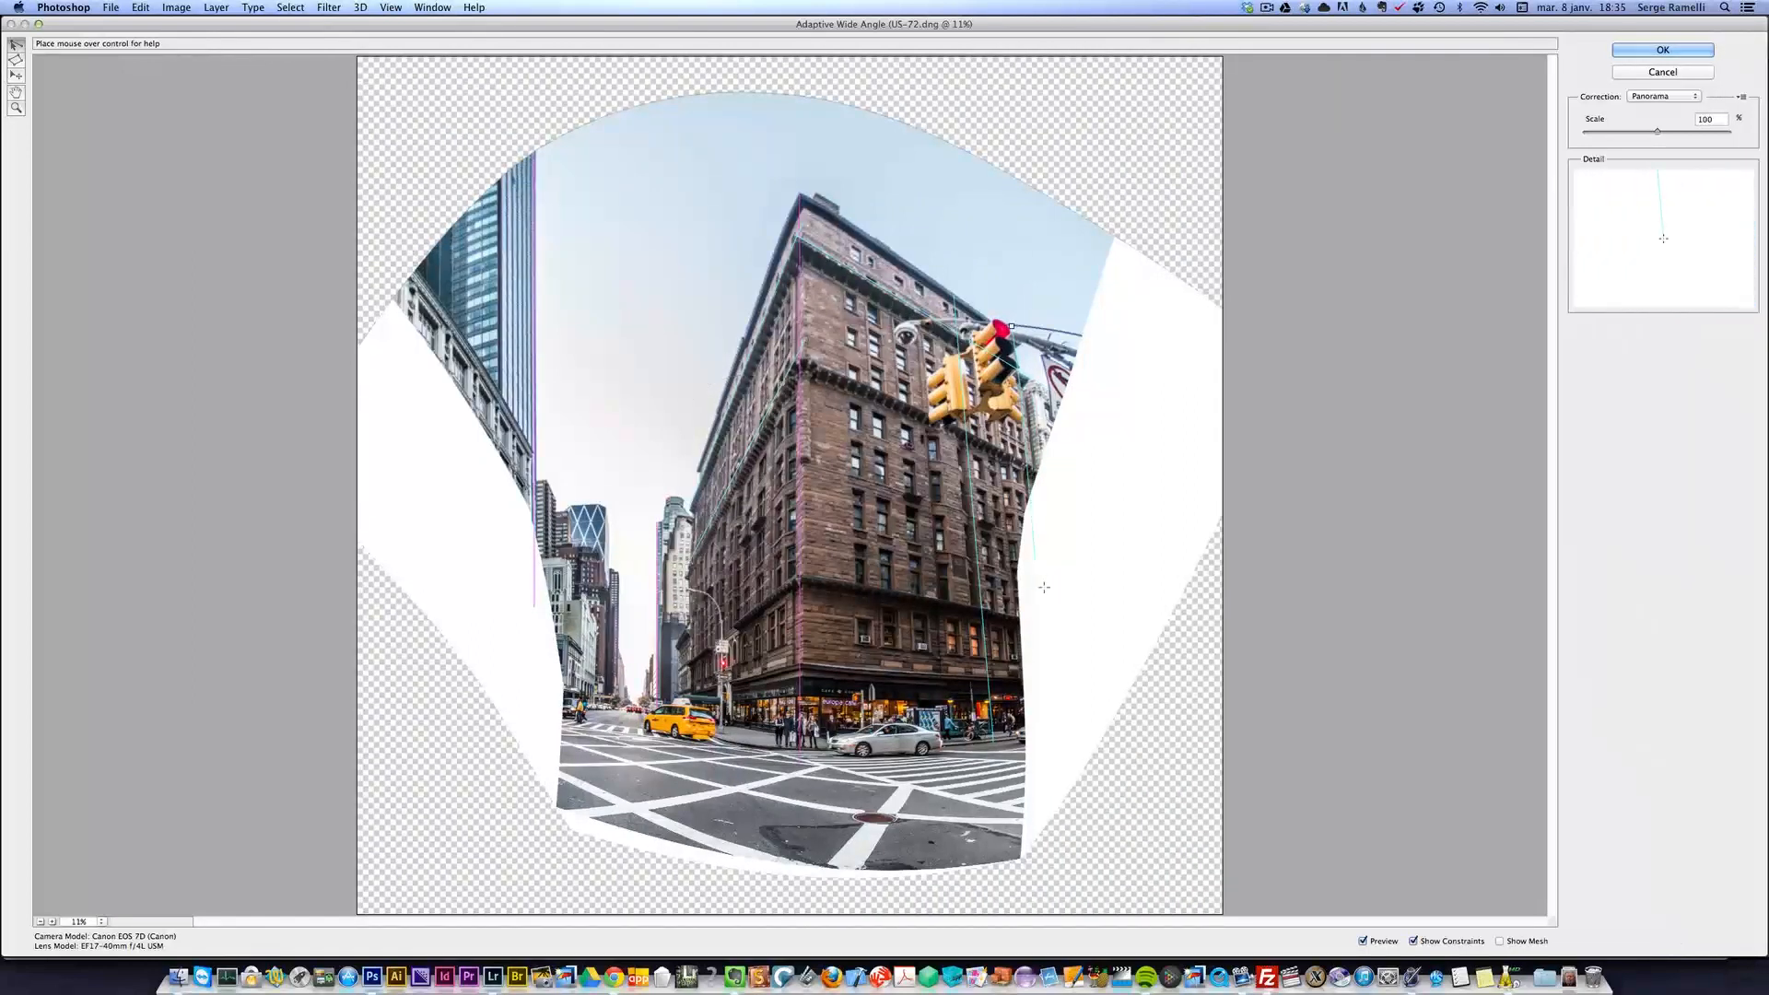
{"action": "left_click", "coordinate": [1056, 706]}
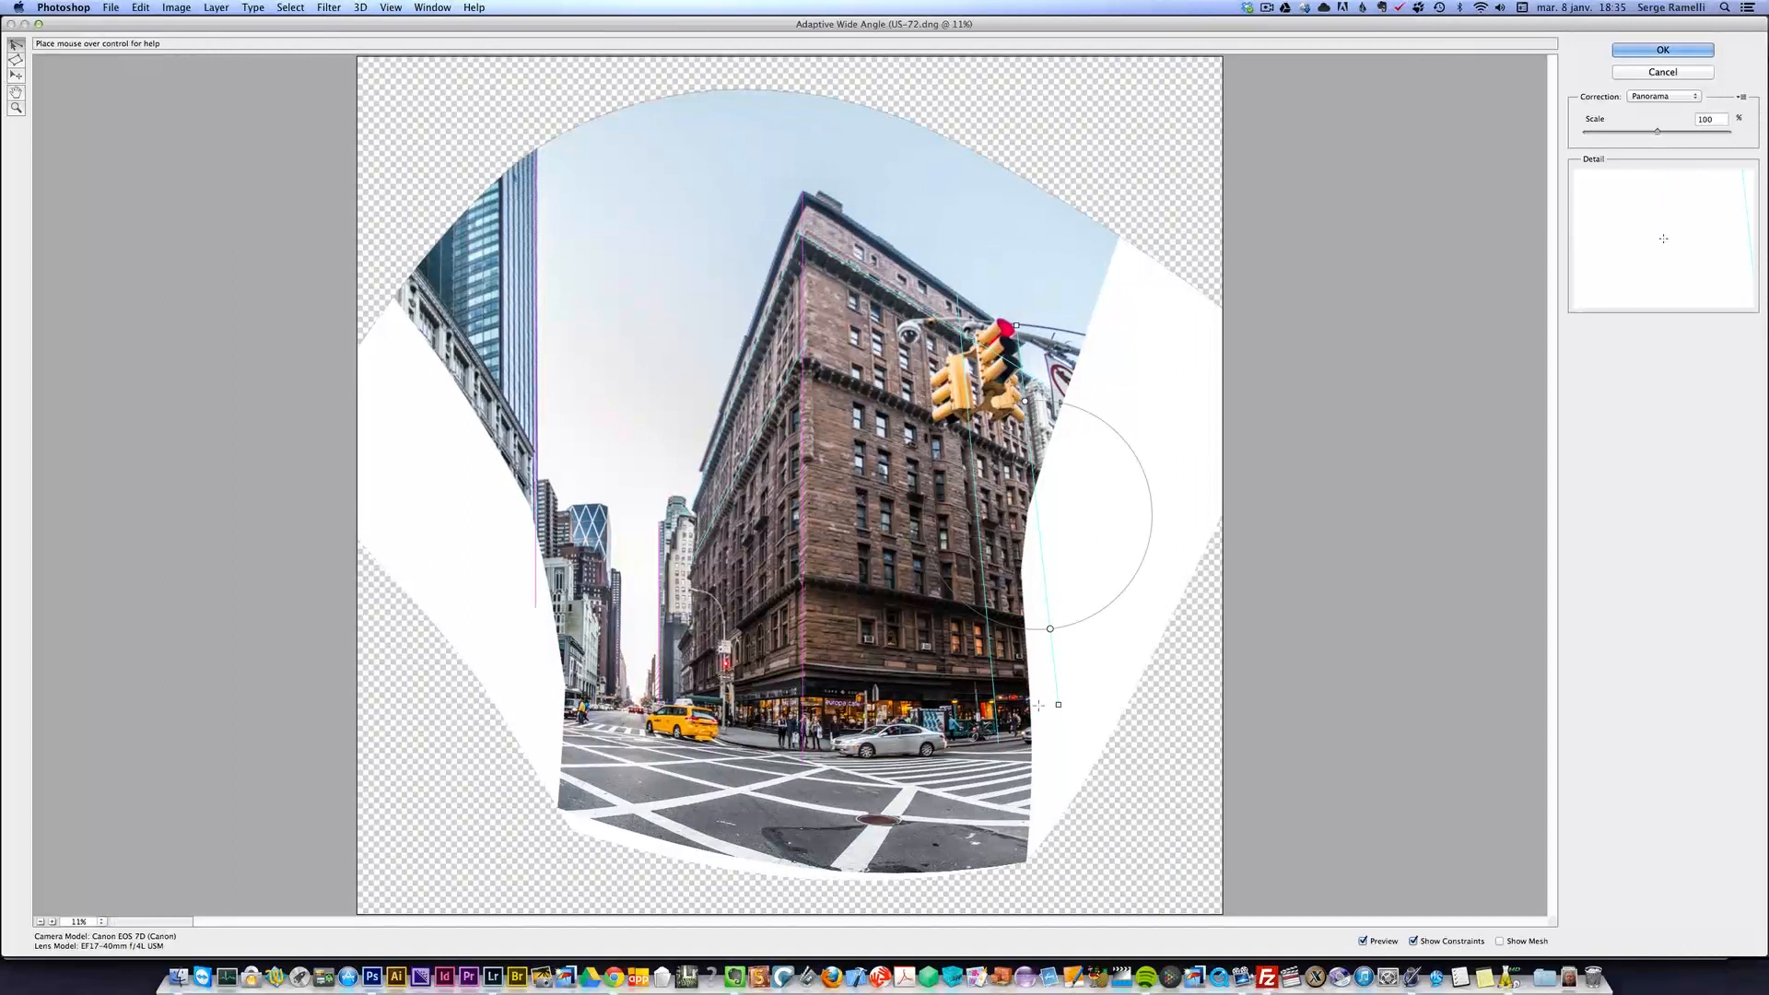
{"action": "right_click", "coordinate": [957, 296]}
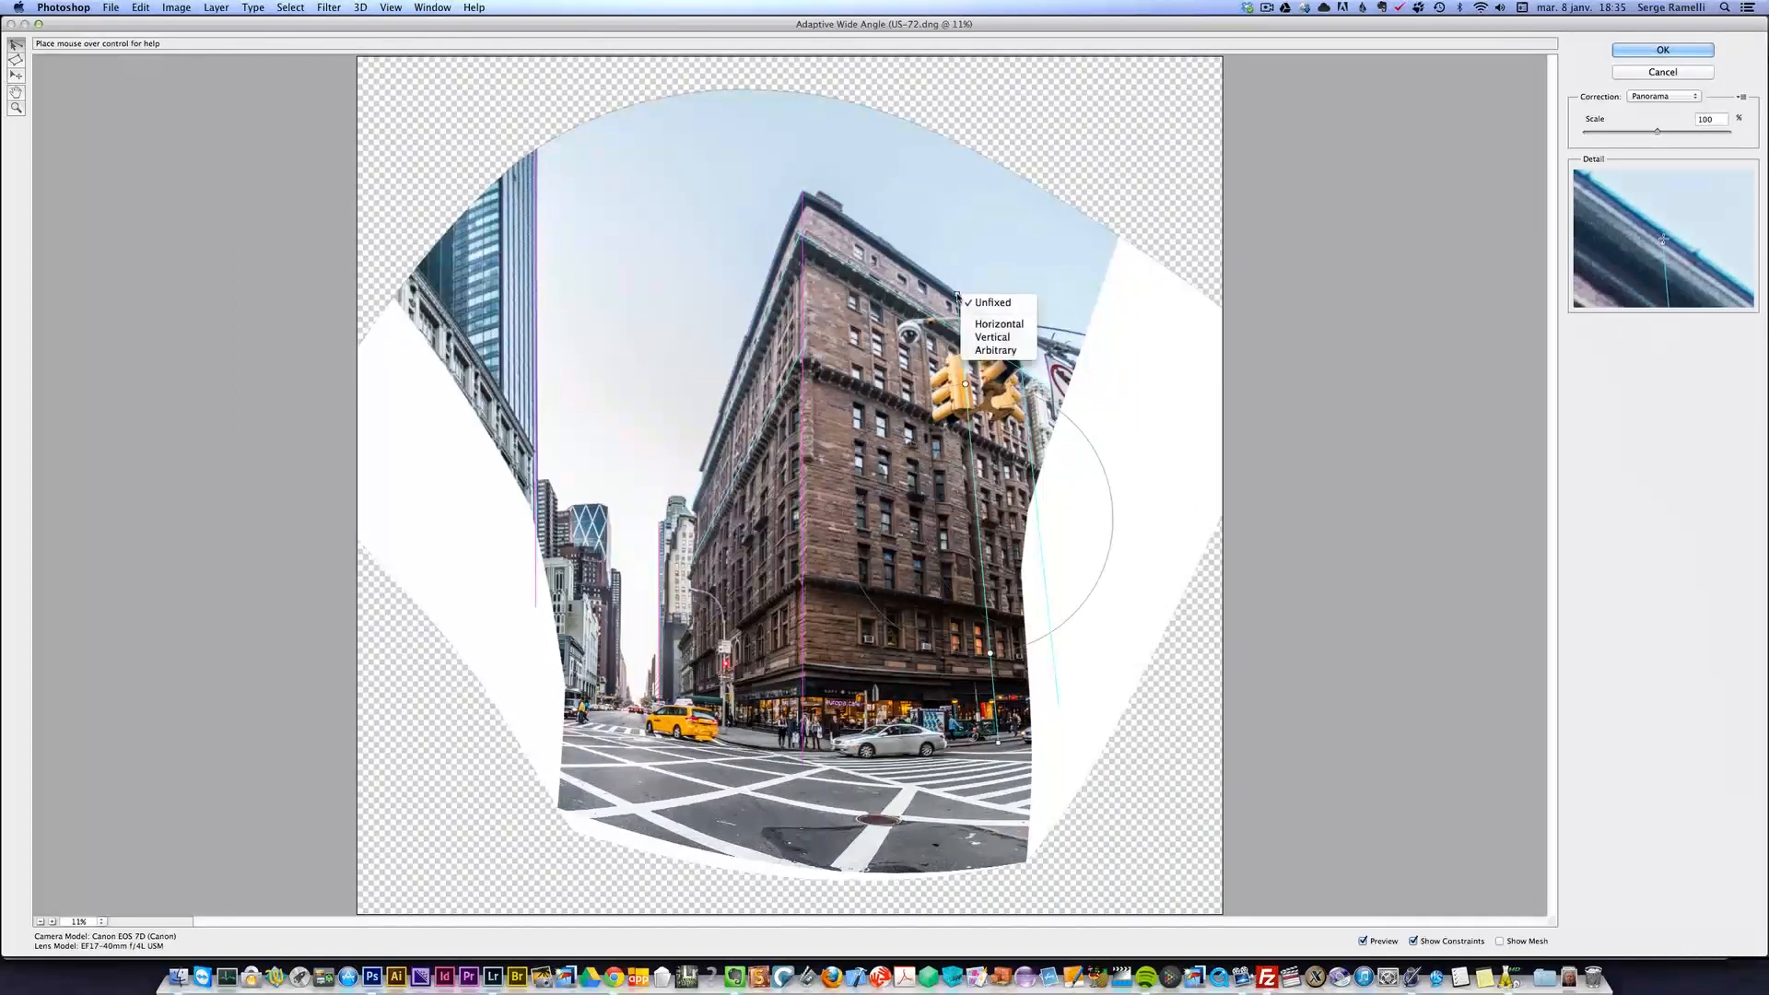
{"action": "left_click", "coordinate": [992, 336]}
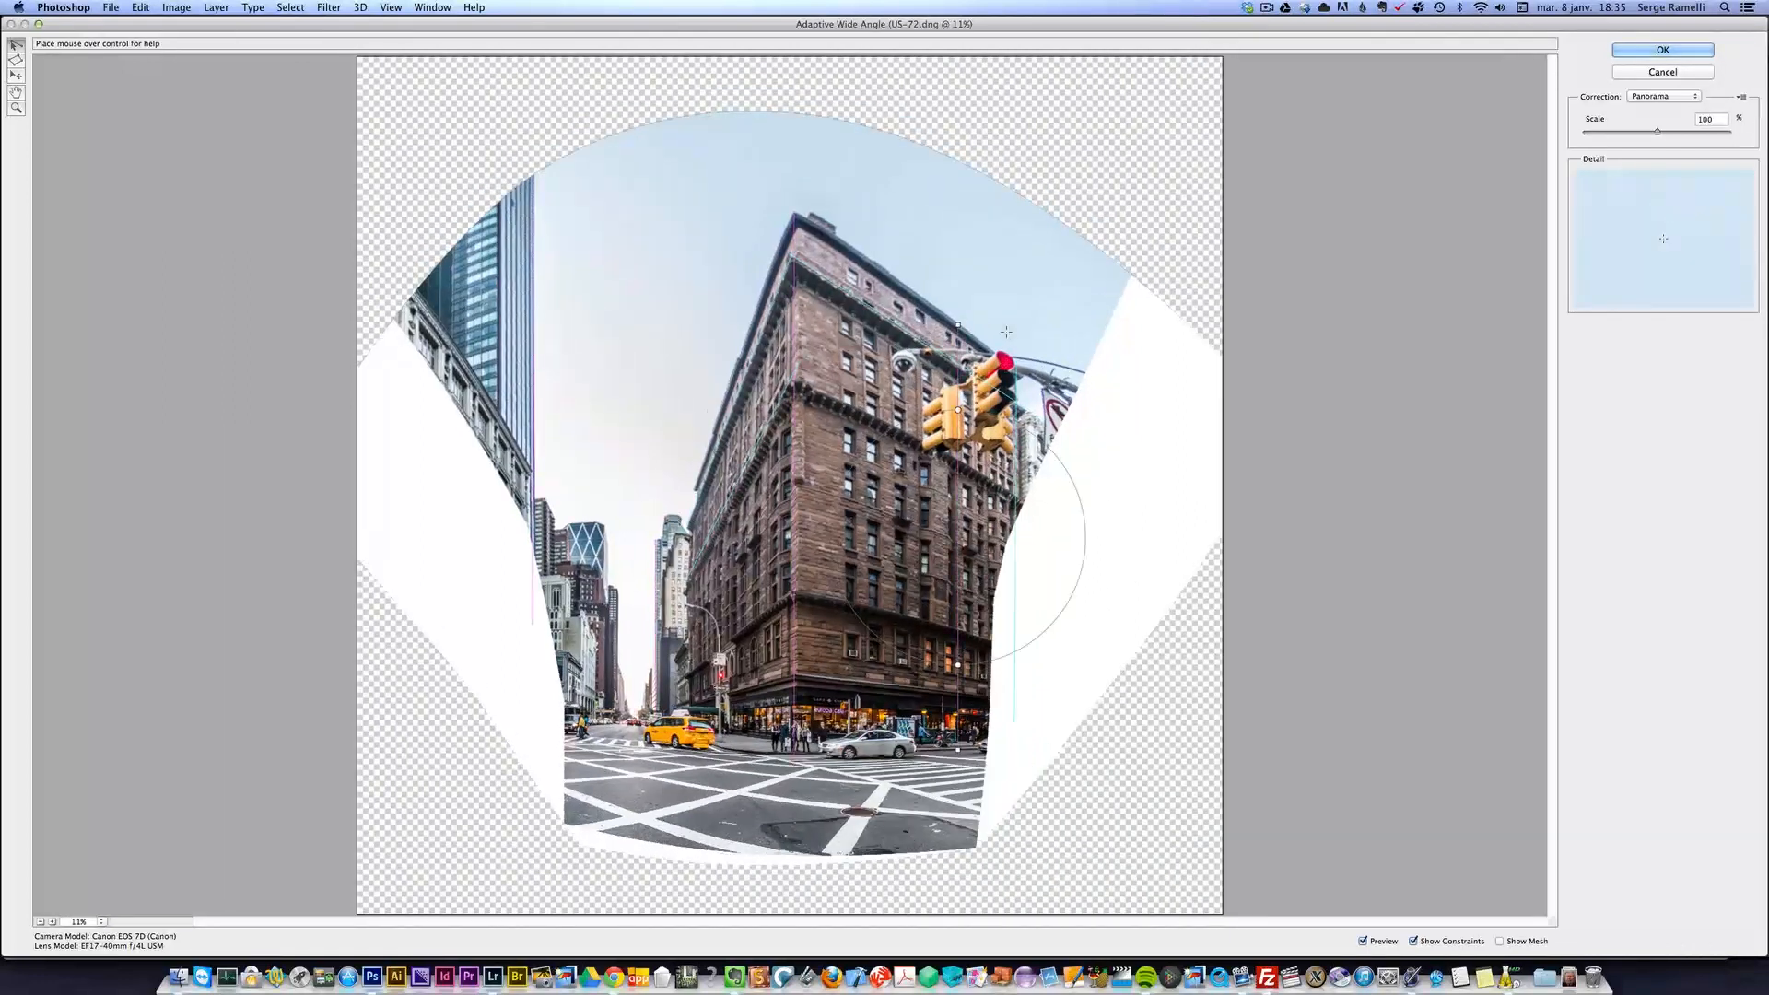
{"action": "left_click", "coordinate": [1014, 723]}
{"action": "right_click", "coordinate": [1015, 725]}
{"action": "left_click", "coordinate": [1059, 767]}
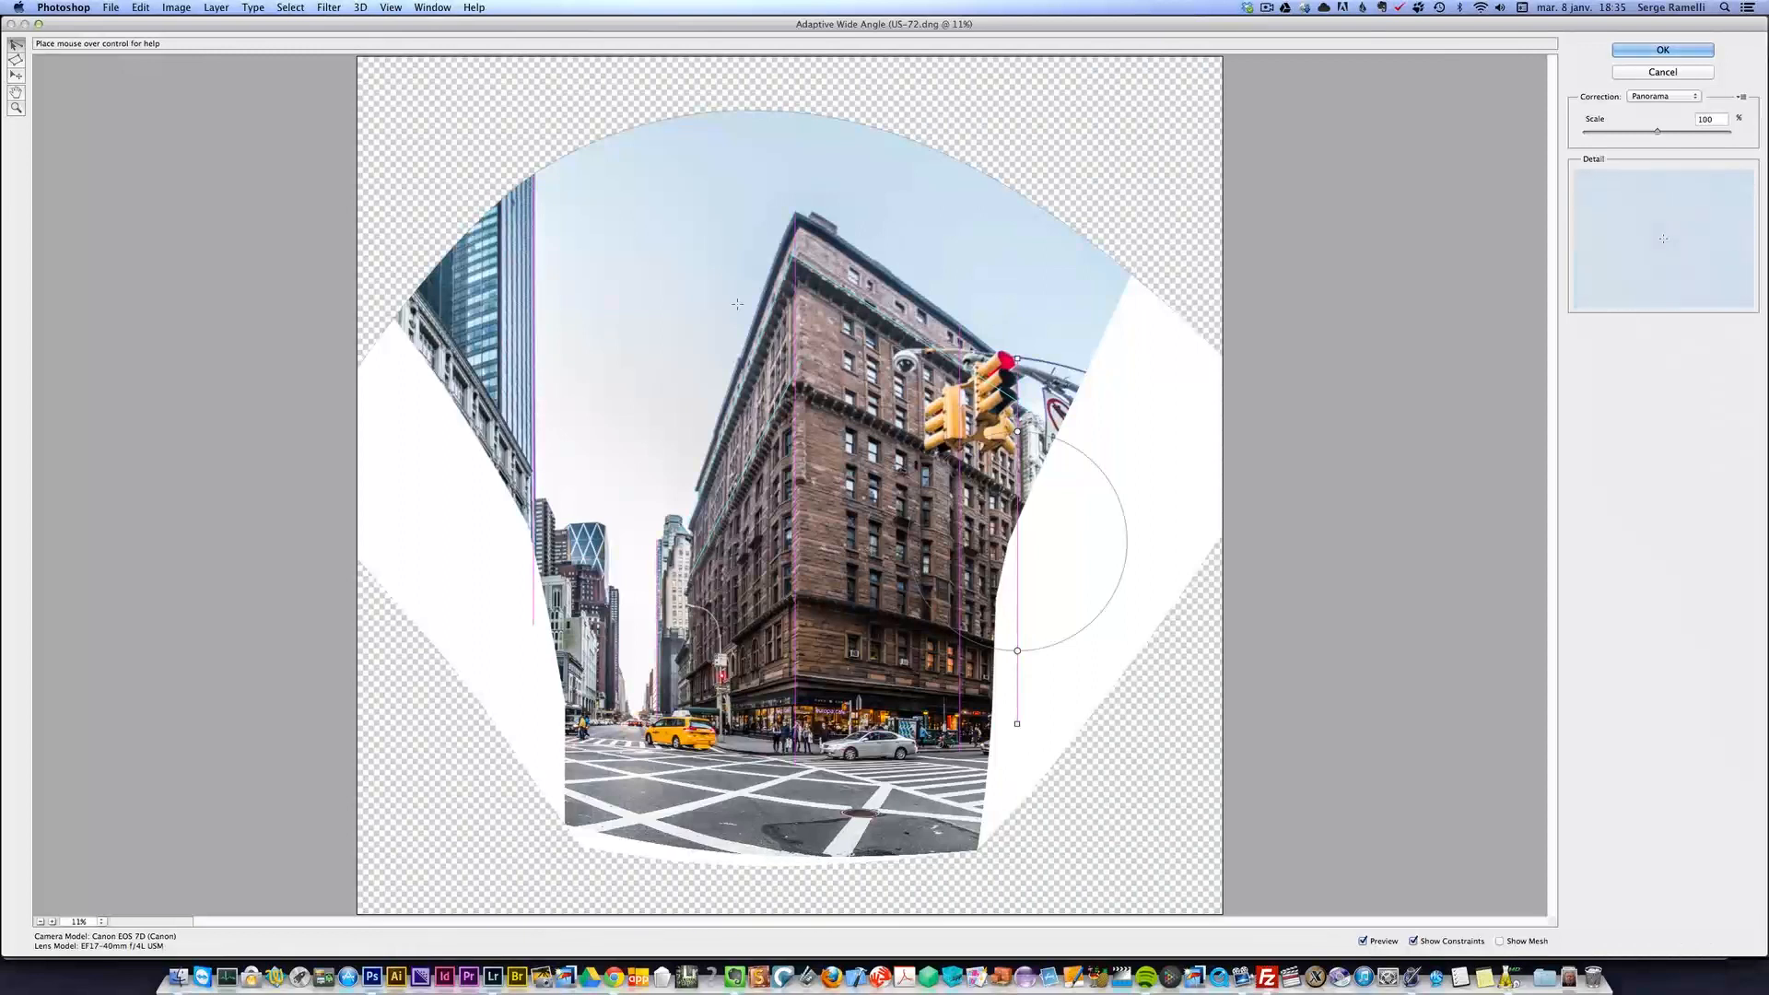
- Apply the Adaptive Wide Angle correction and hide the Background copy layer to compare with the original
{"action": "left_click", "coordinate": [1665, 49]}
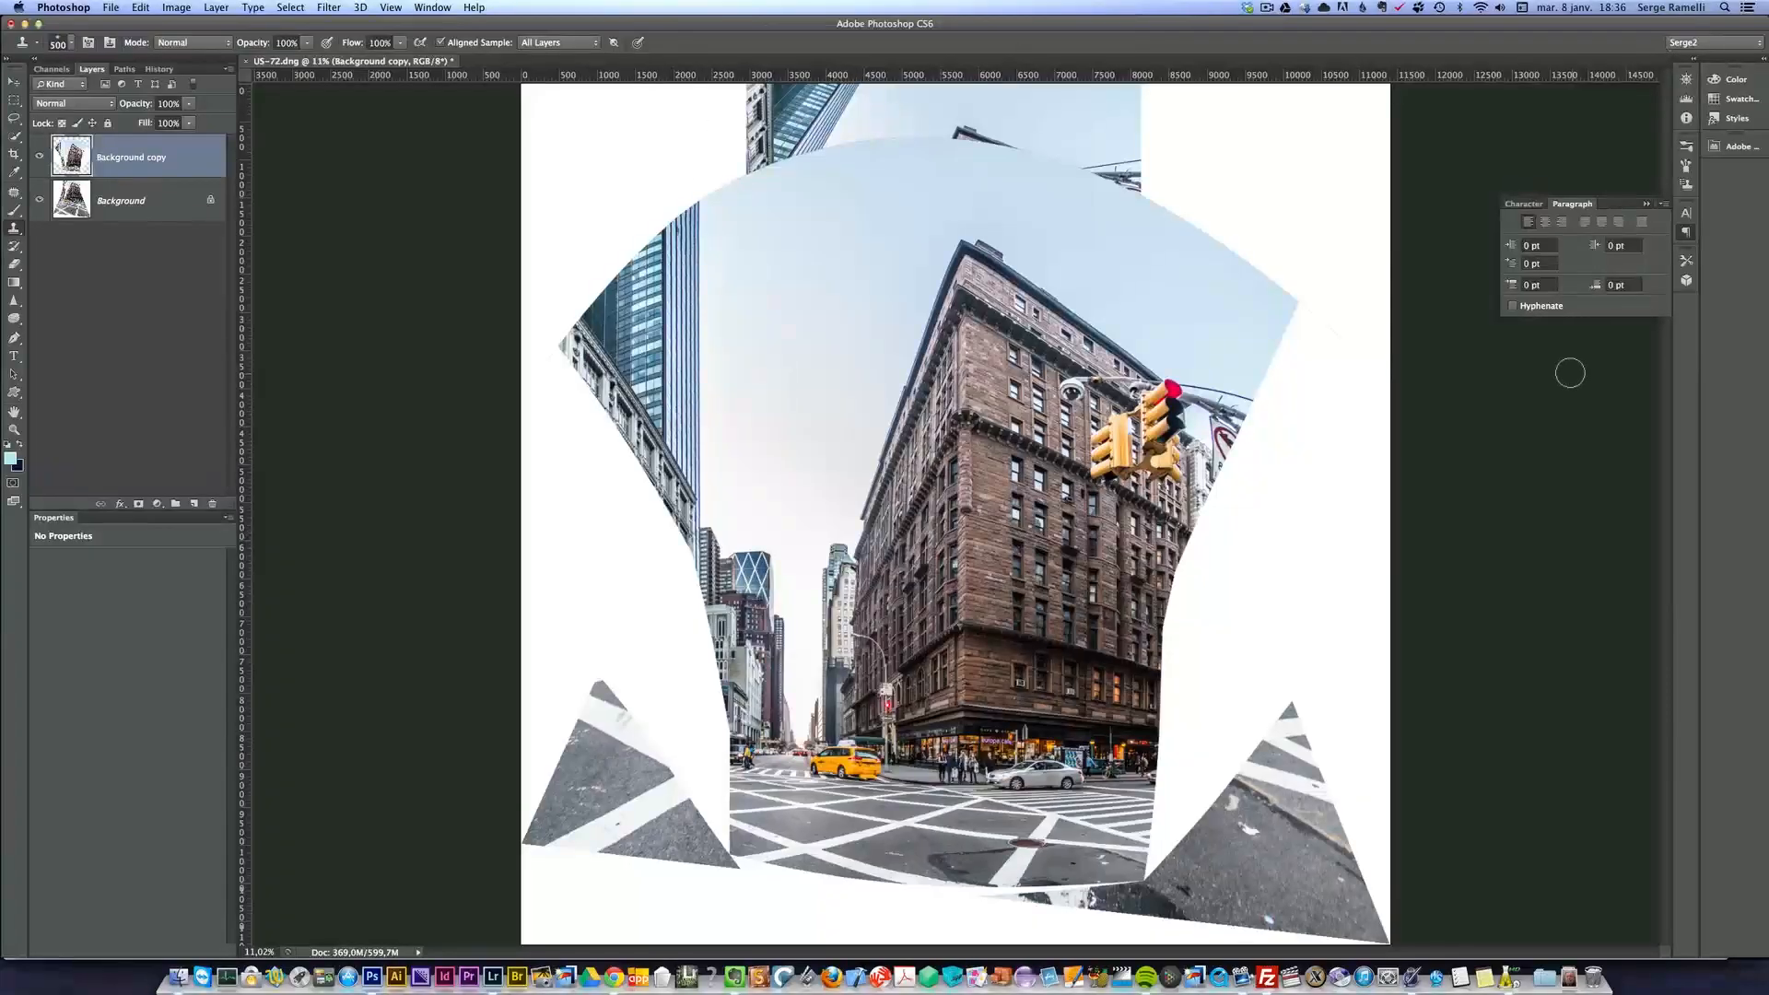
{"action": "left_click", "coordinate": [39, 157]}
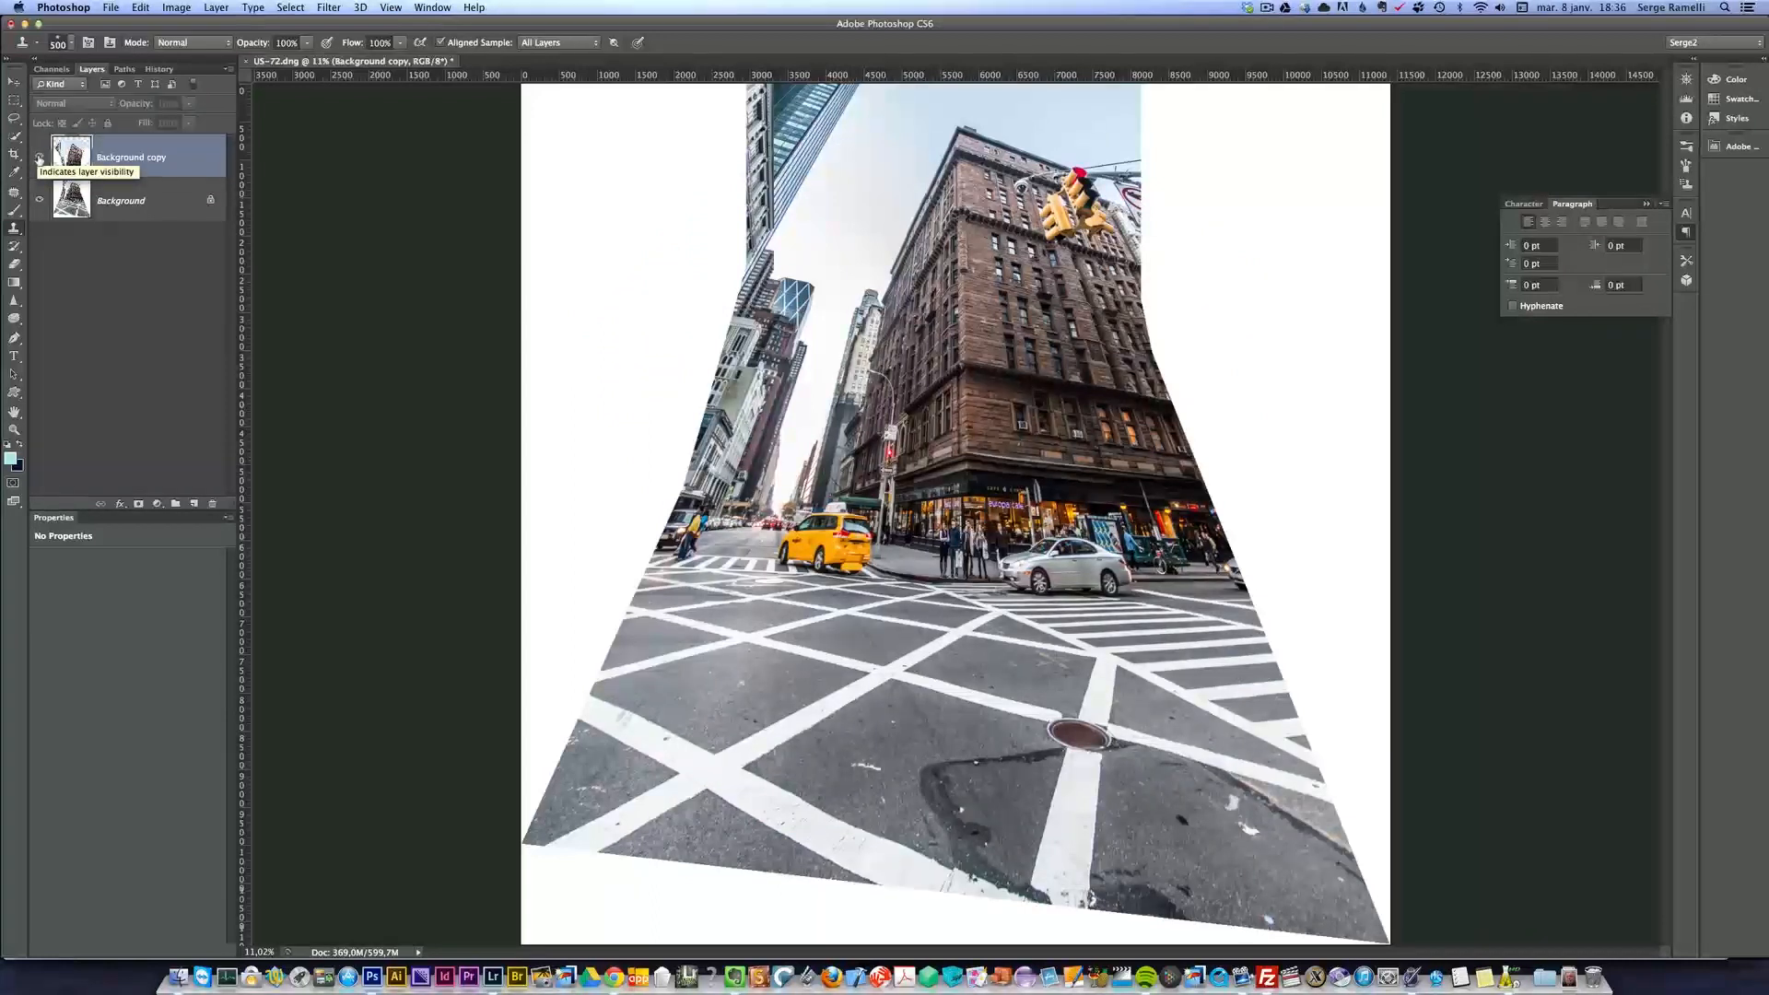
- Show only the Background copy layer and crop the image around the brown building, from the sky above its roof down to the crosswalk
{"action": "left_click", "coordinate": [39, 158]}
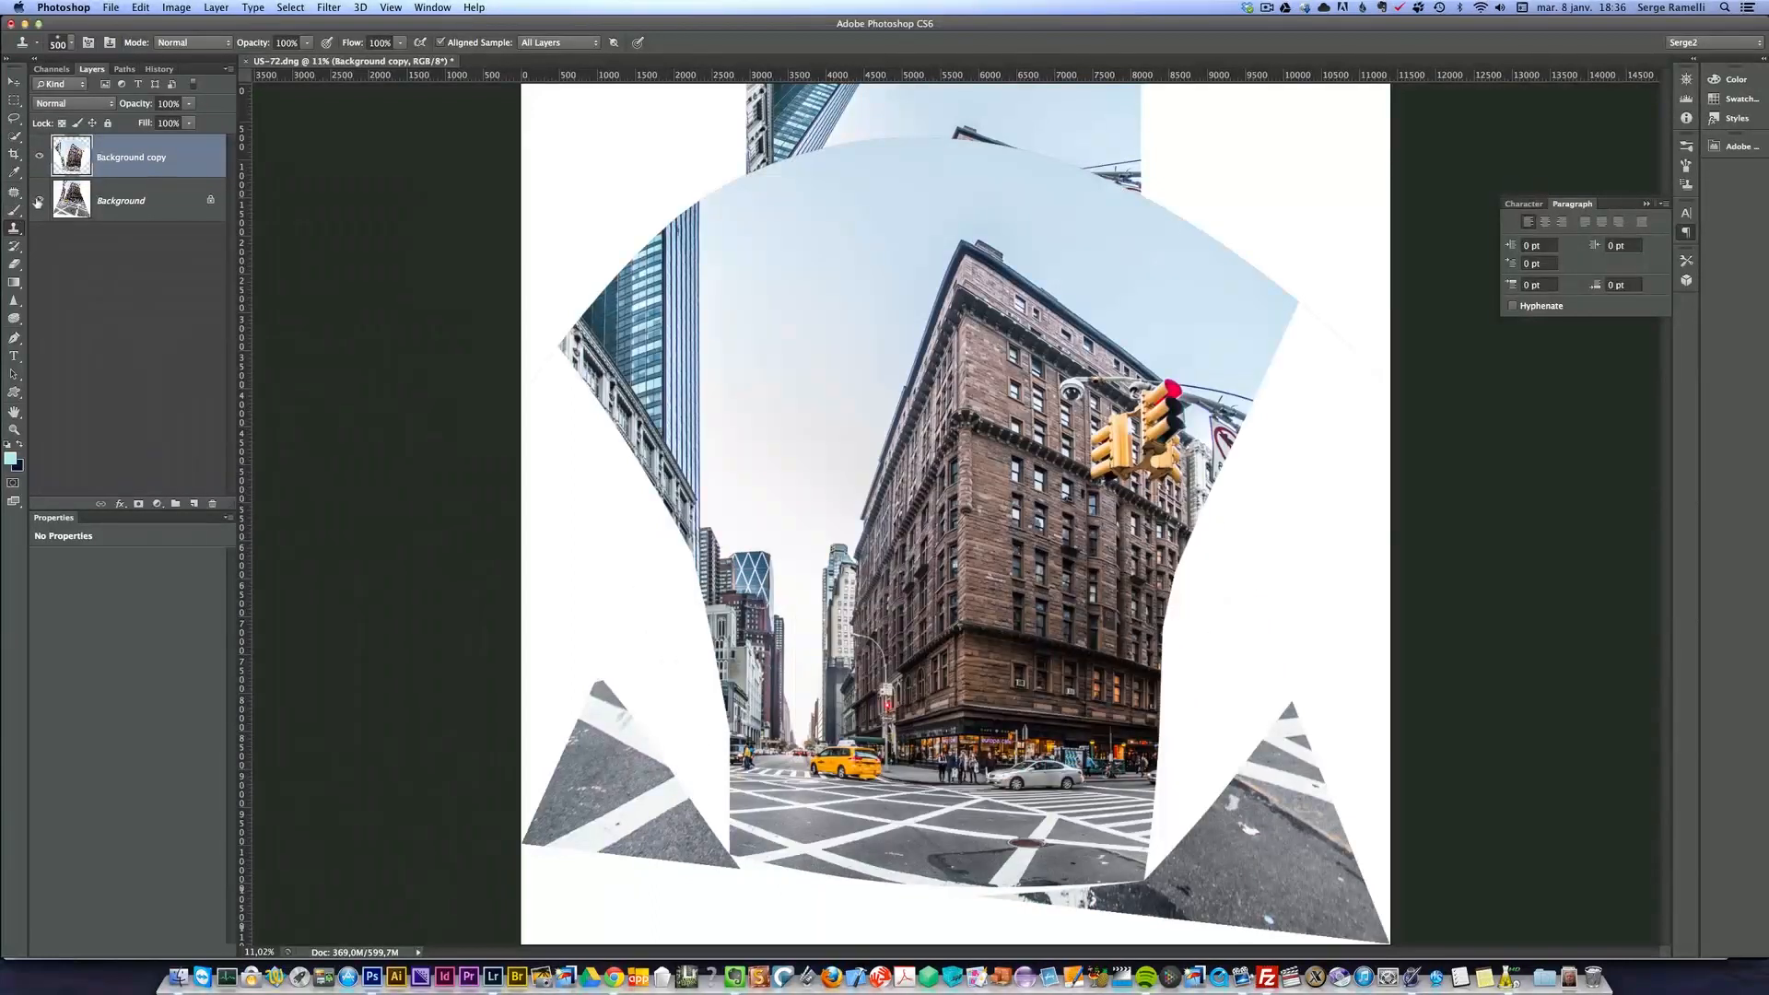
{"action": "left_click", "coordinate": [39, 200]}
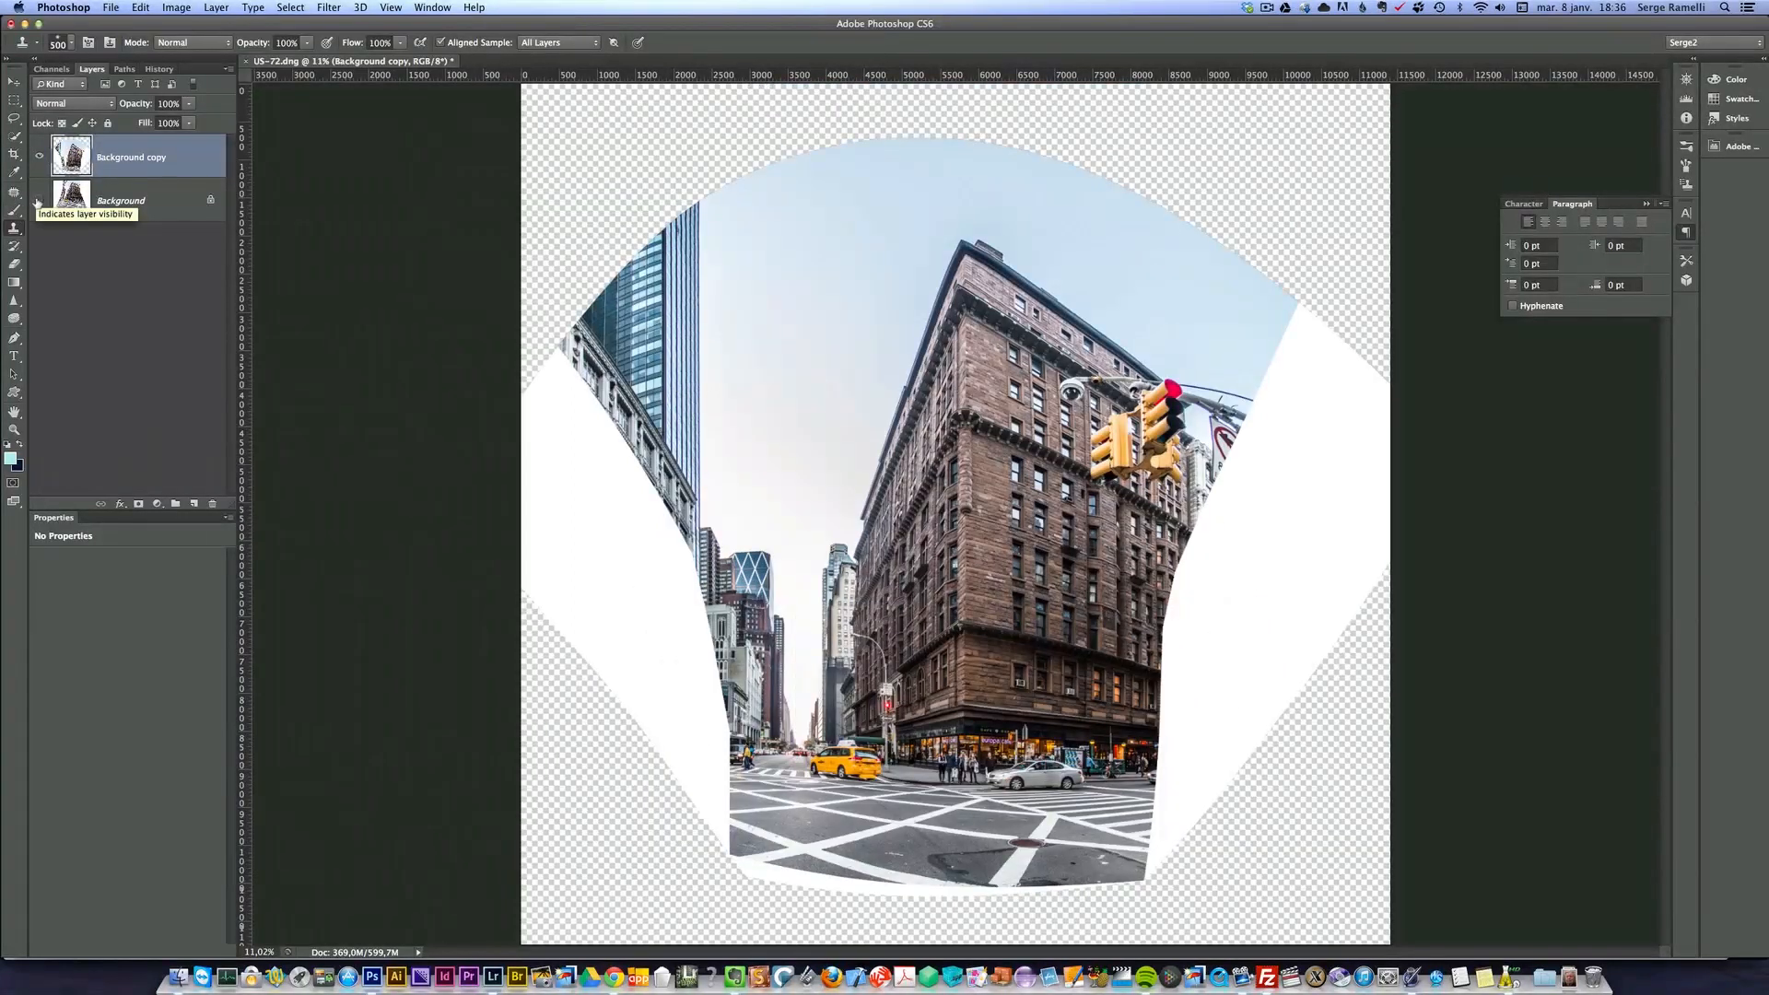
{"action": "left_click", "coordinate": [14, 154]}
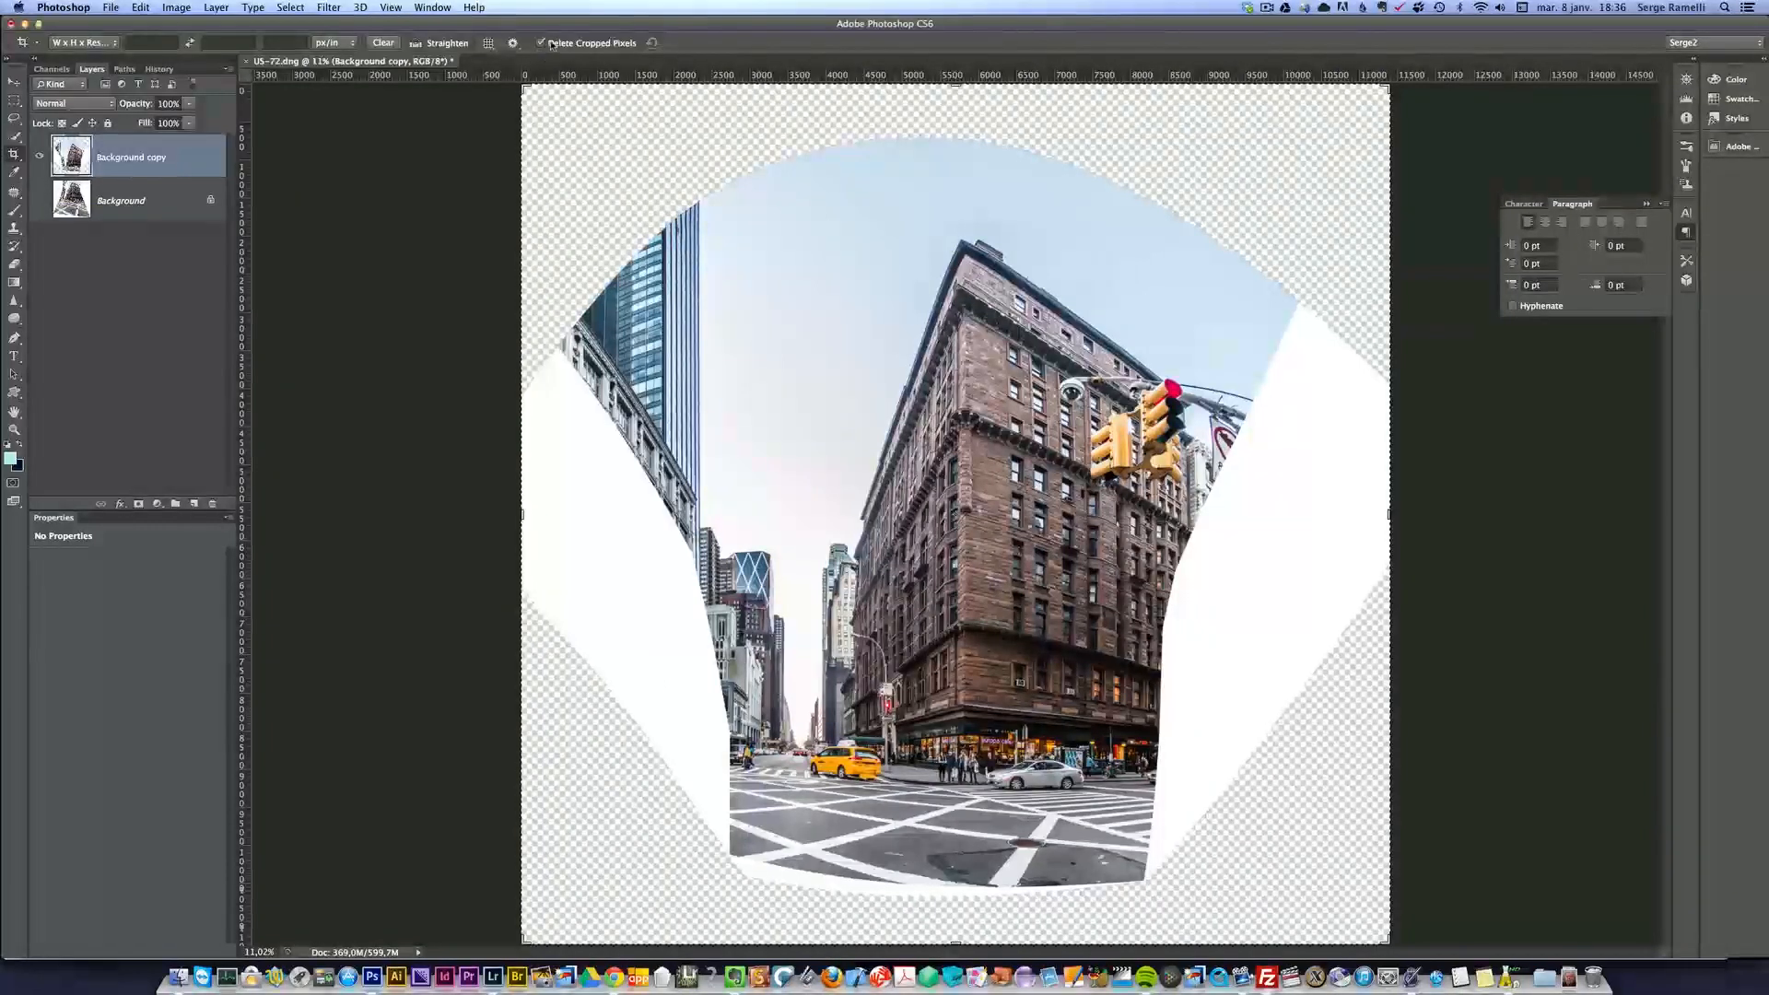
{"action": "left_click_drag", "start_coordinate": [955, 86], "coordinate": [957, 147]}
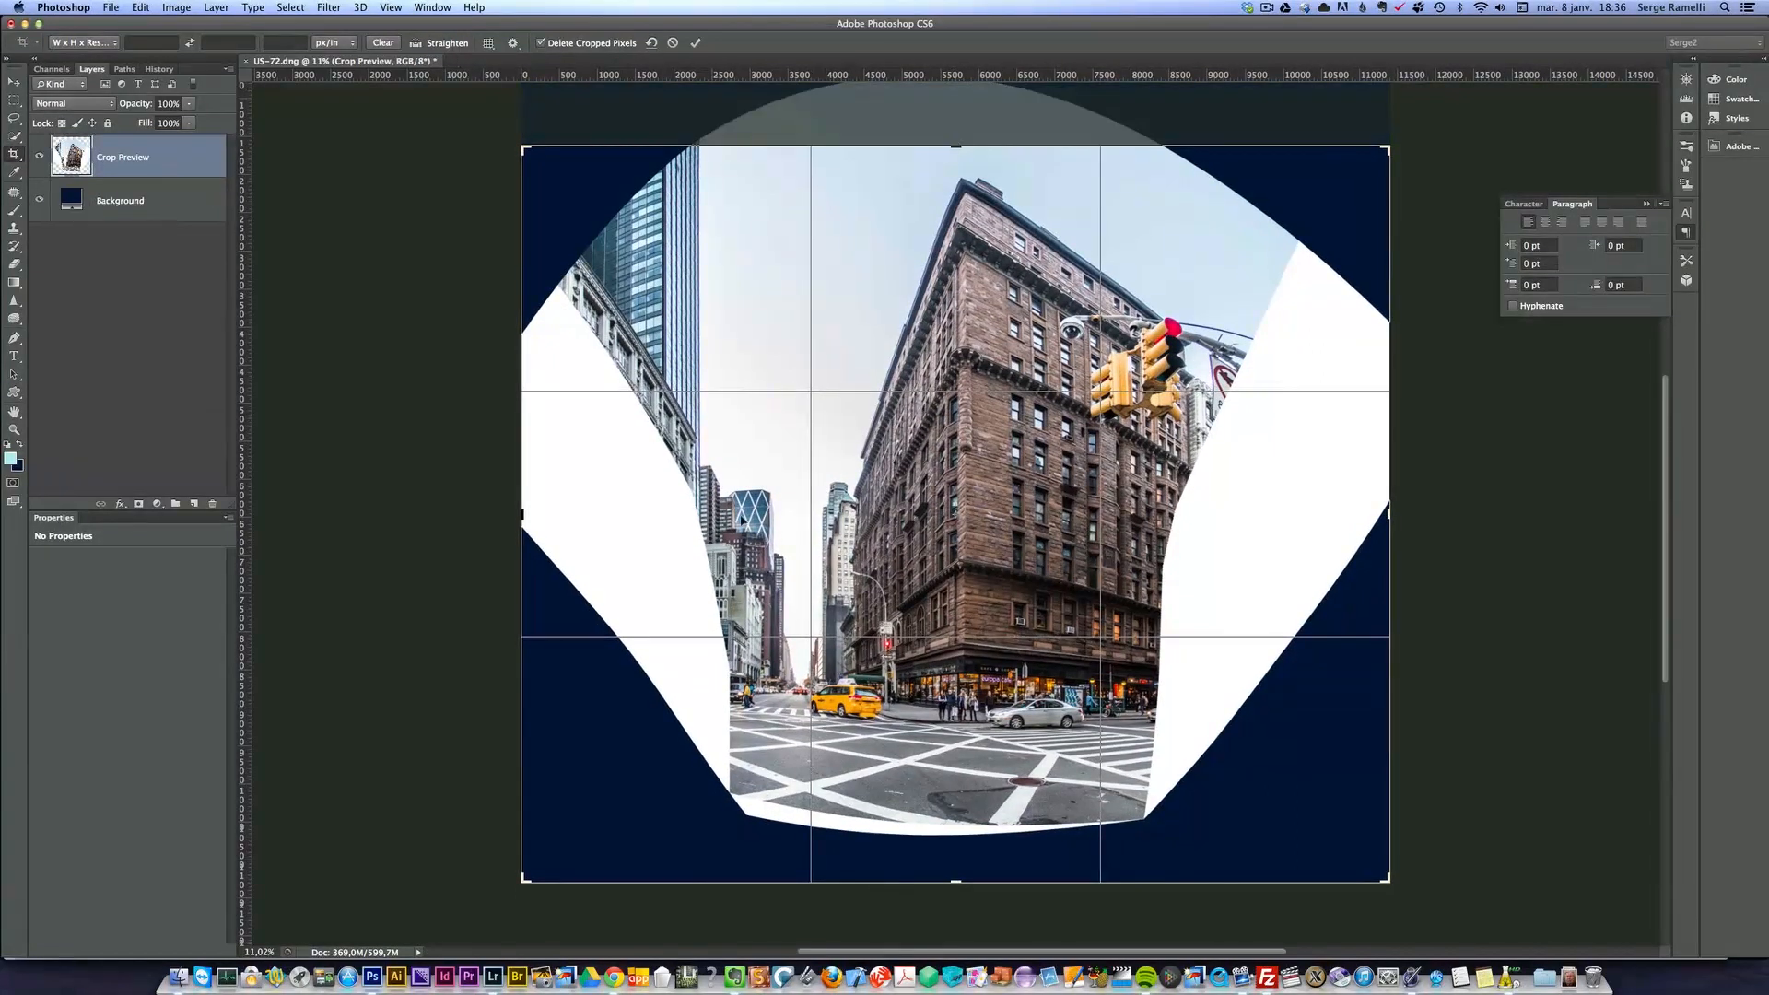
{"action": "left_click_drag", "start_coordinate": [523, 516], "coordinate": [627, 518]}
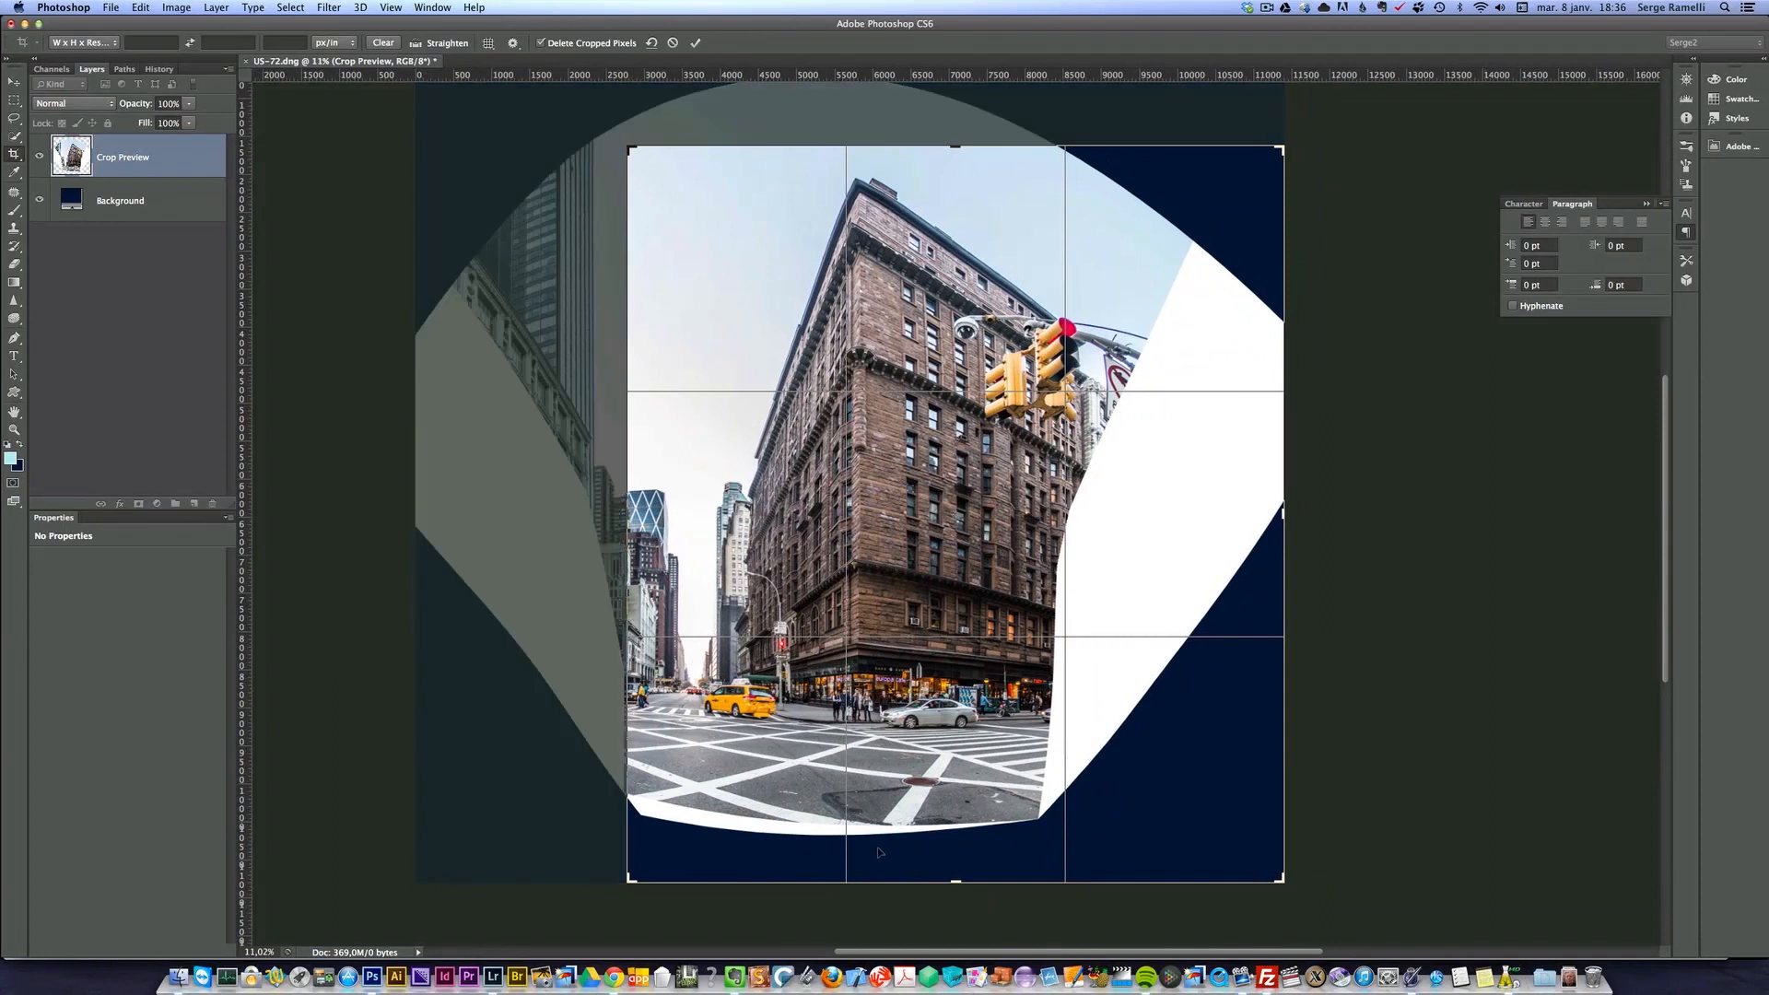
{"action": "left_click_drag", "start_coordinate": [958, 882], "coordinate": [958, 745]}
{"action": "left_click_drag", "start_coordinate": [1284, 516], "coordinate": [1194, 522]}
{"action": "left_click_drag", "start_coordinate": [1193, 520], "coordinate": [1190, 522]}
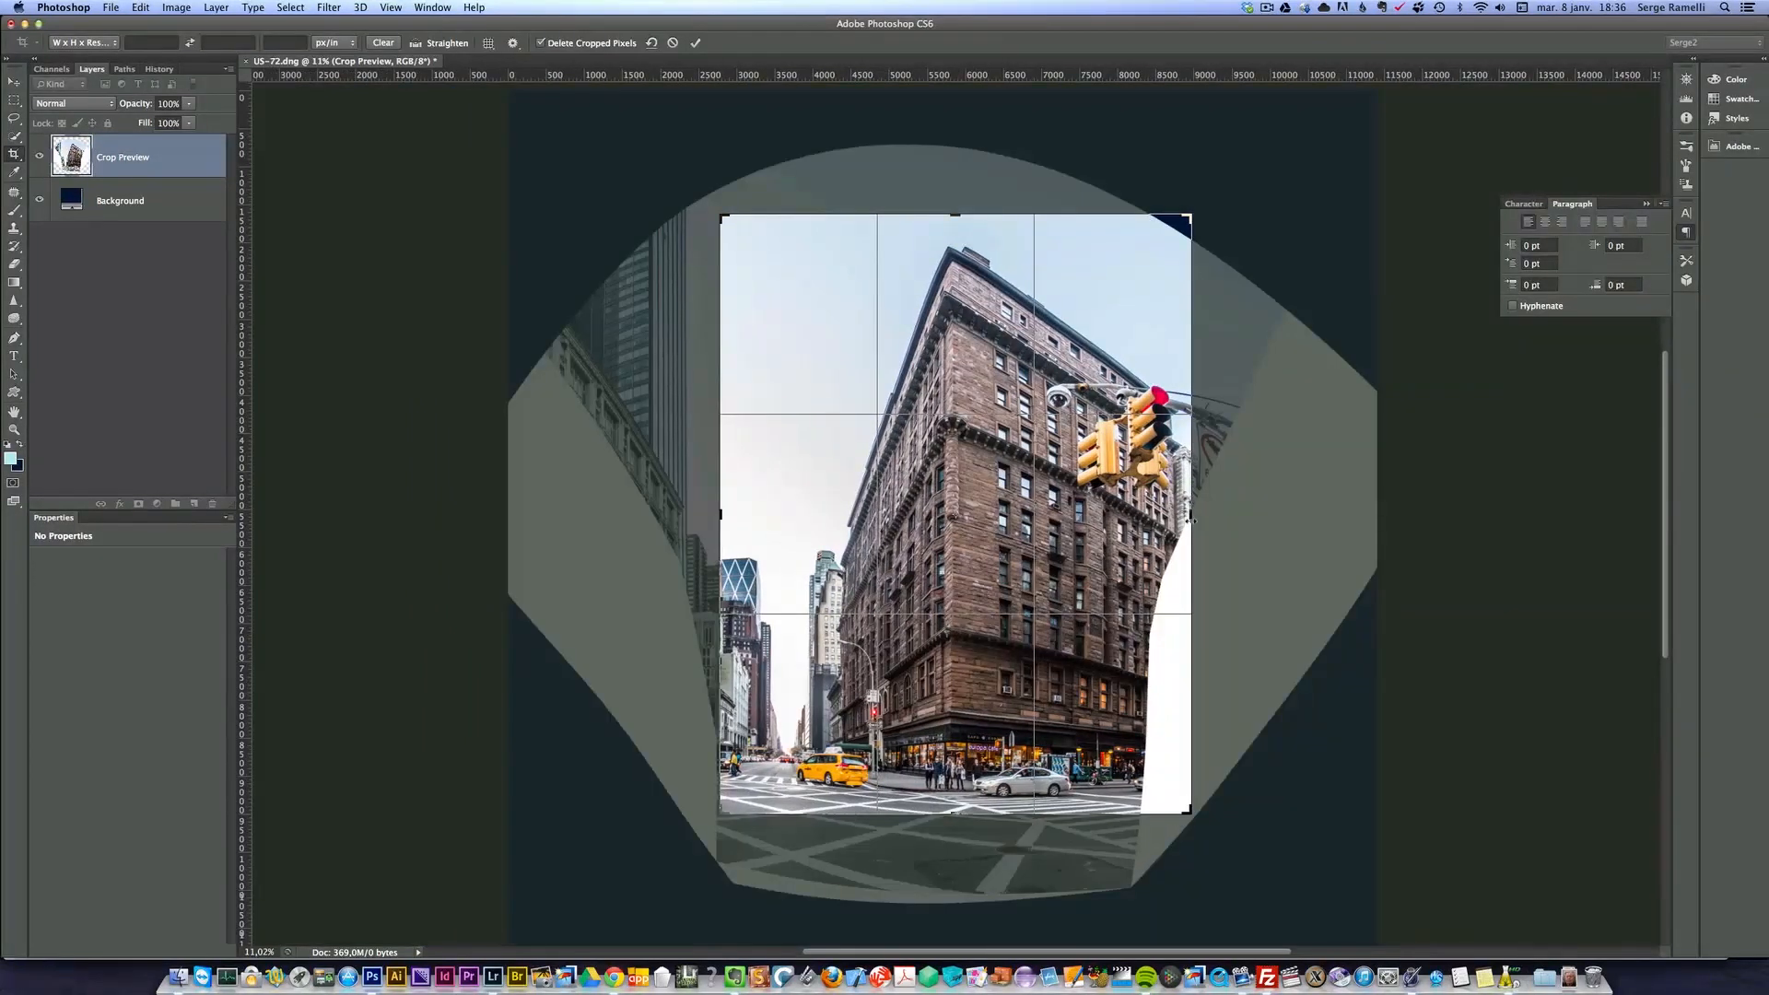
{"action": "key", "text": "Return"}
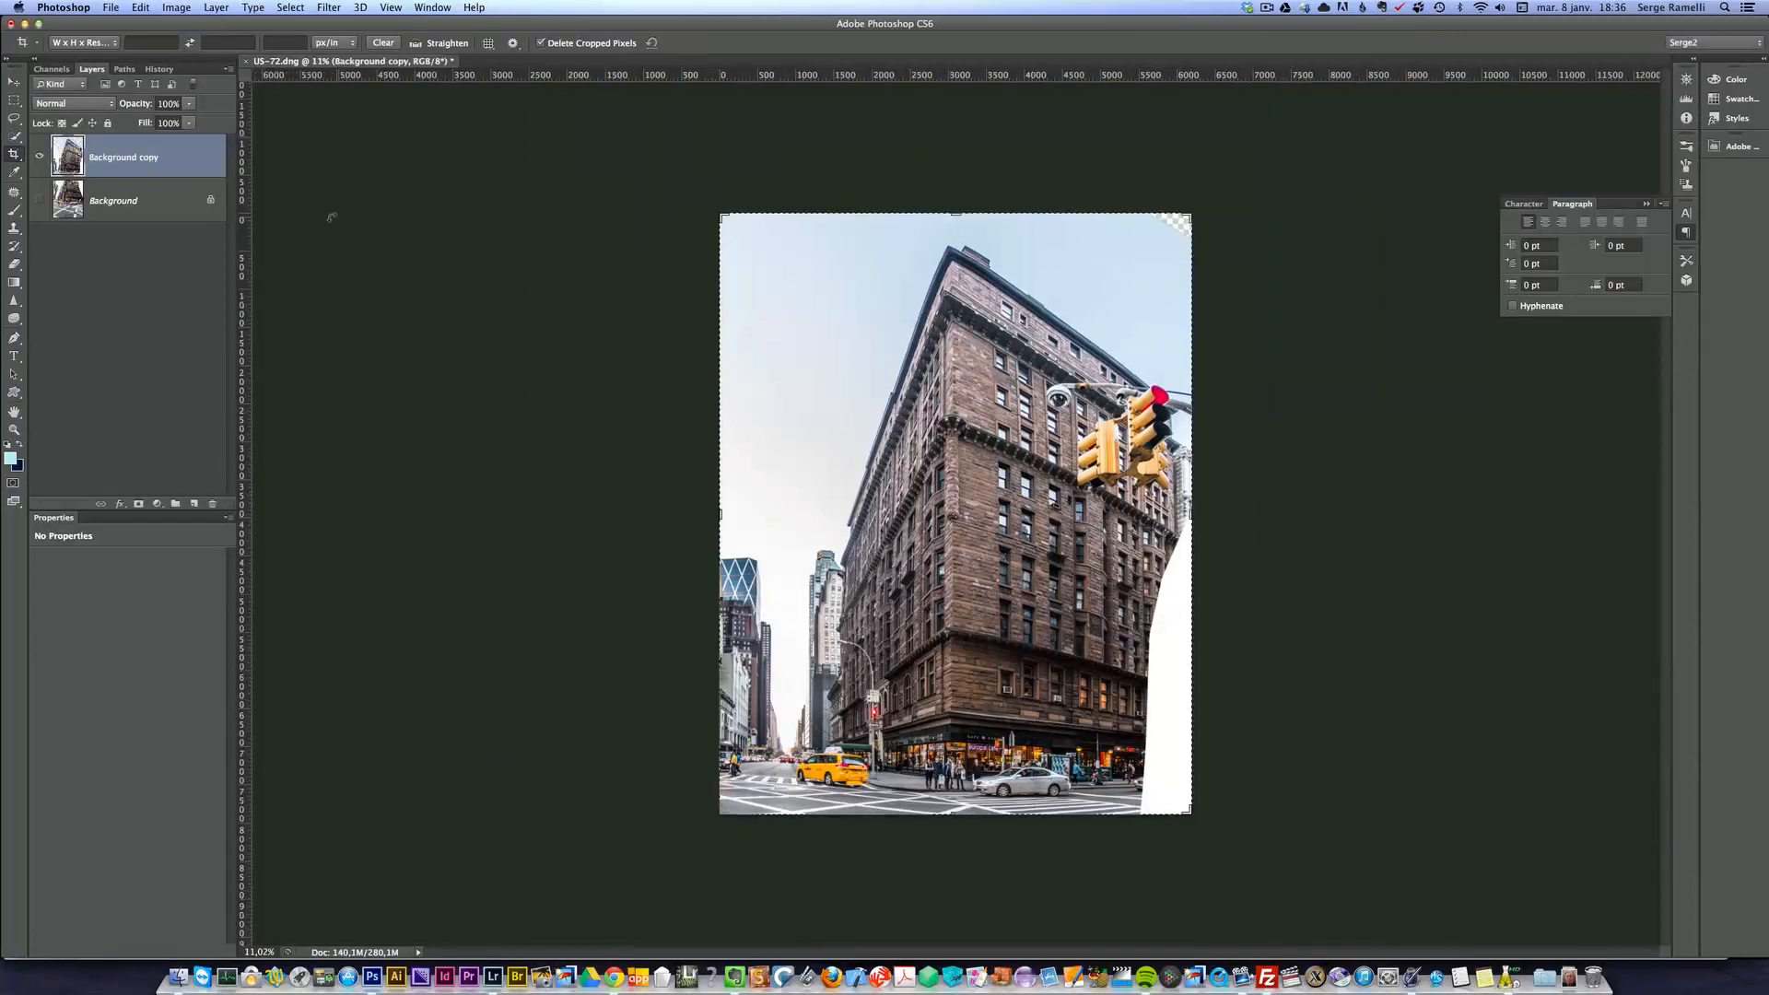
- Add a new empty layer above the Background copy layer and check the image size without changing it
{"action": "left_click", "coordinate": [194, 503]}
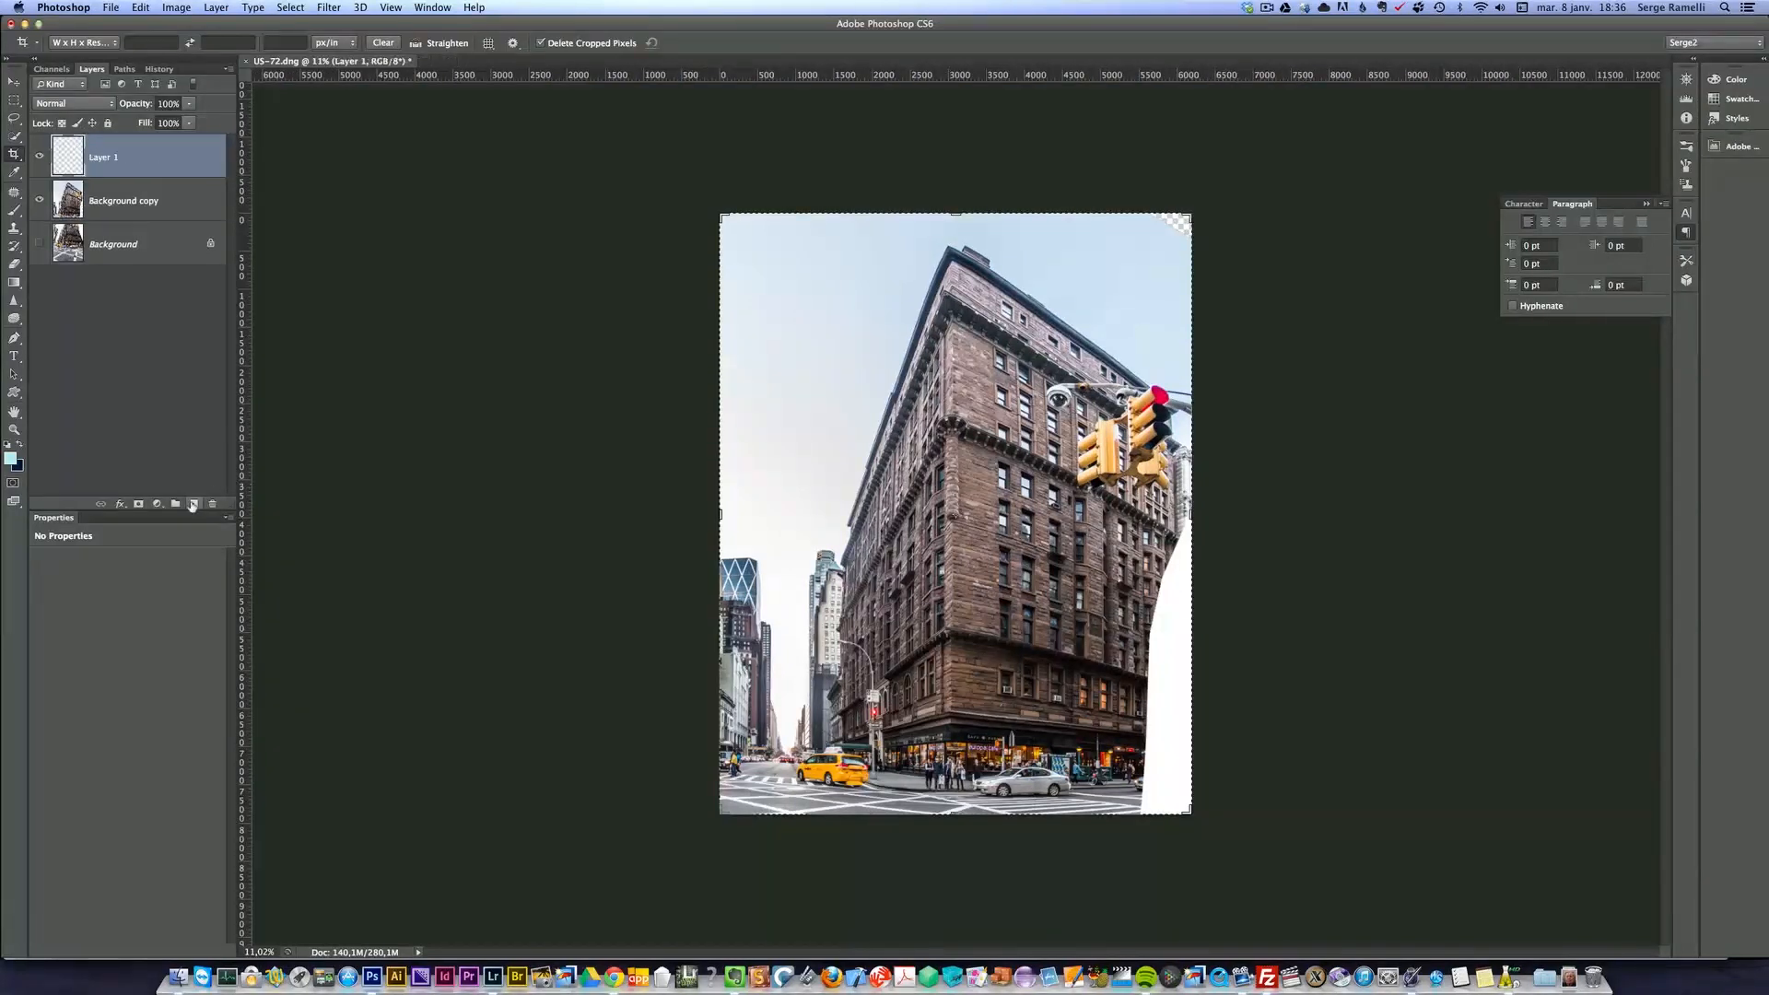
{"action": "key", "text": "z"}
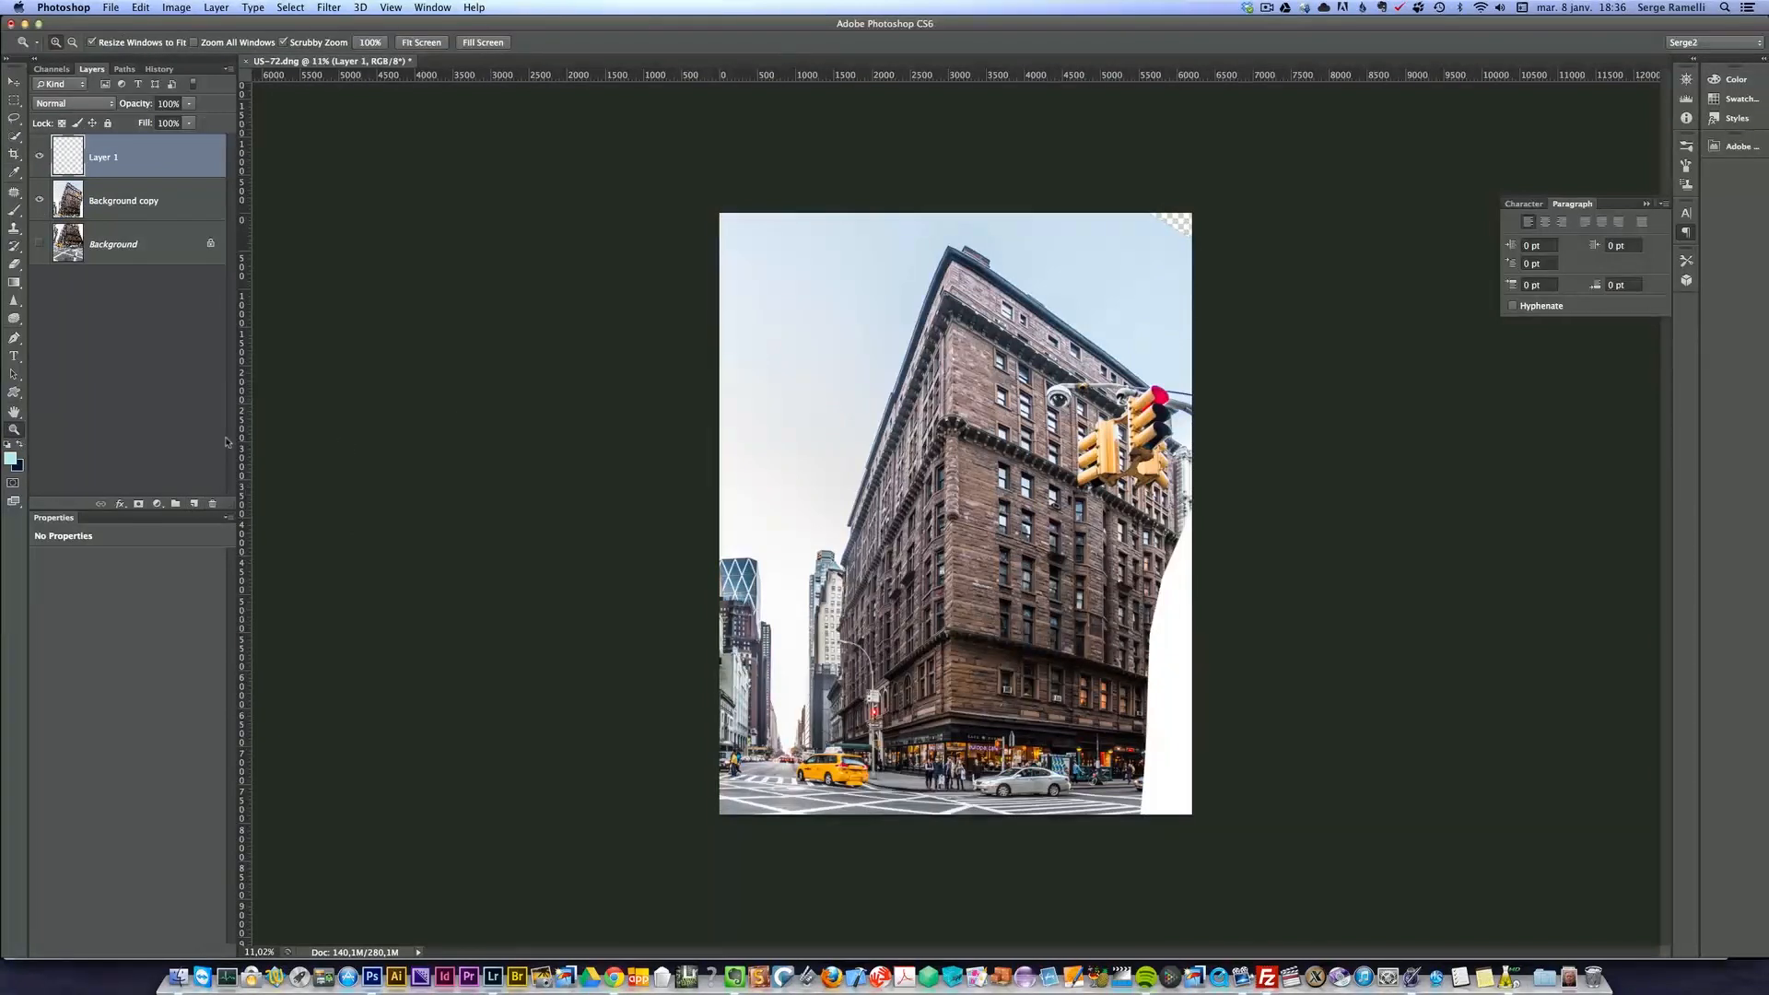
{"action": "left_click", "coordinate": [175, 7]}
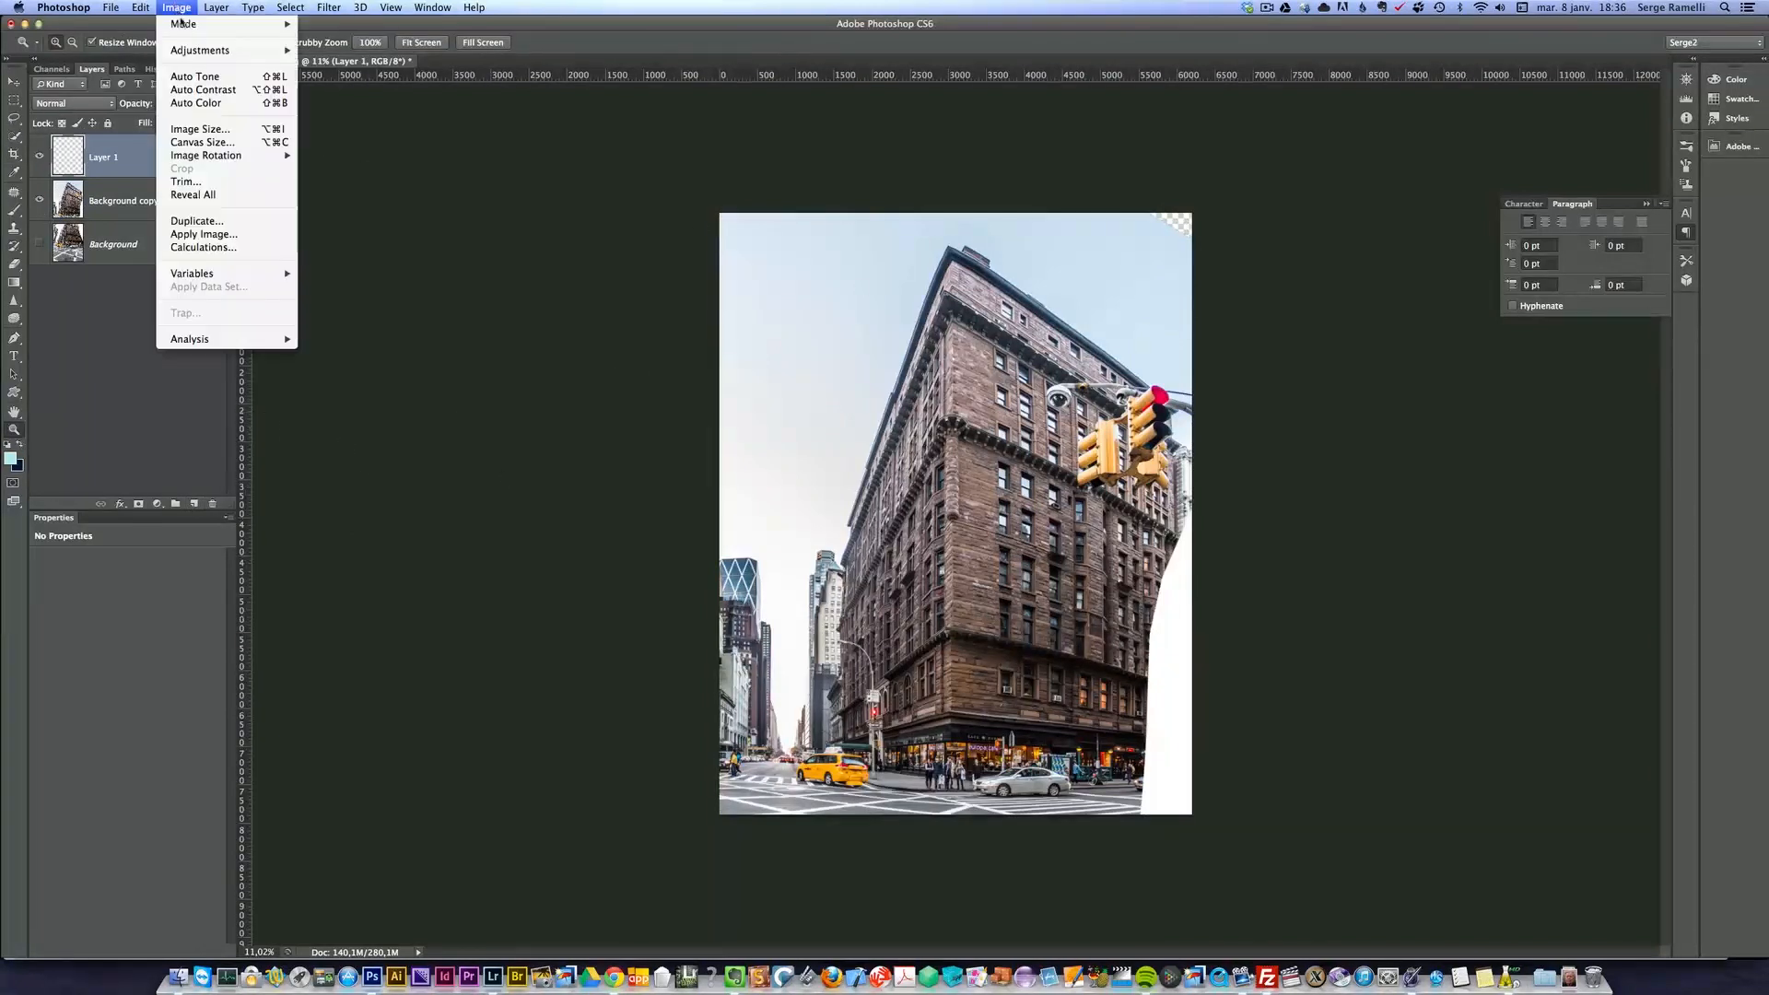
{"action": "left_click", "coordinate": [214, 129]}
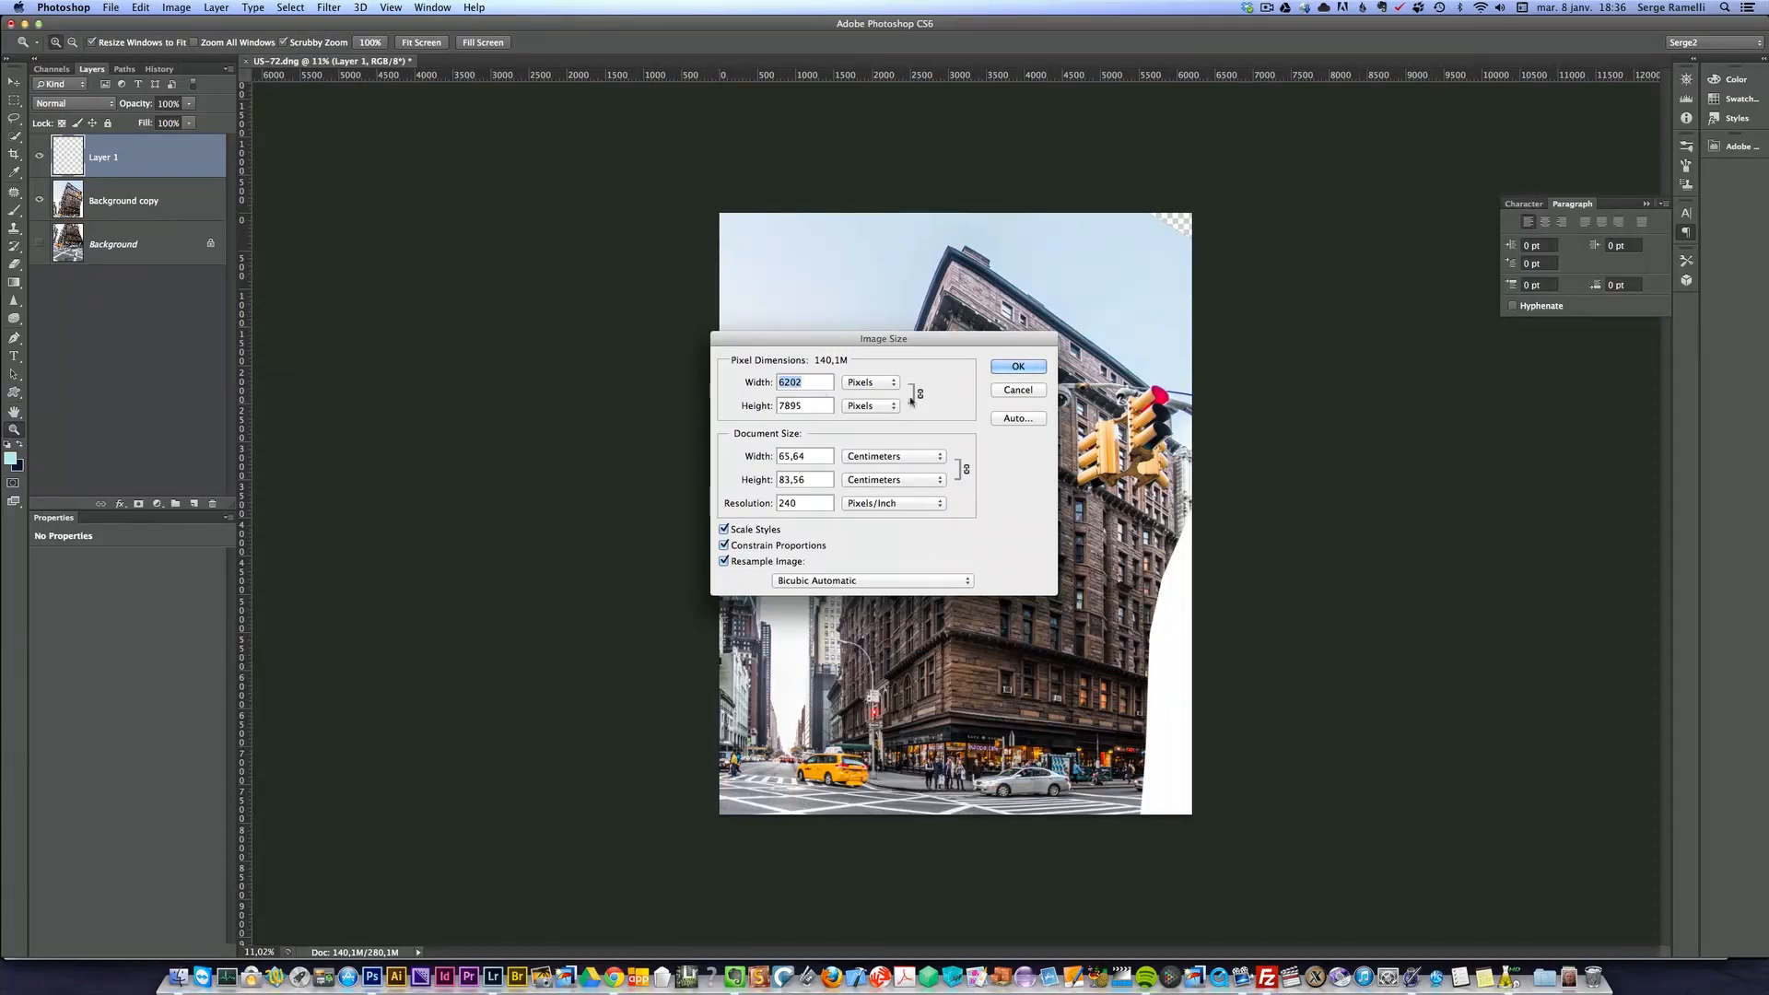
{"action": "left_click", "coordinate": [1006, 390]}
- Examine the brown building's right-hand facade and the white gap beside it up close, from the traffic light down to the street
{"action": "left_click", "coordinate": [1055, 572]}
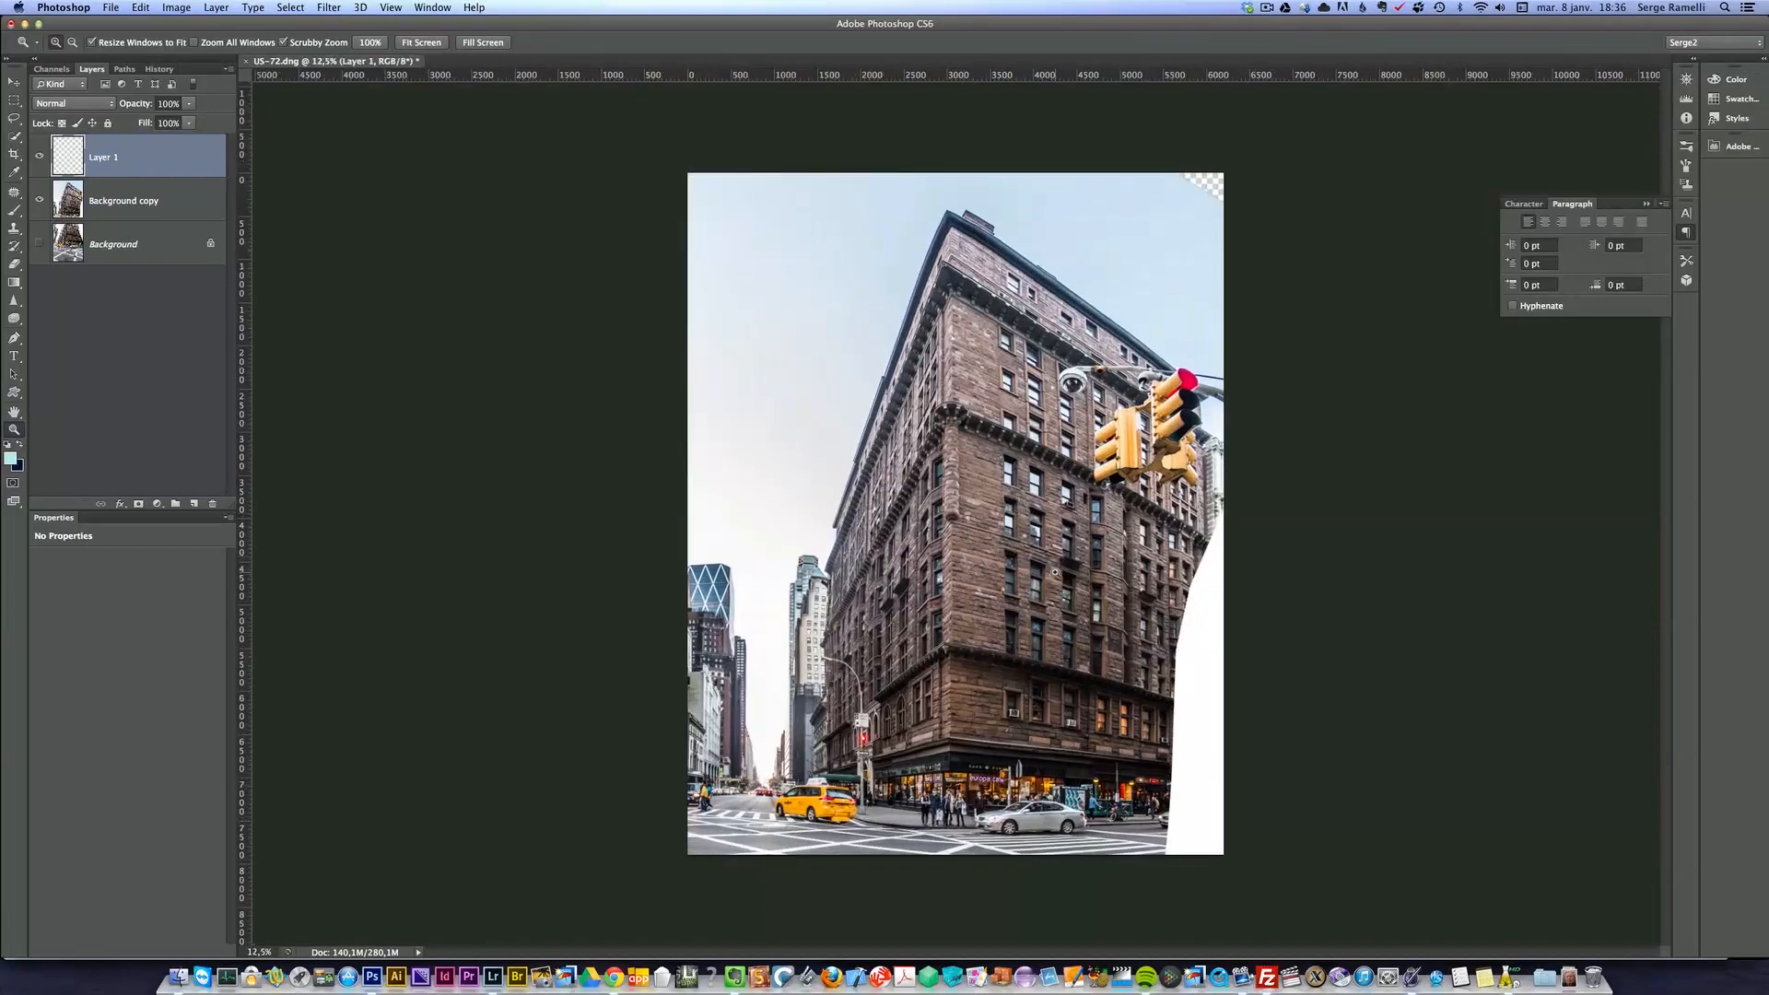
{"action": "left_click", "coordinate": [1042, 566]}
{"action": "left_click", "coordinate": [1030, 559]}
{"action": "left_click", "coordinate": [1029, 560]}
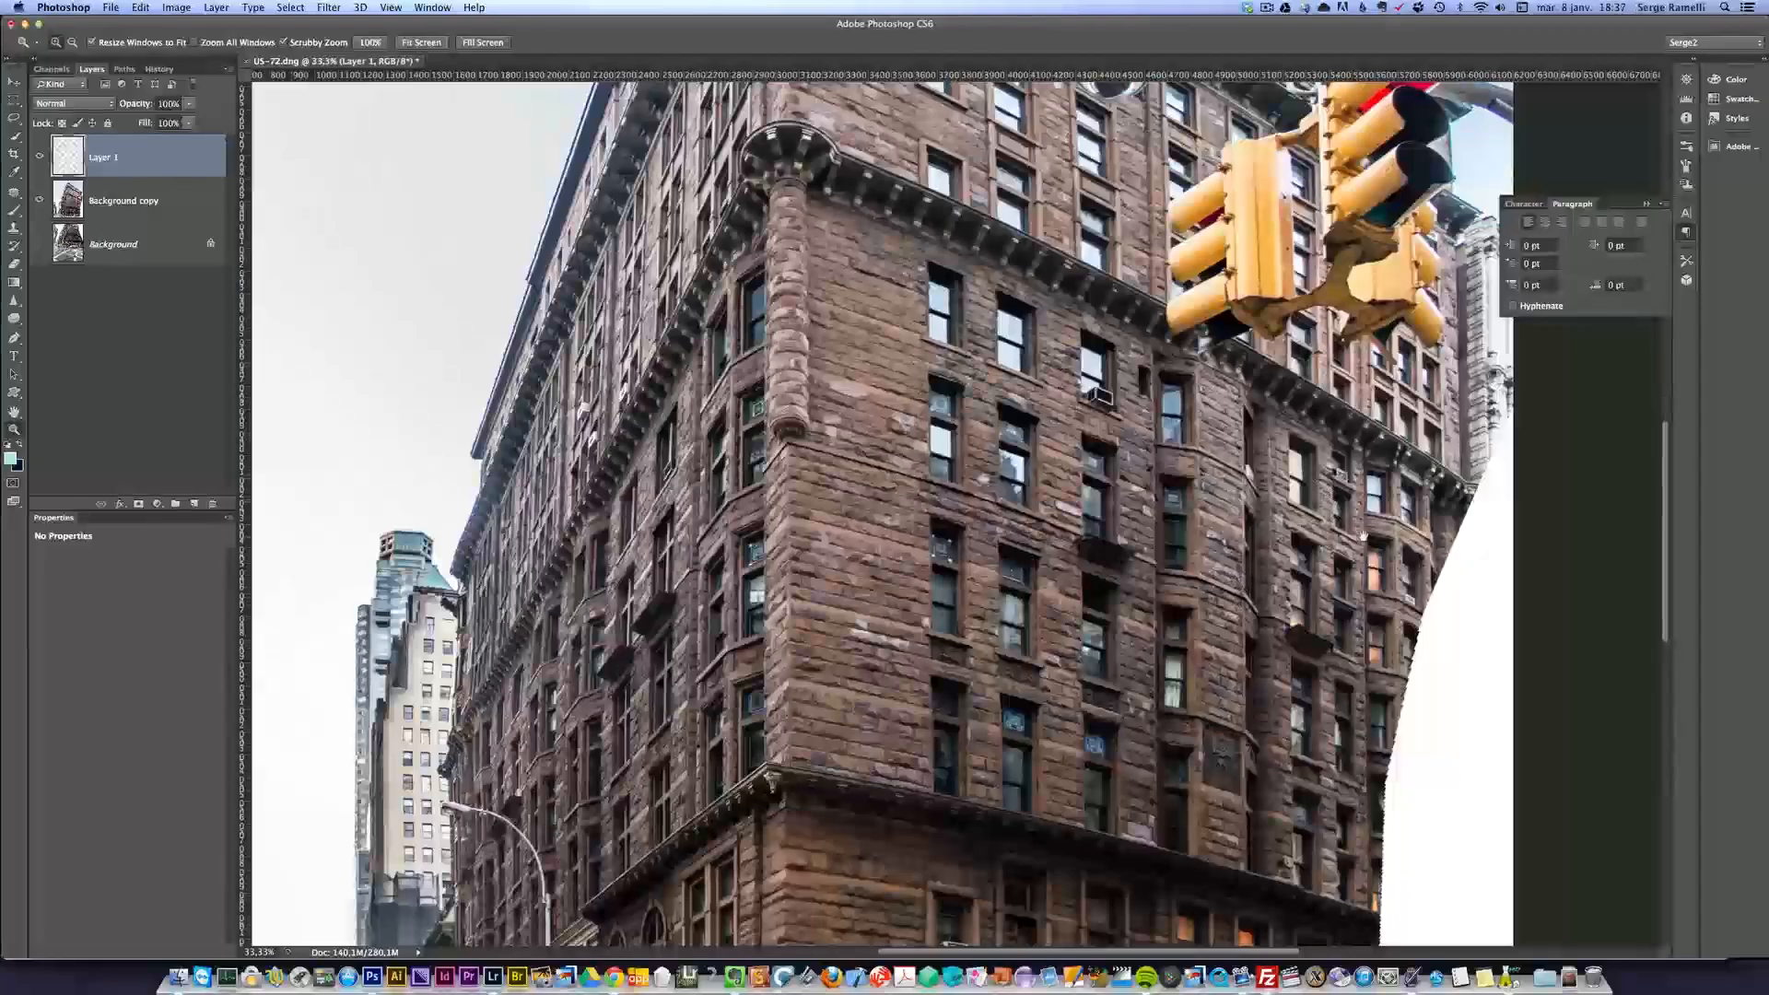
{"action": "left_click_drag", "start_coordinate": [1363, 536], "coordinate": [1046, 382]}
{"action": "left_click_drag", "start_coordinate": [965, 448], "coordinate": [880, 422]}
{"action": "left_click_drag", "start_coordinate": [923, 575], "coordinate": [954, 617]}
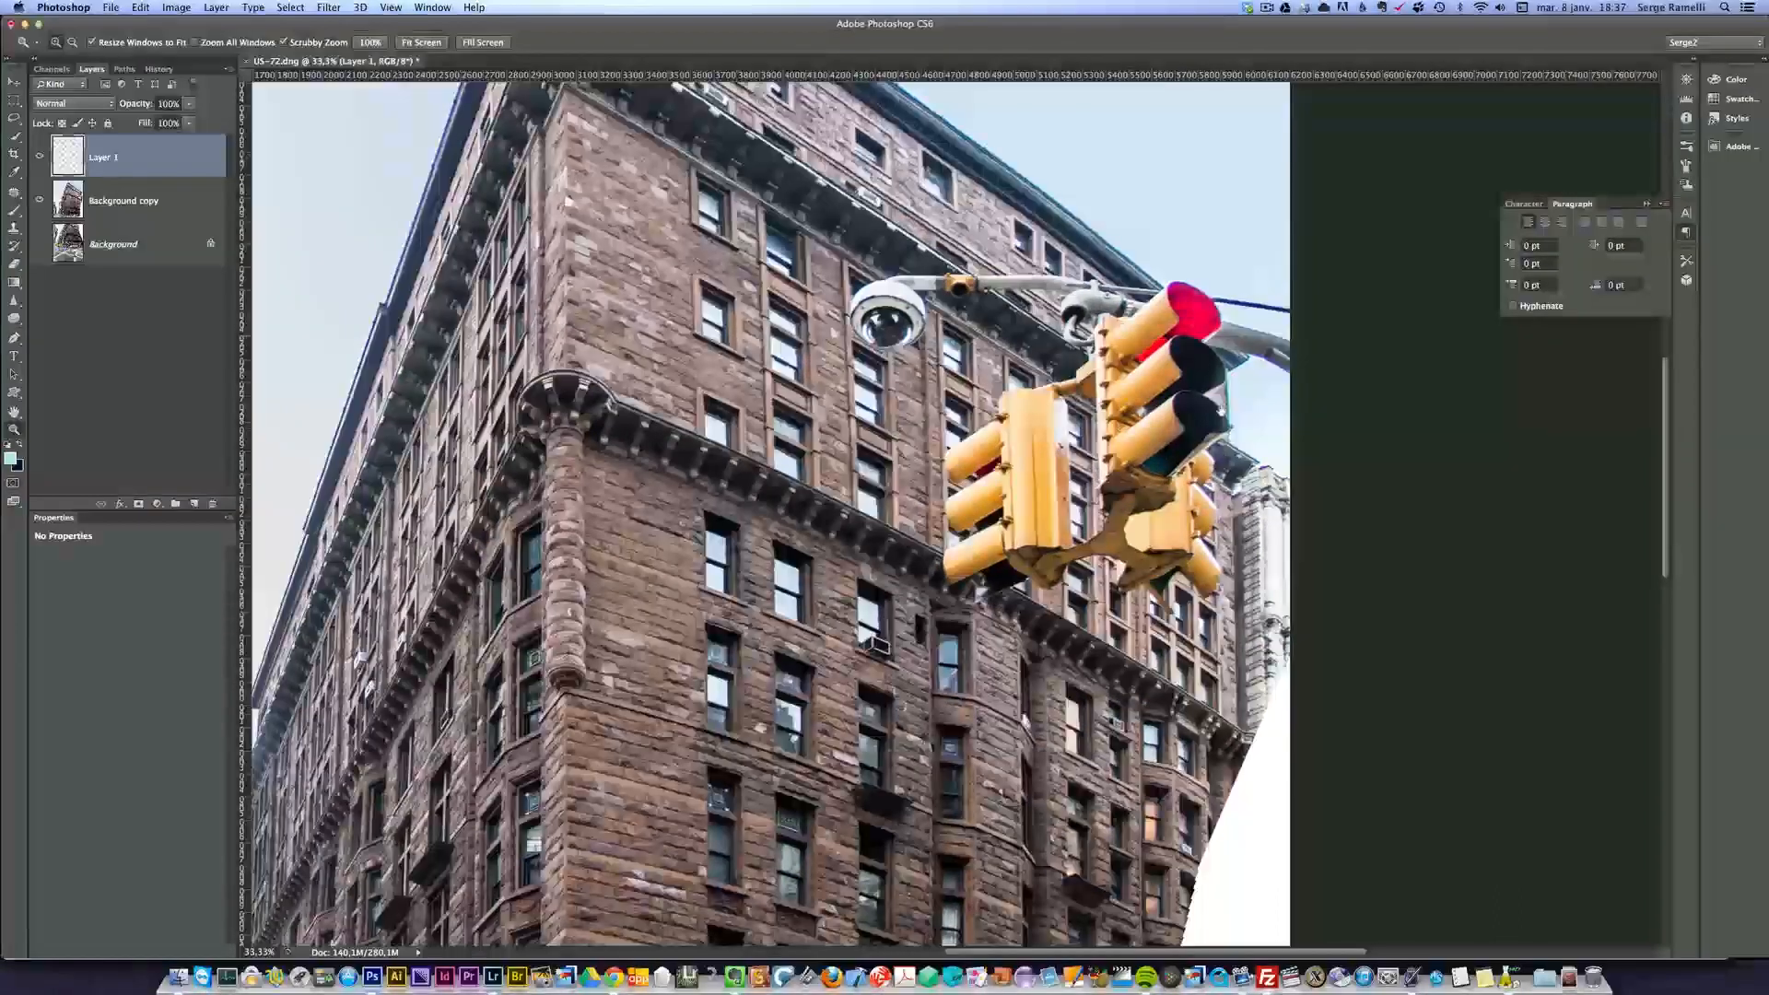
{"action": "left_click_drag", "start_coordinate": [1139, 661], "coordinate": [1083, 387]}
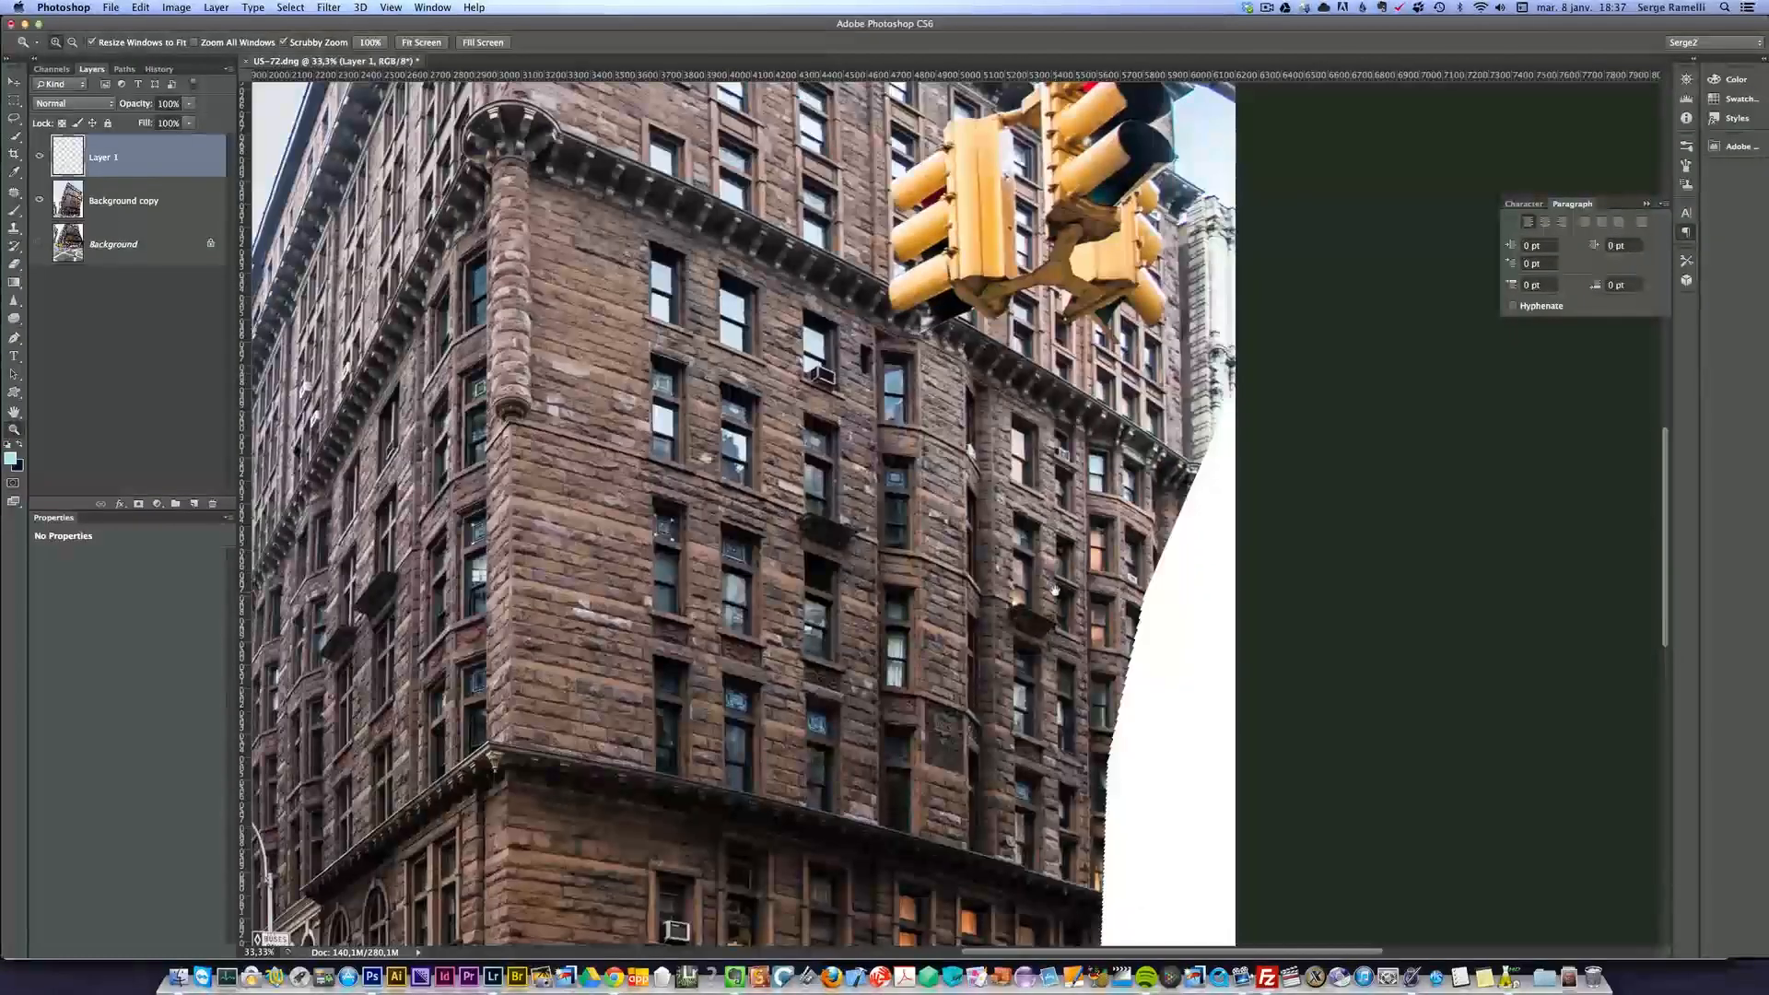
{"action": "left_click_drag", "start_coordinate": [1055, 588], "coordinate": [1014, 442]}
{"action": "left_click_drag", "start_coordinate": [1007, 622], "coordinate": [935, 480]}
{"action": "left_click_drag", "start_coordinate": [911, 673], "coordinate": [937, 458]}
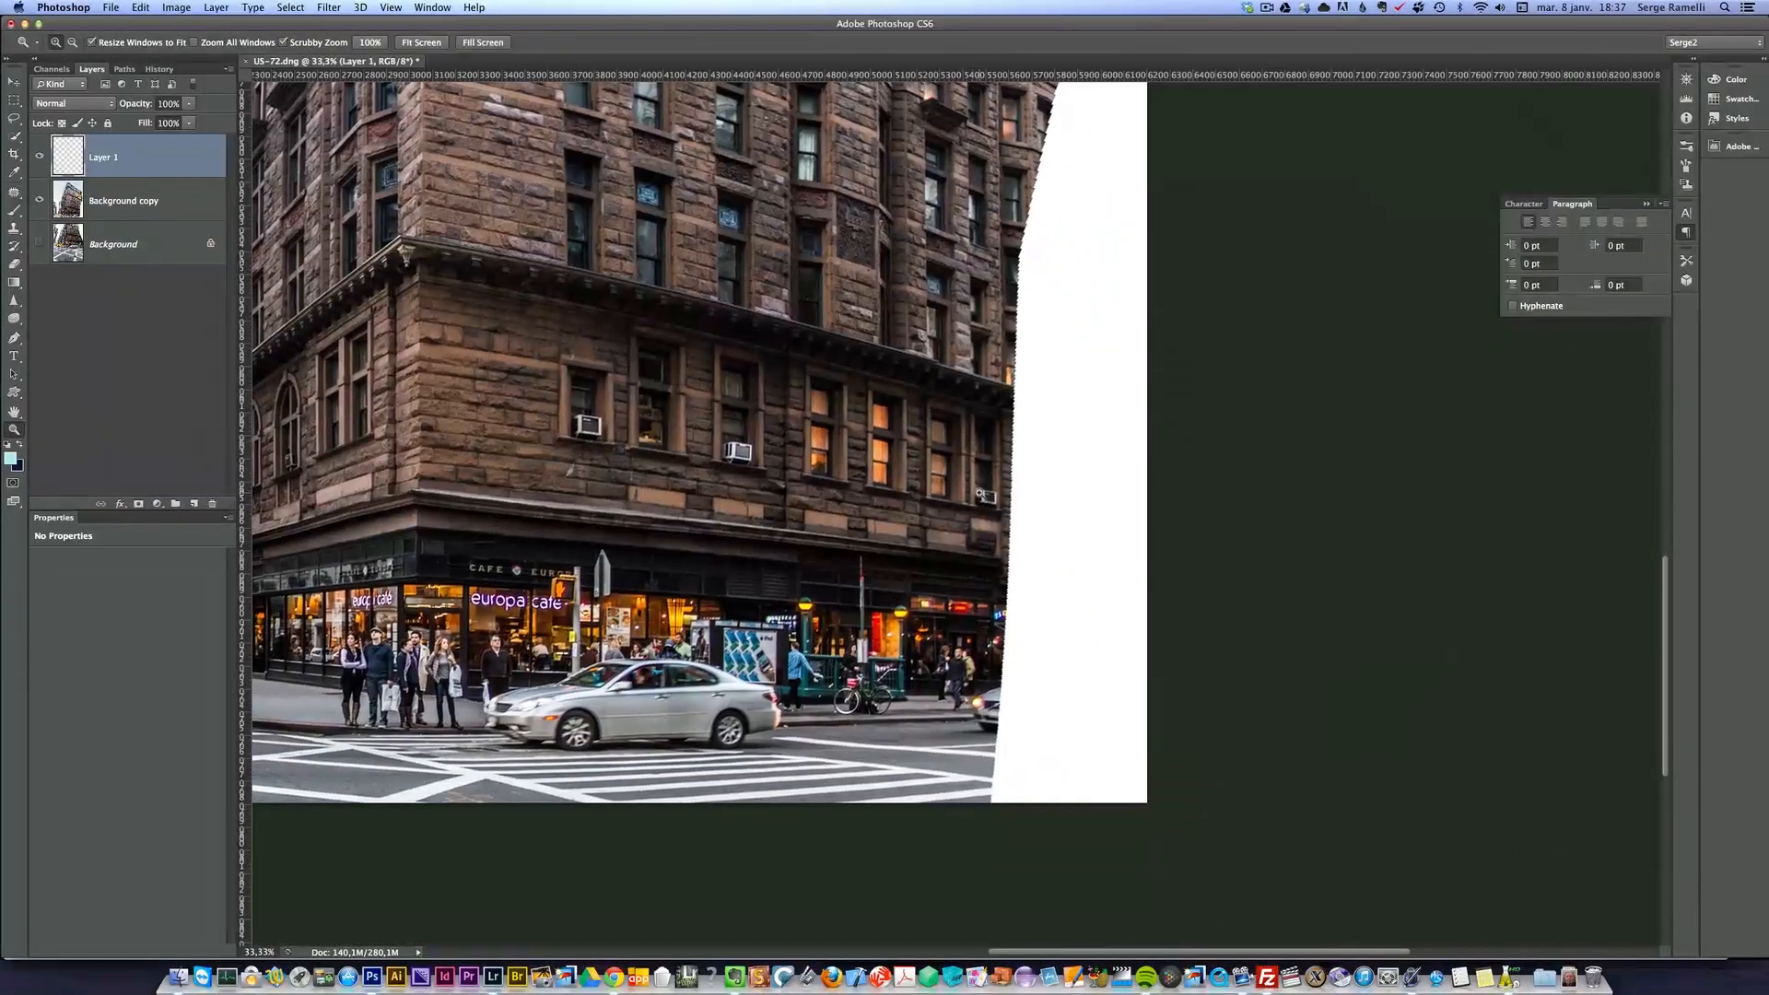
{"action": "left_click", "coordinate": [903, 454], "text": "alt"}
{"action": "left_click", "coordinate": [892, 445], "text": "alt"}
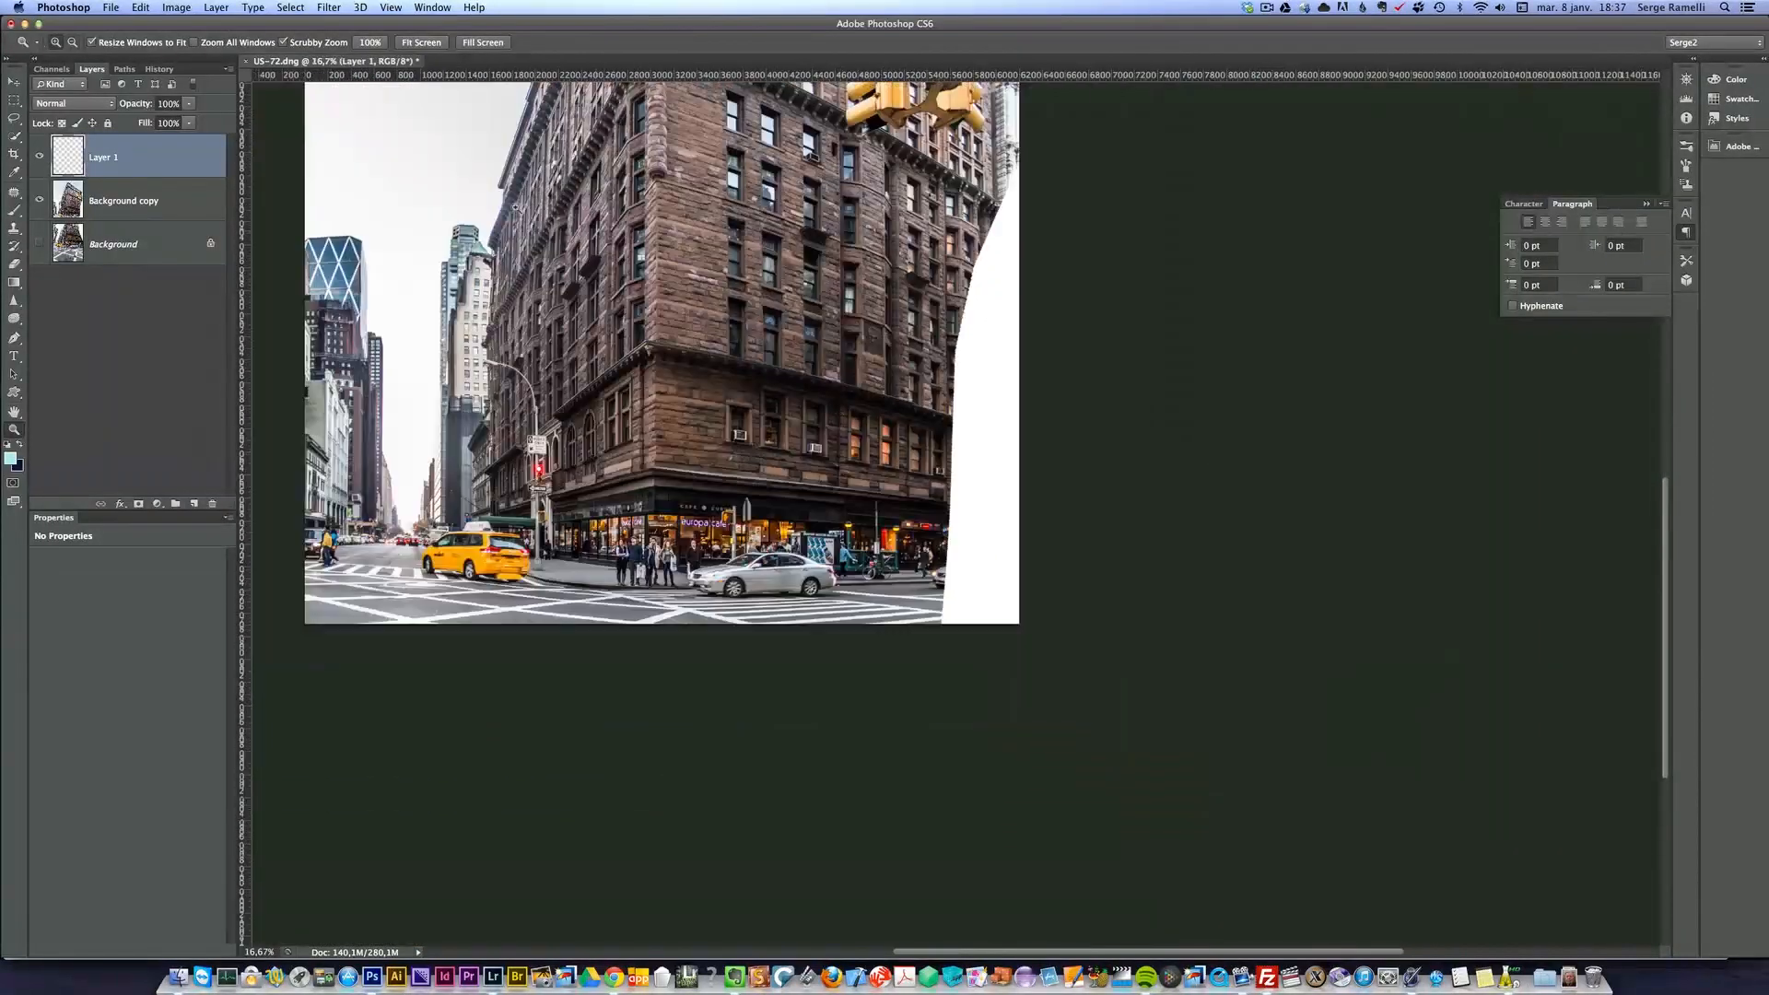
- Select the white gap beside the brown building on the Background copy layer with the Quick Selection tool
{"action": "left_click", "coordinate": [84, 201]}
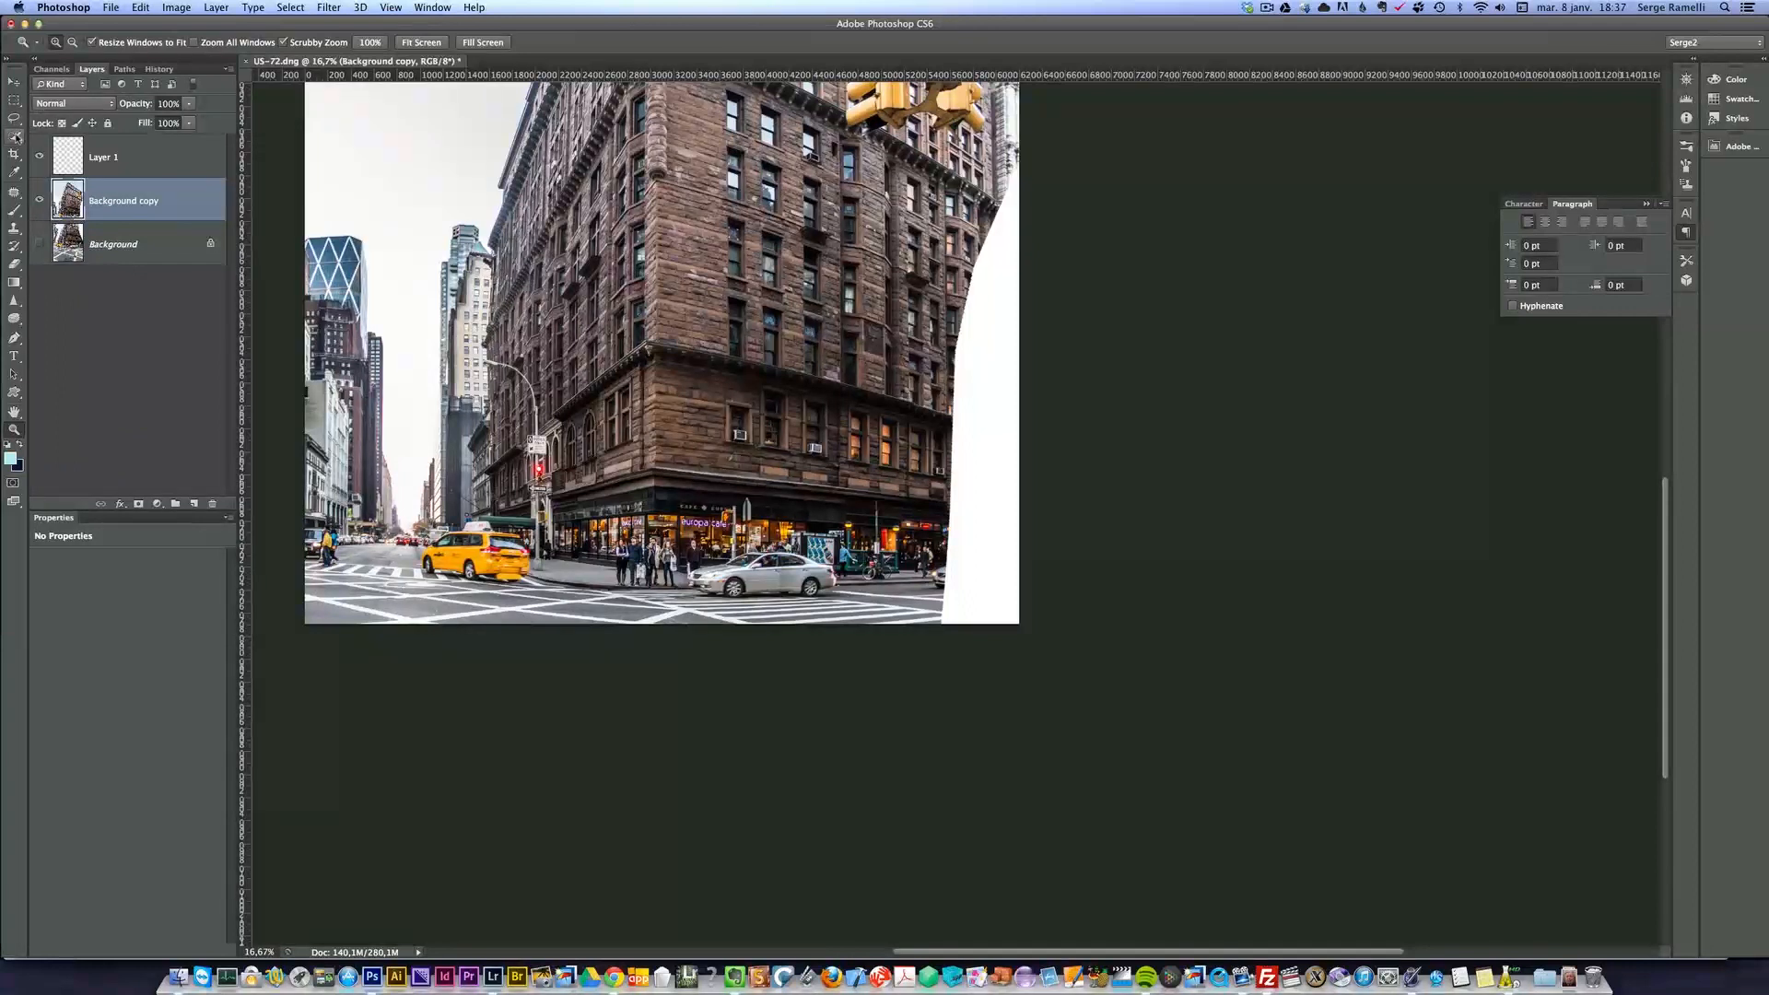
{"action": "left_click_drag", "start_coordinate": [15, 138], "coordinate": [78, 150]}
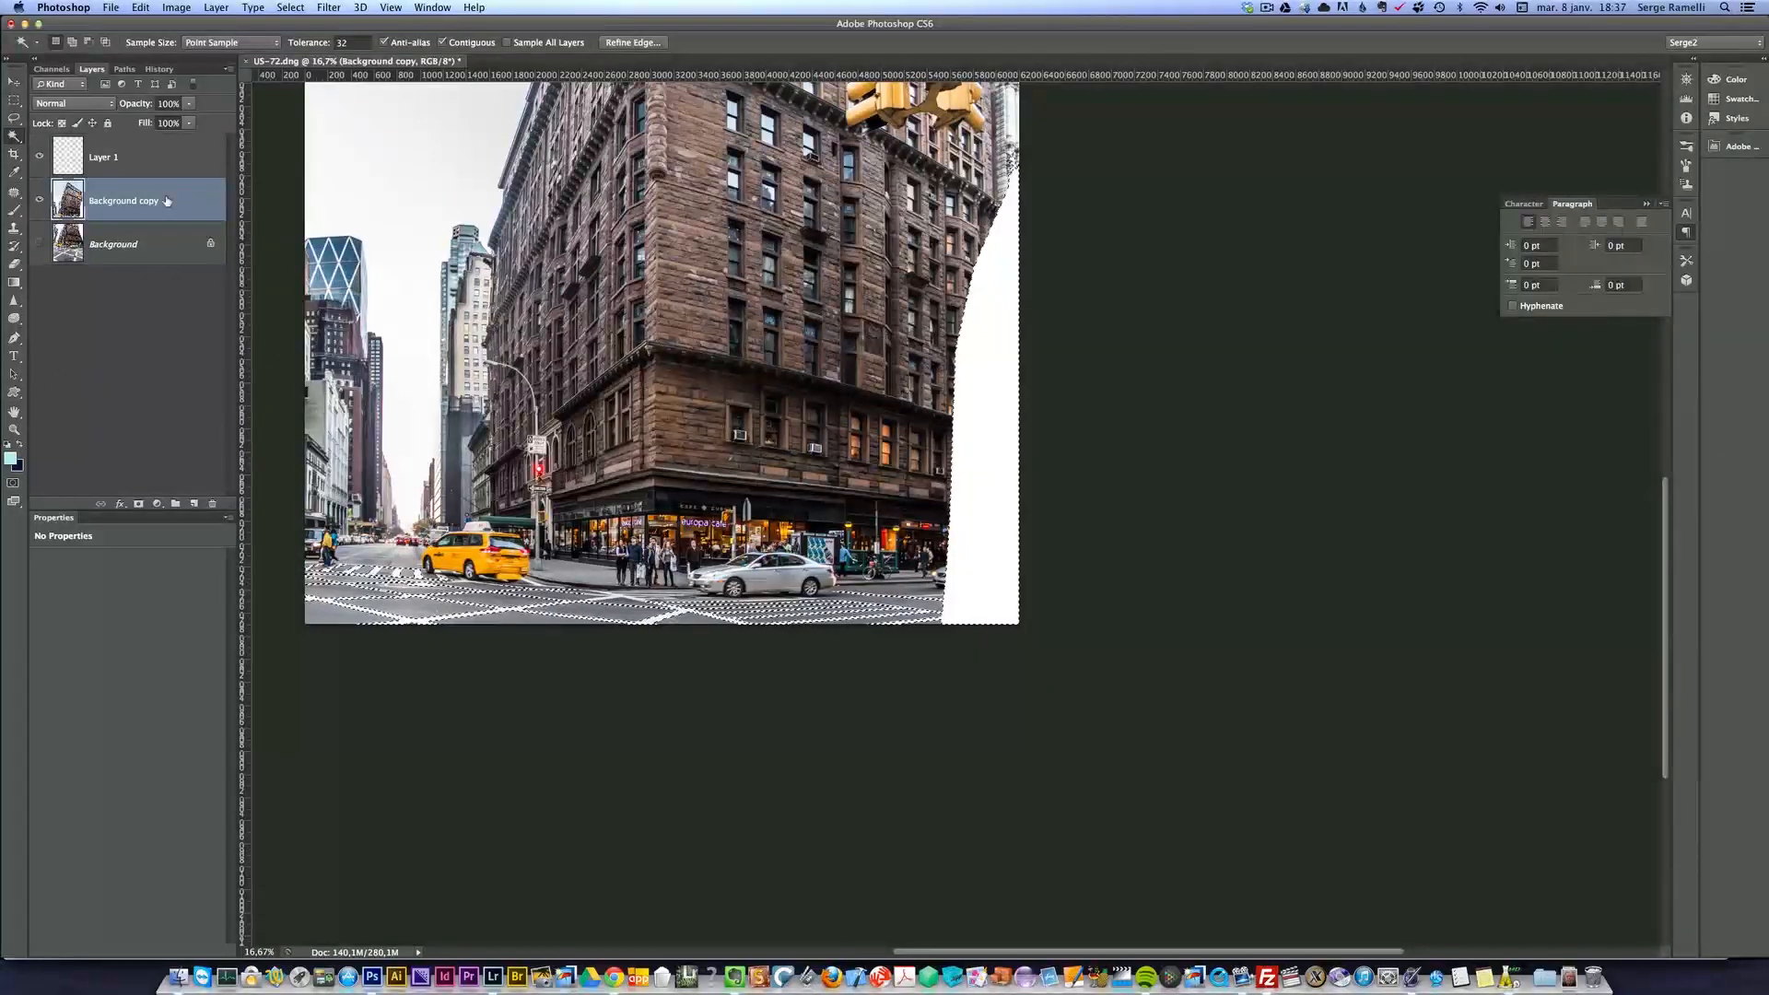
{"action": "key", "text": "super+d"}
{"action": "left_click_drag", "start_coordinate": [16, 137], "coordinate": [78, 140]}
{"action": "left_click_drag", "start_coordinate": [1004, 302], "coordinate": [987, 484]}
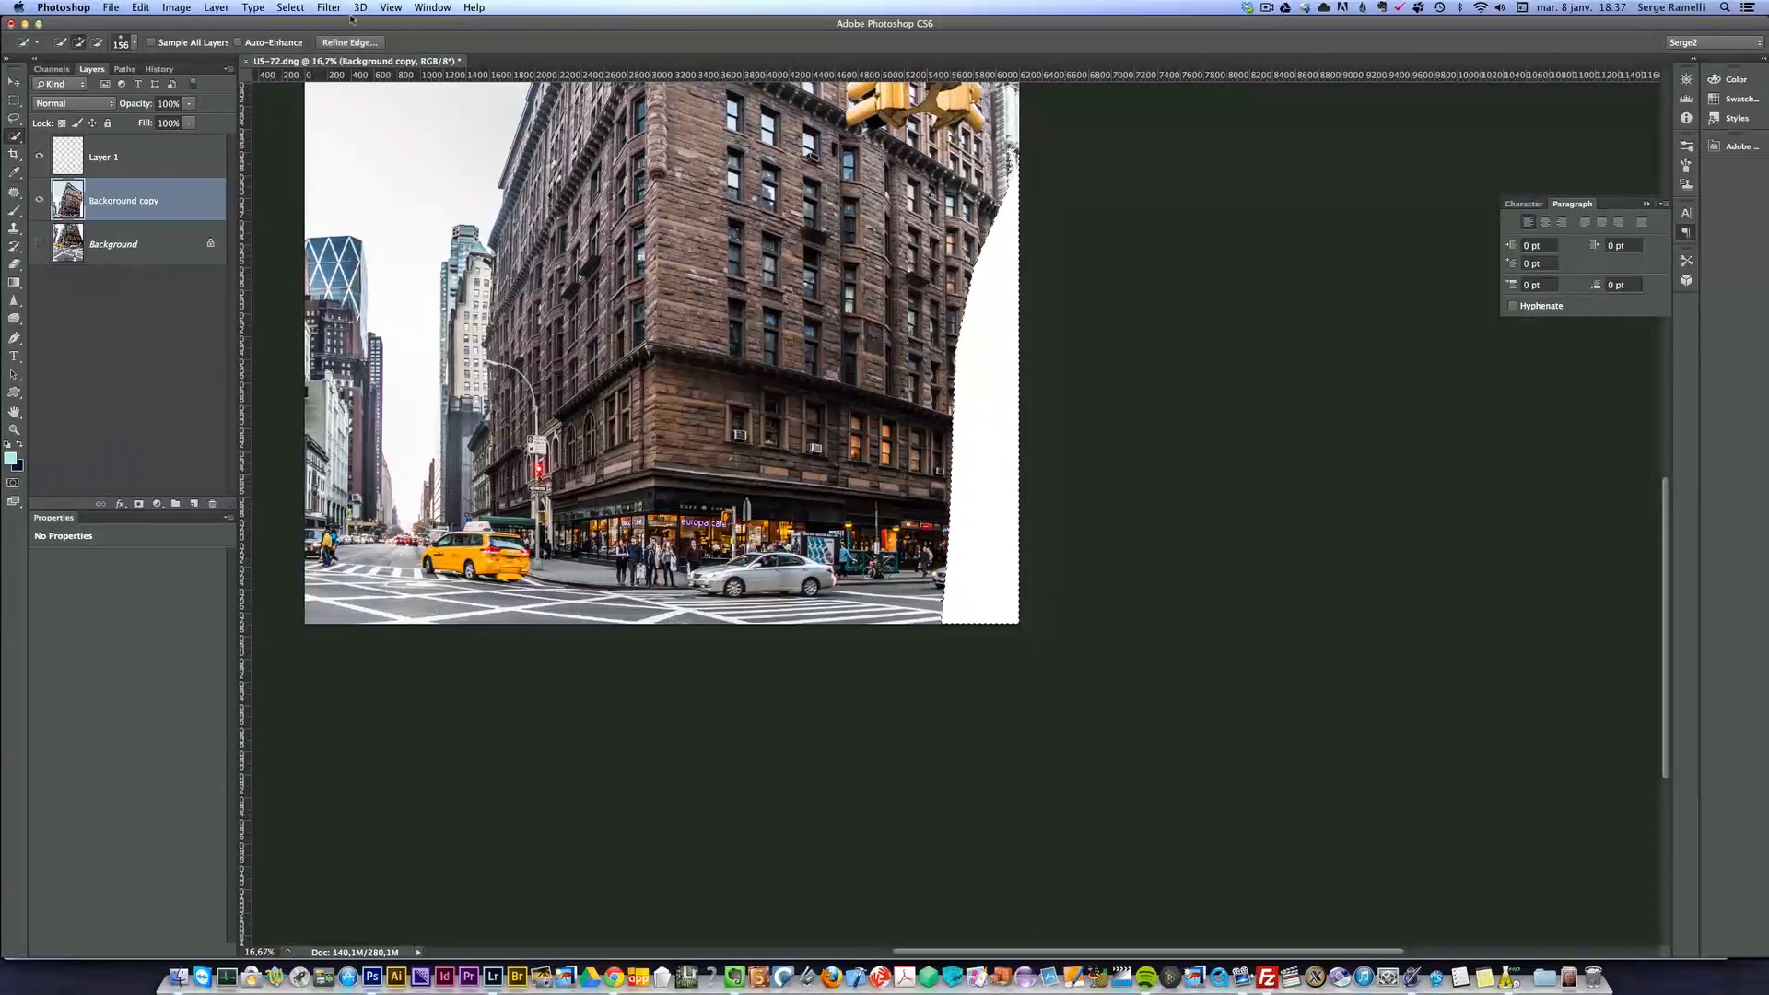
- Expand the selection of the white gap by 10 pixels
{"action": "left_click", "coordinate": [291, 8]}
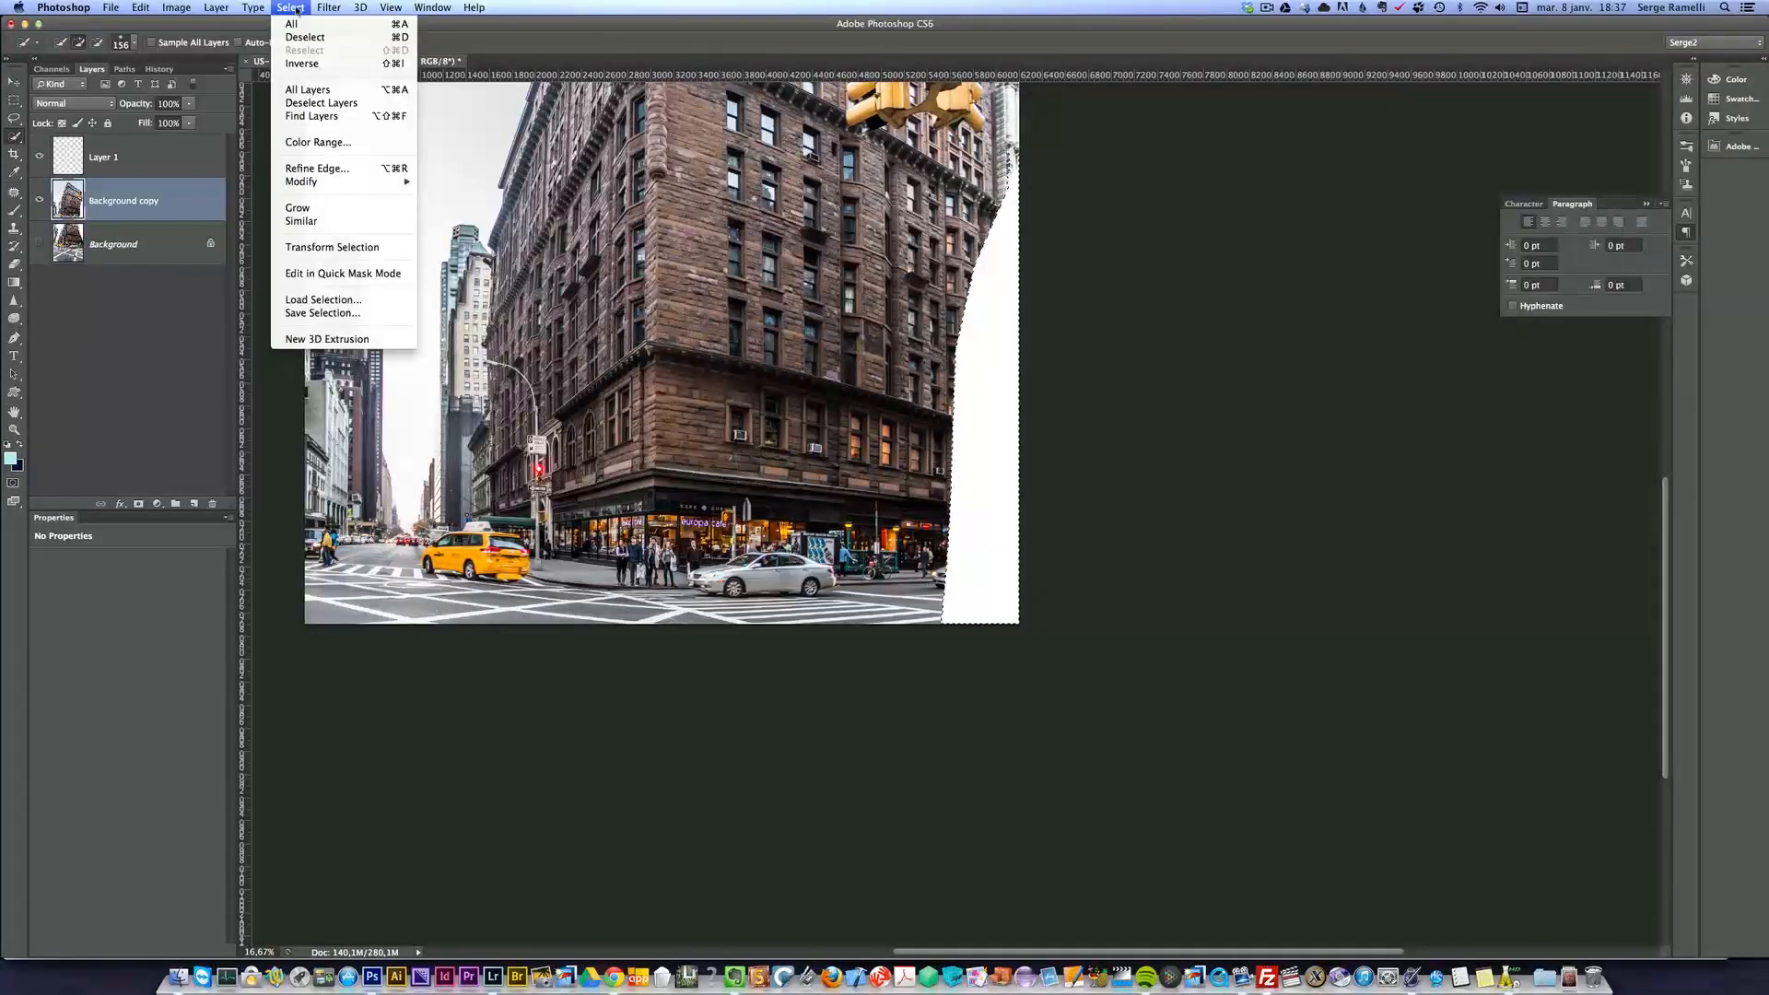
{"action": "mouse_move", "coordinate": [387, 182]}
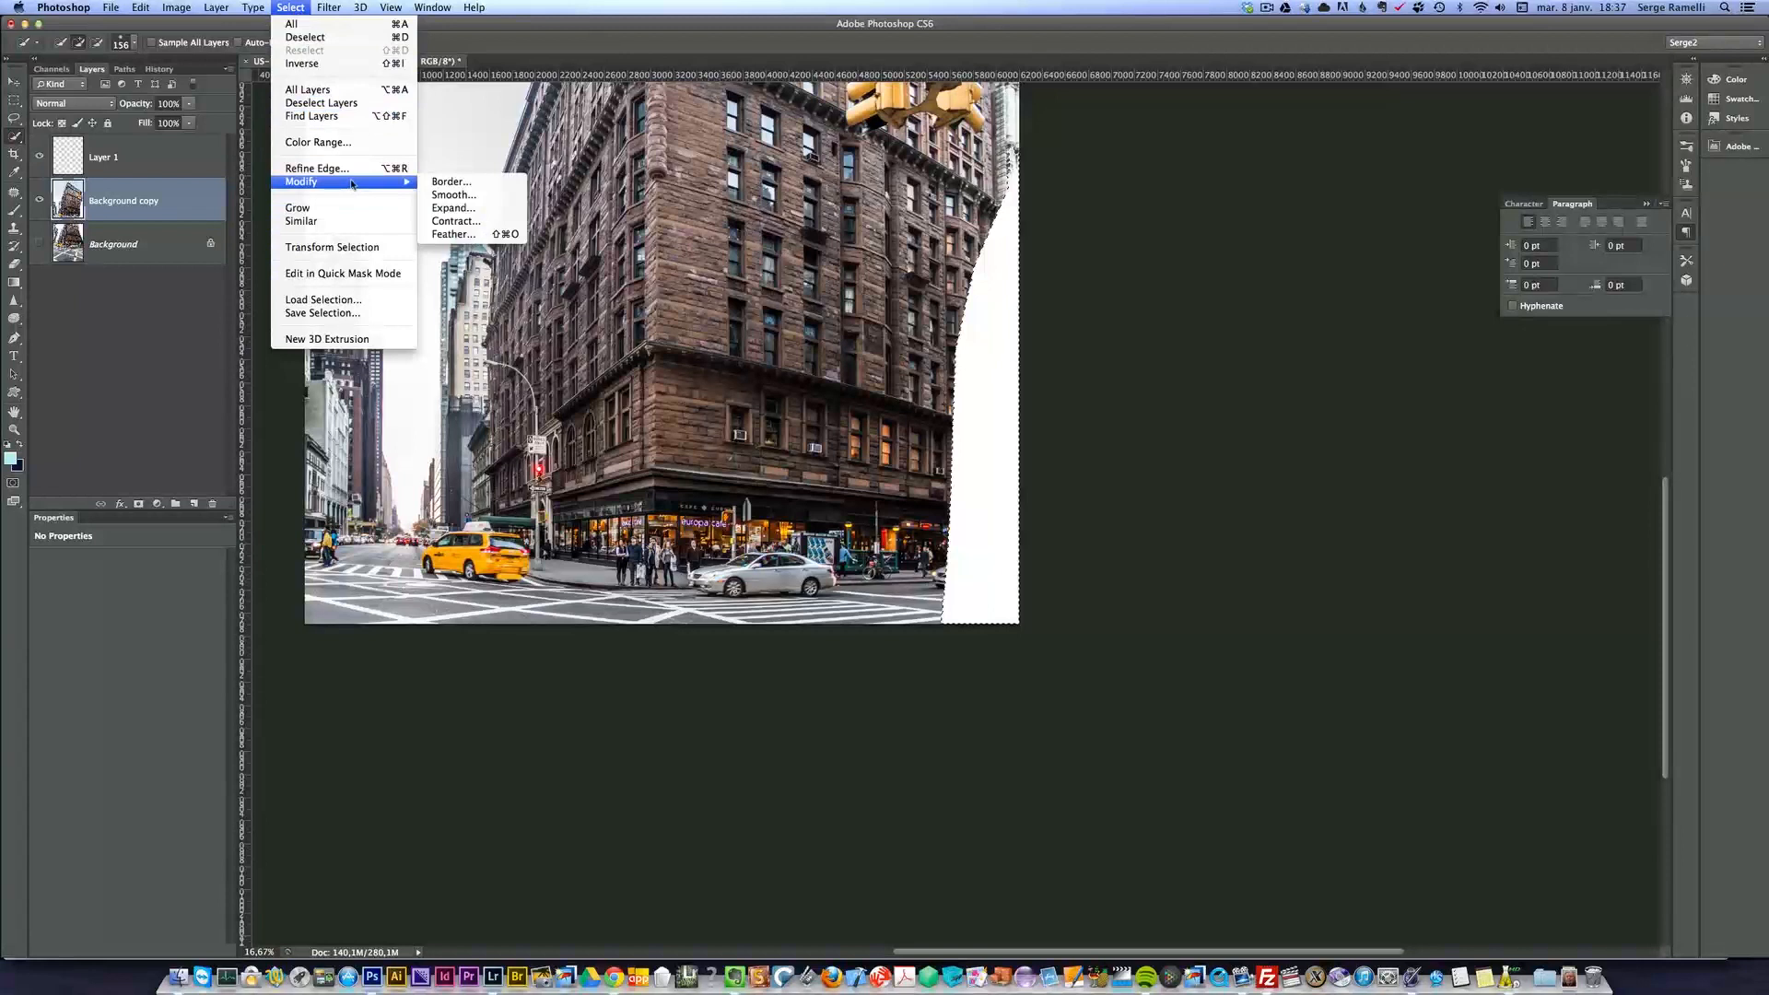
{"action": "left_click", "coordinate": [473, 208]}
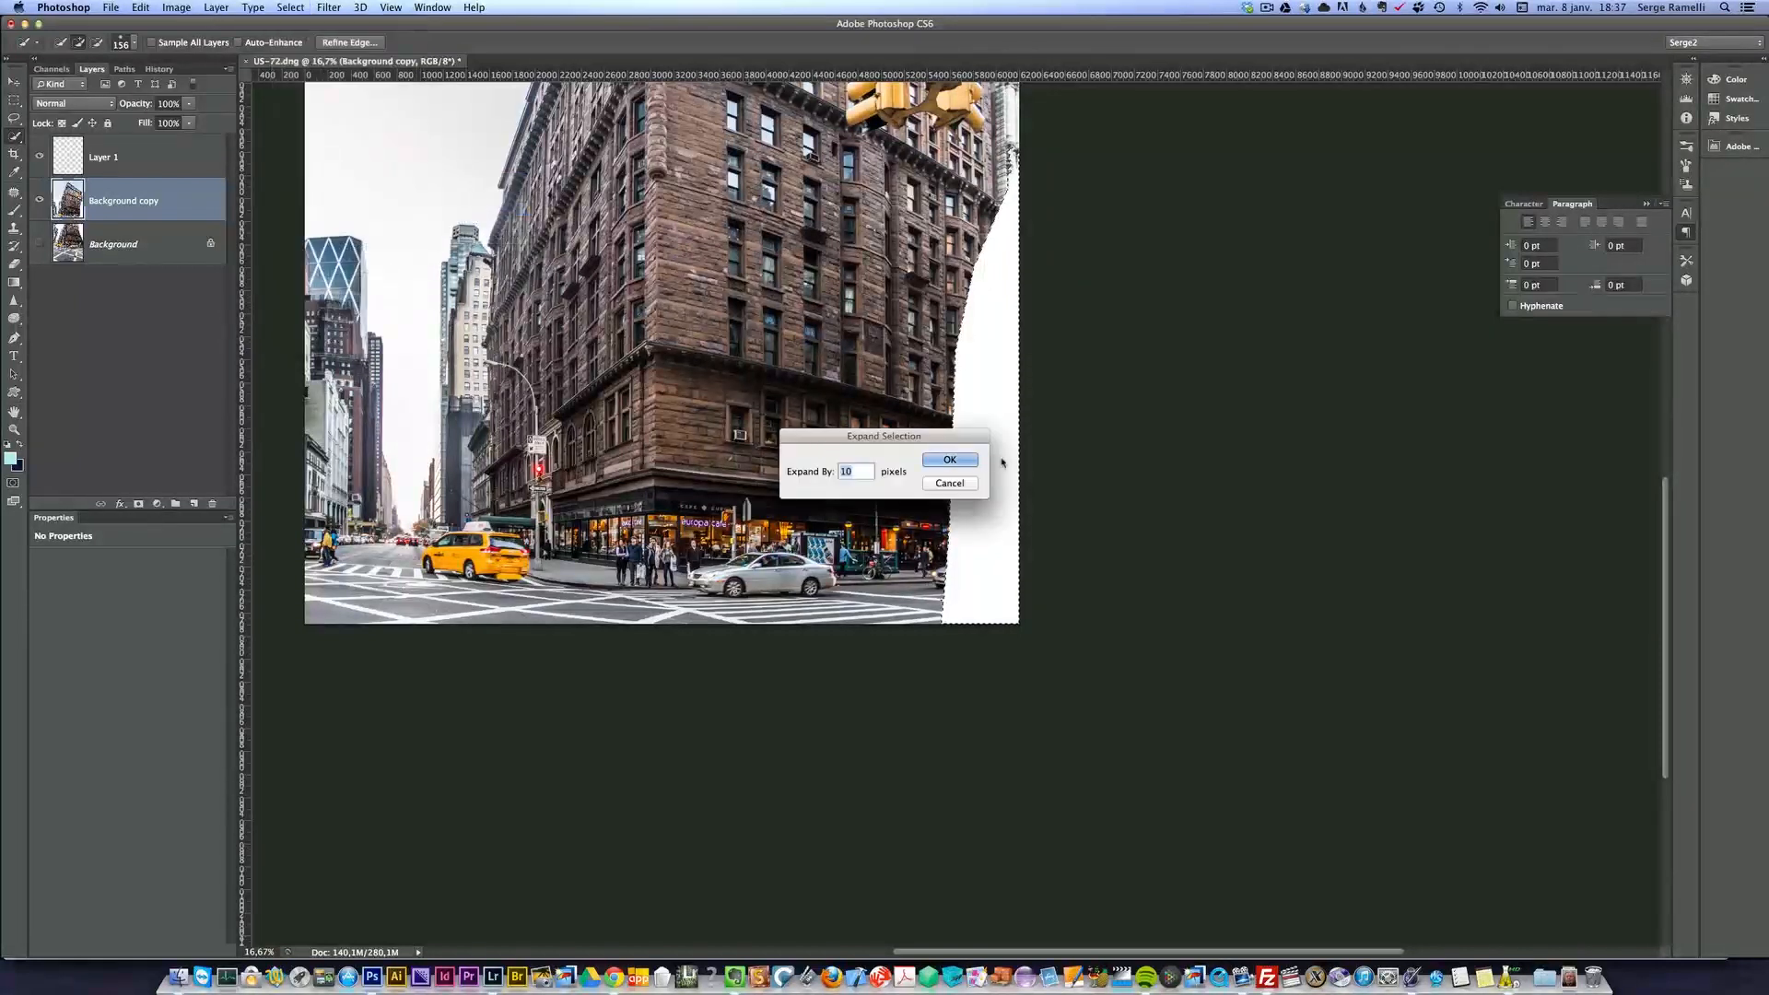
{"action": "left_click", "coordinate": [950, 459]}
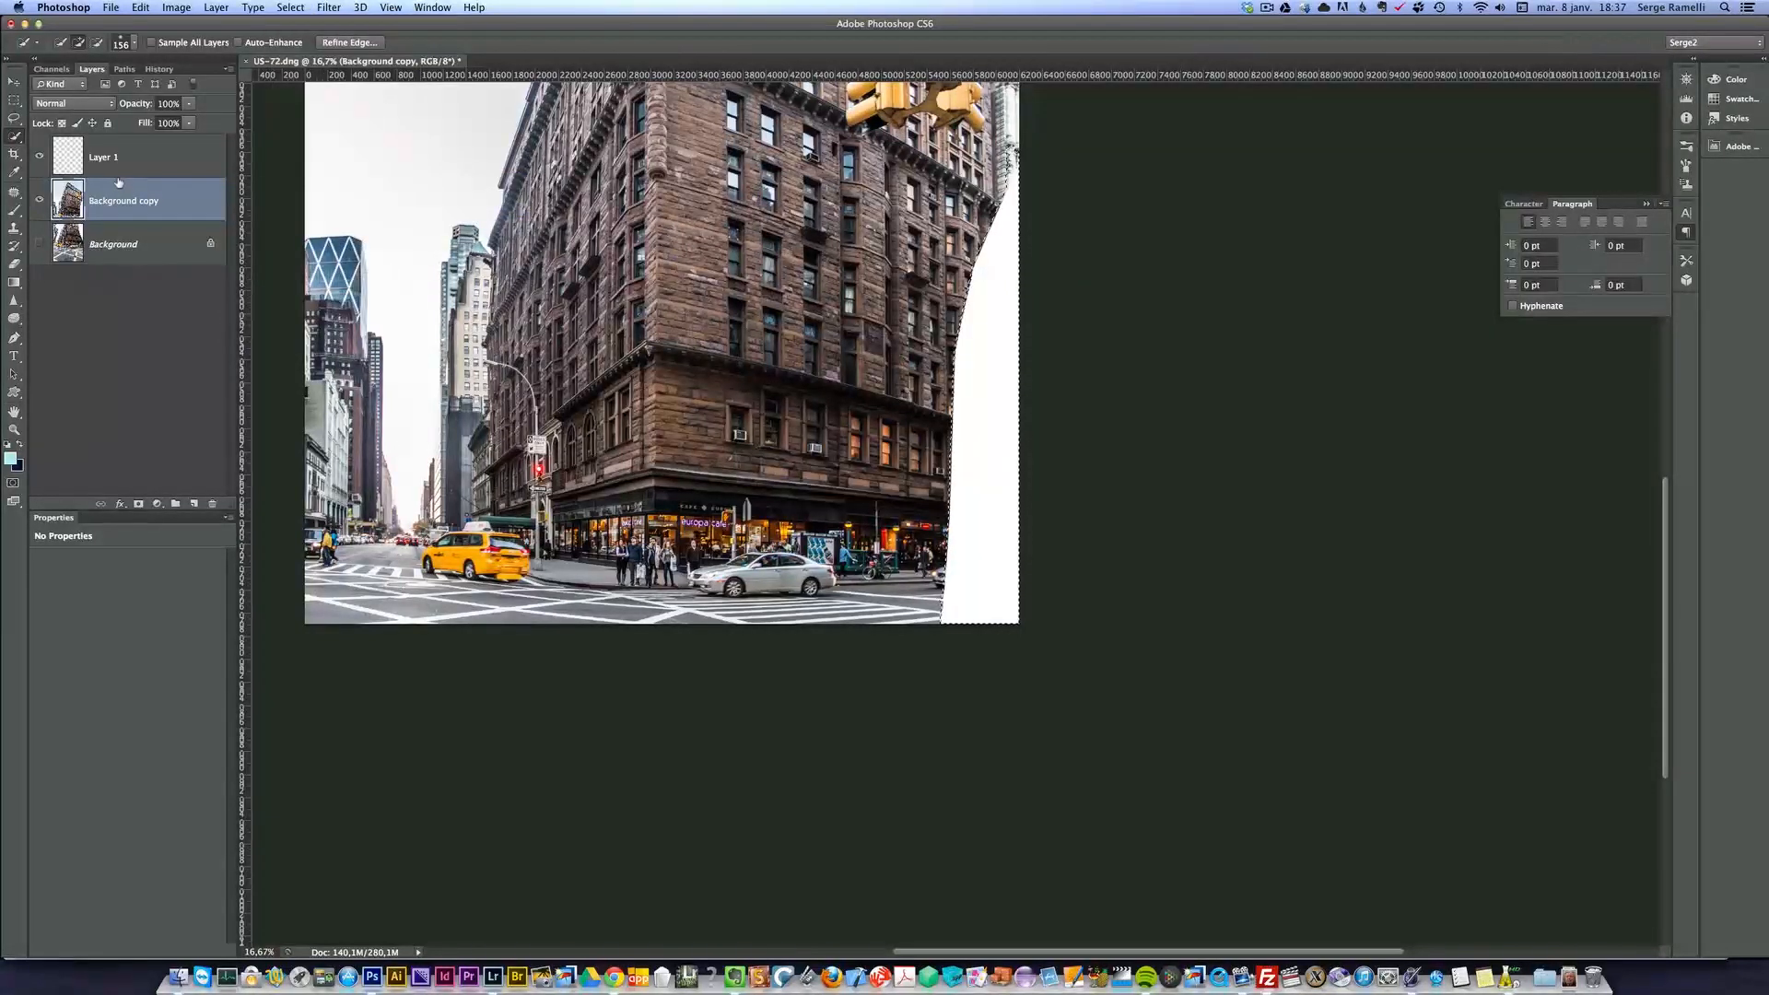
- Try a Content-Aware fill on the selected white gap in Normal mode at 100% opacity, and undo the fill
{"action": "left_click", "coordinate": [140, 8]}
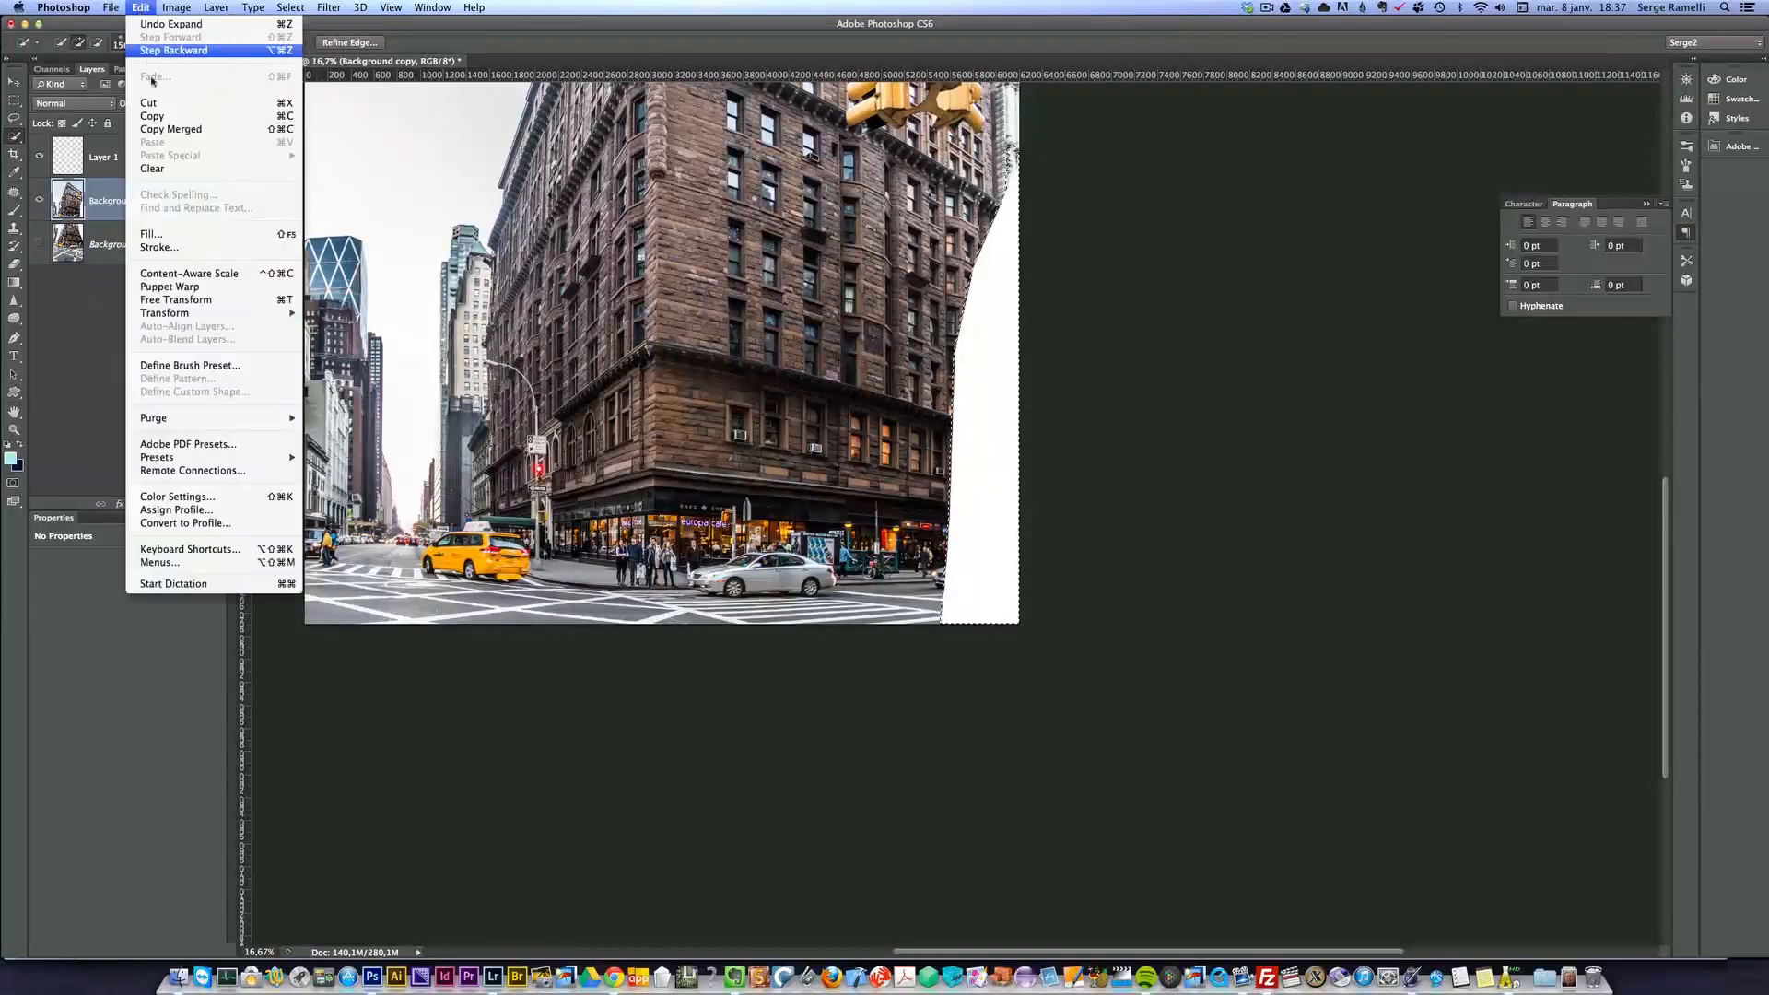
{"action": "left_click", "coordinate": [183, 236]}
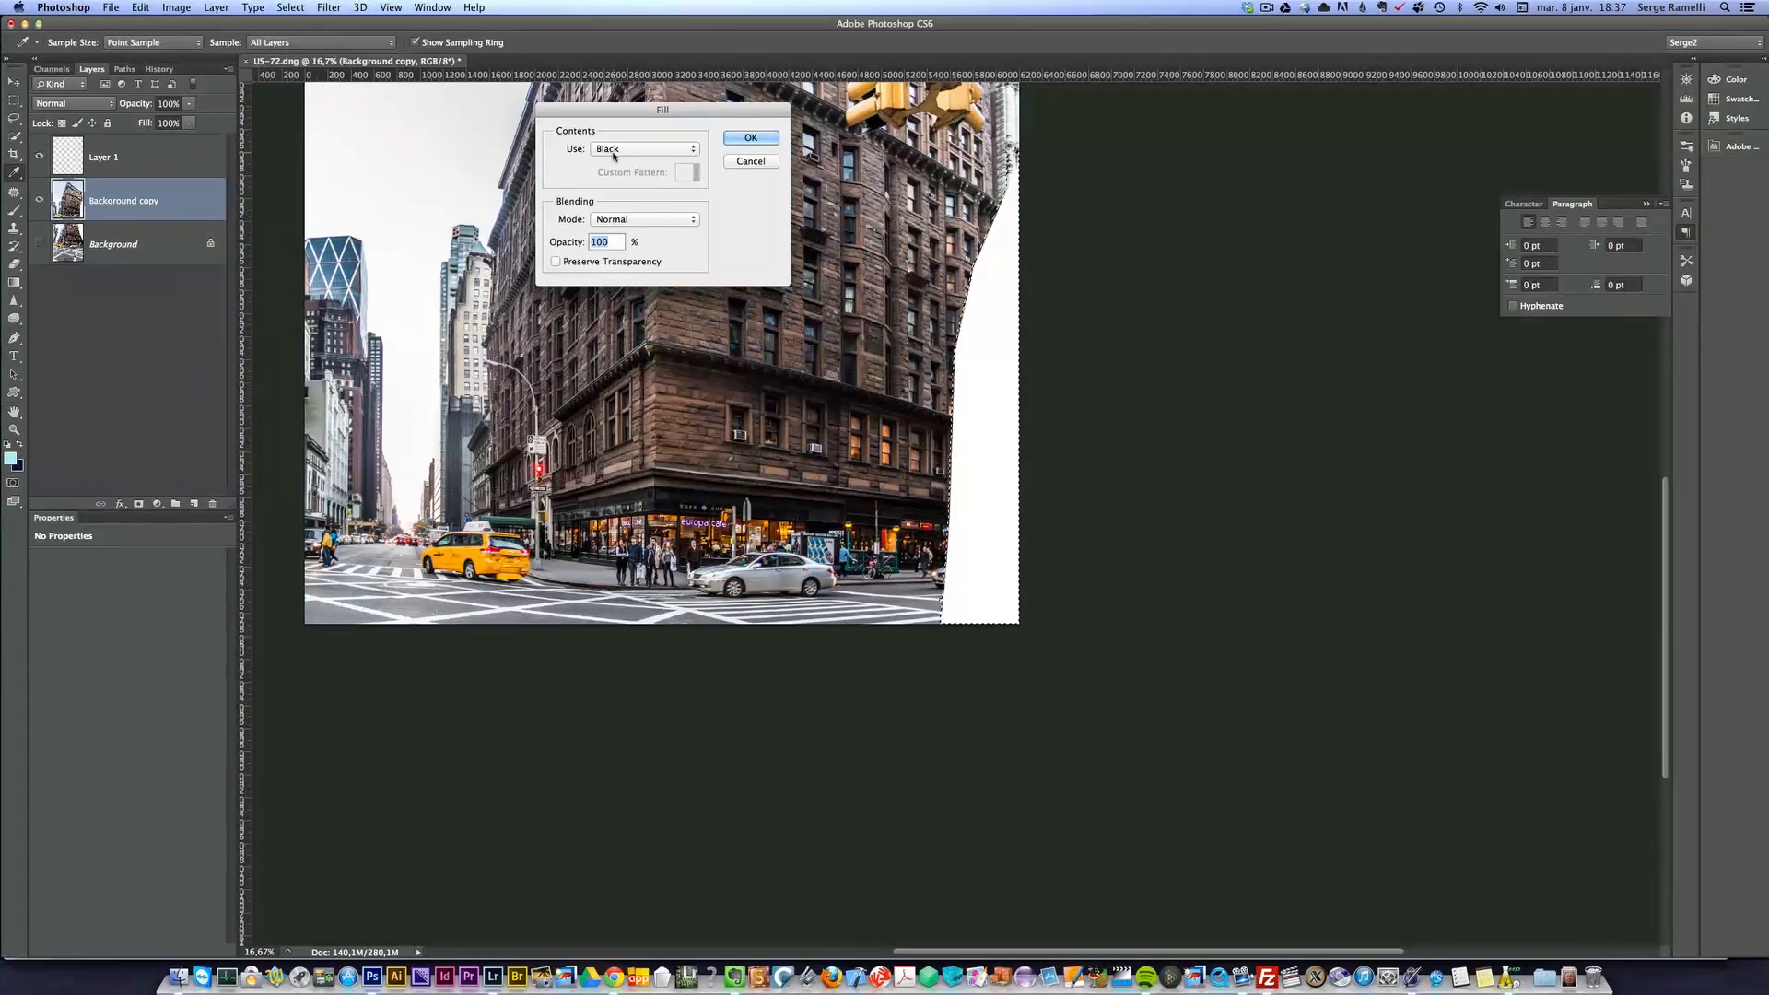
{"action": "left_click", "coordinate": [609, 148]}
{"action": "left_click", "coordinate": [629, 106]}
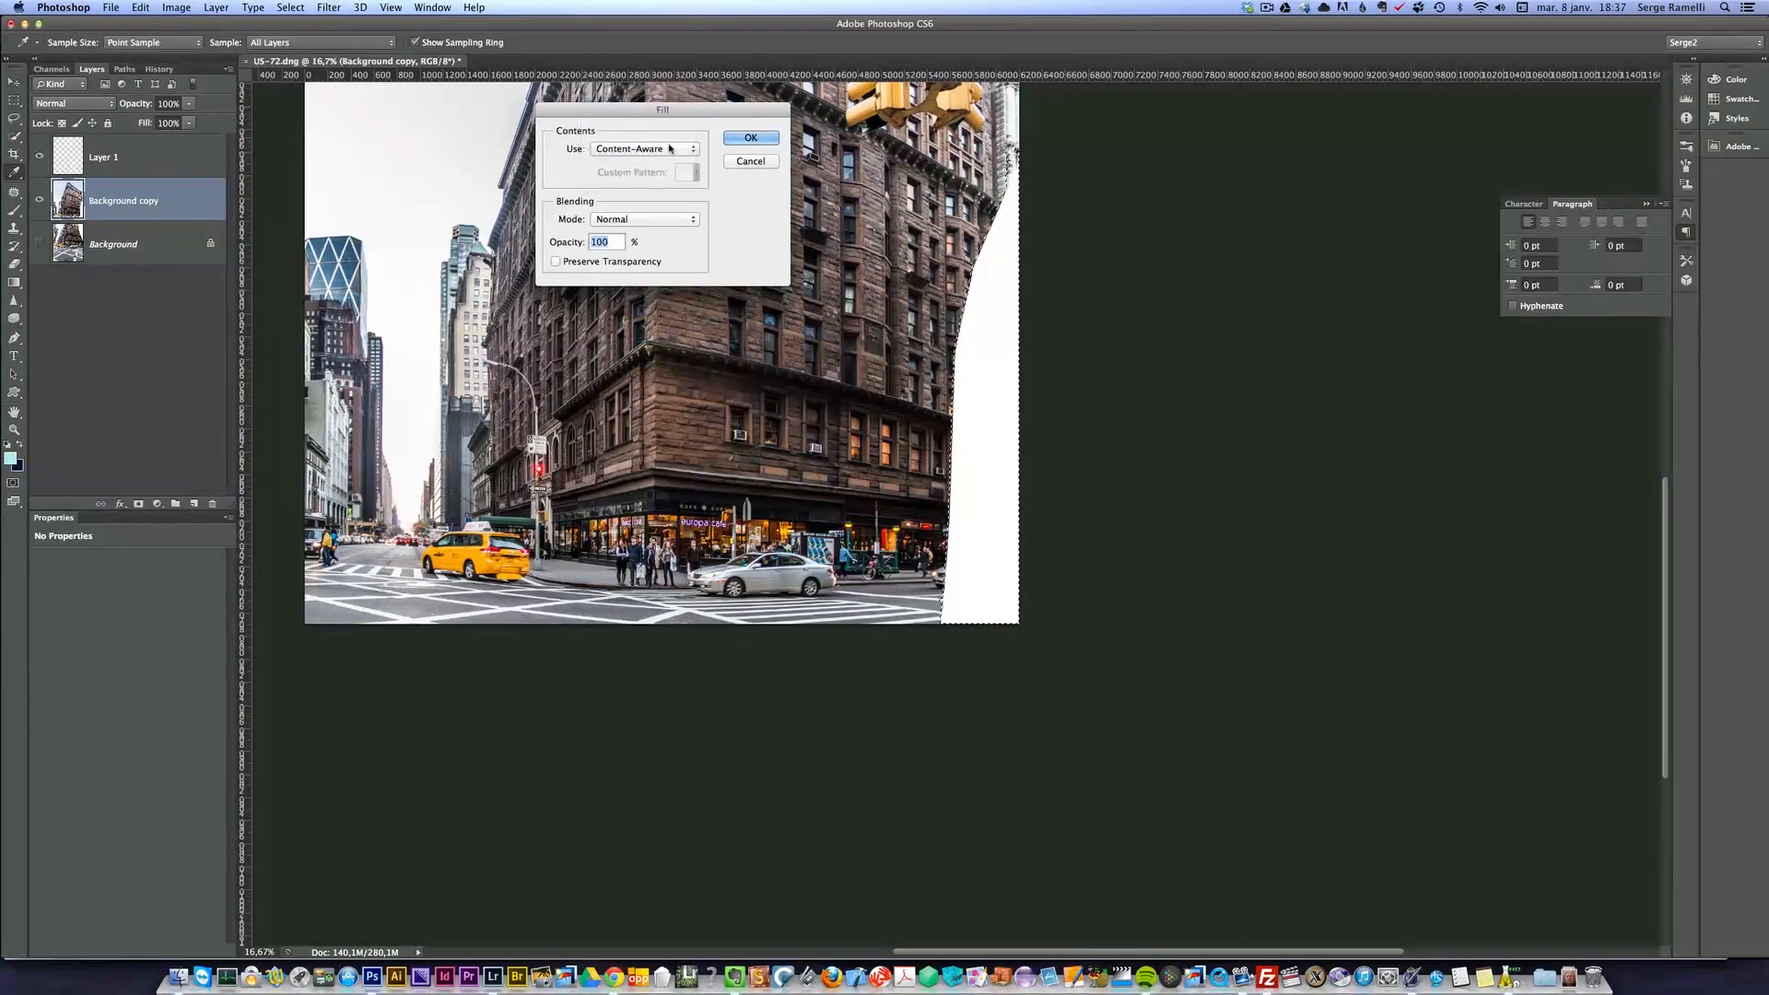
{"action": "left_click", "coordinate": [744, 138]}
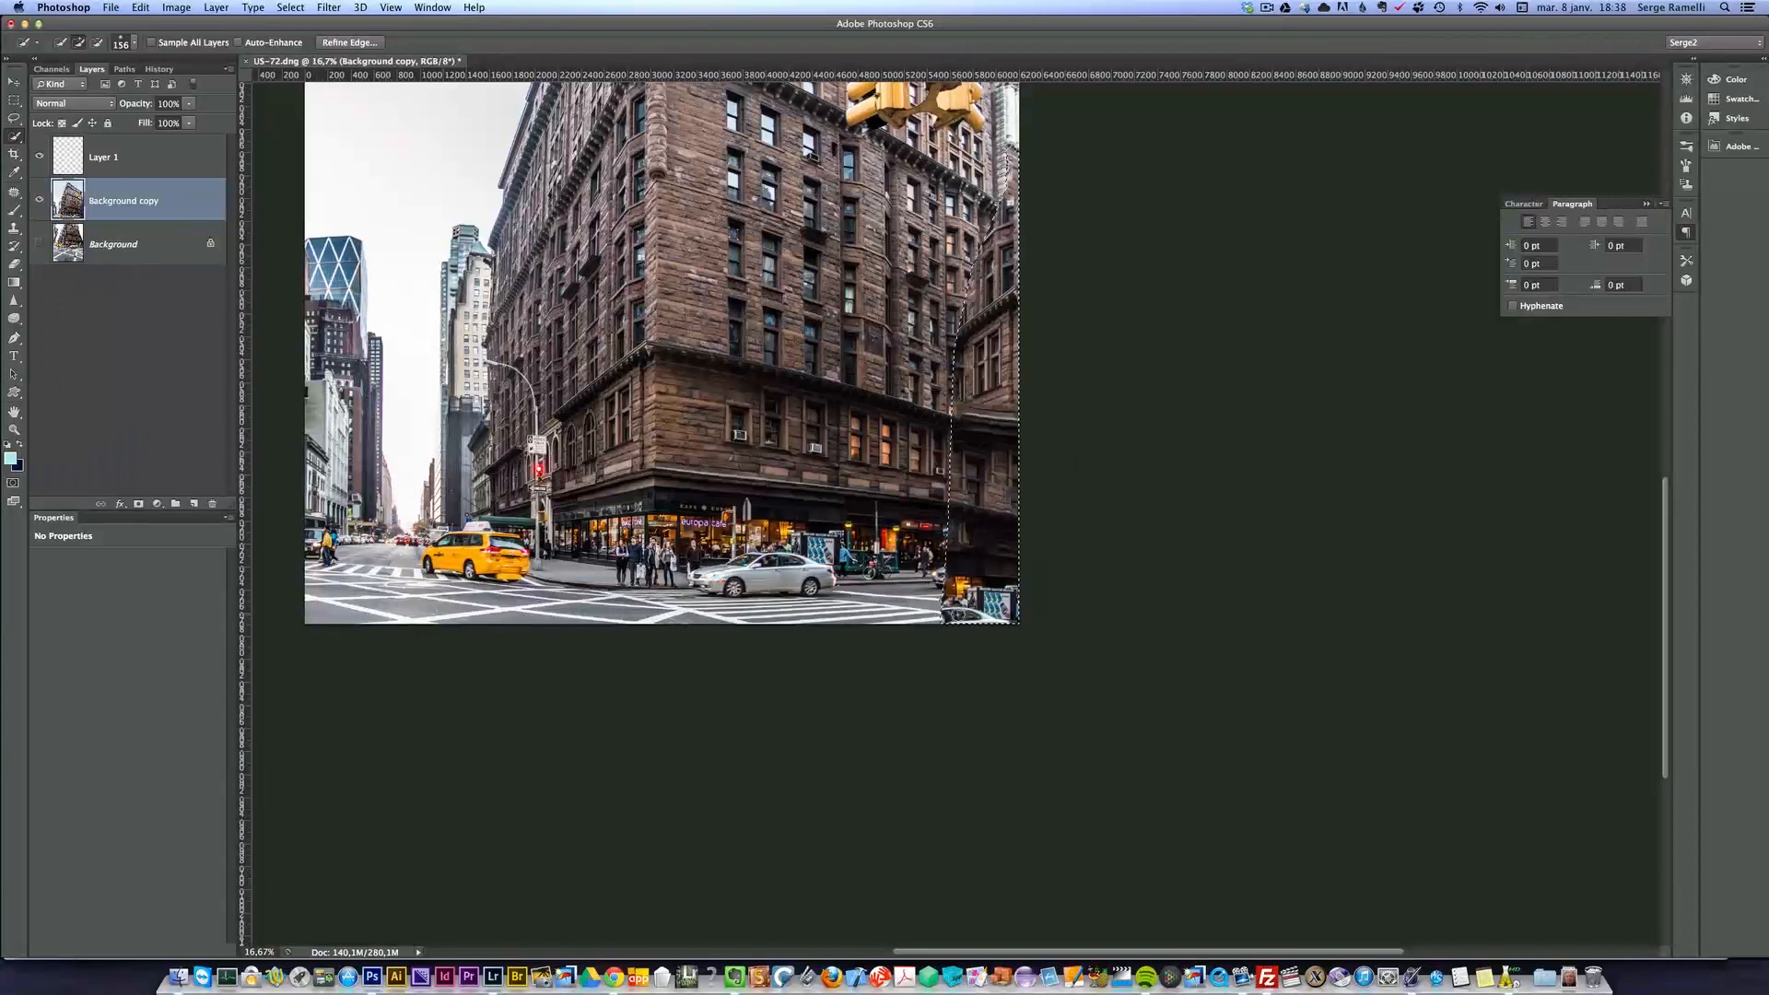
{"action": "key", "text": "super+d"}
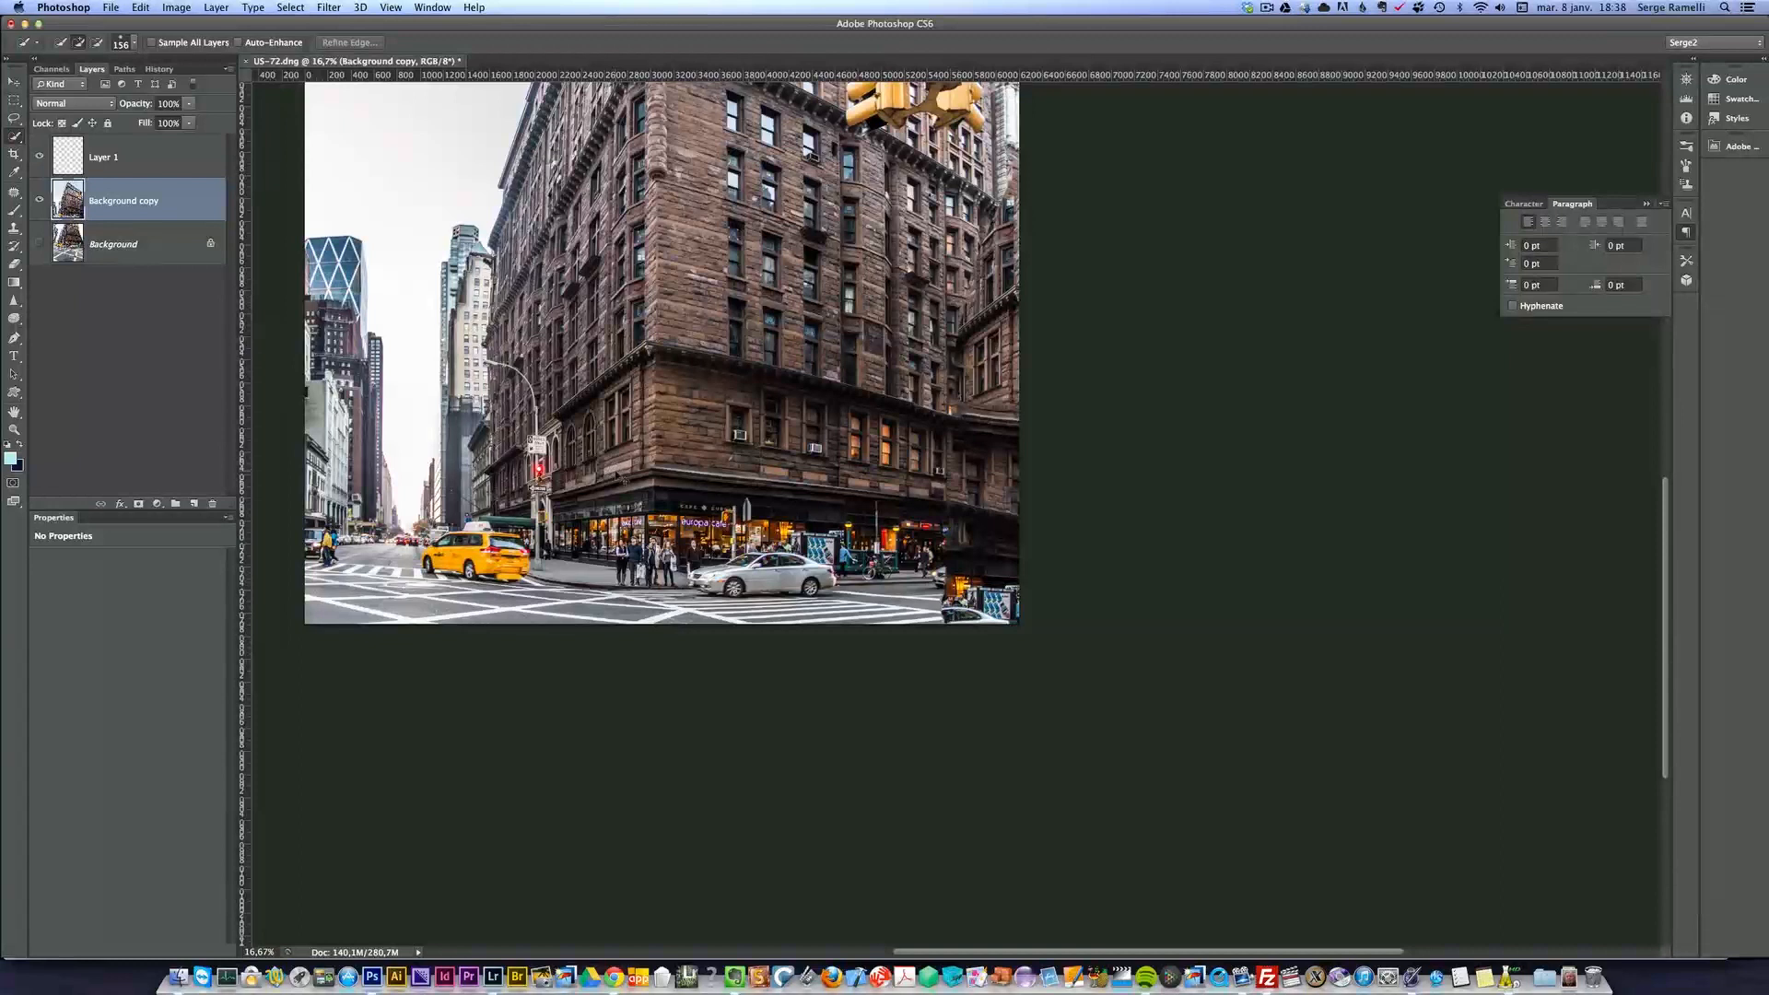
{"action": "key", "text": "super+z"}
{"action": "key", "text": "BackSpace"}
- Deselect the white gap and, on Layer 1, clone the upper brown facade over it with the Clone Stamp at size 500
{"action": "left_click", "coordinate": [150, 148]}
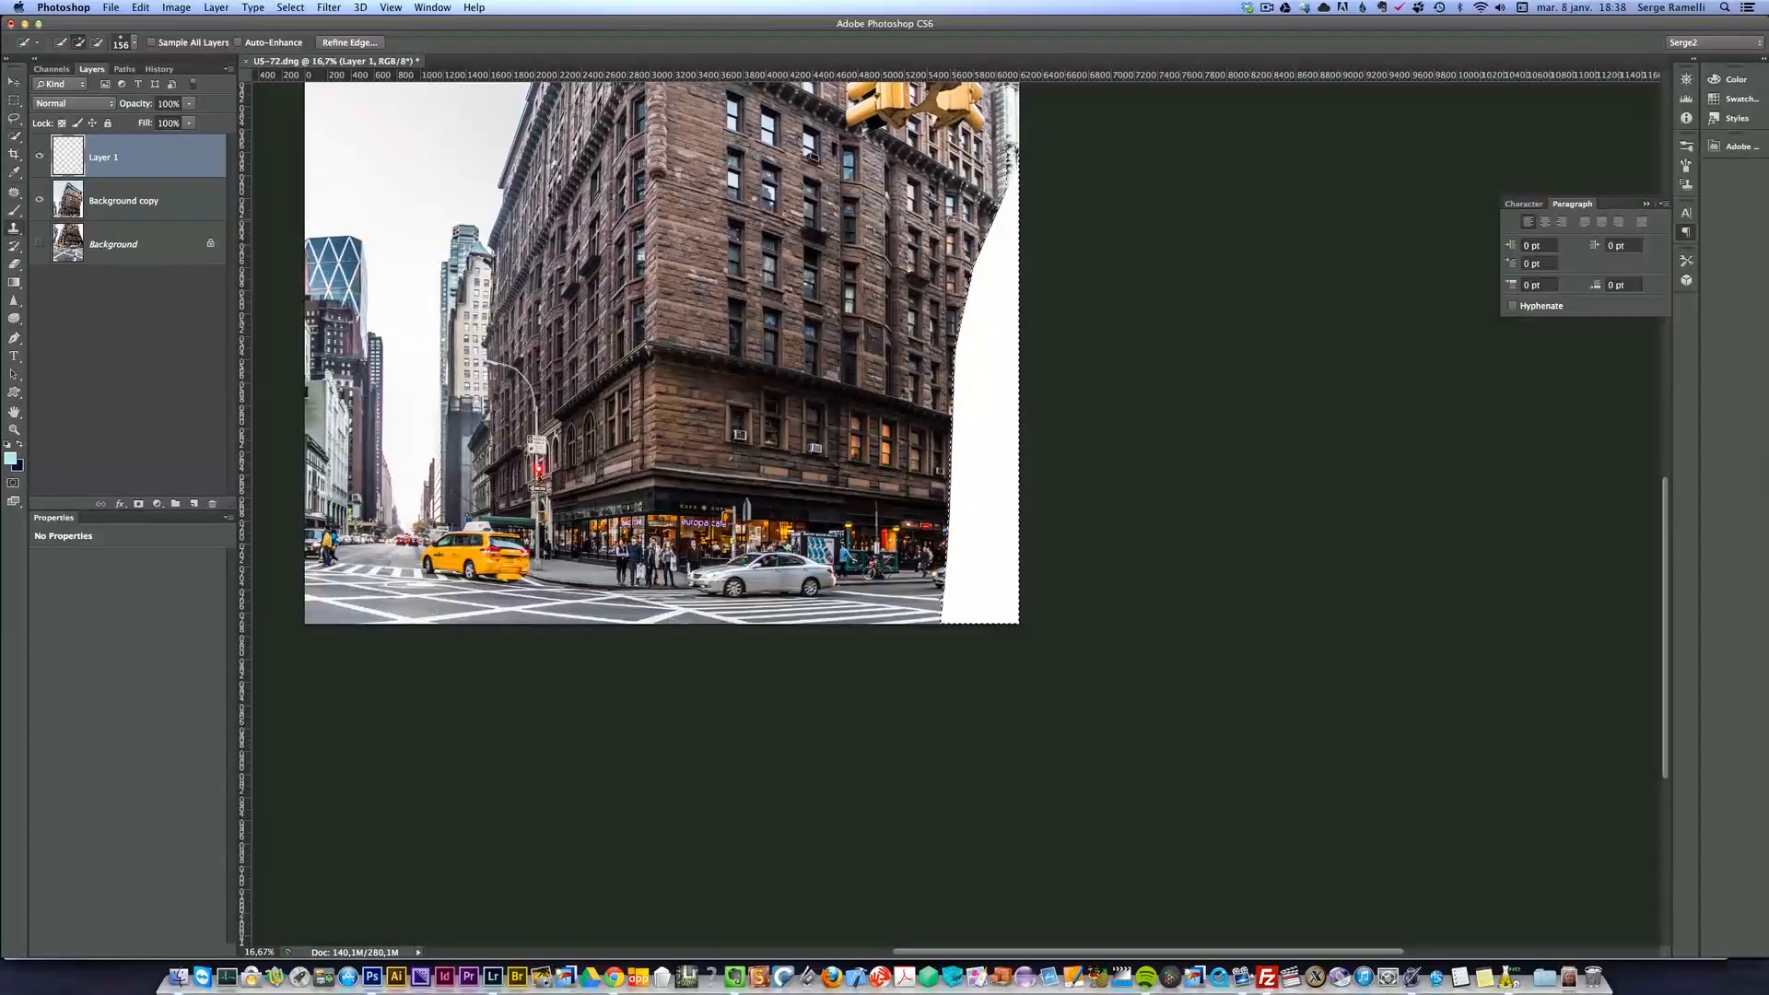
{"action": "key", "text": "s"}
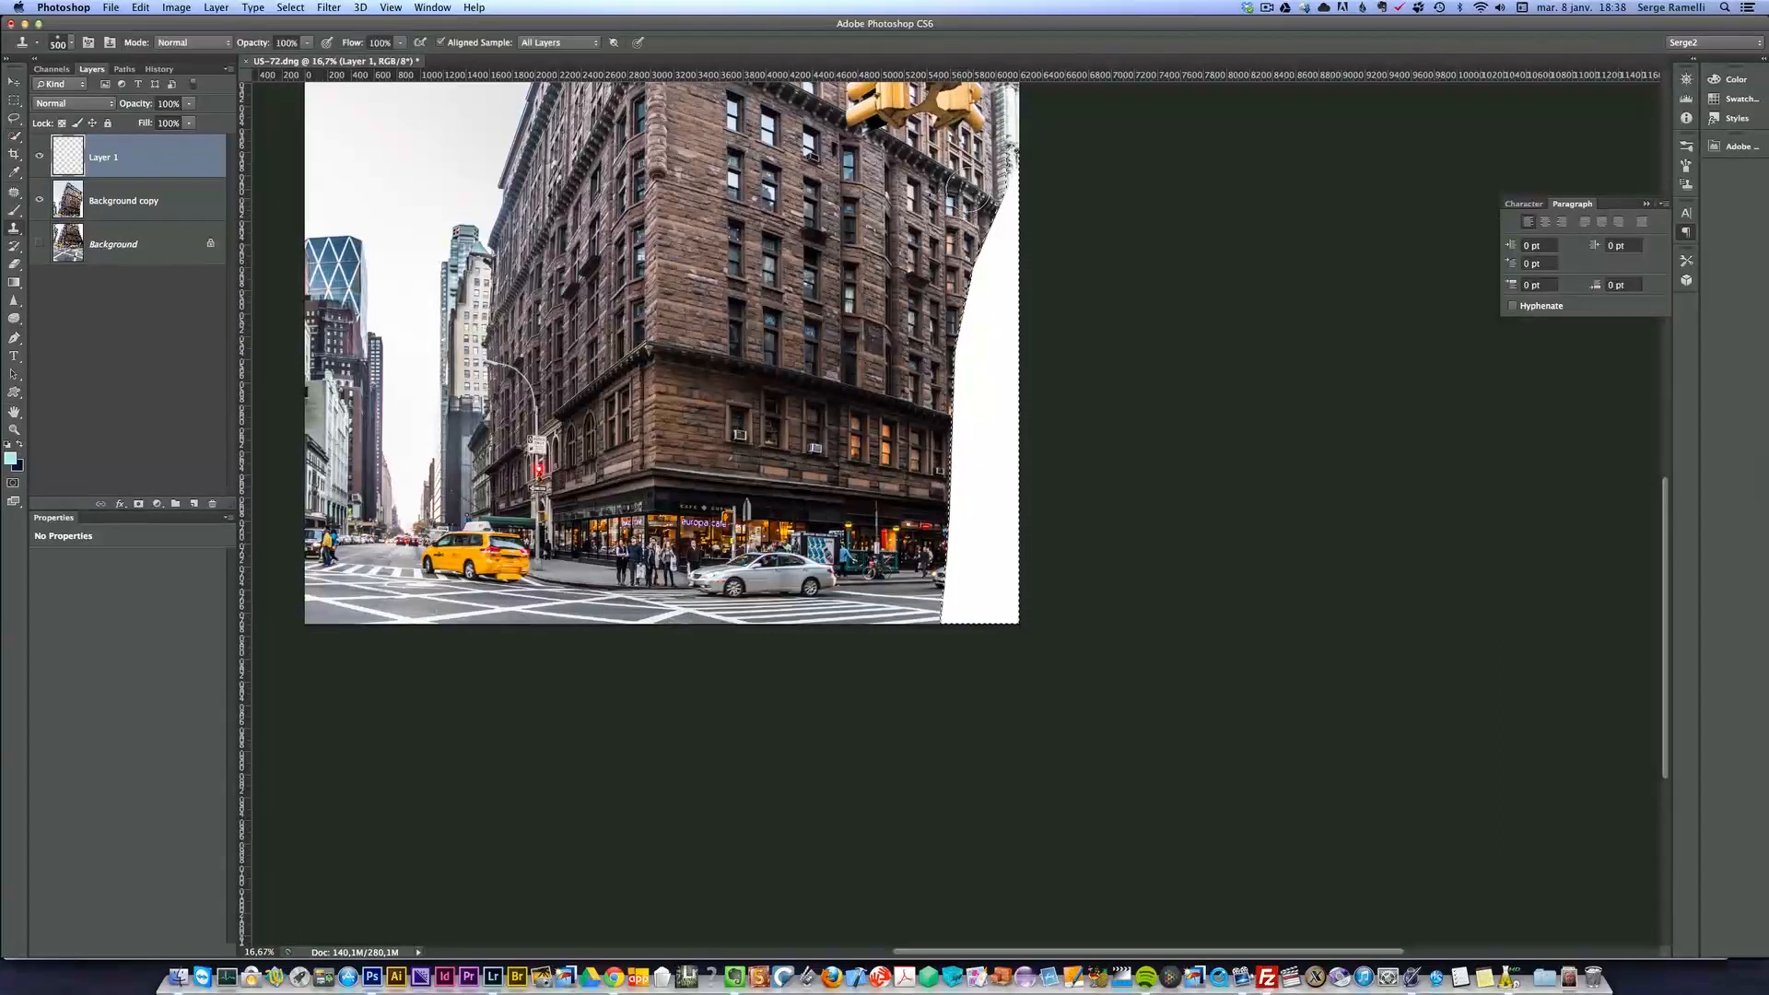
{"action": "key", "text": "super+d"}
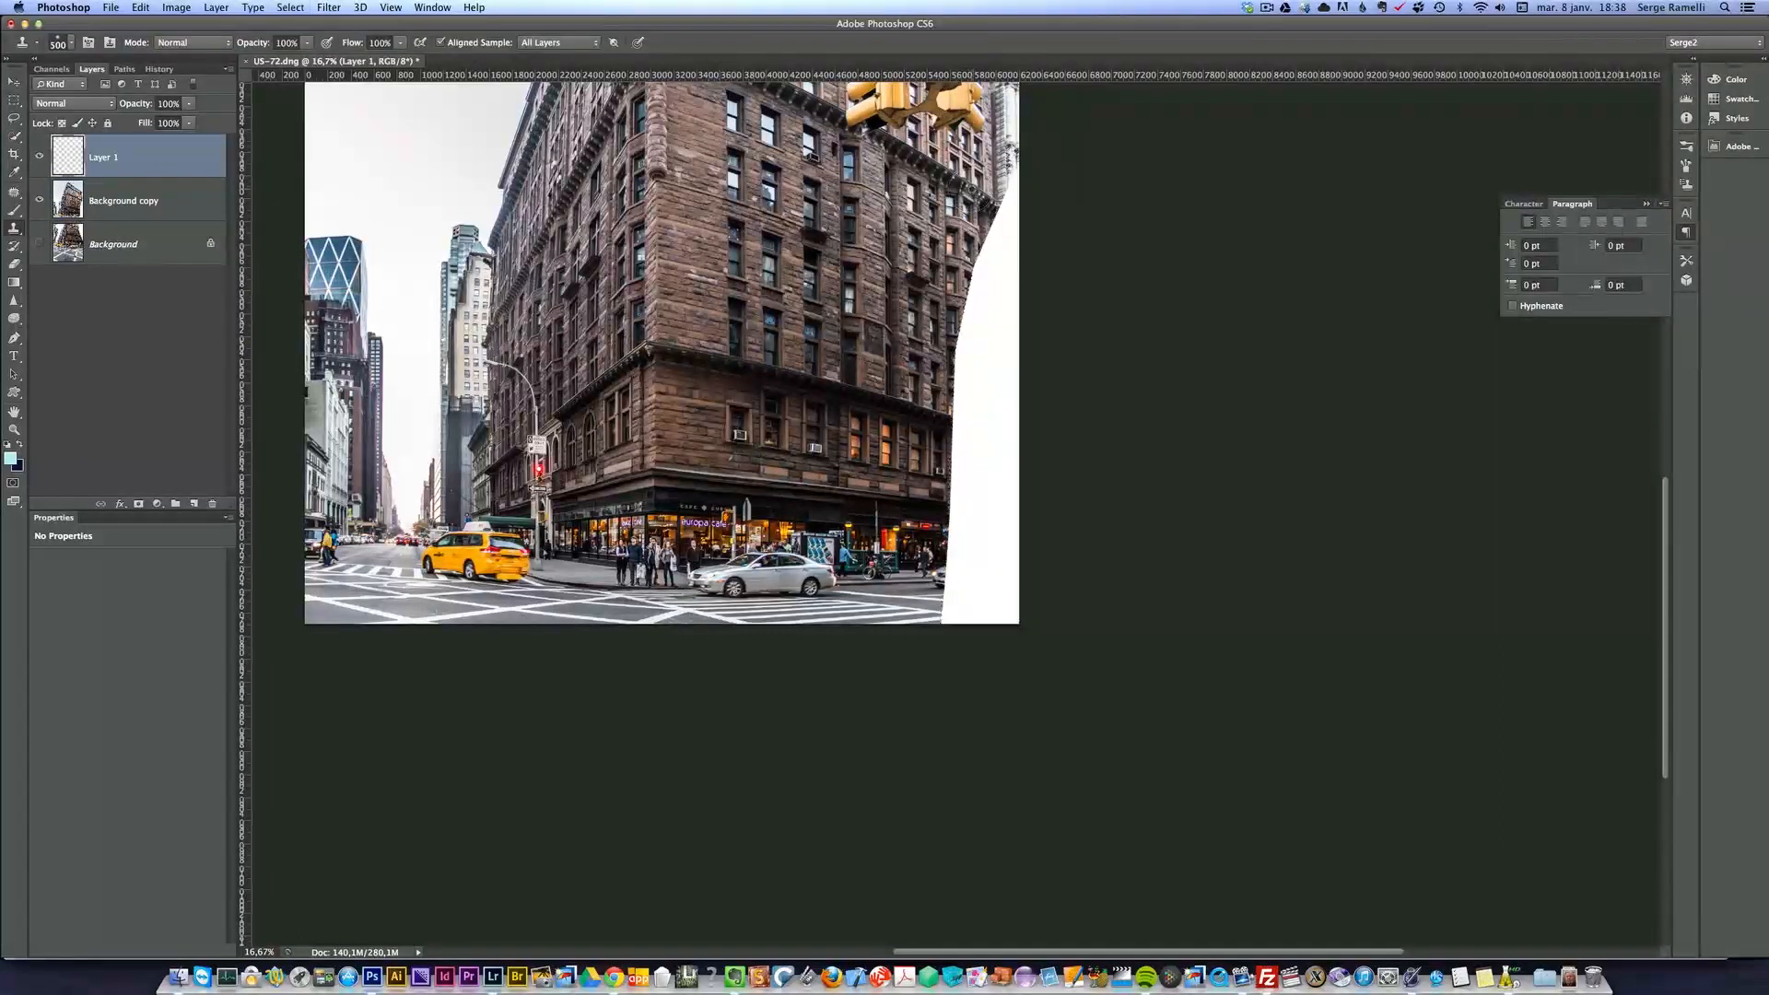
{"action": "key", "text": "z"}
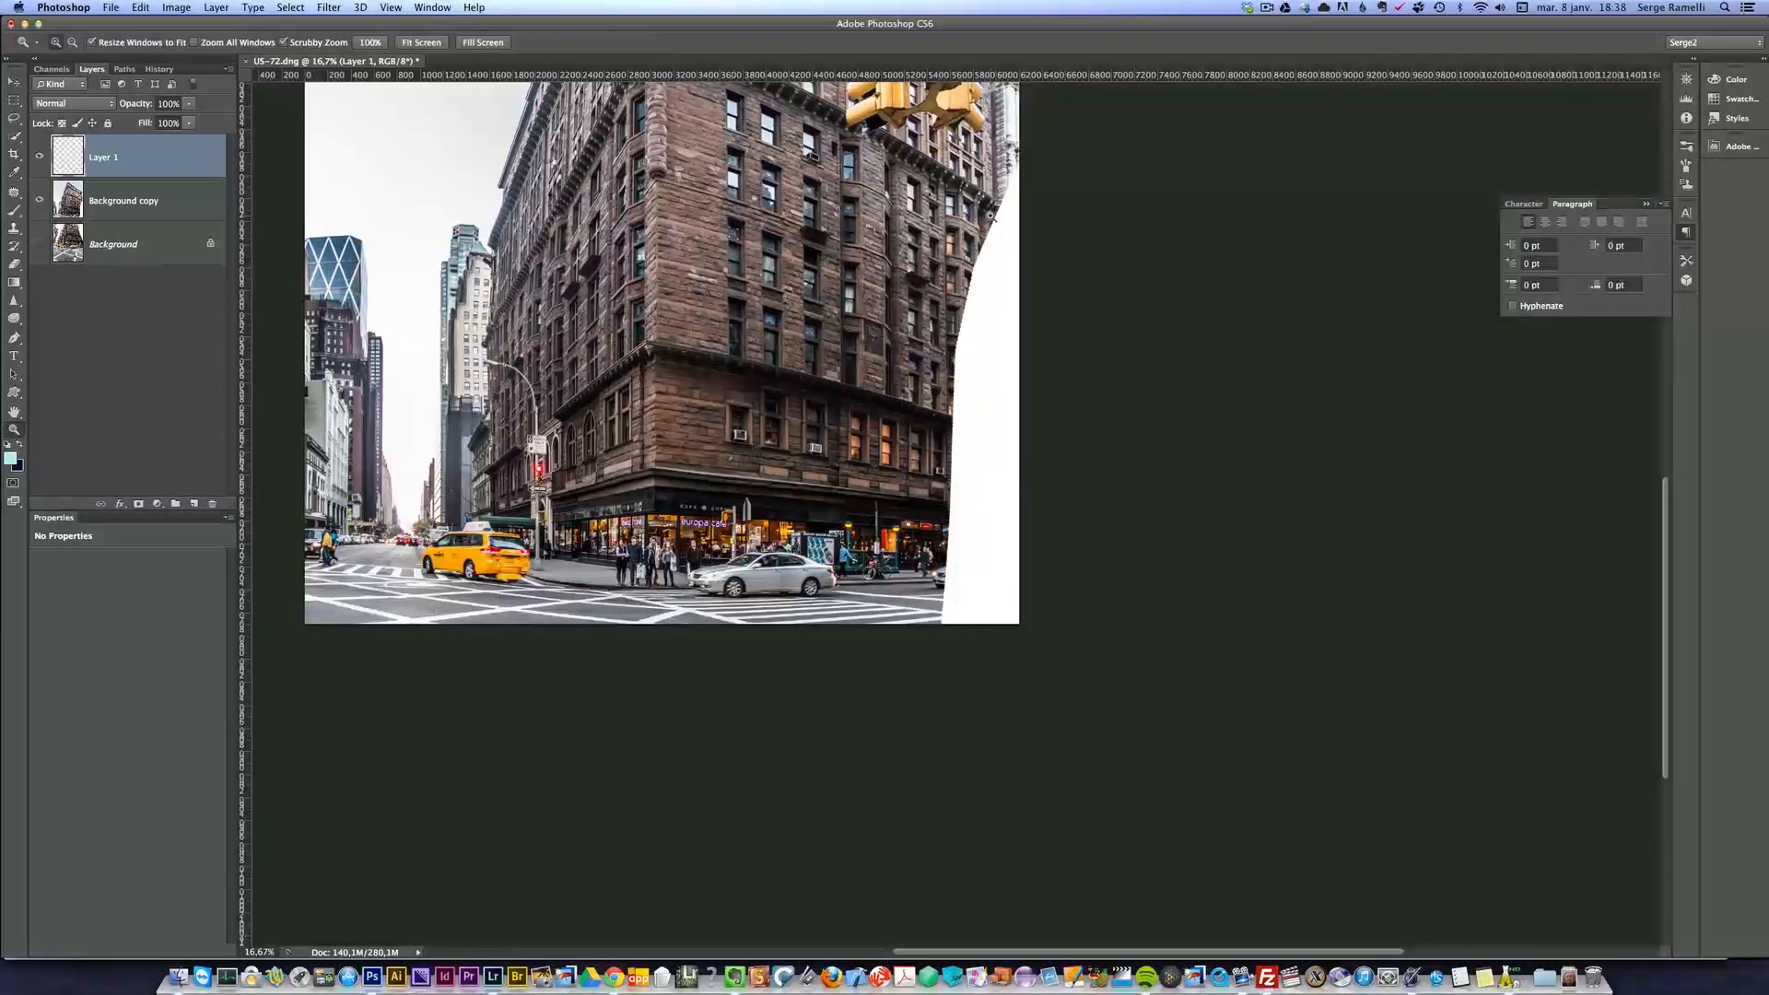
{"action": "left_click", "coordinate": [975, 218]}
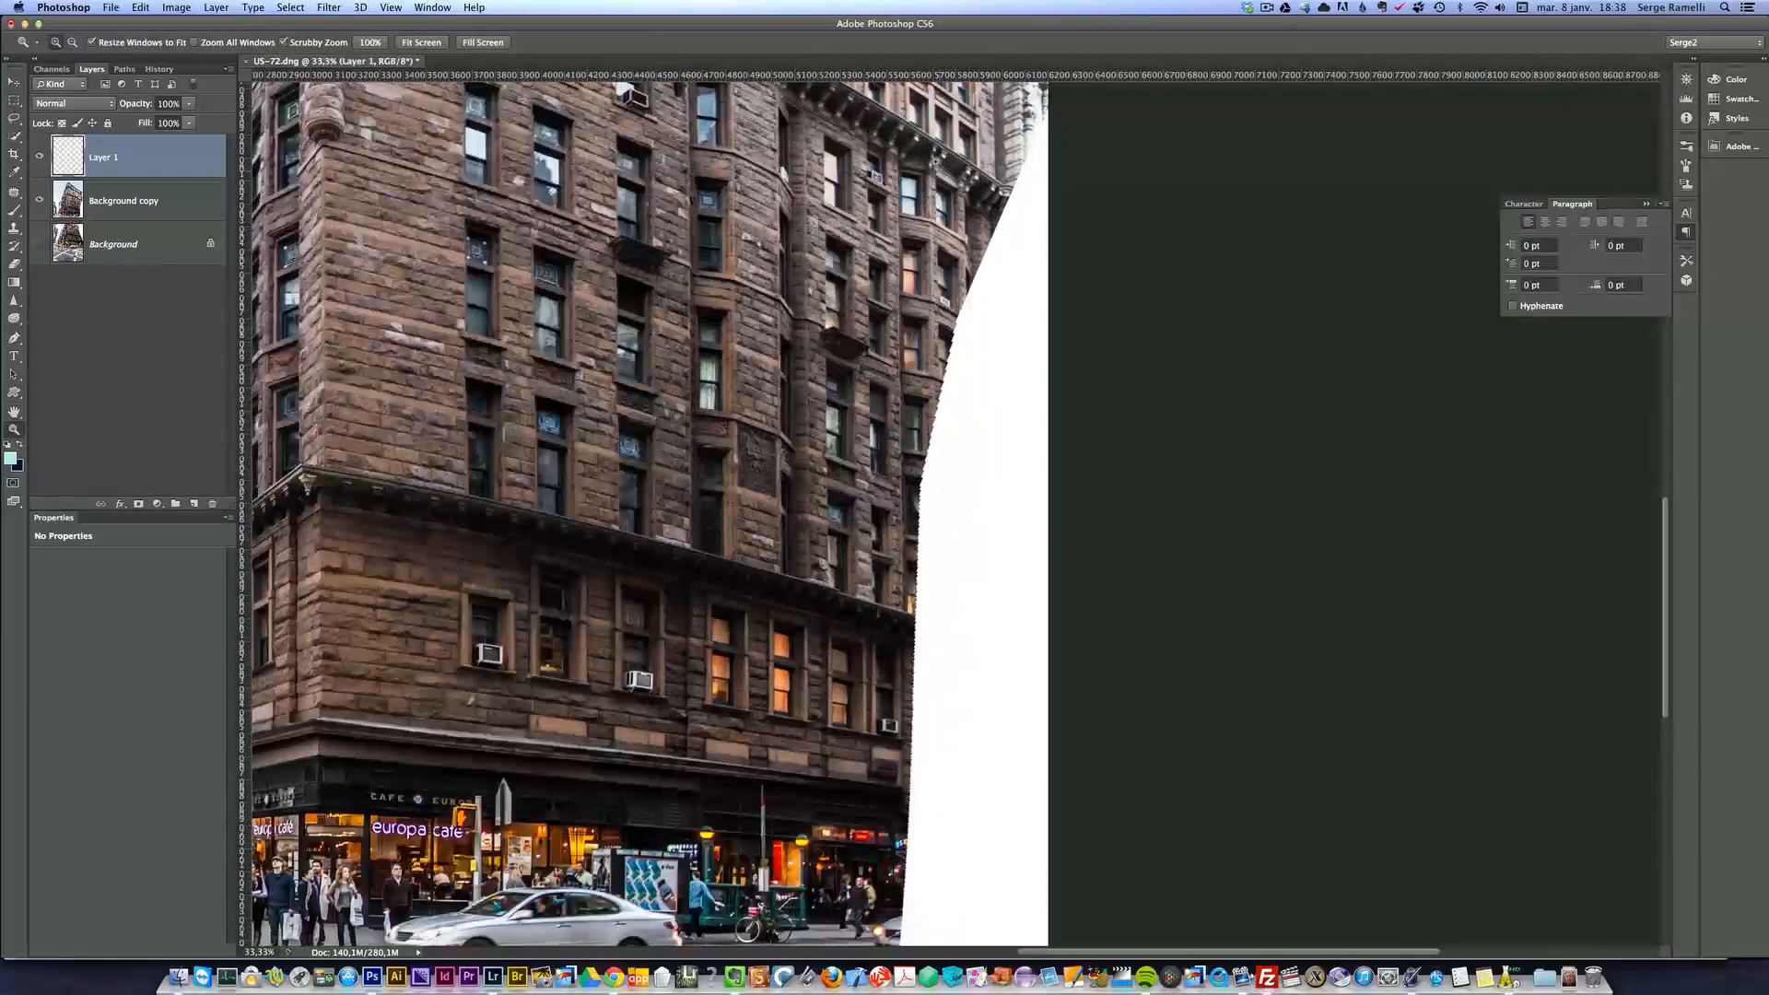
{"action": "key", "text": "s"}
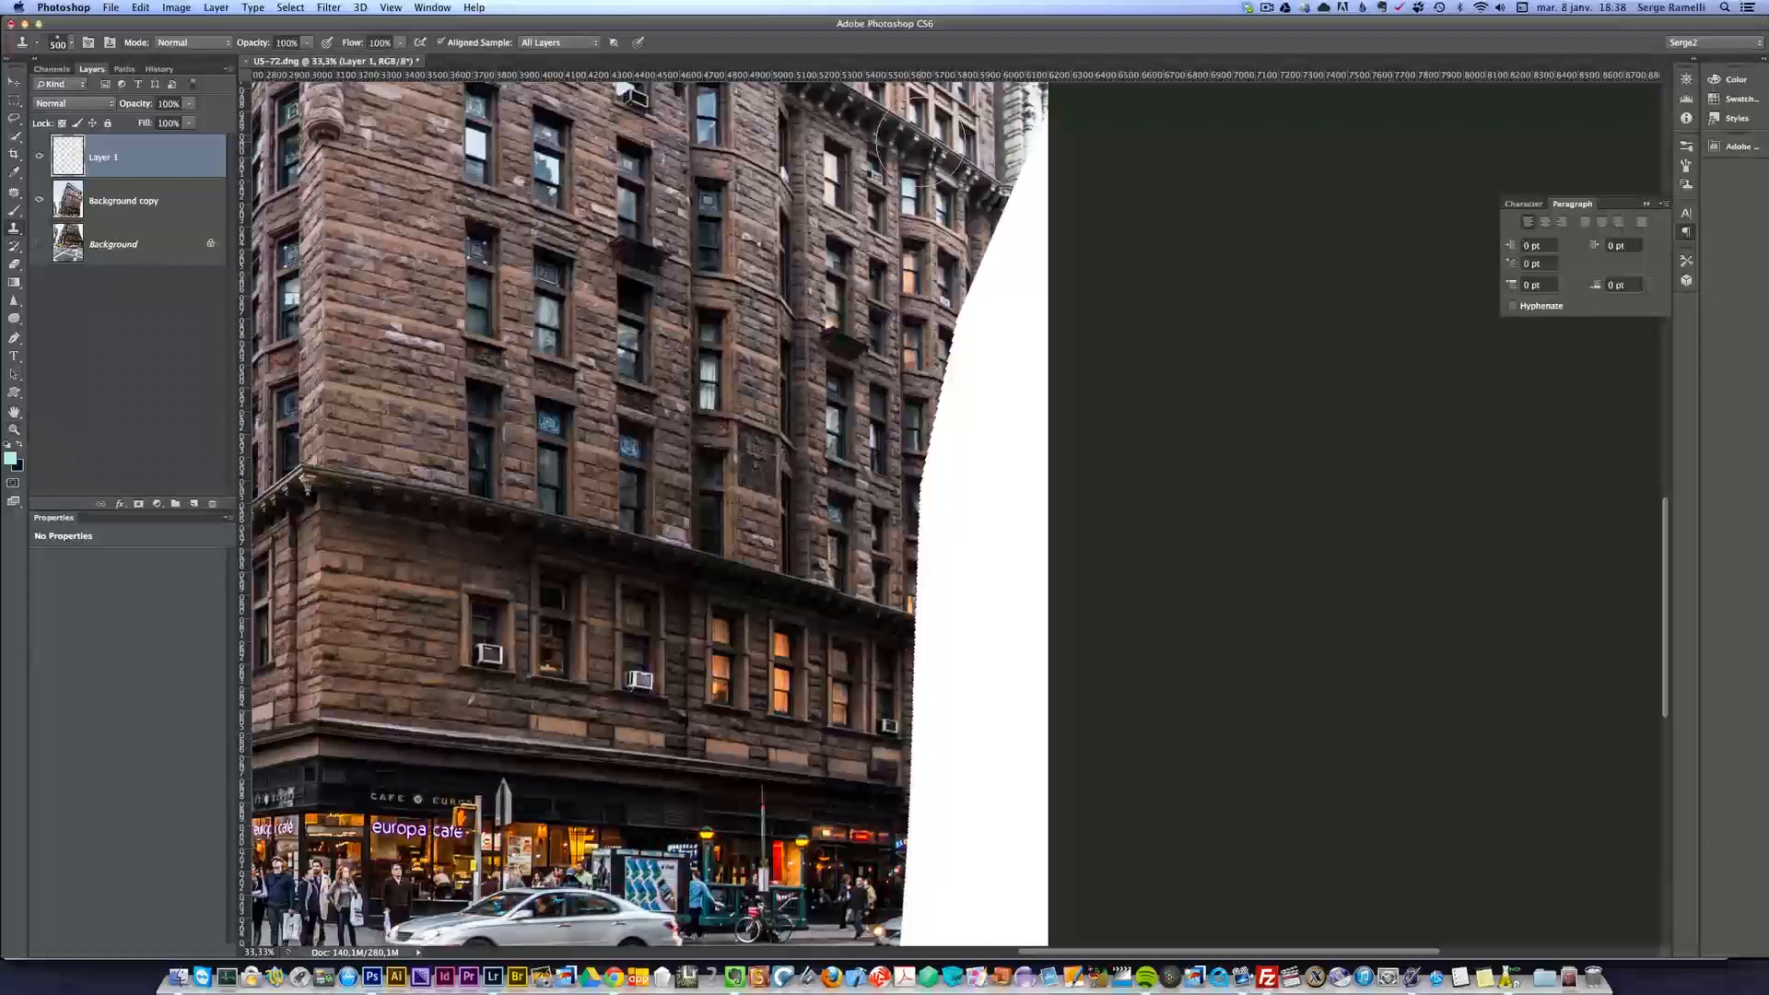
{"action": "mouse_move", "coordinate": [996, 175]}
{"action": "left_mouse_down"}
{"action": "mouse_move", "coordinate": [1023, 198]}
{"action": "mouse_move", "coordinate": [1023, 120]}
{"action": "mouse_move", "coordinate": [1017, 277]}
{"action": "mouse_move", "coordinate": [976, 316]}
{"action": "mouse_move", "coordinate": [951, 418]}
{"action": "mouse_move", "coordinate": [951, 586]}
{"action": "left_mouse_up"}
{"action": "left_click", "coordinate": [887, 607], "text": "alt"}
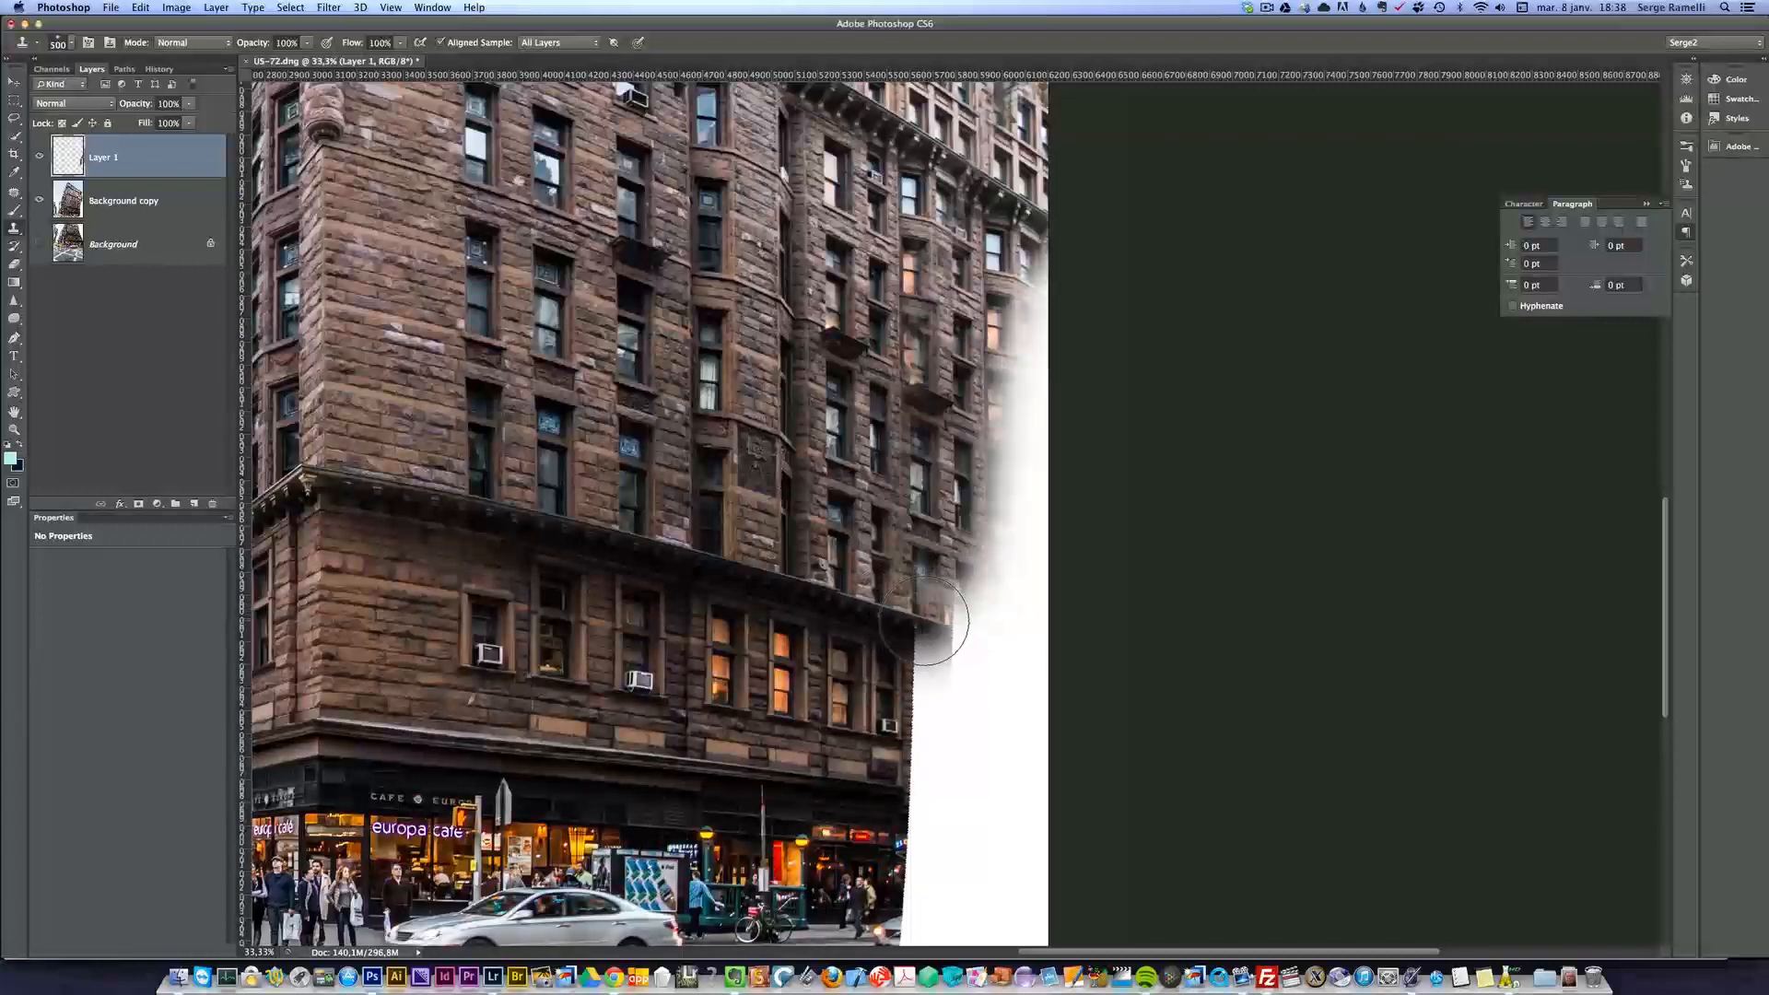
{"action": "mouse_move", "coordinate": [935, 624]}
{"action": "left_mouse_down"}
{"action": "mouse_move", "coordinate": [988, 623]}
{"action": "mouse_move", "coordinate": [981, 276]}
{"action": "mouse_move", "coordinate": [959, 295]}
{"action": "mouse_move", "coordinate": [963, 258]}
{"action": "left_mouse_up"}
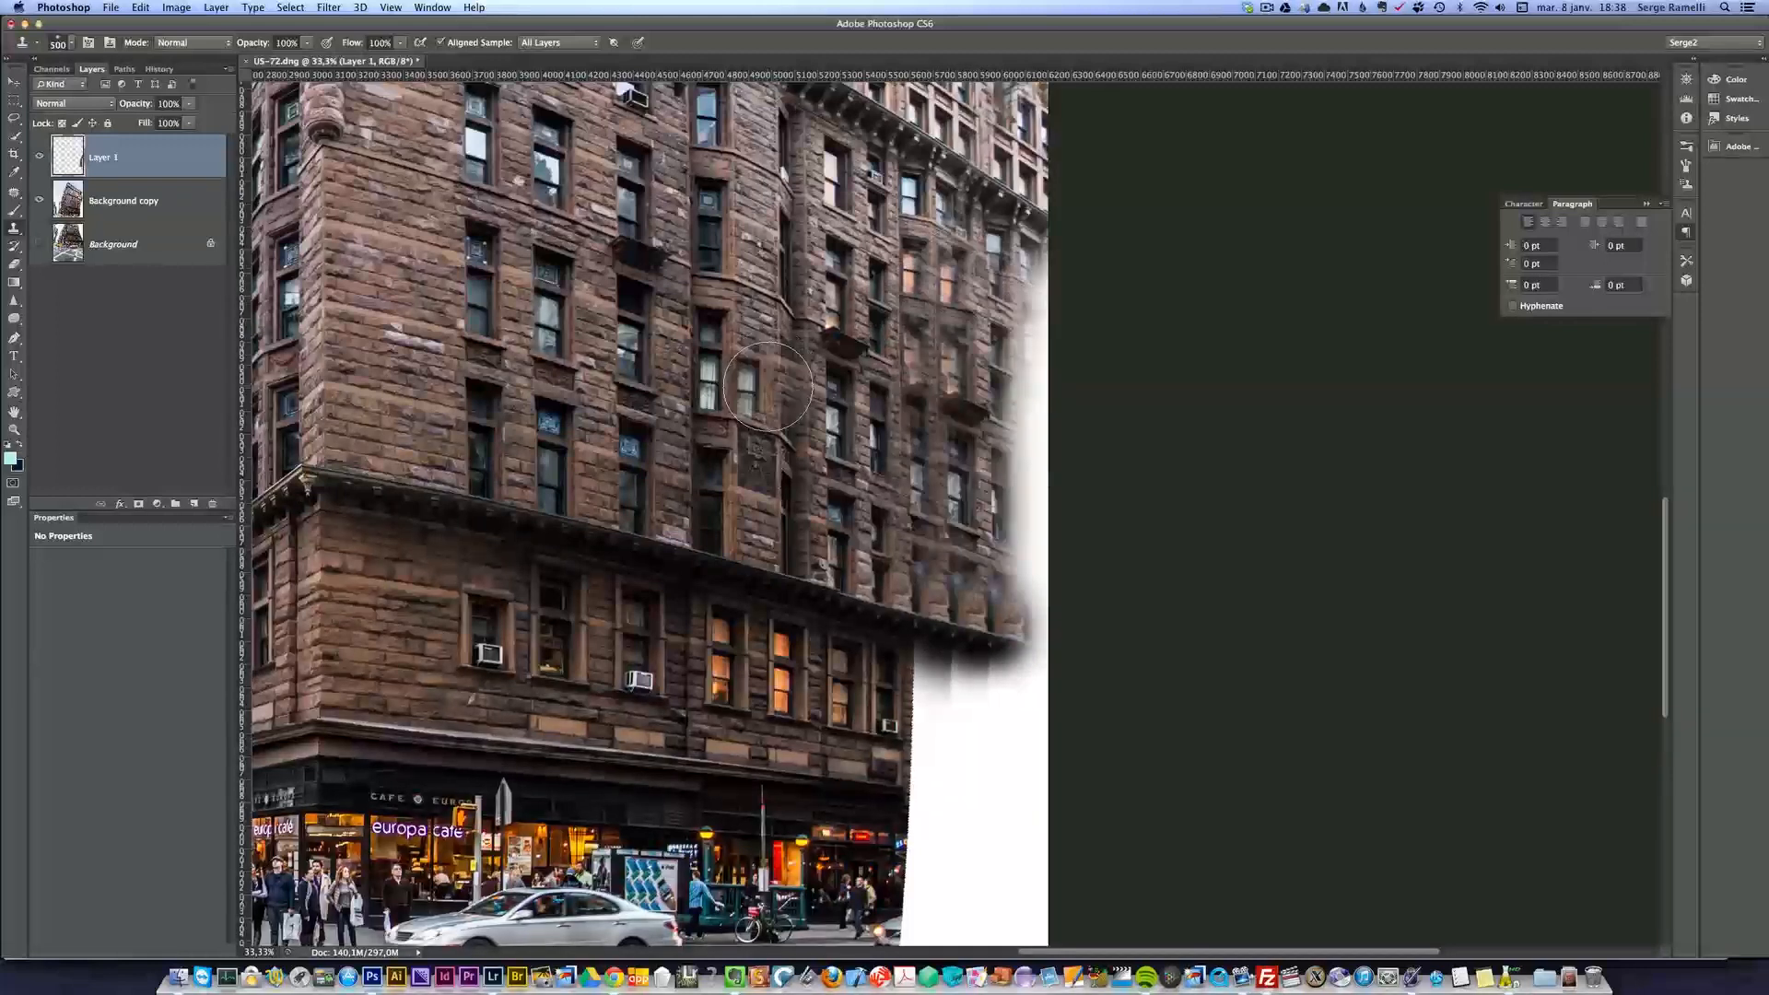
{"action": "left_click", "coordinate": [917, 227], "text": "alt"}
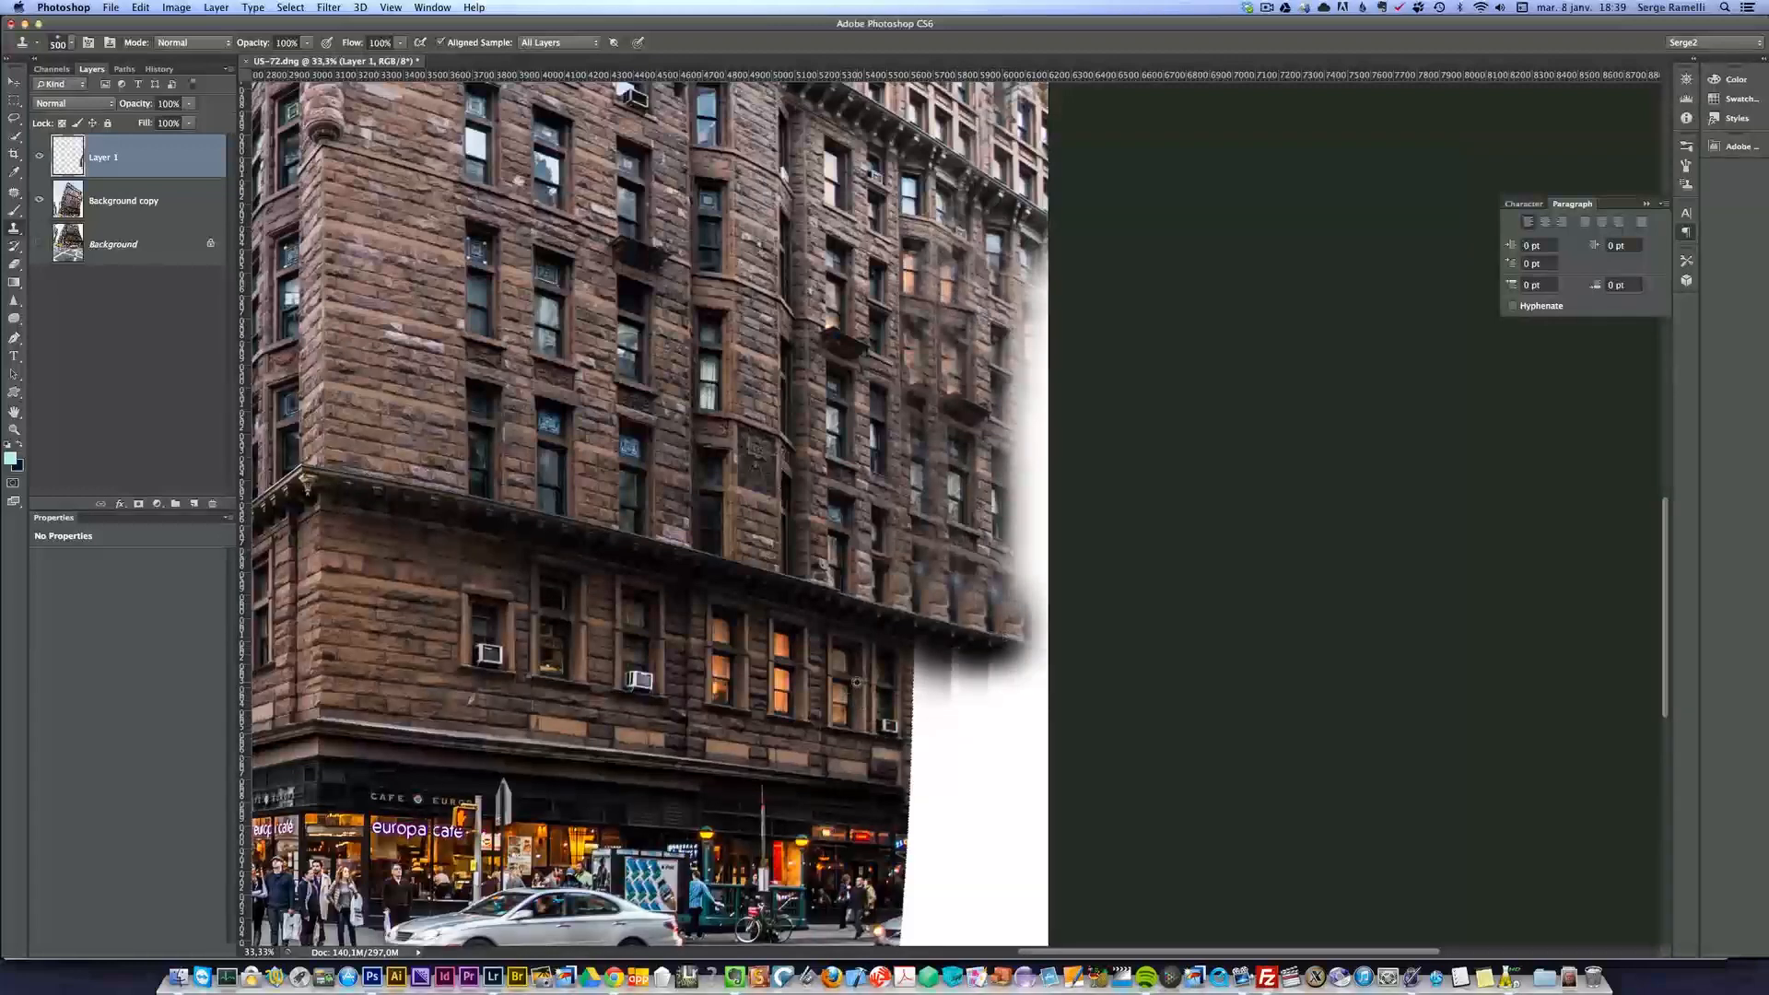
- Try cloning the lower storeys, shopfronts and street over the rest of the white gap with the Clone Stamp at size 500
{"action": "mouse_move", "coordinate": [870, 683]}
{"action": "left_mouse_down"}
{"action": "mouse_move", "coordinate": [1039, 694]}
{"action": "mouse_move", "coordinate": [922, 743]}
{"action": "mouse_move", "coordinate": [952, 763]}
{"action": "mouse_move", "coordinate": [1042, 752]}
{"action": "mouse_move", "coordinate": [959, 795]}
{"action": "mouse_move", "coordinate": [1004, 797]}
{"action": "mouse_move", "coordinate": [924, 815]}
{"action": "mouse_move", "coordinate": [940, 833]}
{"action": "mouse_move", "coordinate": [930, 885]}
{"action": "mouse_move", "coordinate": [910, 894]}
{"action": "left_mouse_up"}
{"action": "left_click", "coordinate": [849, 811], "text": "alt"}
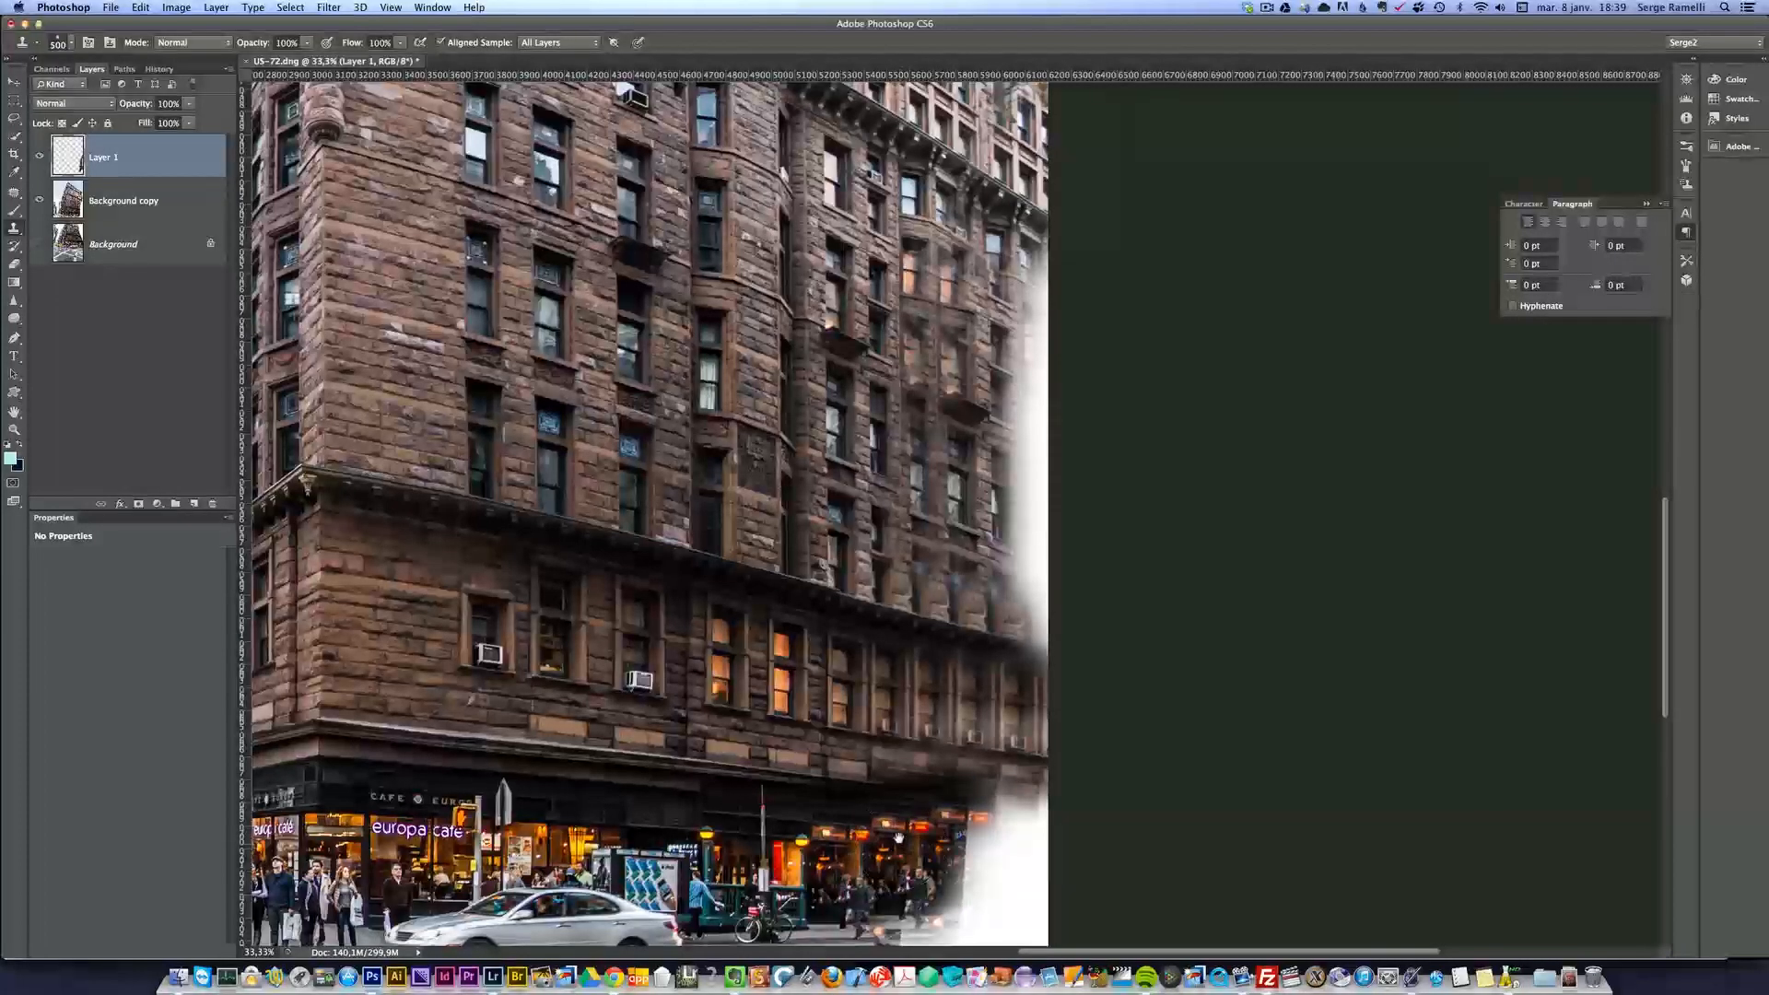
{"action": "scroll", "coordinate": [903, 857], "scroll_direction": "down", "scroll_amount": 5}
{"action": "left_click", "coordinate": [839, 705], "text": "alt"}
{"action": "left_click_drag", "start_coordinate": [870, 702], "coordinate": [898, 777]}
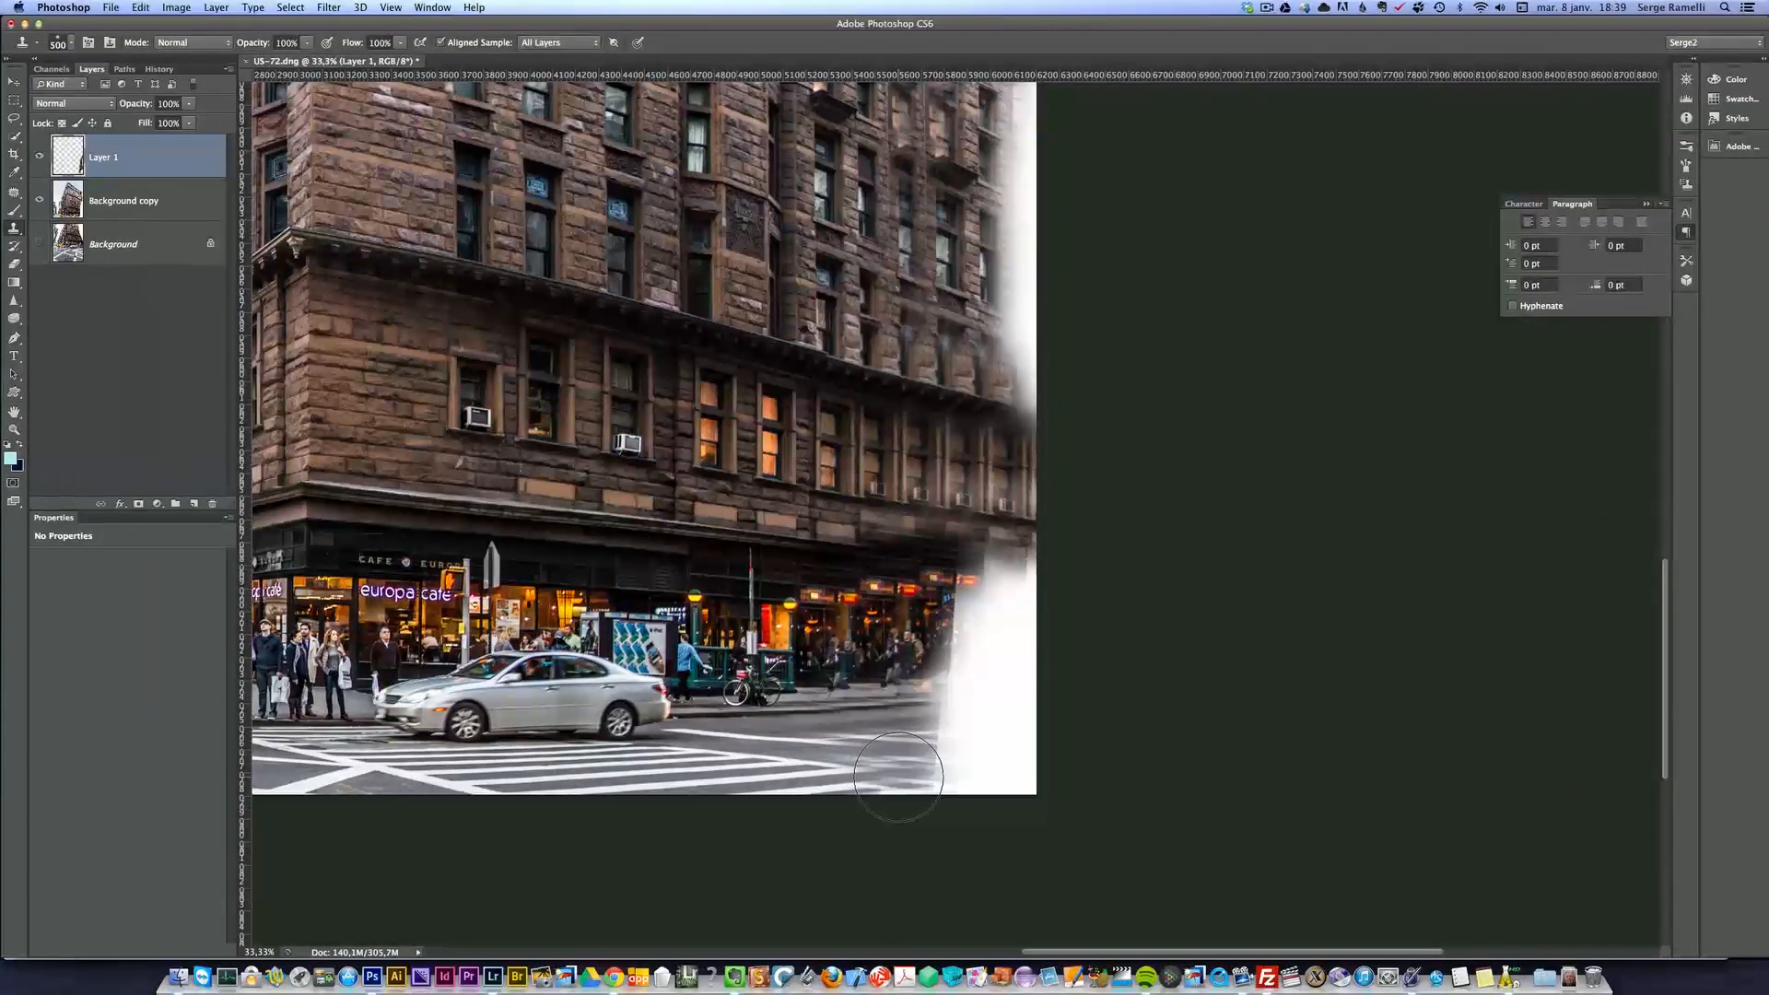
{"action": "mouse_move", "coordinate": [922, 710]}
{"action": "left_mouse_down"}
{"action": "mouse_move", "coordinate": [958, 696]}
{"action": "mouse_move", "coordinate": [962, 602]}
{"action": "left_mouse_up"}
{"action": "mouse_move", "coordinate": [921, 730]}
{"action": "left_mouse_down"}
{"action": "mouse_move", "coordinate": [956, 743]}
{"action": "mouse_move", "coordinate": [960, 781]}
{"action": "mouse_move", "coordinate": [1023, 776]}
{"action": "mouse_move", "coordinate": [1005, 746]}
{"action": "mouse_move", "coordinate": [997, 766]}
{"action": "mouse_move", "coordinate": [1024, 481]}
{"action": "left_mouse_up"}
- Crop the image's right edge slightly inward to cut off the white strip remaining beside the brown building
{"action": "mouse_move", "coordinate": [1066, 406]}
{"action": "left_mouse_down"}
{"action": "mouse_move", "coordinate": [1137, 679]}
{"action": "mouse_move", "coordinate": [1126, 851]}
{"action": "left_mouse_up"}
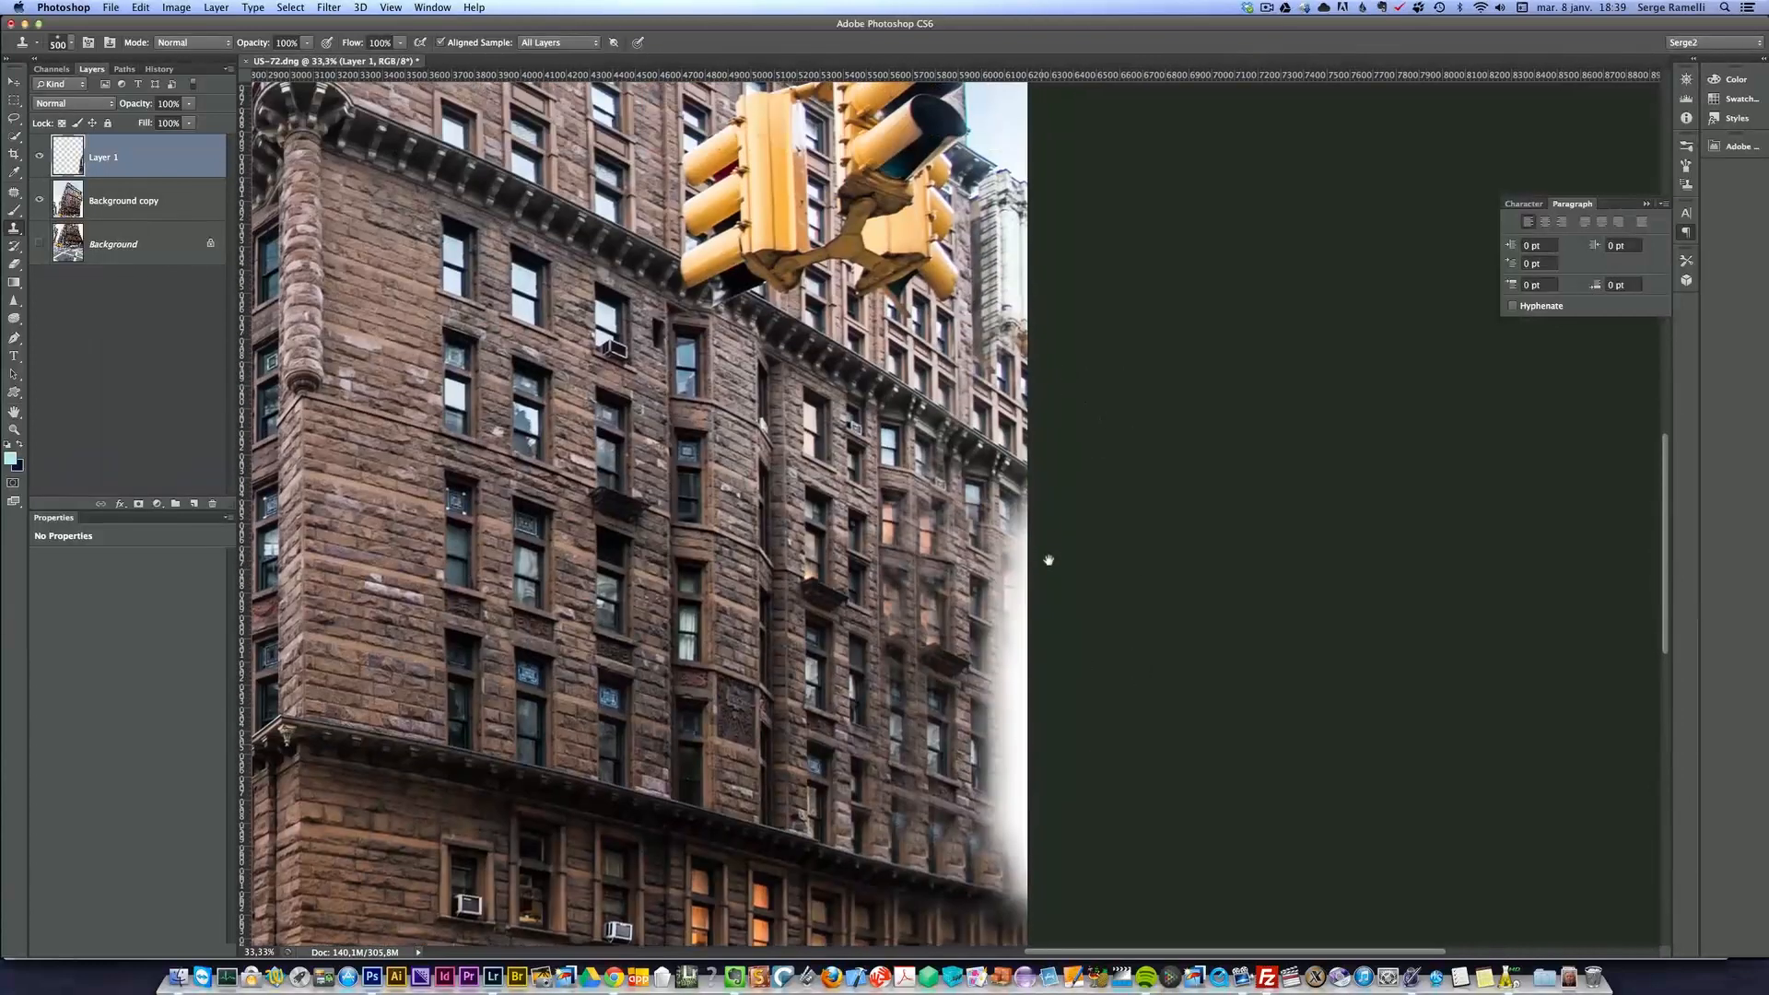
{"action": "key", "text": "c"}
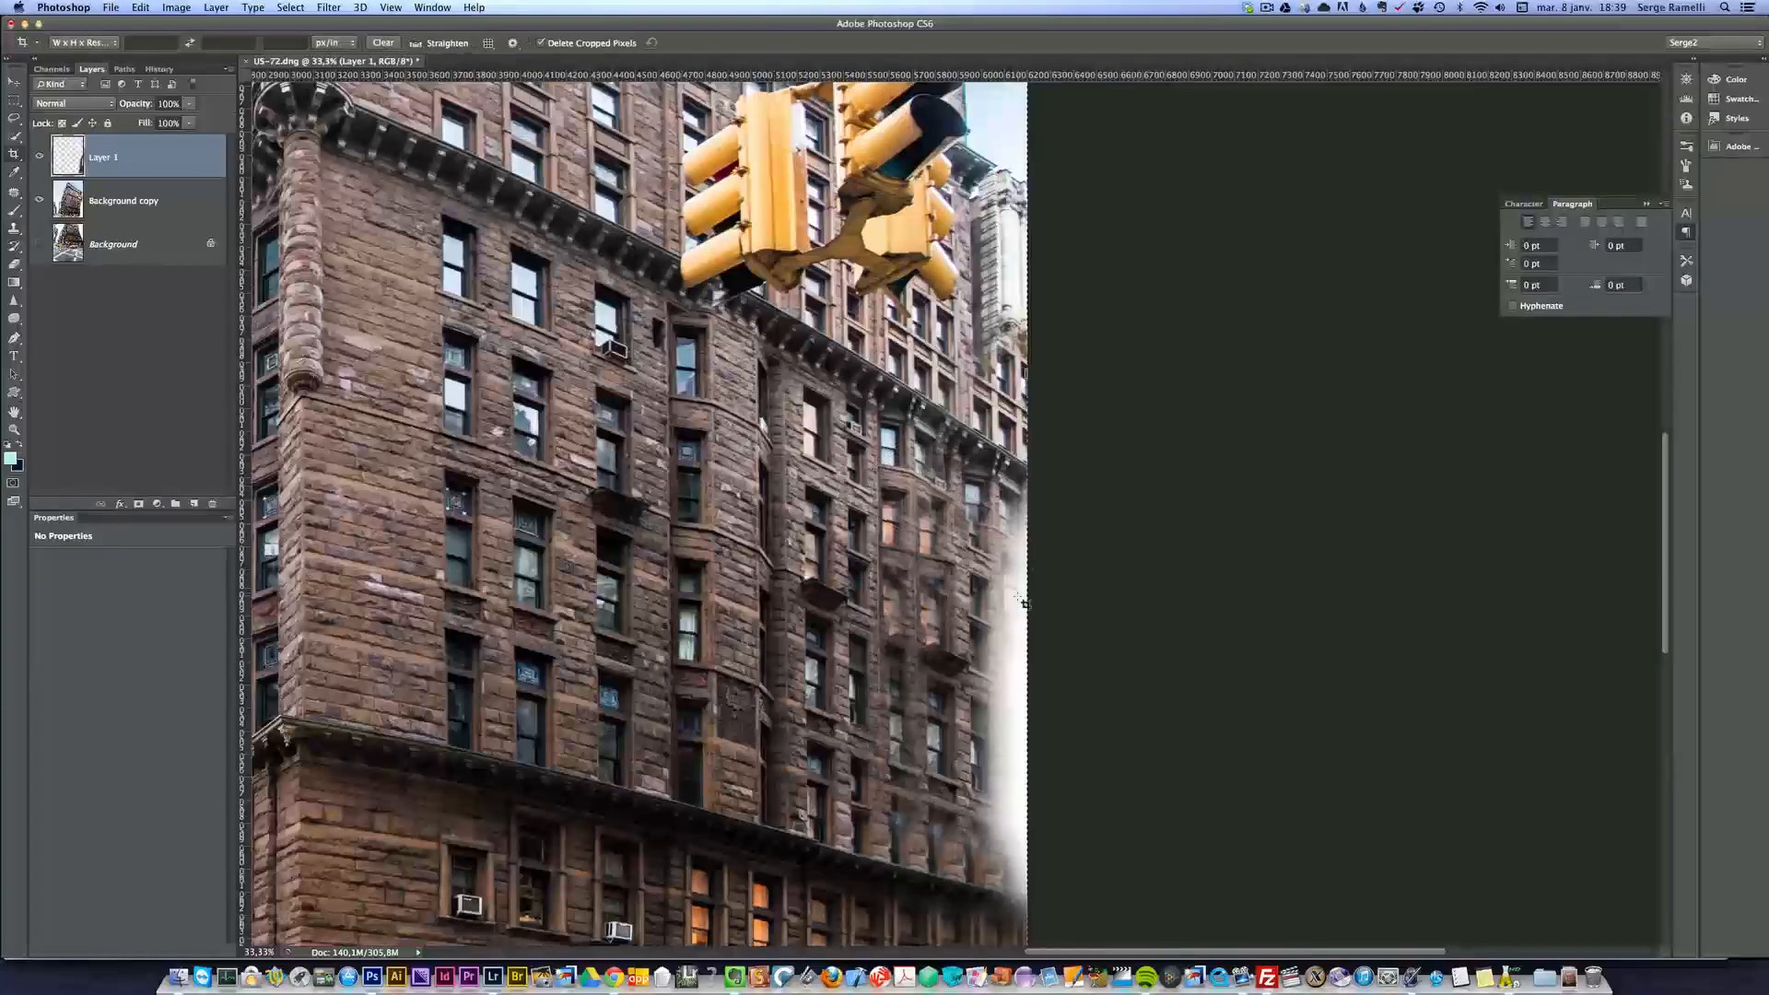
{"action": "left_click_drag", "start_coordinate": [1028, 623], "coordinate": [1001, 623]}
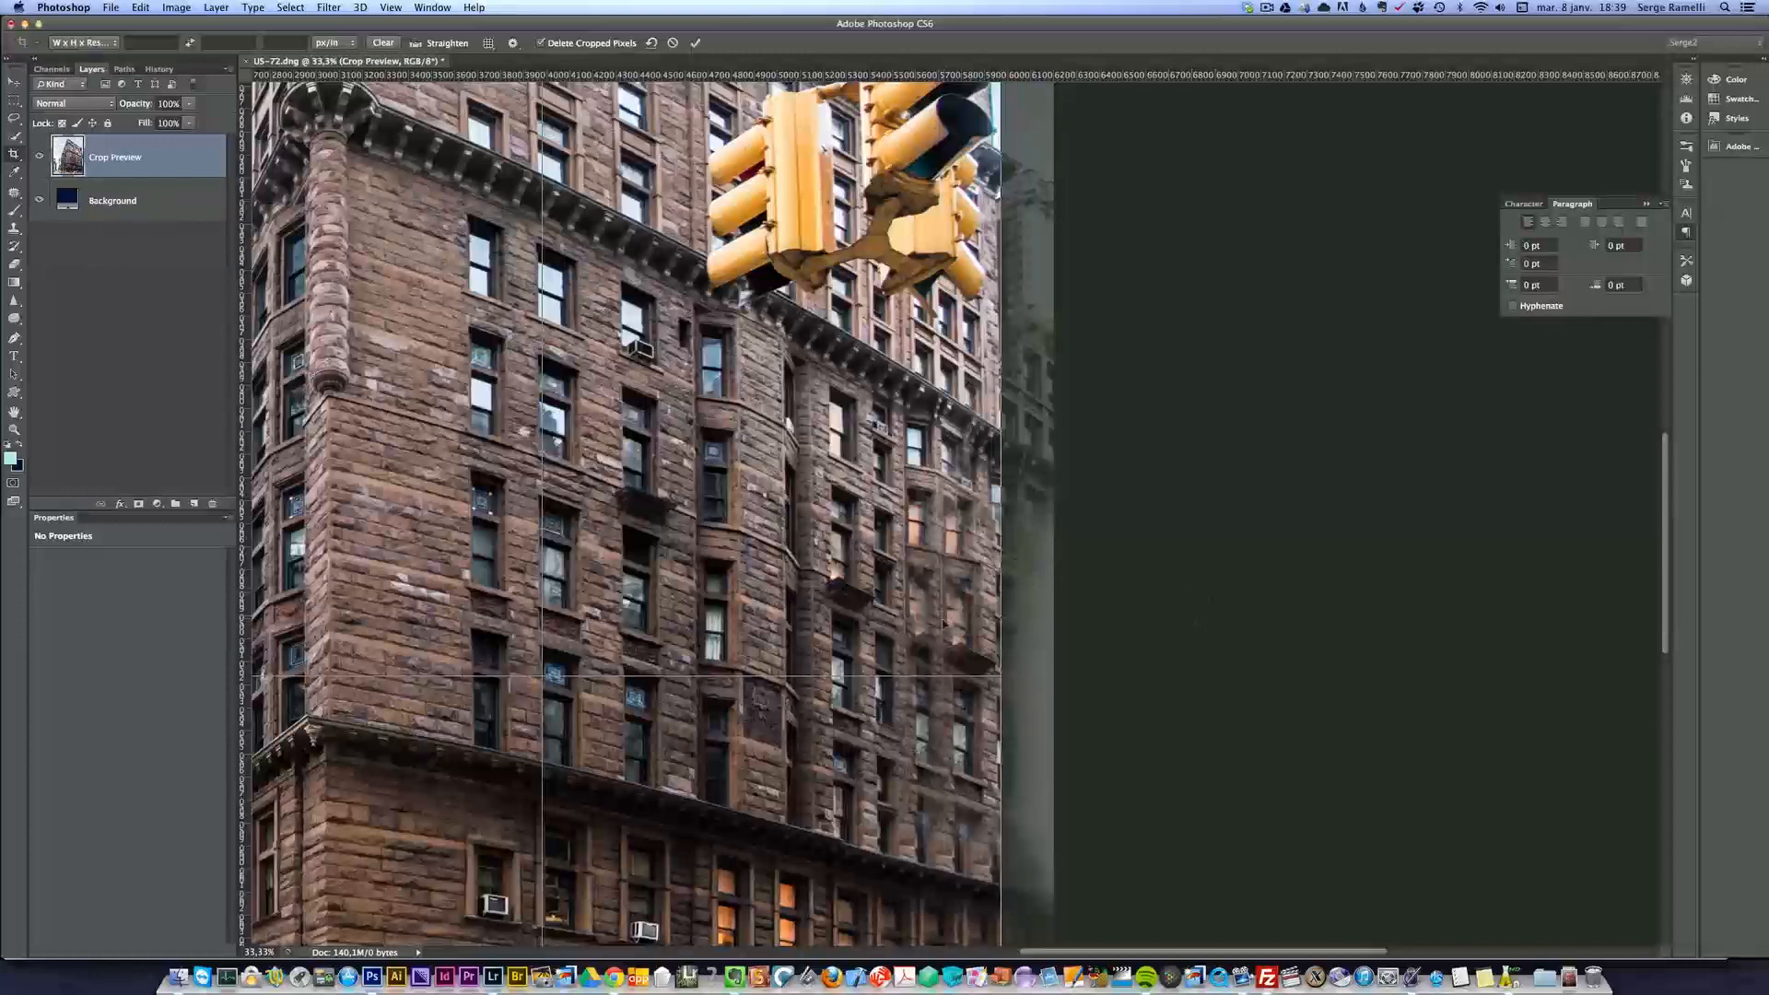
{"action": "scroll", "coordinate": [913, 655], "scroll_direction": "down", "scroll_amount": 5}
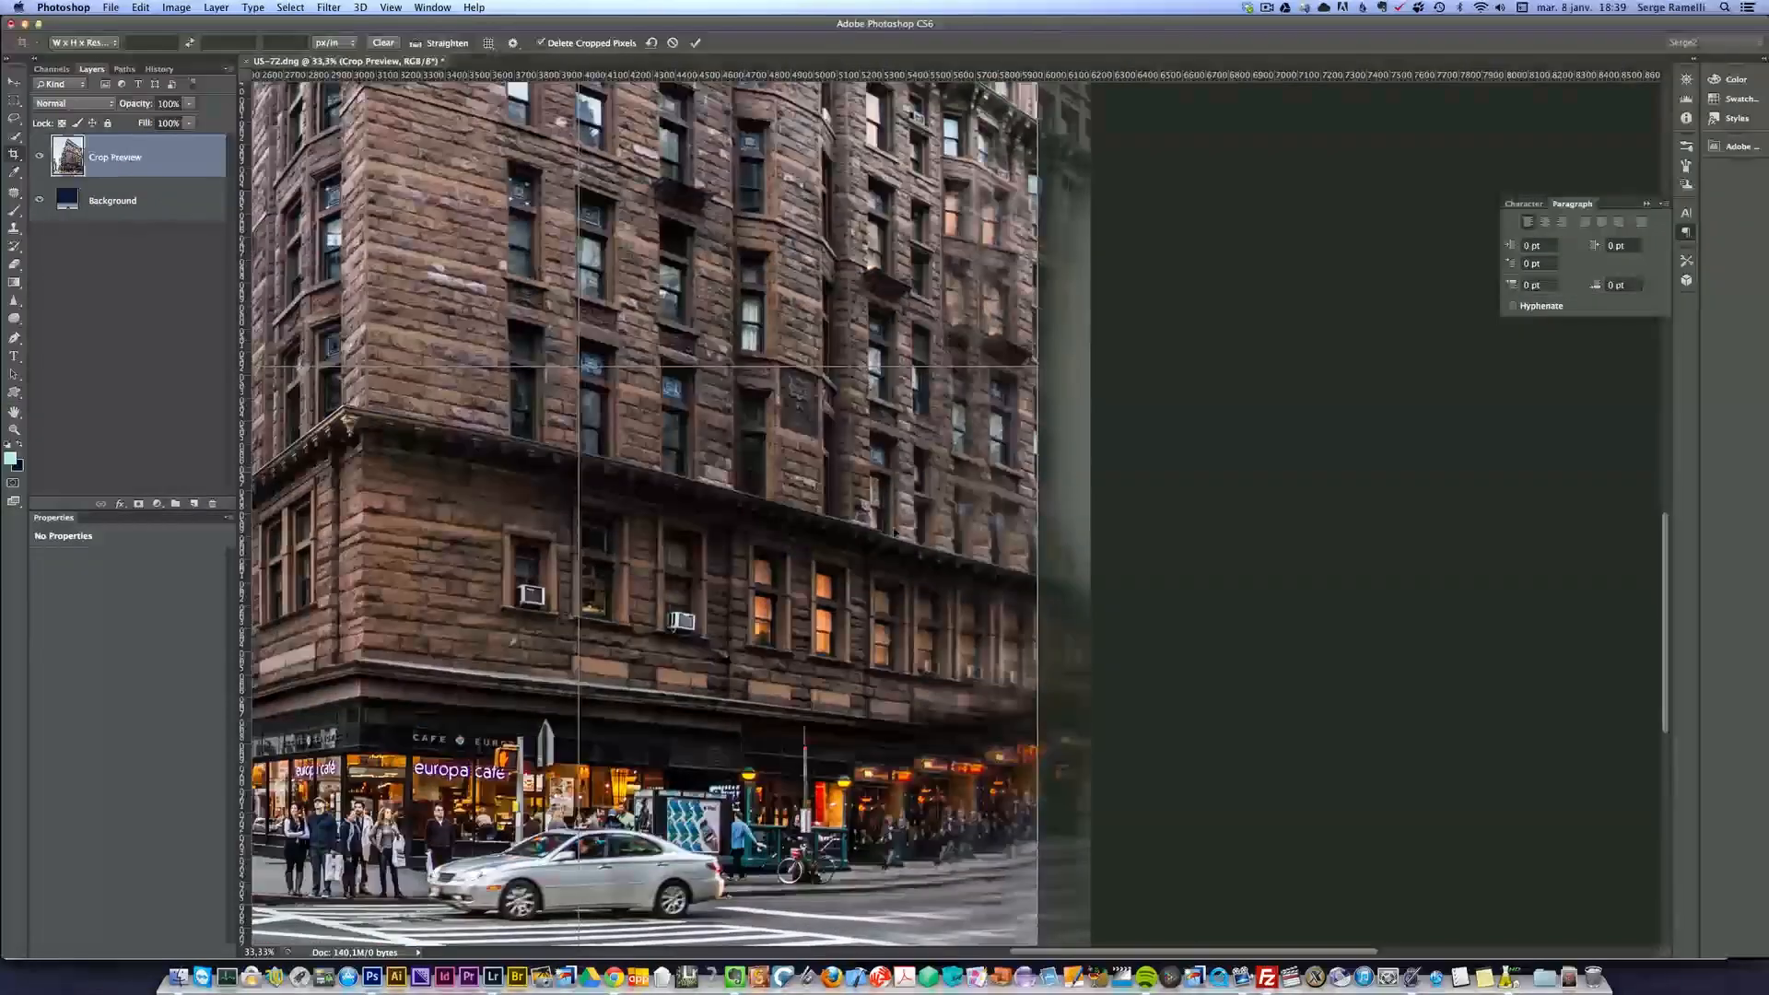
{"action": "scroll", "coordinate": [875, 473], "scroll_direction": "down", "scroll_amount": 3}
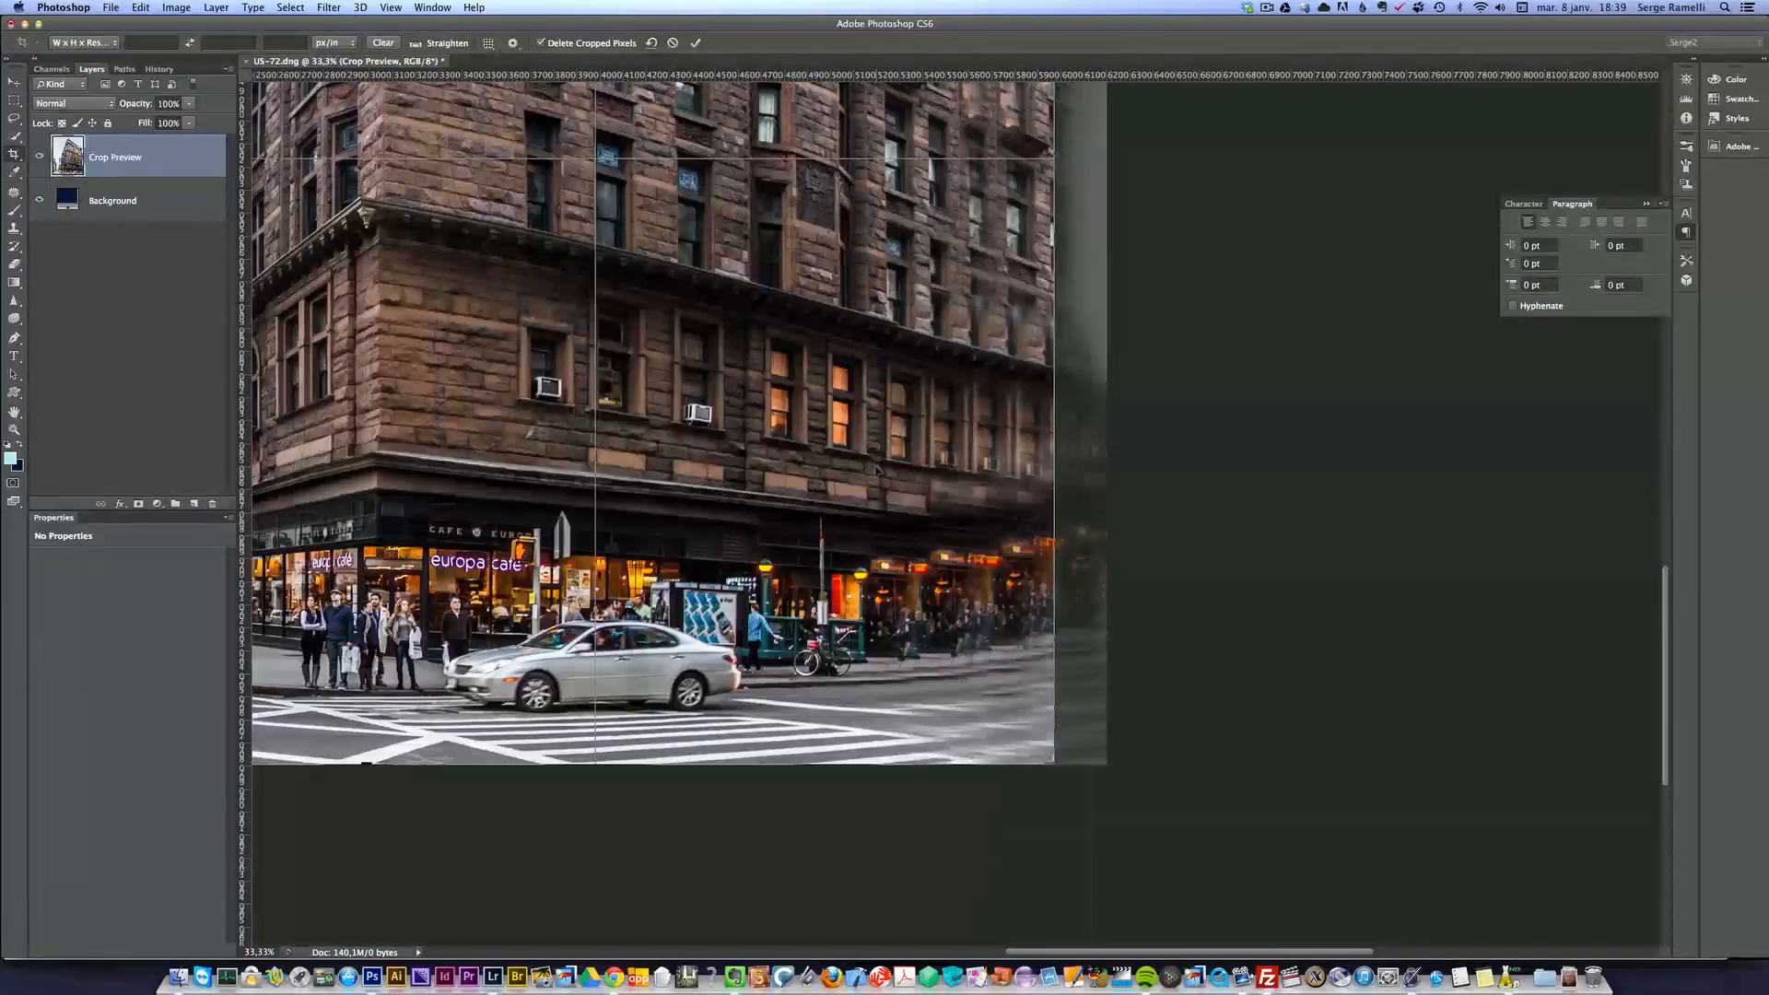
{"action": "key", "text": "Return"}
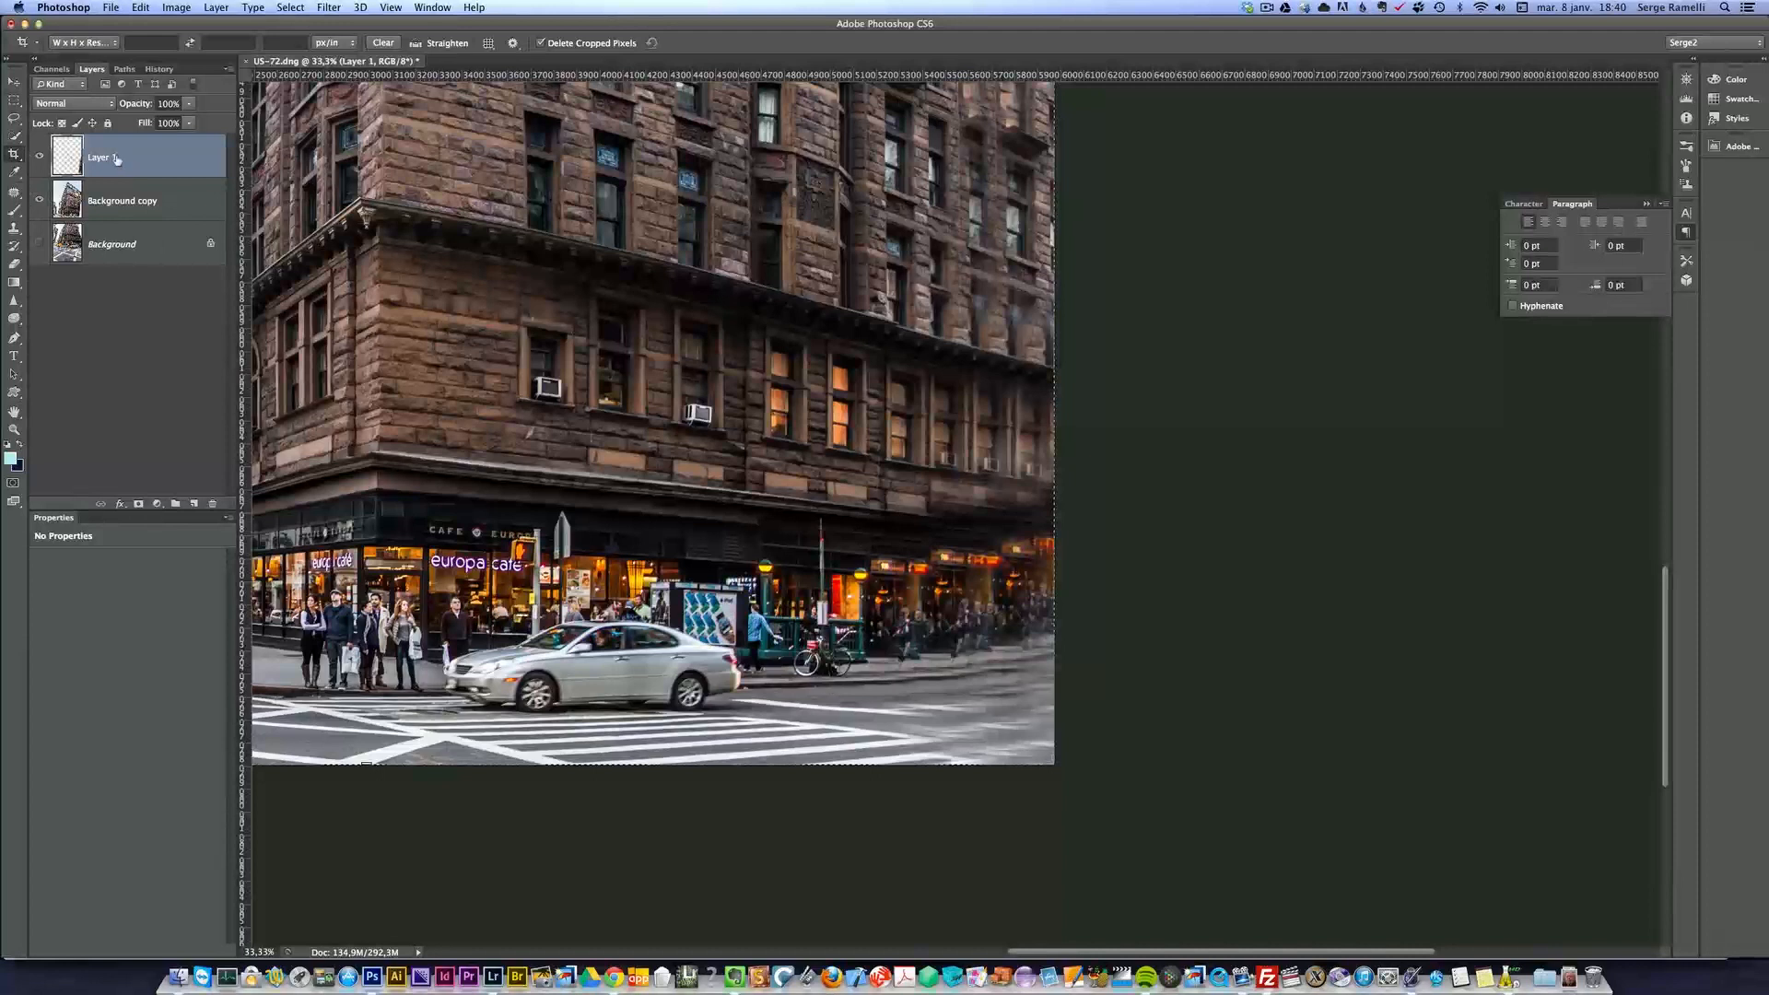
- Compare the picture without Layer 1, and erase the cloned lower storeys, shopfronts and street from that layer at brush size 557
{"action": "left_click", "coordinate": [40, 158]}
{"action": "left_click", "coordinate": [39, 159]}
{"action": "left_click", "coordinate": [14, 264]}
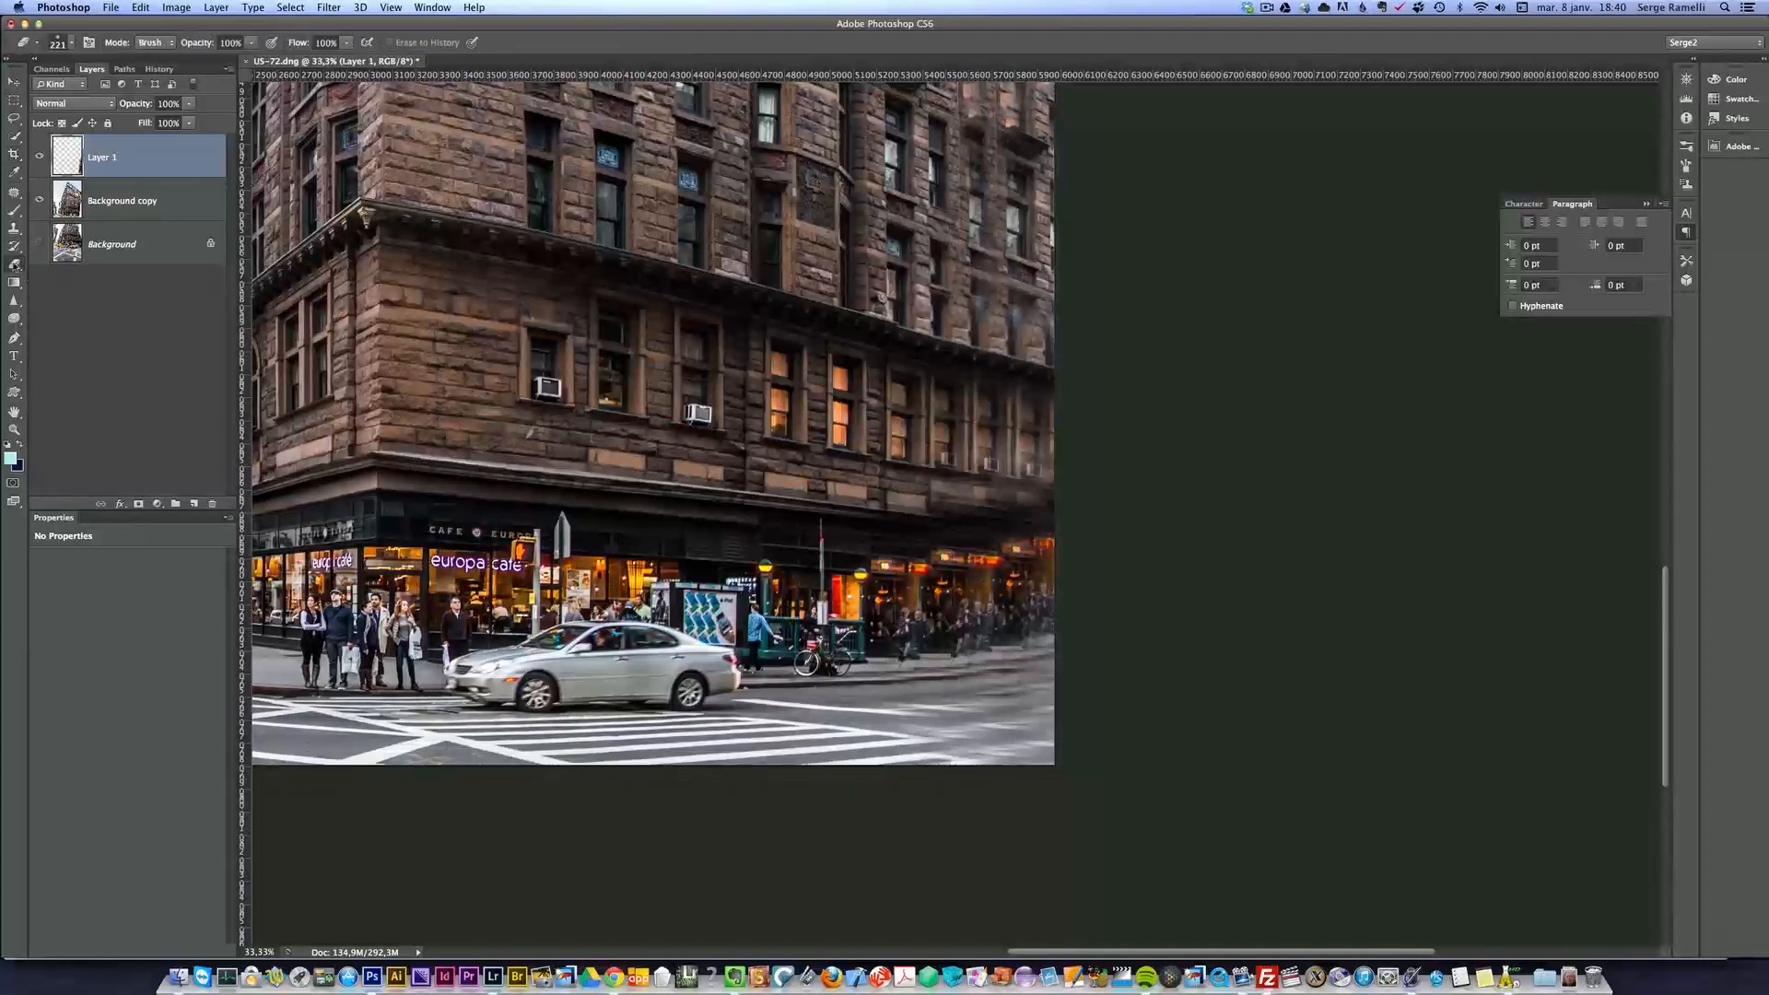
{"action": "left_click_drag", "start_coordinate": [975, 534], "coordinate": [1025, 534]}
{"action": "mouse_move", "coordinate": [1072, 431]}
{"action": "left_mouse_down"}
{"action": "mouse_move", "coordinate": [1001, 733]}
{"action": "mouse_move", "coordinate": [1015, 466]}
{"action": "mouse_move", "coordinate": [967, 829]}
{"action": "left_mouse_up"}
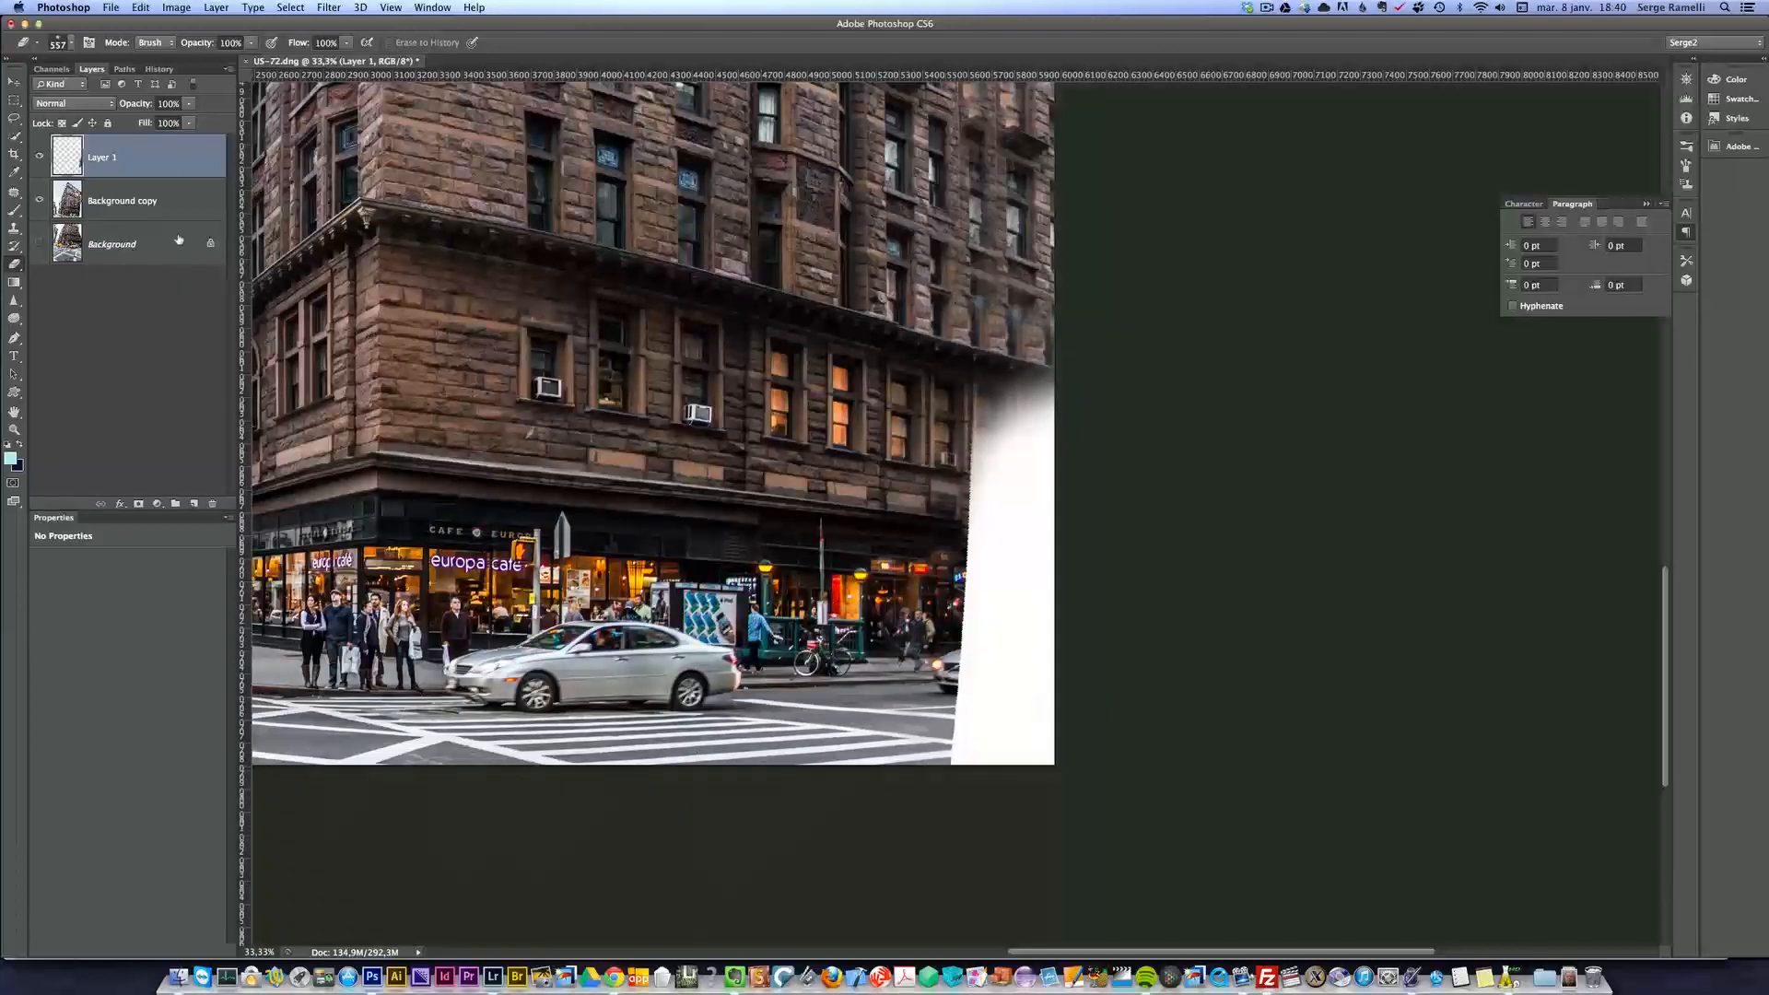
- Clone the lit windows, ledge, shopfronts and crosswalk over the lower gap with the Clone Stamp at size 590, and undo the last stroke
{"action": "key", "text": "s"}
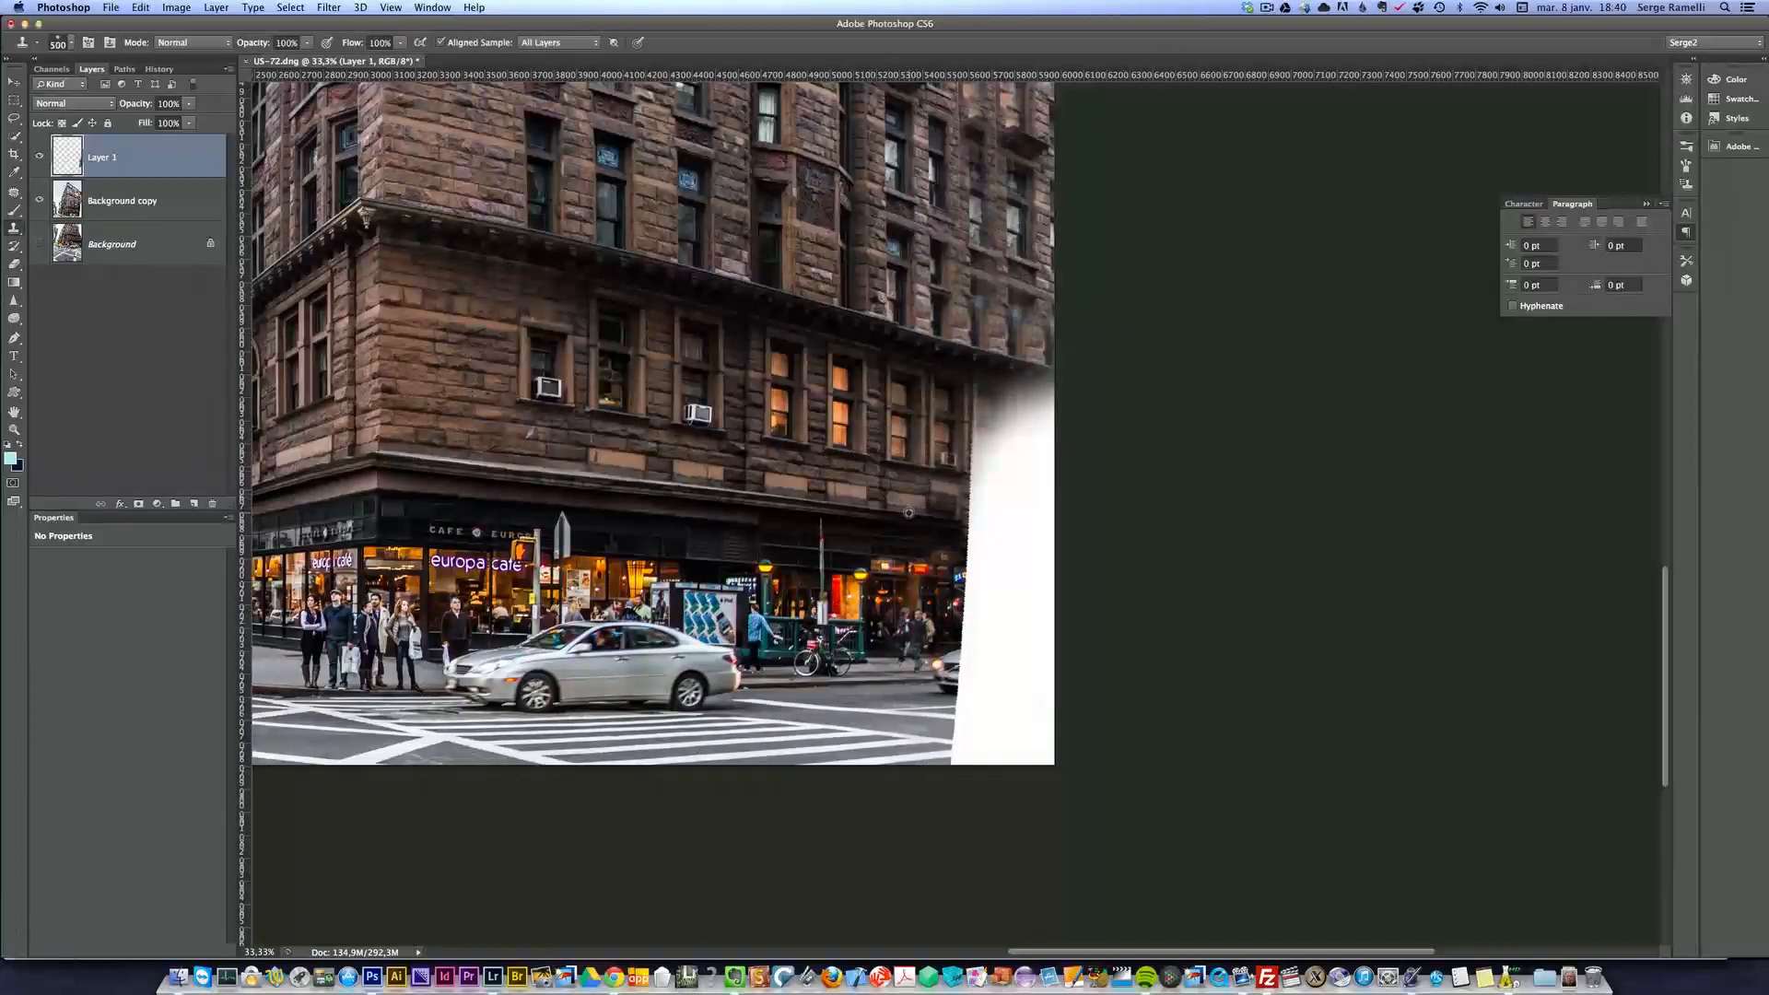
{"action": "left_click_drag", "start_coordinate": [853, 508], "coordinate": [865, 513]}
{"action": "left_click", "coordinate": [853, 510], "text": "alt"}
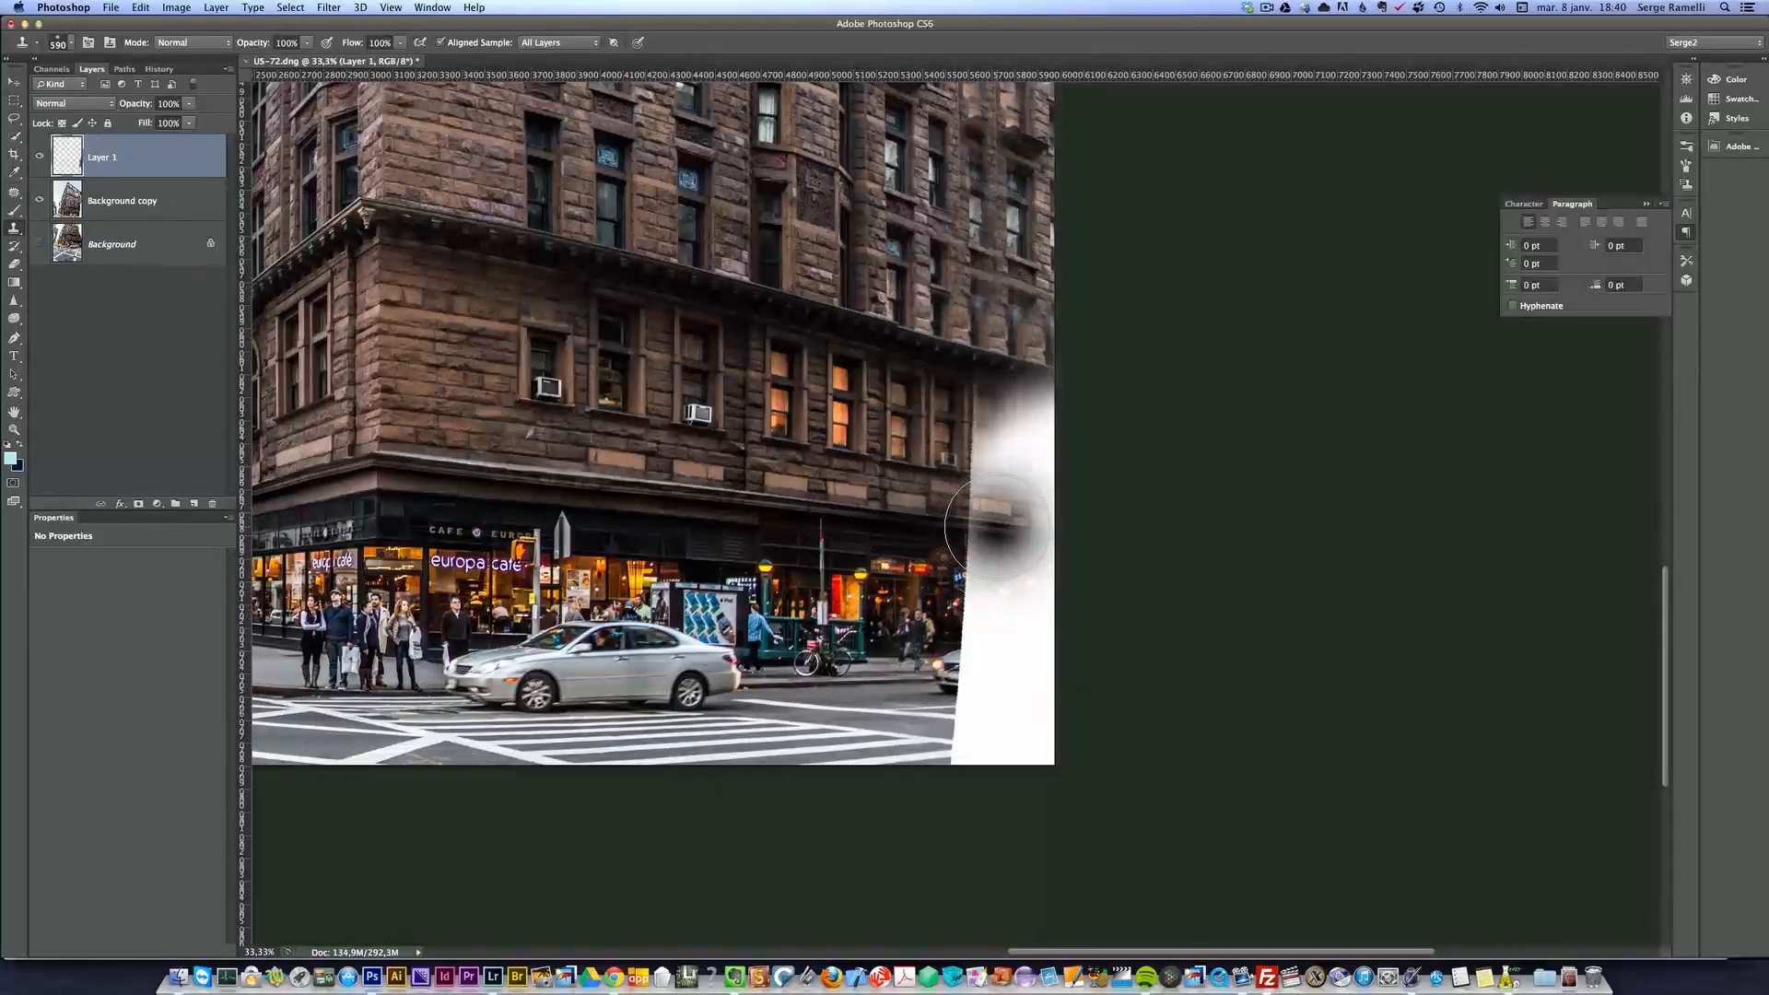
{"action": "mouse_move", "coordinate": [1005, 526]}
{"action": "left_mouse_down"}
{"action": "mouse_move", "coordinate": [1003, 435]}
{"action": "mouse_move", "coordinate": [1040, 531]}
{"action": "mouse_move", "coordinate": [972, 561]}
{"action": "mouse_move", "coordinate": [987, 620]}
{"action": "mouse_move", "coordinate": [1025, 601]}
{"action": "mouse_move", "coordinate": [969, 628]}
{"action": "mouse_move", "coordinate": [969, 736]}
{"action": "mouse_move", "coordinate": [1030, 736]}
{"action": "mouse_move", "coordinate": [1039, 583]}
{"action": "left_mouse_up"}
{"action": "left_click_drag", "start_coordinate": [915, 662], "coordinate": [905, 689]}
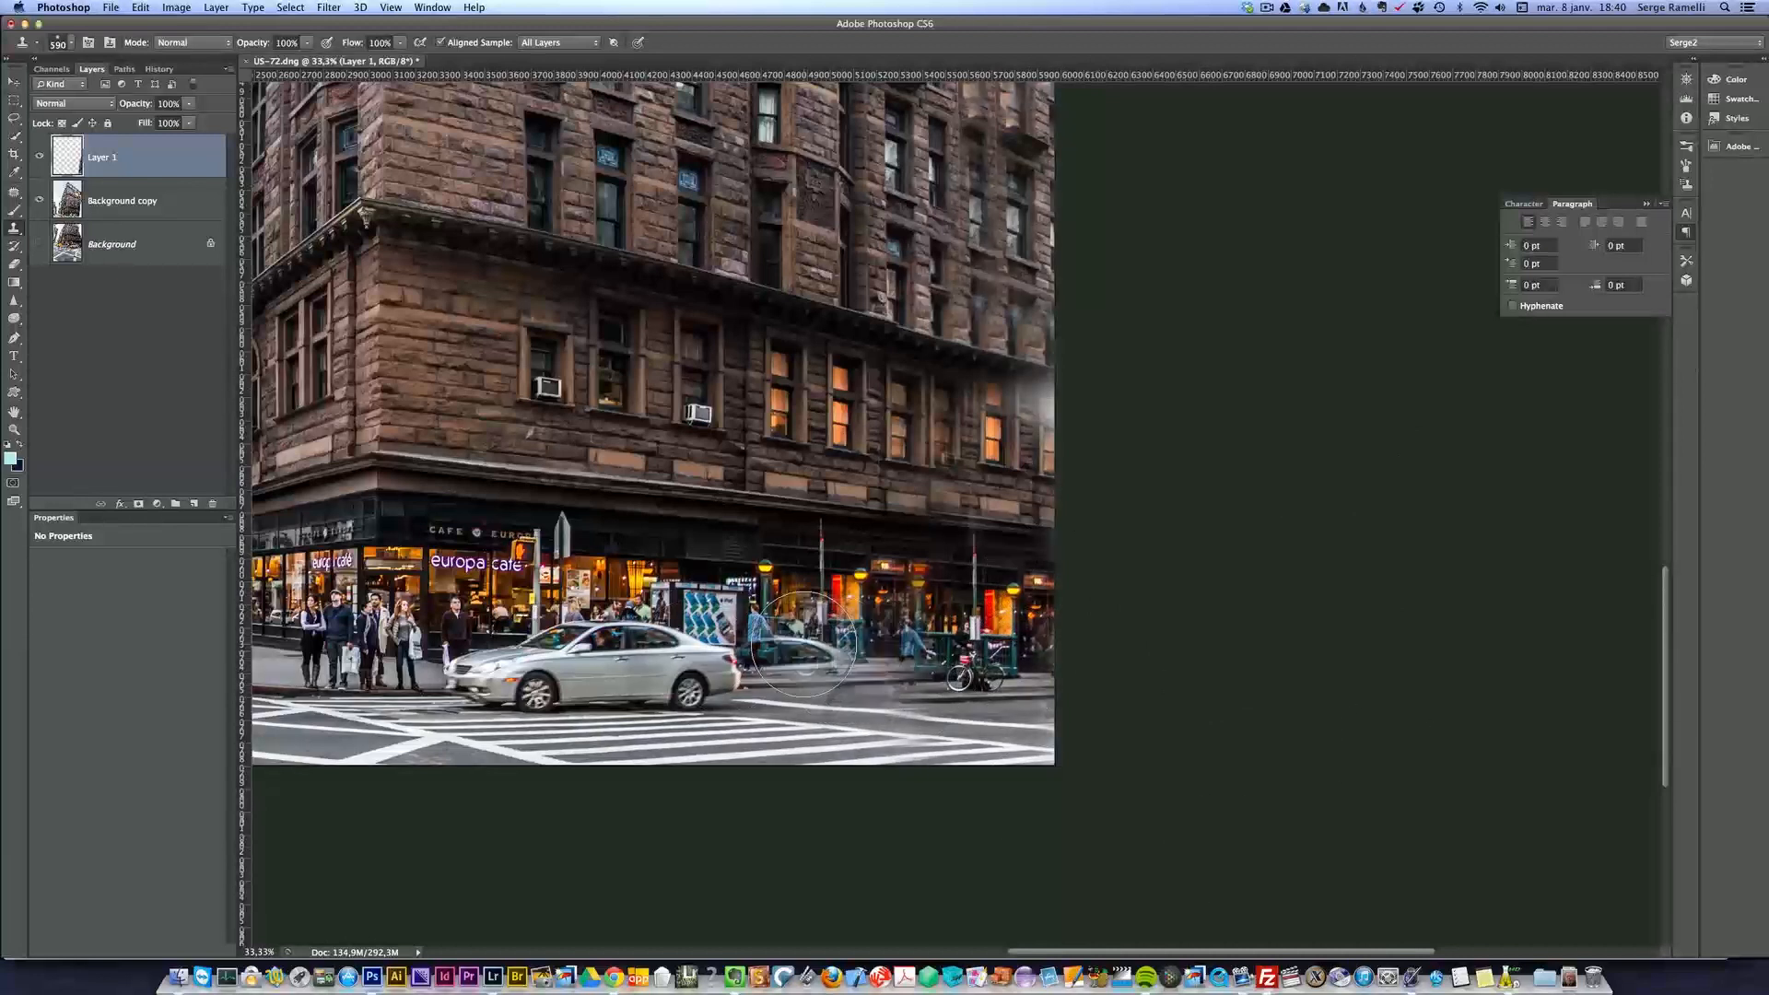
{"action": "key", "text": "super+z"}
- Retouch the cloned shopfronts and the road around the duplicated bicycle with smaller Clone Stamp brushes, sizes 266 and 152
{"action": "mouse_move", "coordinate": [895, 619]}
{"action": "left_mouse_down"}
{"action": "mouse_move", "coordinate": [847, 618]}
{"action": "mouse_move", "coordinate": [911, 624]}
{"action": "mouse_move", "coordinate": [916, 648]}
{"action": "mouse_move", "coordinate": [935, 636]}
{"action": "left_mouse_up"}
{"action": "left_click", "coordinate": [947, 606], "text": "alt"}
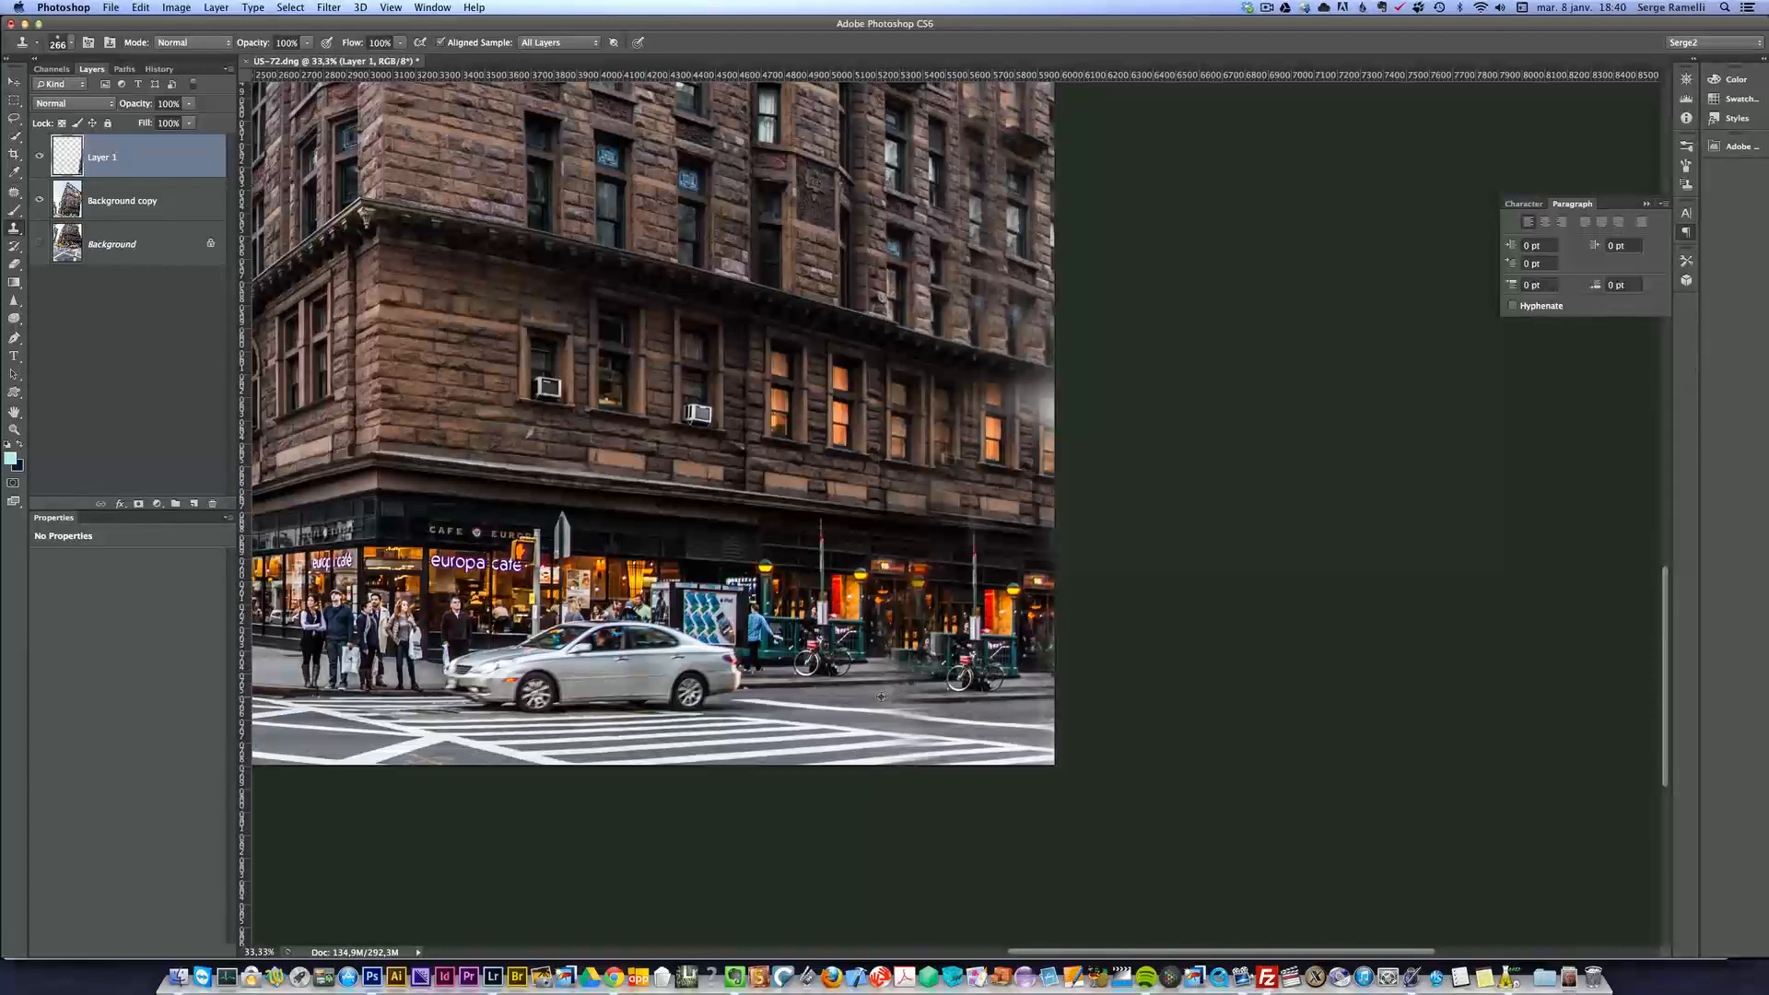
{"action": "left_click_drag", "start_coordinate": [871, 697], "coordinate": [855, 698]}
{"action": "mouse_move", "coordinate": [995, 706]}
{"action": "left_mouse_down"}
{"action": "mouse_move", "coordinate": [978, 695]}
{"action": "mouse_move", "coordinate": [1045, 712]}
{"action": "mouse_move", "coordinate": [1046, 677]}
{"action": "left_mouse_up"}
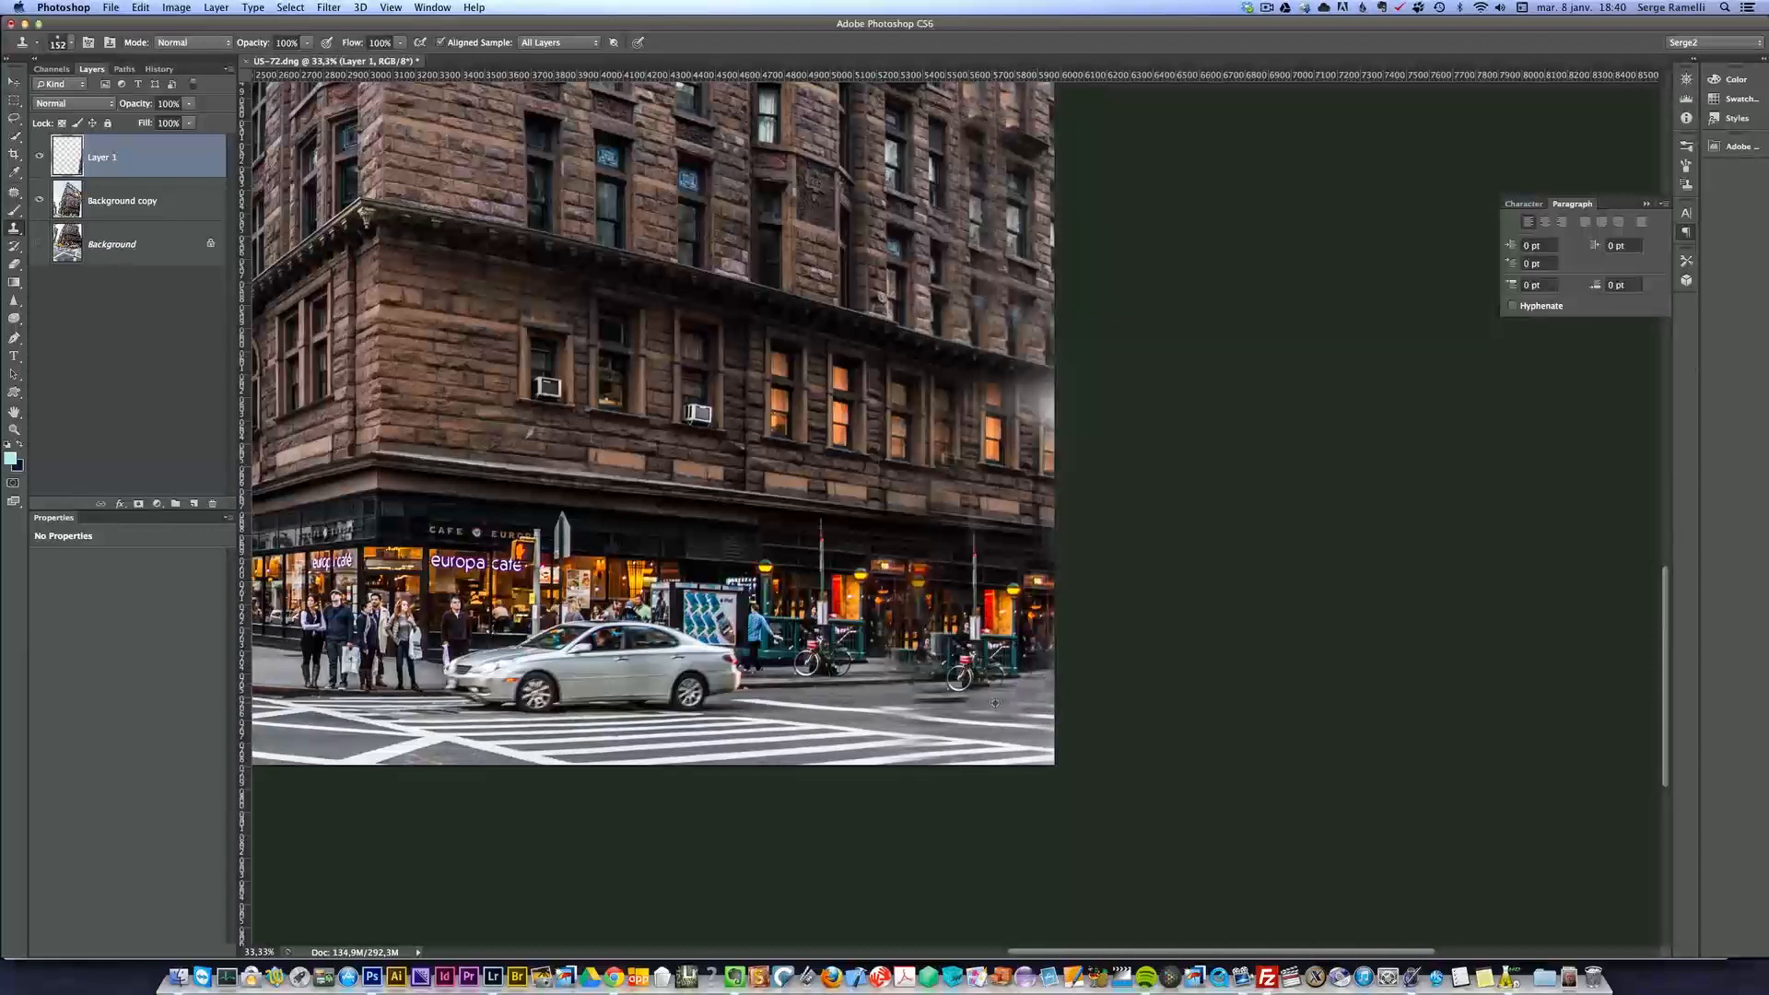
{"action": "left_click_drag", "start_coordinate": [951, 706], "coordinate": [922, 686]}
- Clone brickwork and windows over the hazy white patch under the cornice at the facade's edge, using brush size 326
{"action": "left_click_drag", "start_coordinate": [937, 389], "coordinate": [958, 394]}
{"action": "left_click", "coordinate": [997, 412], "text": "alt"}
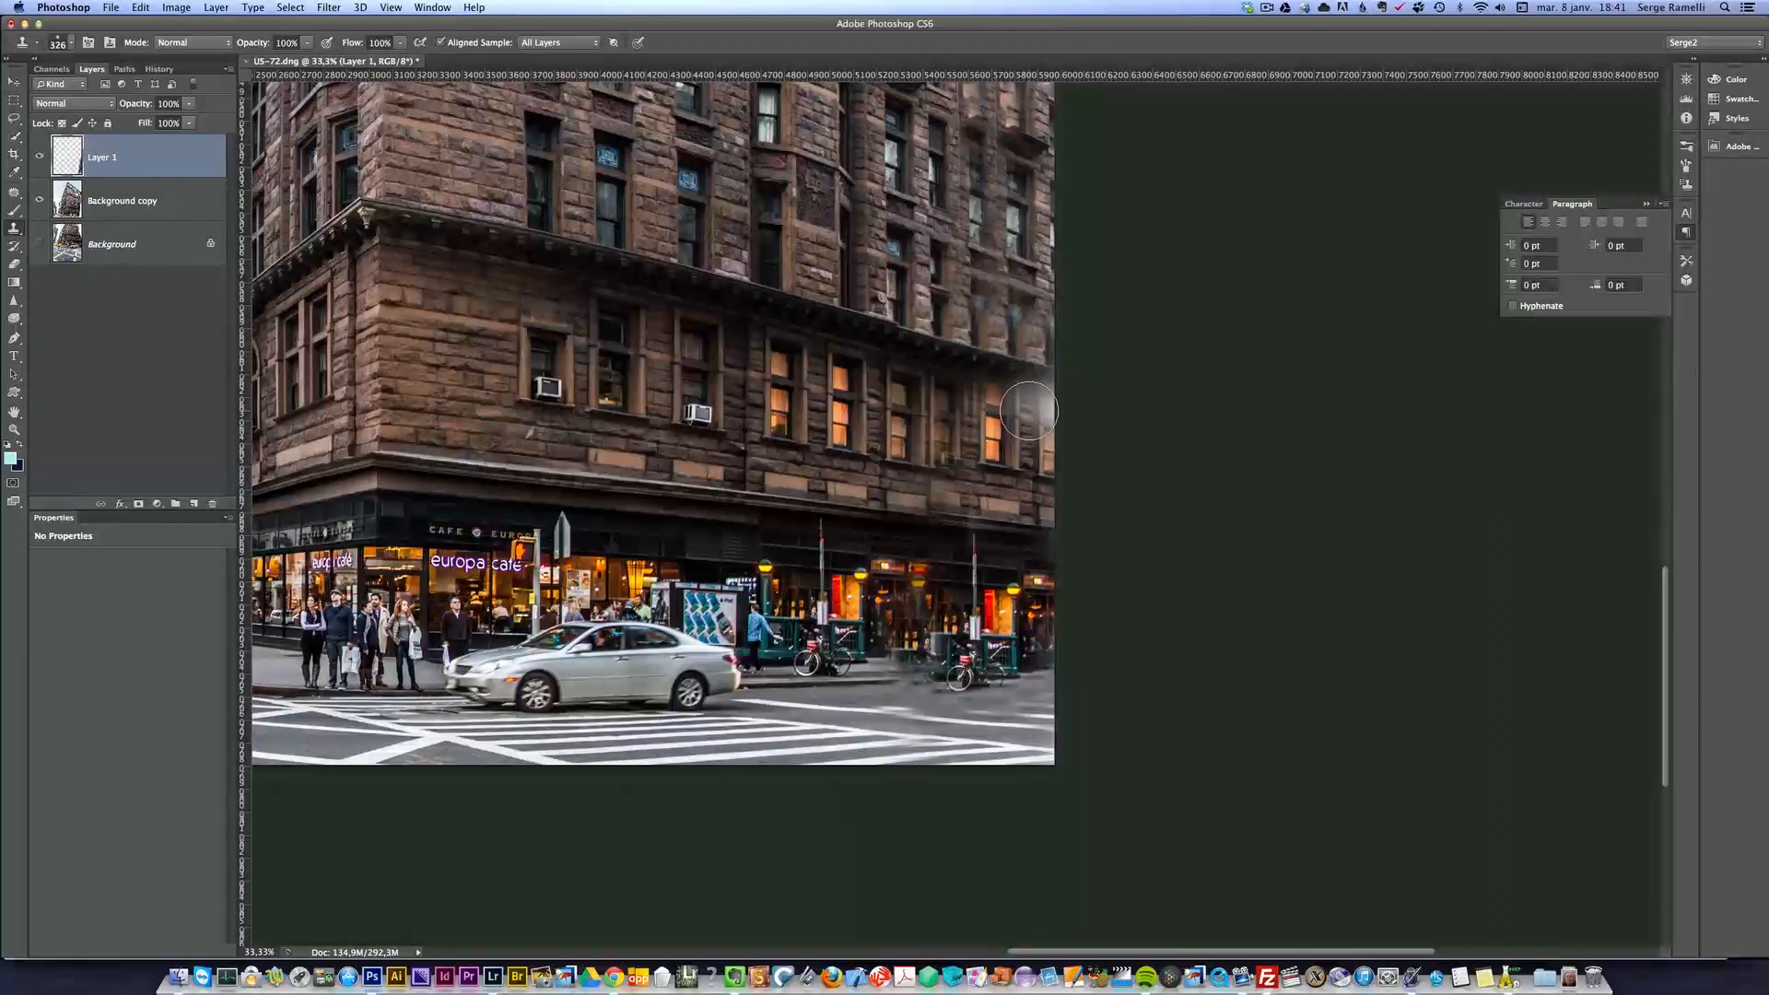
{"action": "left_click_drag", "start_coordinate": [1049, 424], "coordinate": [1045, 401]}
{"action": "left_click_drag", "start_coordinate": [1031, 264], "coordinate": [1045, 329]}
- Clone sky over the transparent patch in the image's upper-right corner with the Clone Stamp at size 566
{"action": "scroll", "coordinate": [1105, 553], "scroll_direction": "up", "scroll_amount": 10}
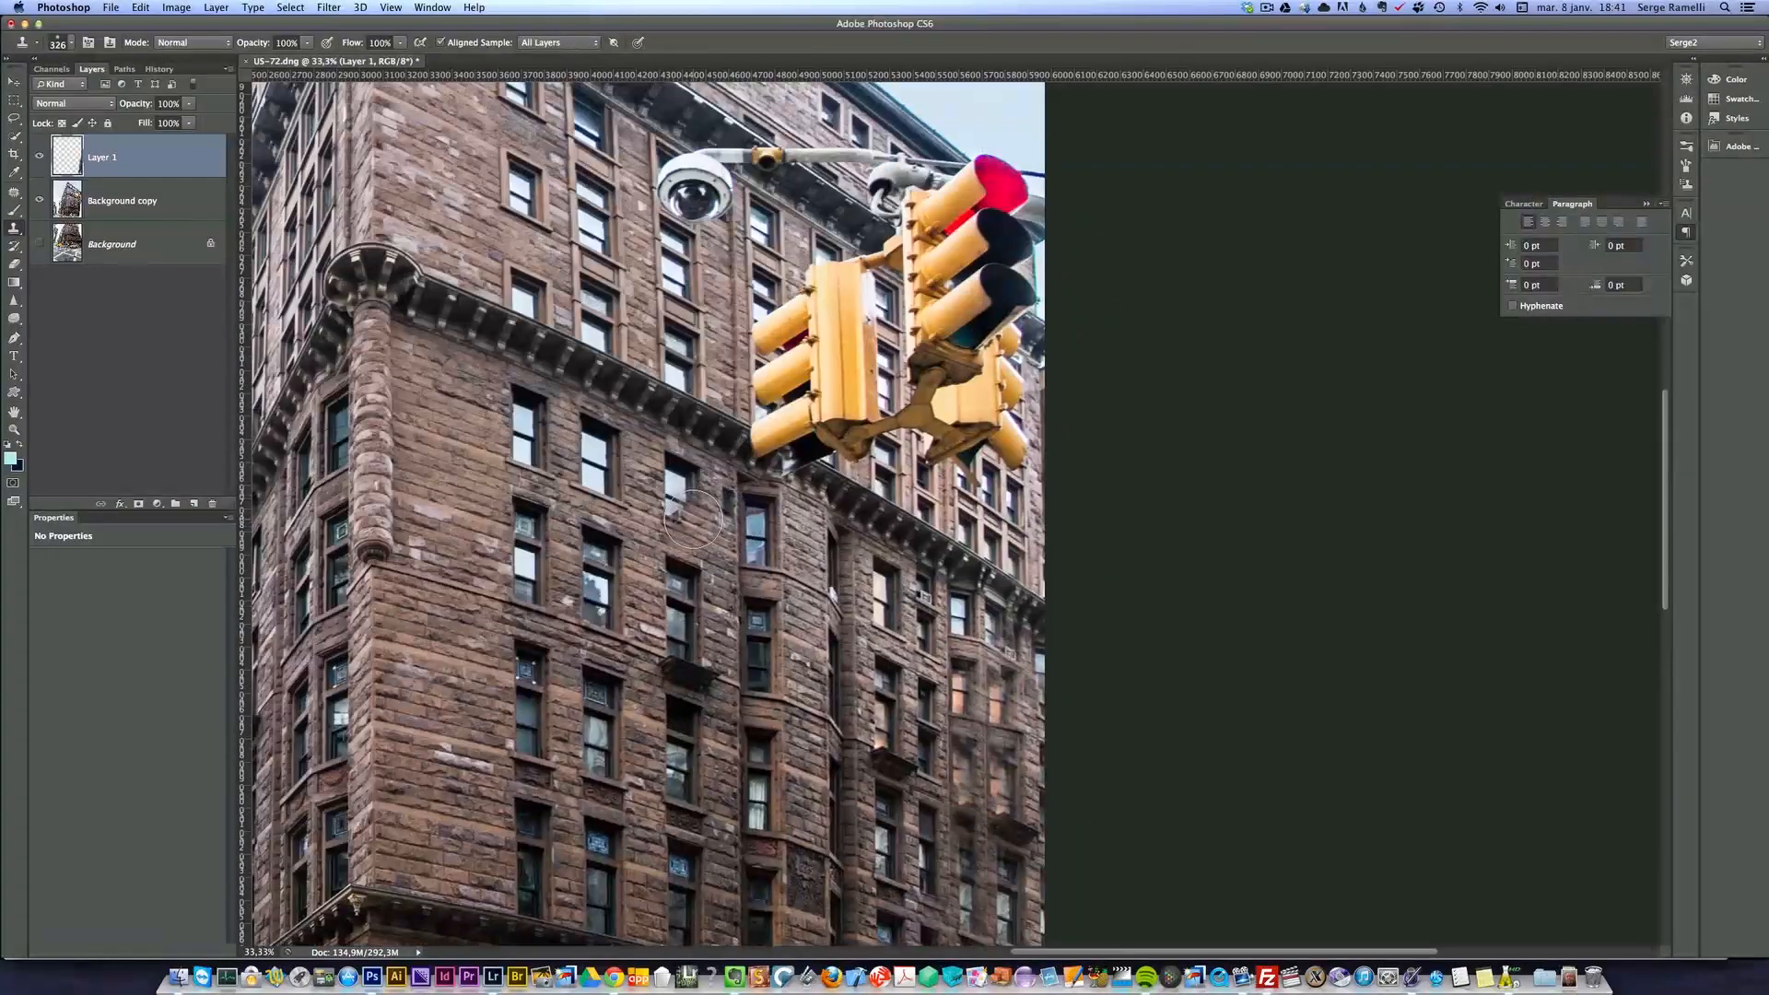
{"action": "key", "text": "z"}
{"action": "left_click", "coordinate": [683, 511], "text": "alt"}
{"action": "left_click", "coordinate": [584, 506], "text": "alt"}
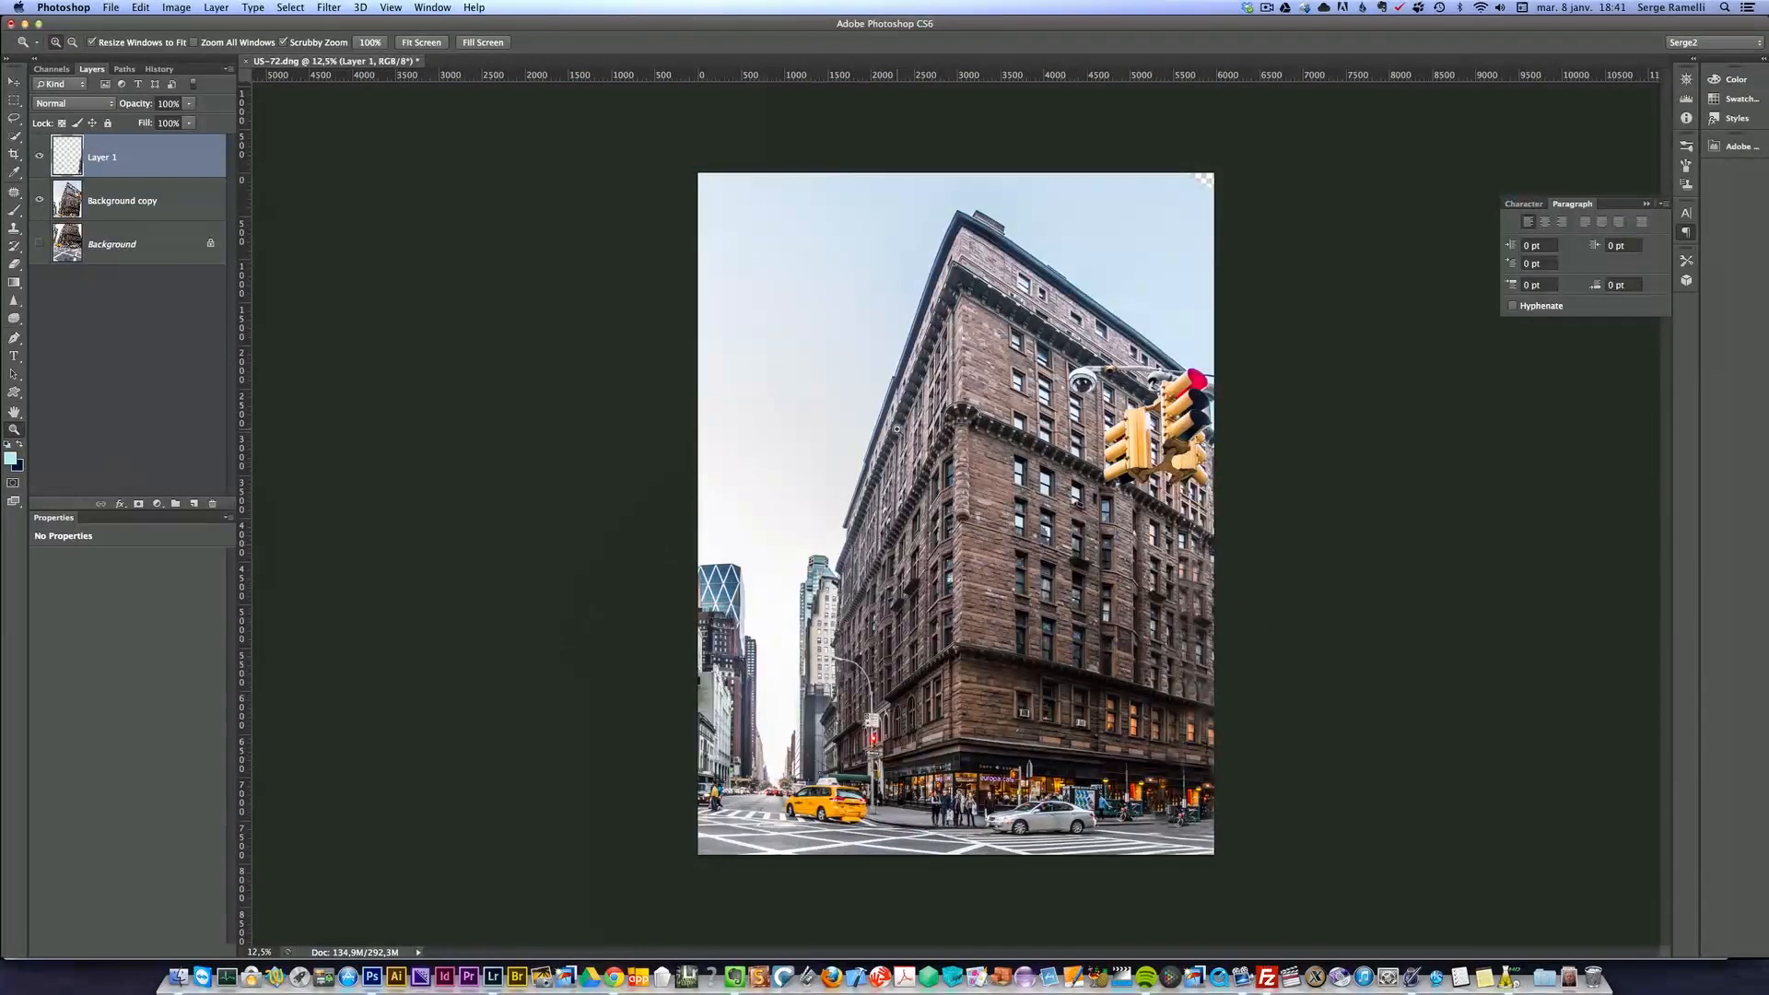
{"action": "key", "text": "s"}
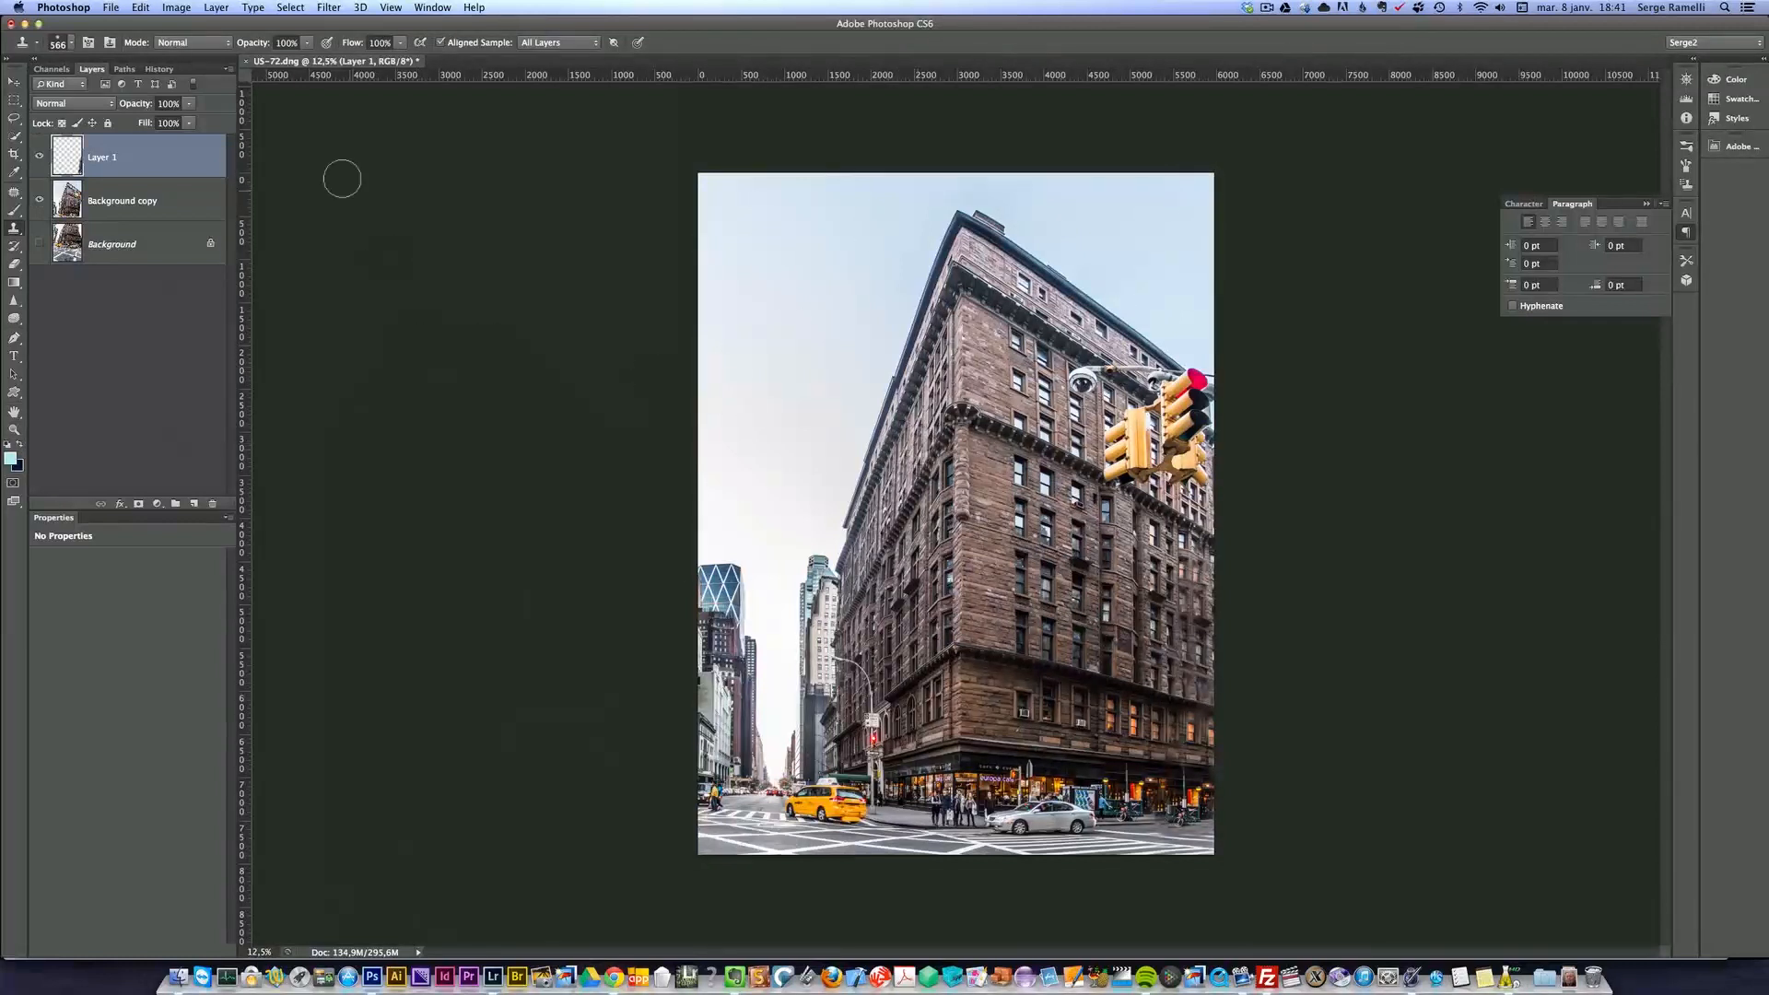
- Close the retouched panorama and save its changes
{"action": "left_click", "coordinate": [111, 7]}
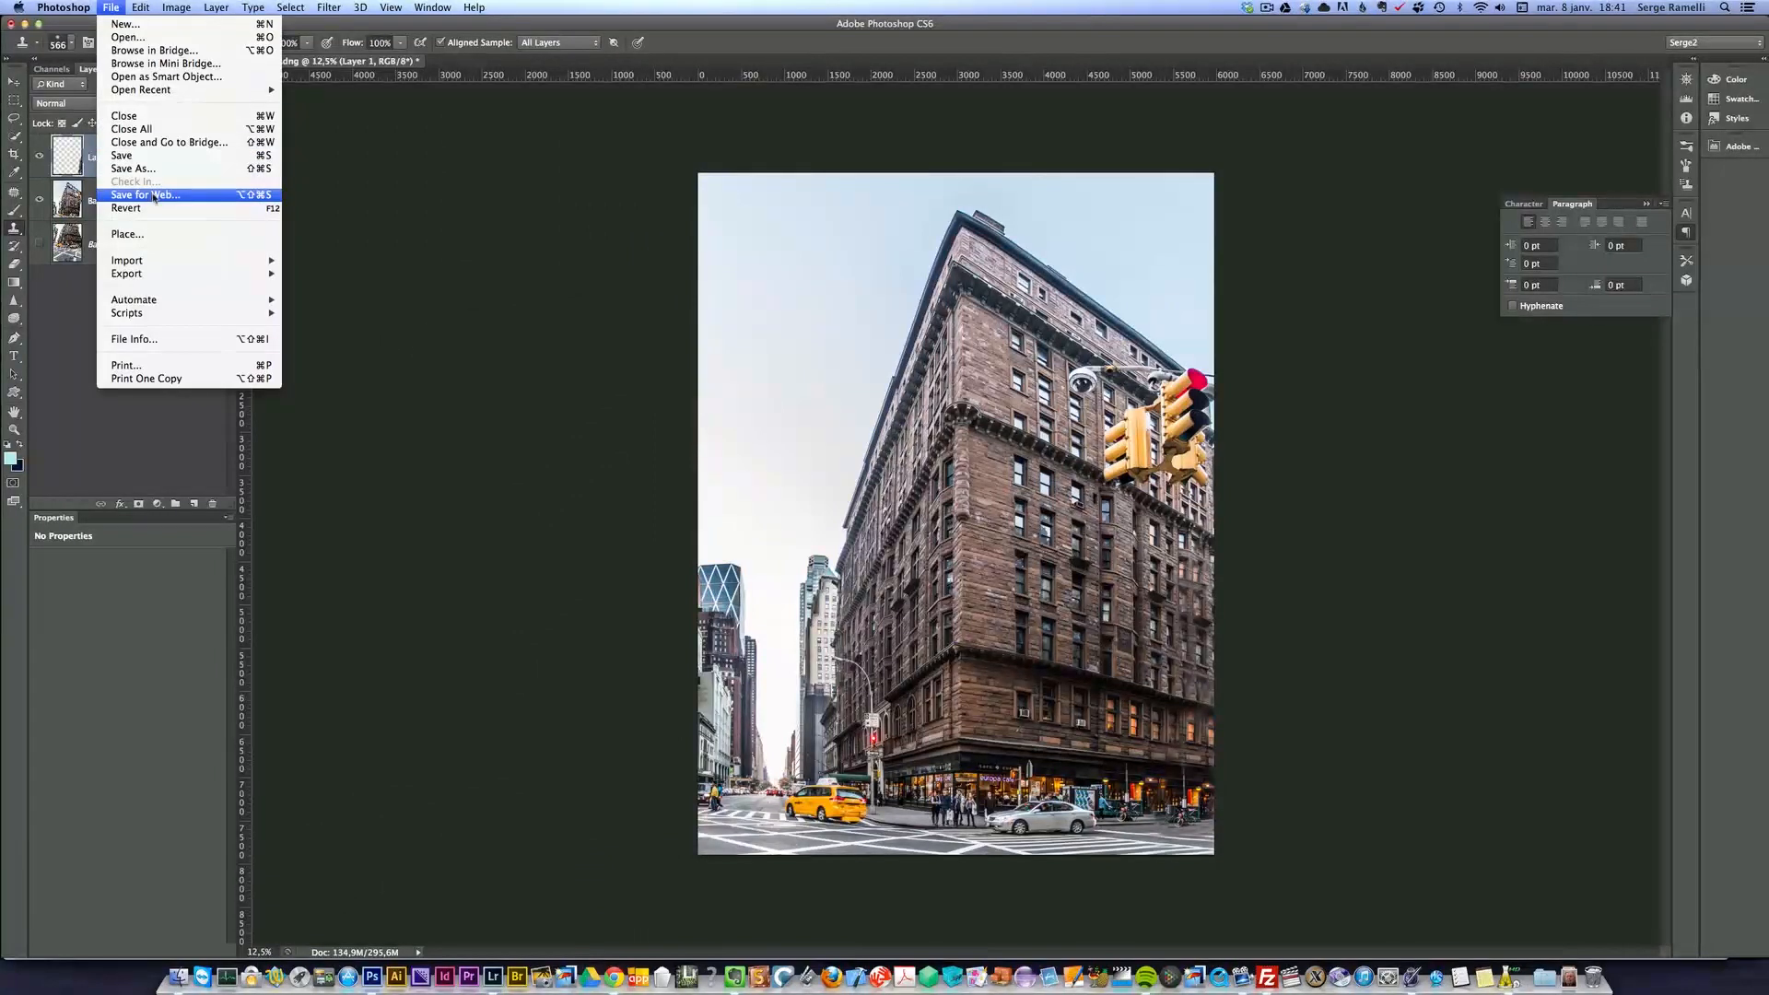
{"action": "left_click", "coordinate": [123, 115]}
{"action": "left_click", "coordinate": [975, 313]}
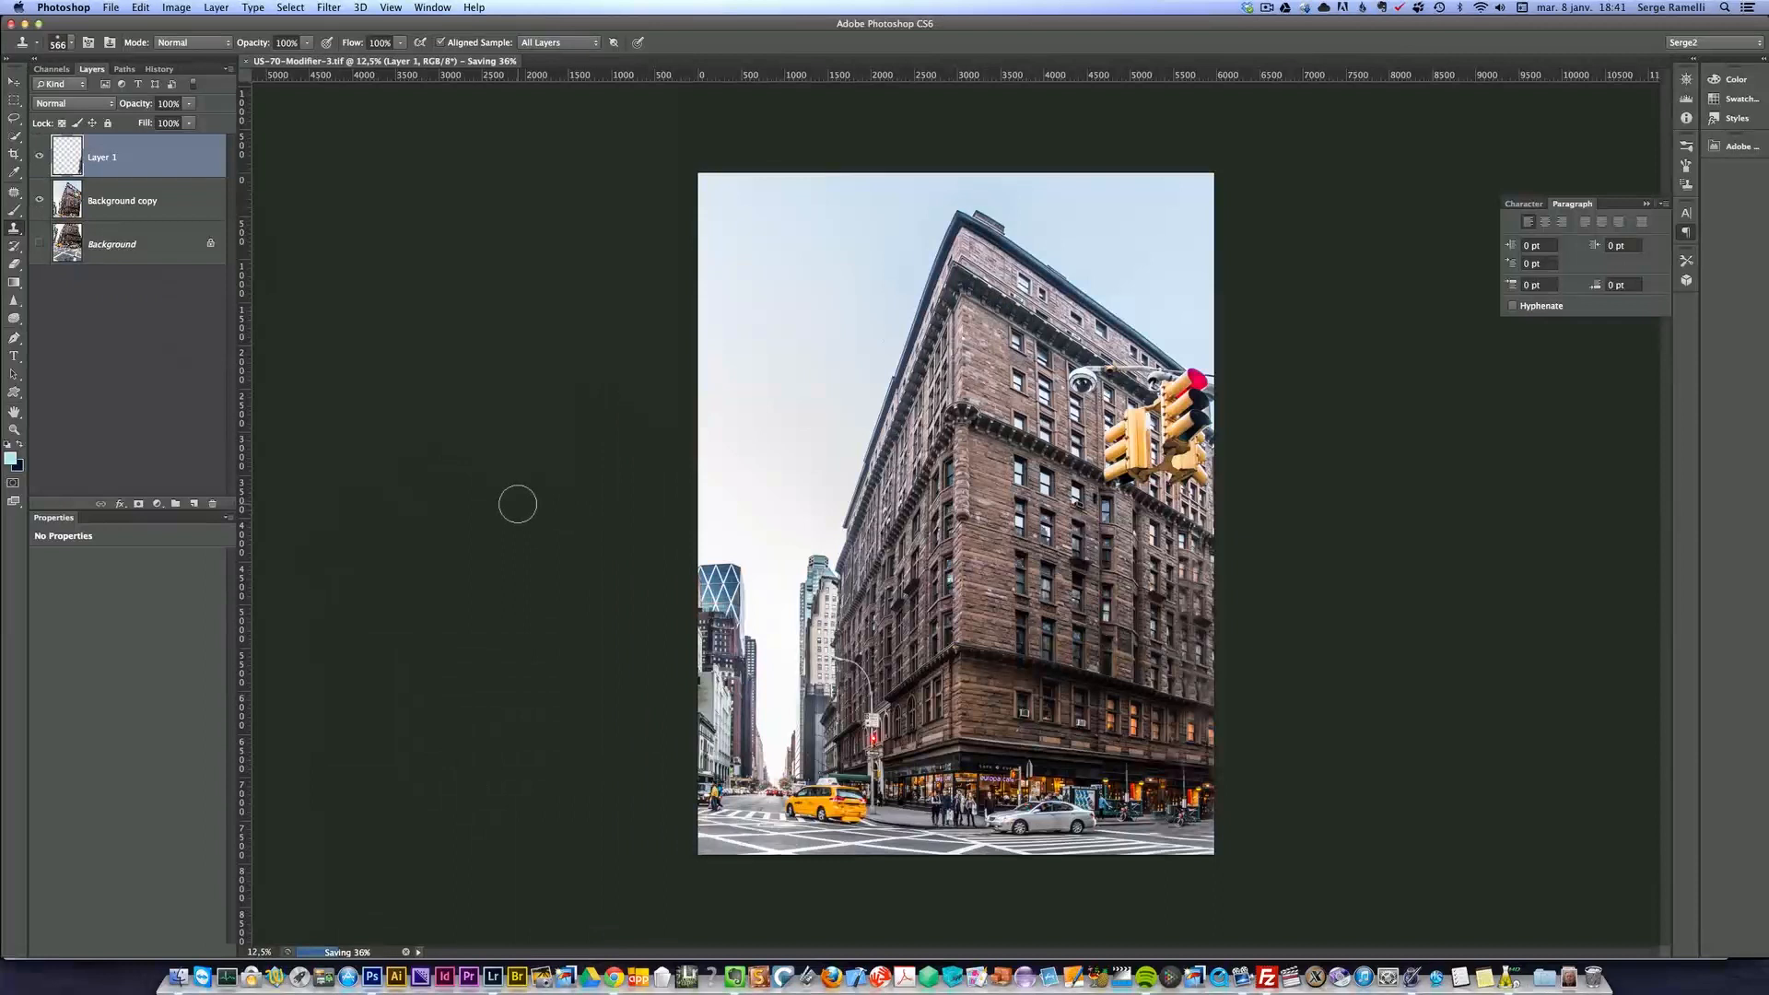
- Switch to Lightroom and bring up the saved panorama US-70-Modifier-3.tif in the Develop module
{"action": "key", "text": "super+Tab"}
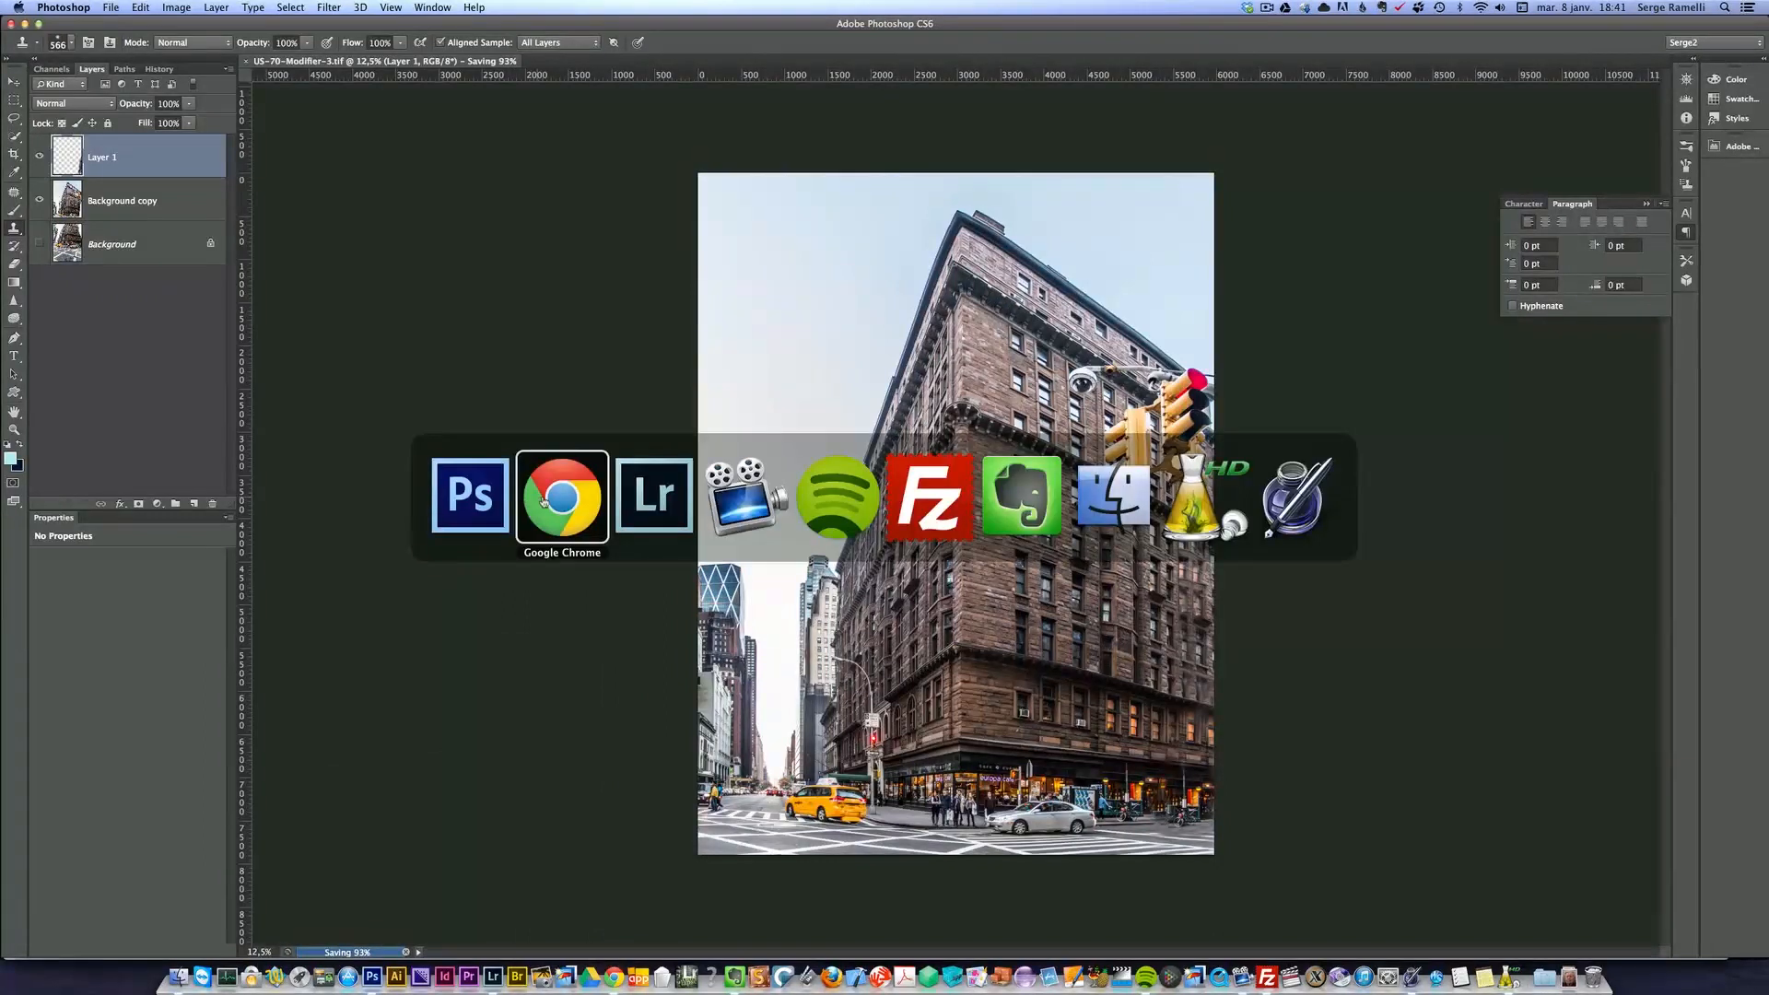
{"action": "left_click", "coordinate": [651, 498]}
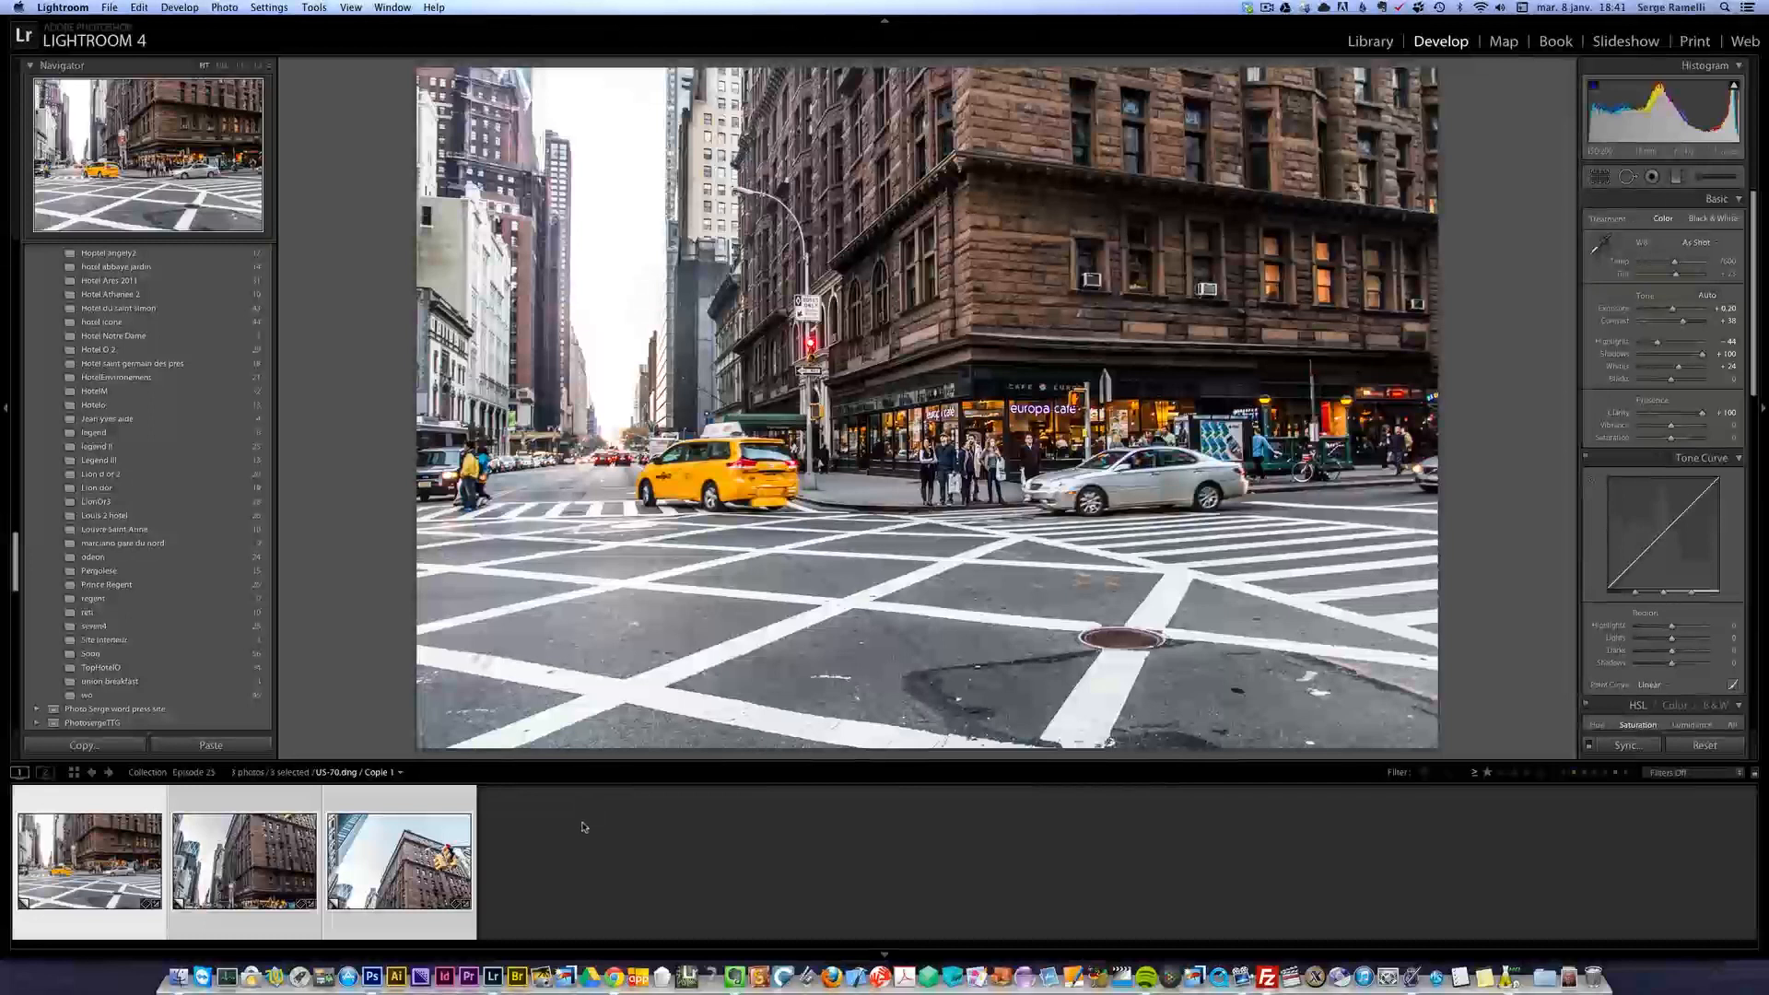
{"action": "key", "text": "shift"}
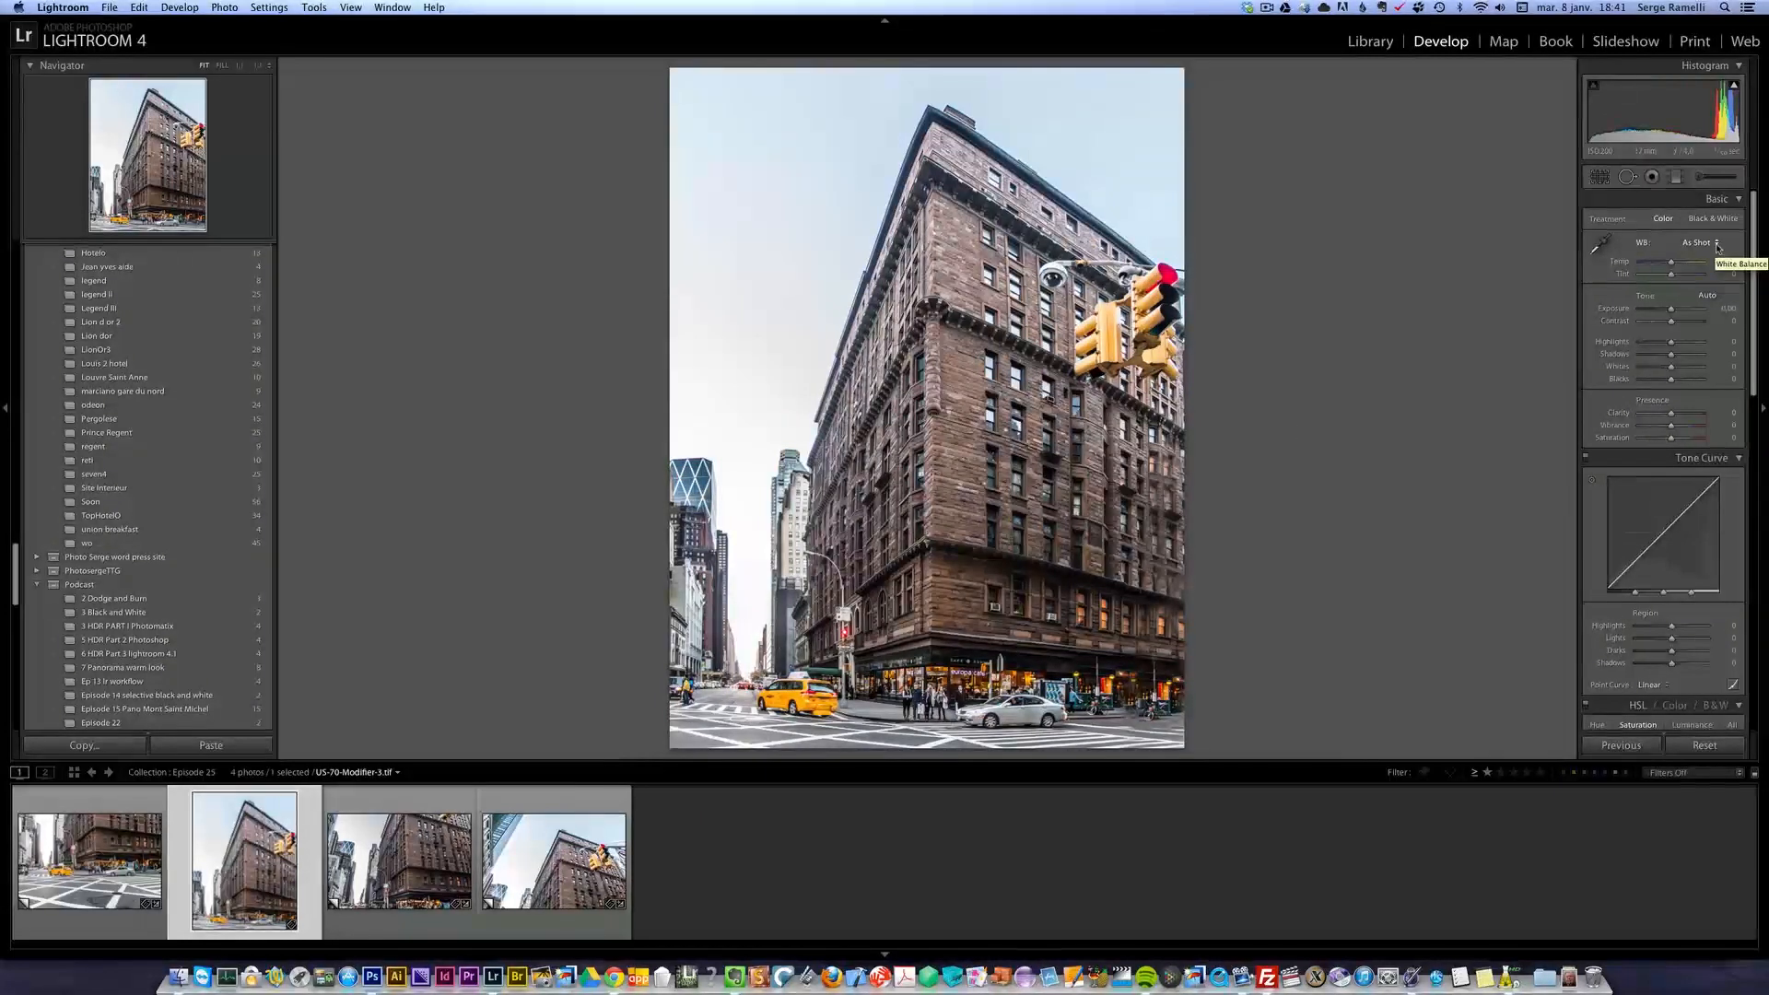
- Set the panorama's Clarity to +53, Highlights to +44 and Shadows to +20
{"action": "left_click", "coordinate": [1689, 414]}
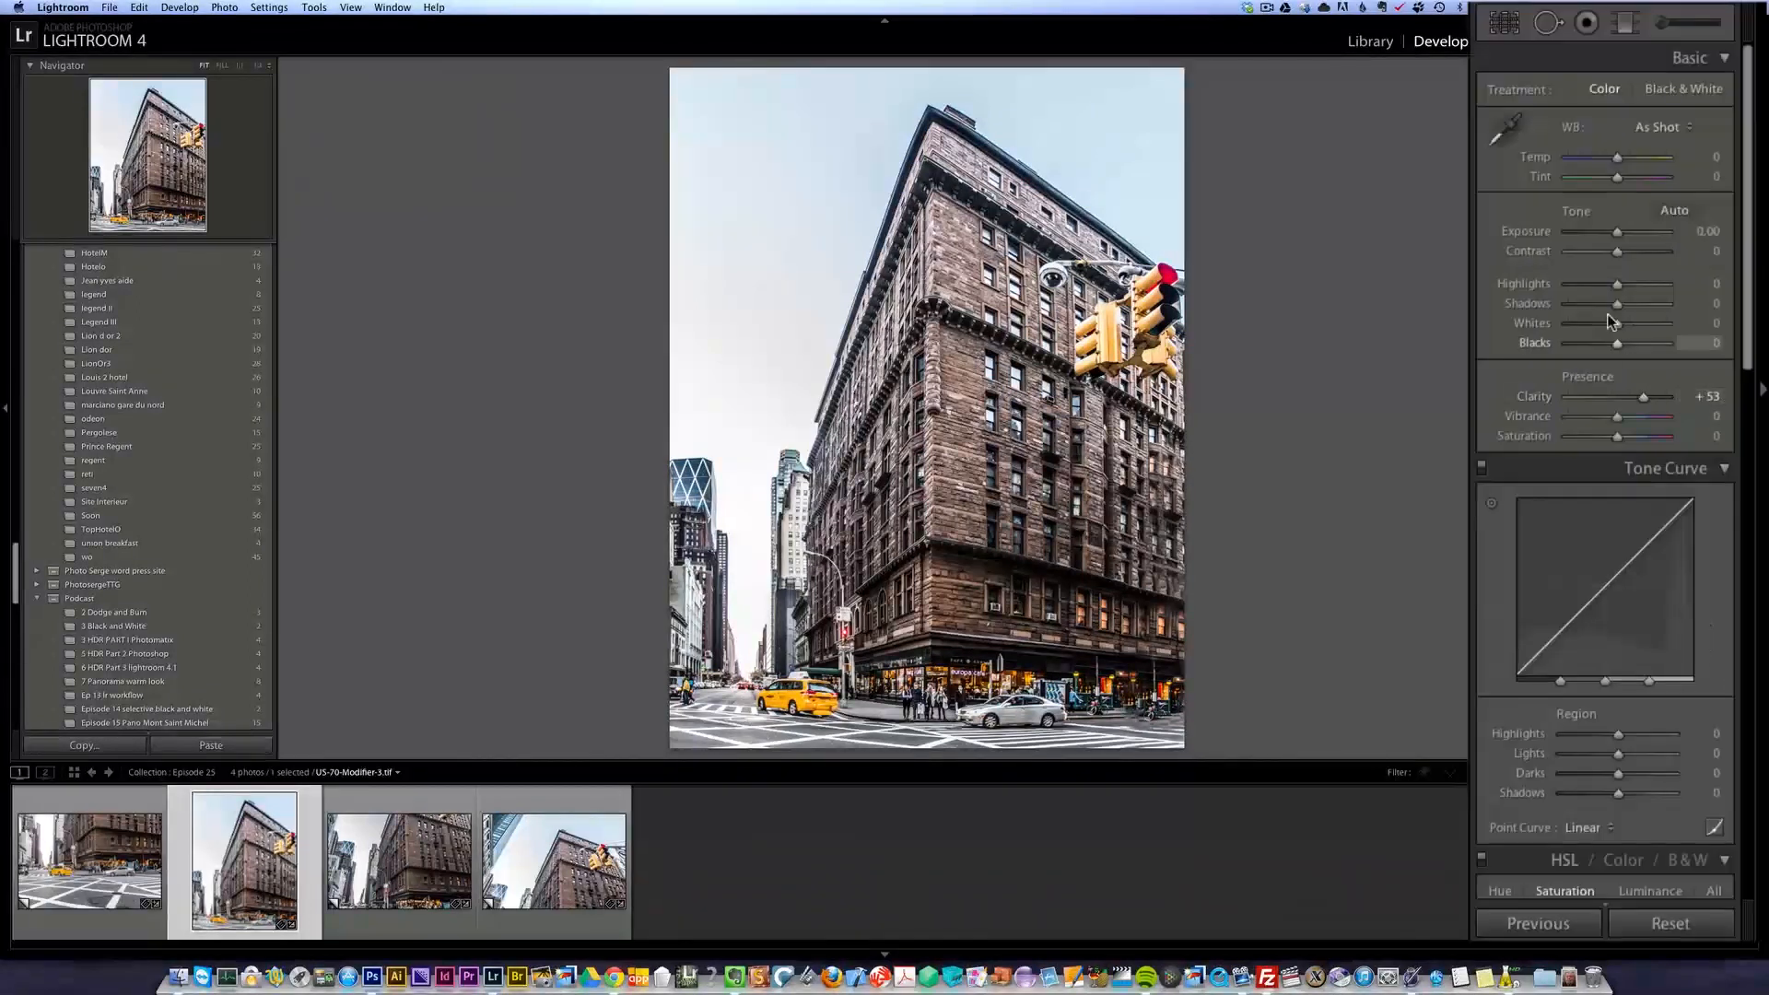
{"action": "left_click", "coordinate": [1579, 285]}
{"action": "left_click_drag", "start_coordinate": [1580, 285], "coordinate": [1631, 307]}
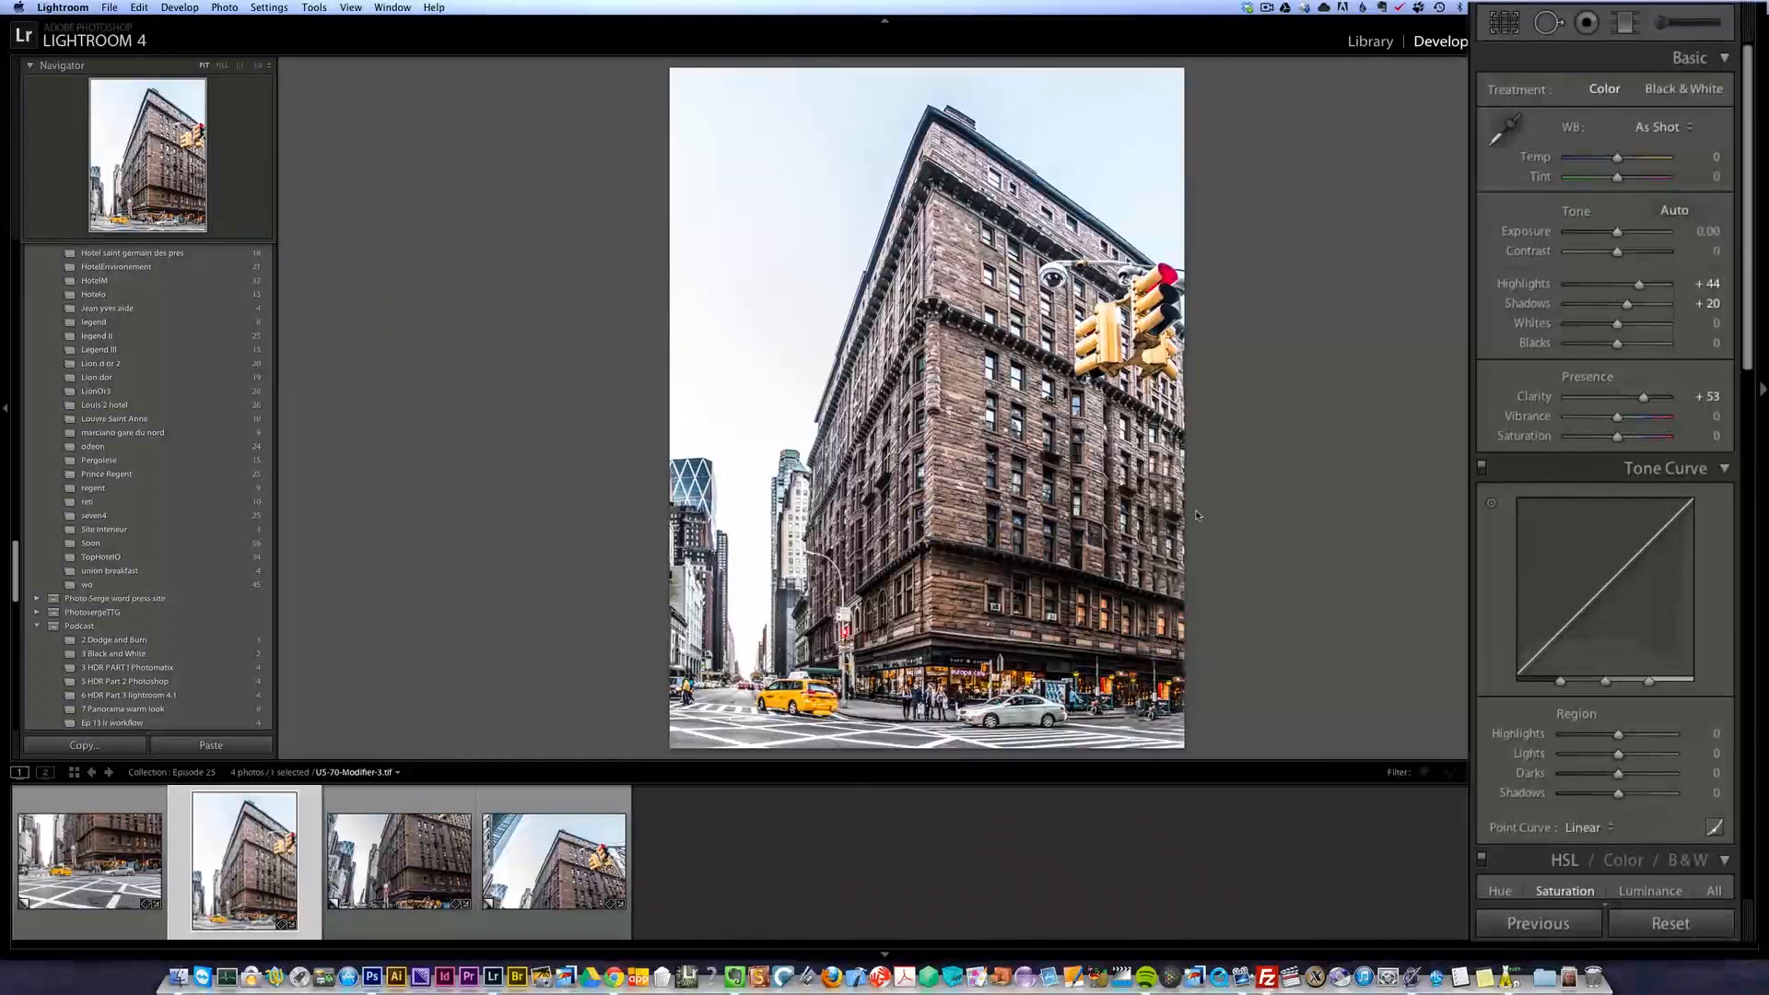
- Set the HSL saturation to -100 for Green, Aqua, Blue, Purple and Magenta, +50 for Red and Yellow, and +48 for Orange
{"action": "left_click_drag", "start_coordinate": [1749, 322], "coordinate": [1749, 847]}
{"action": "scroll", "coordinate": [1540, 371], "scroll_direction": "up", "scroll_amount": 10}
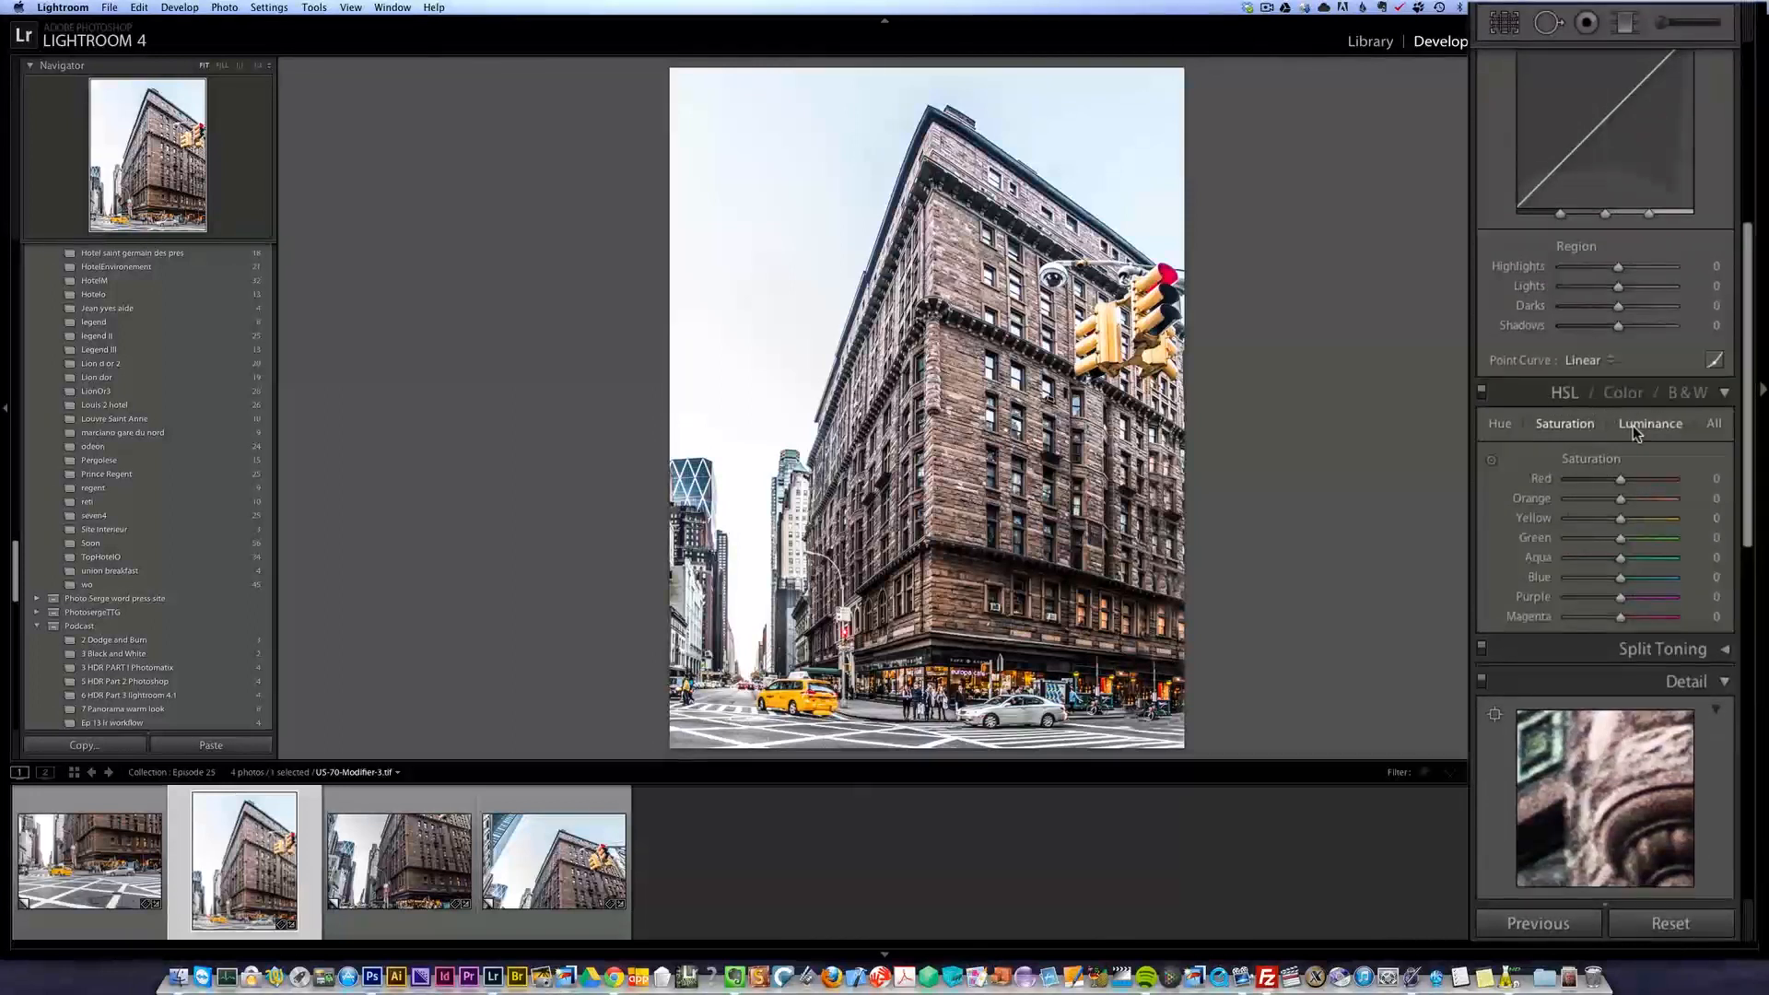
{"action": "left_click", "coordinate": [1713, 424]}
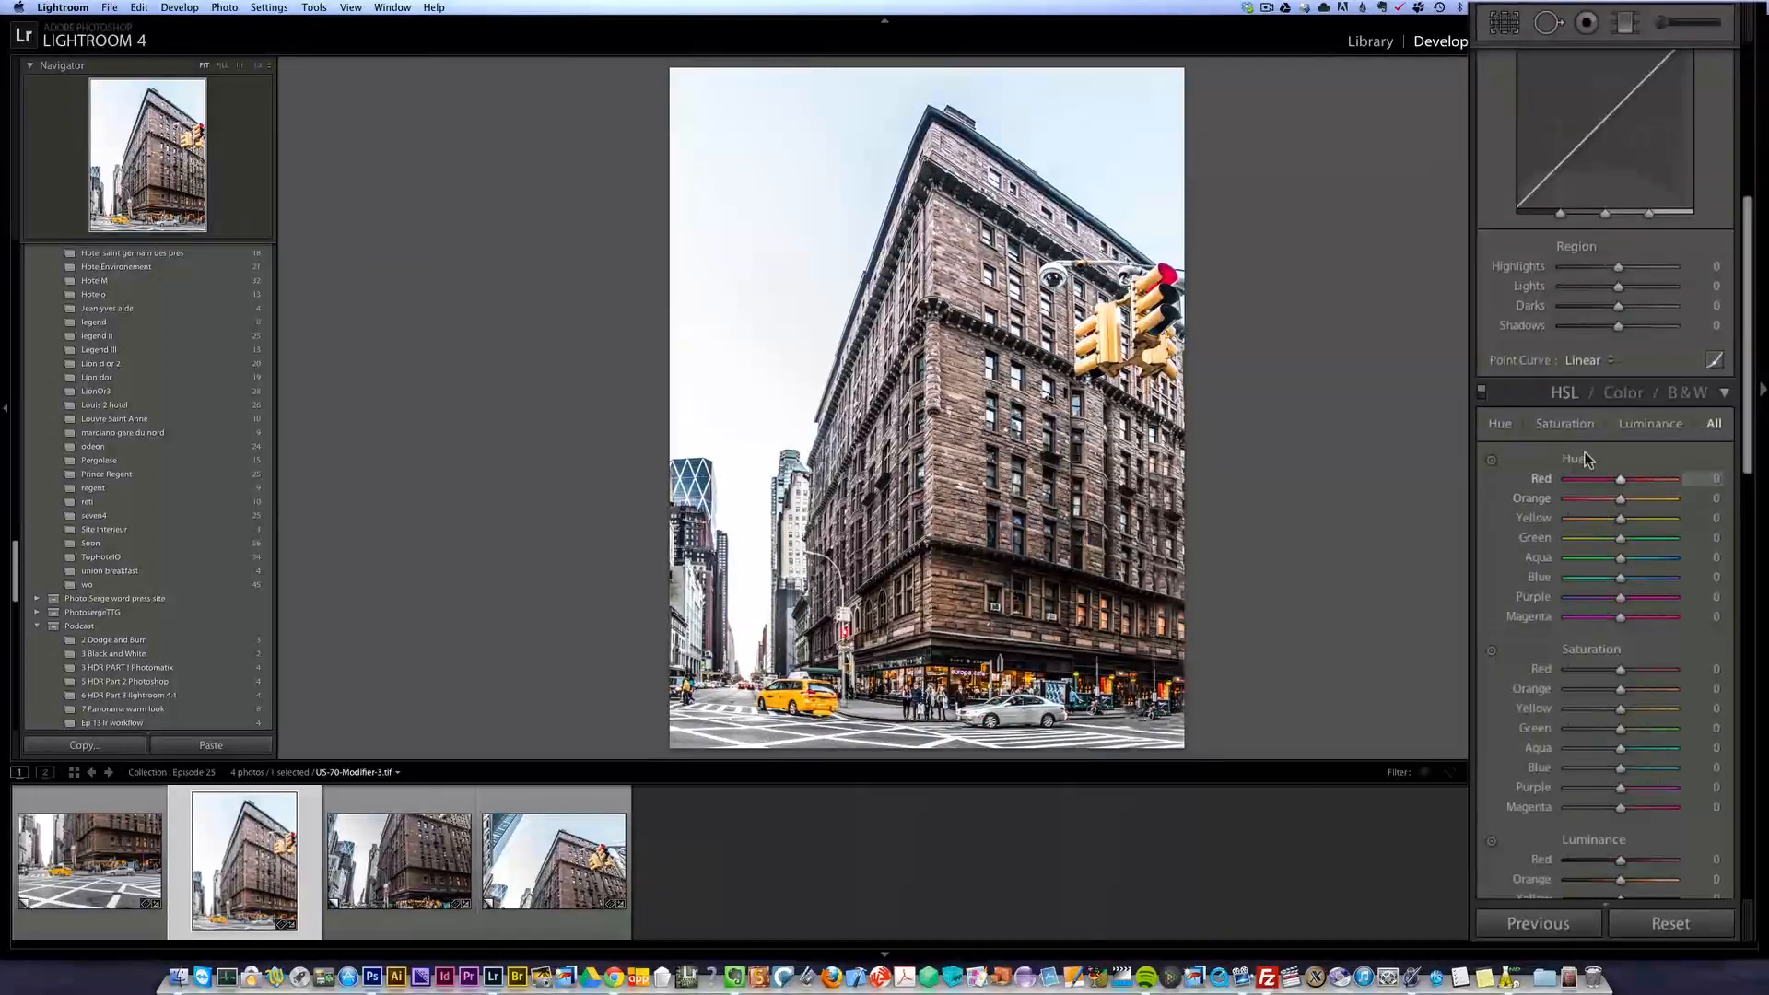
{"action": "left_click", "coordinate": [1575, 426]}
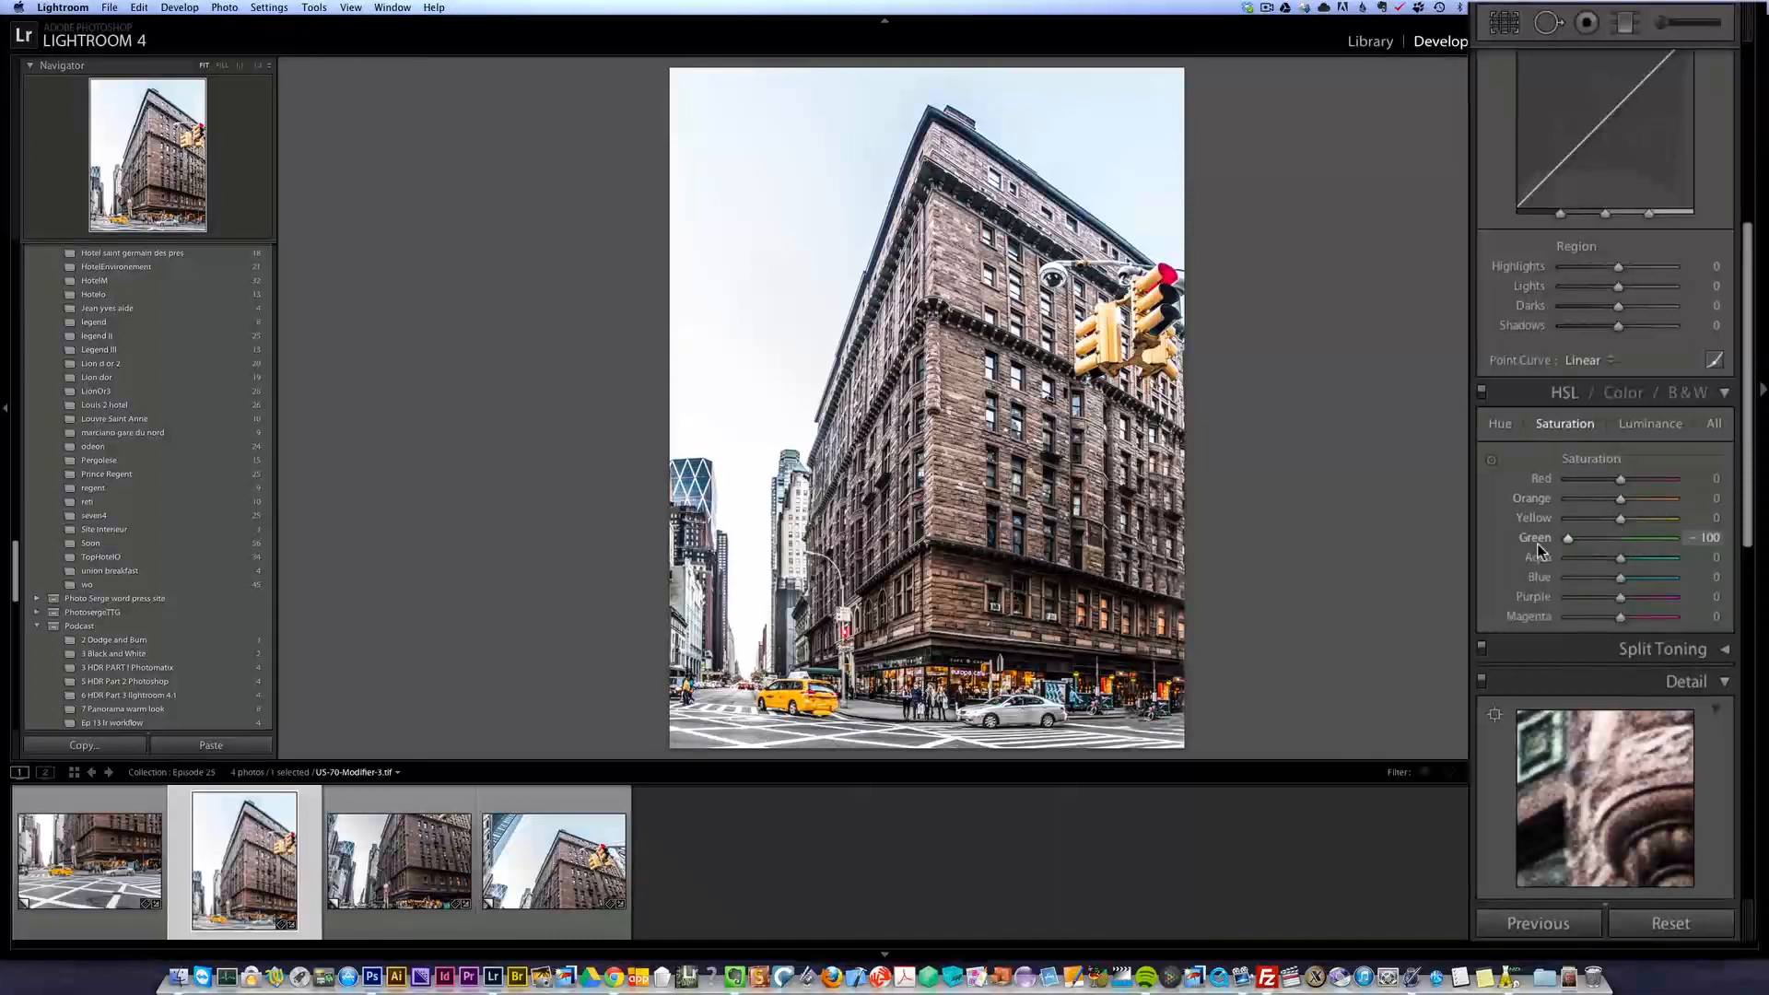
{"action": "left_click_drag", "start_coordinate": [1622, 562], "coordinate": [1568, 617]}
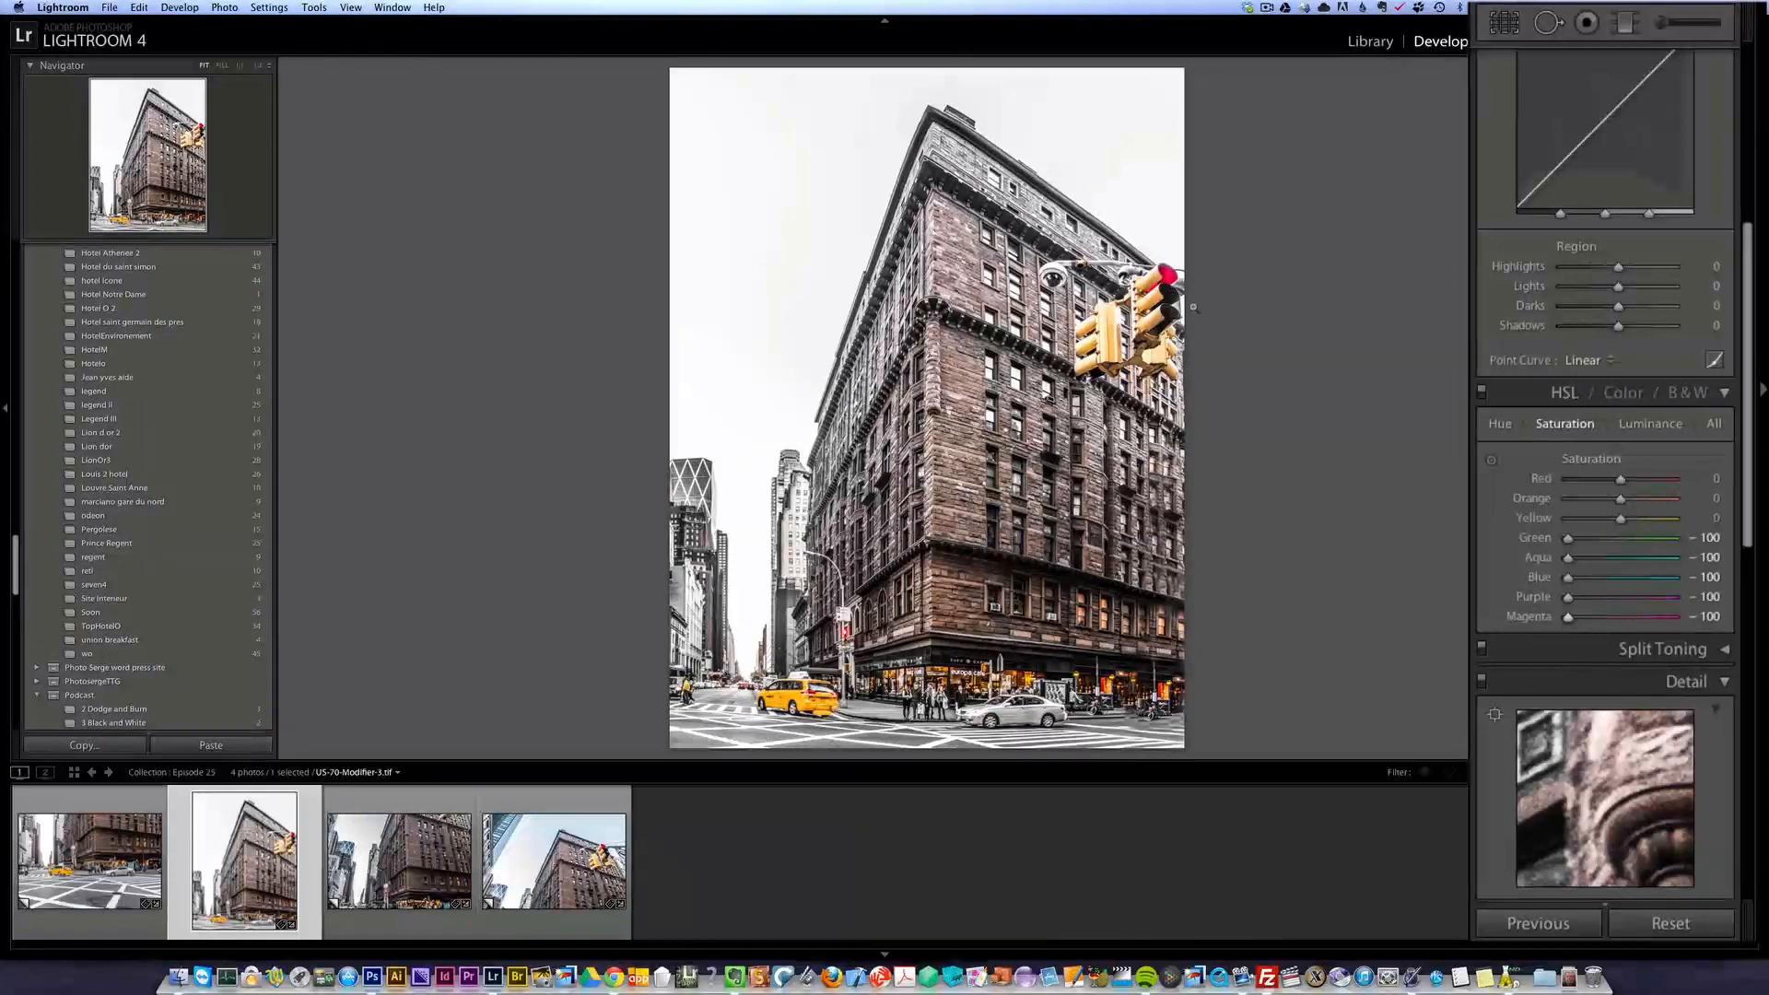
{"action": "left_click_drag", "start_coordinate": [1548, 498], "coordinate": [1644, 500]}
{"action": "left_click", "coordinate": [1639, 518]}
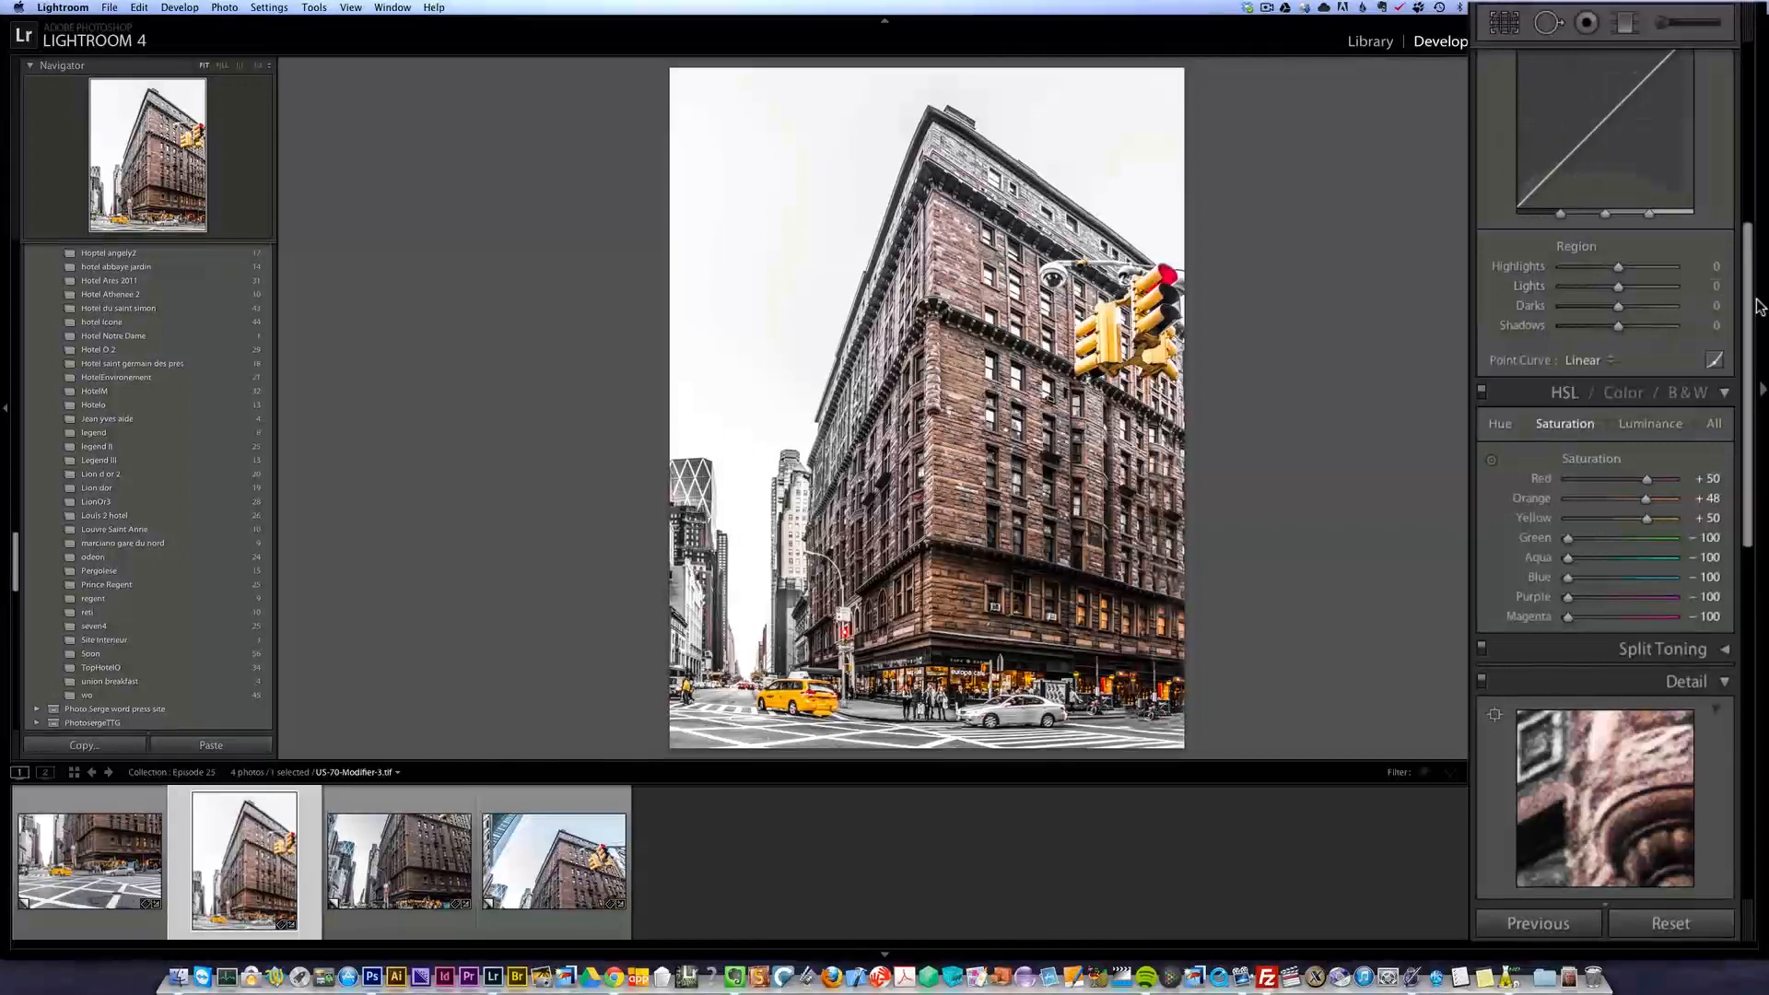
- Reset the Adjustment Brush effects, set its Saturation to -100, and paint over the building facade and street with a size 20 brush
{"action": "left_click_drag", "start_coordinate": [1748, 297], "coordinate": [1757, 40]}
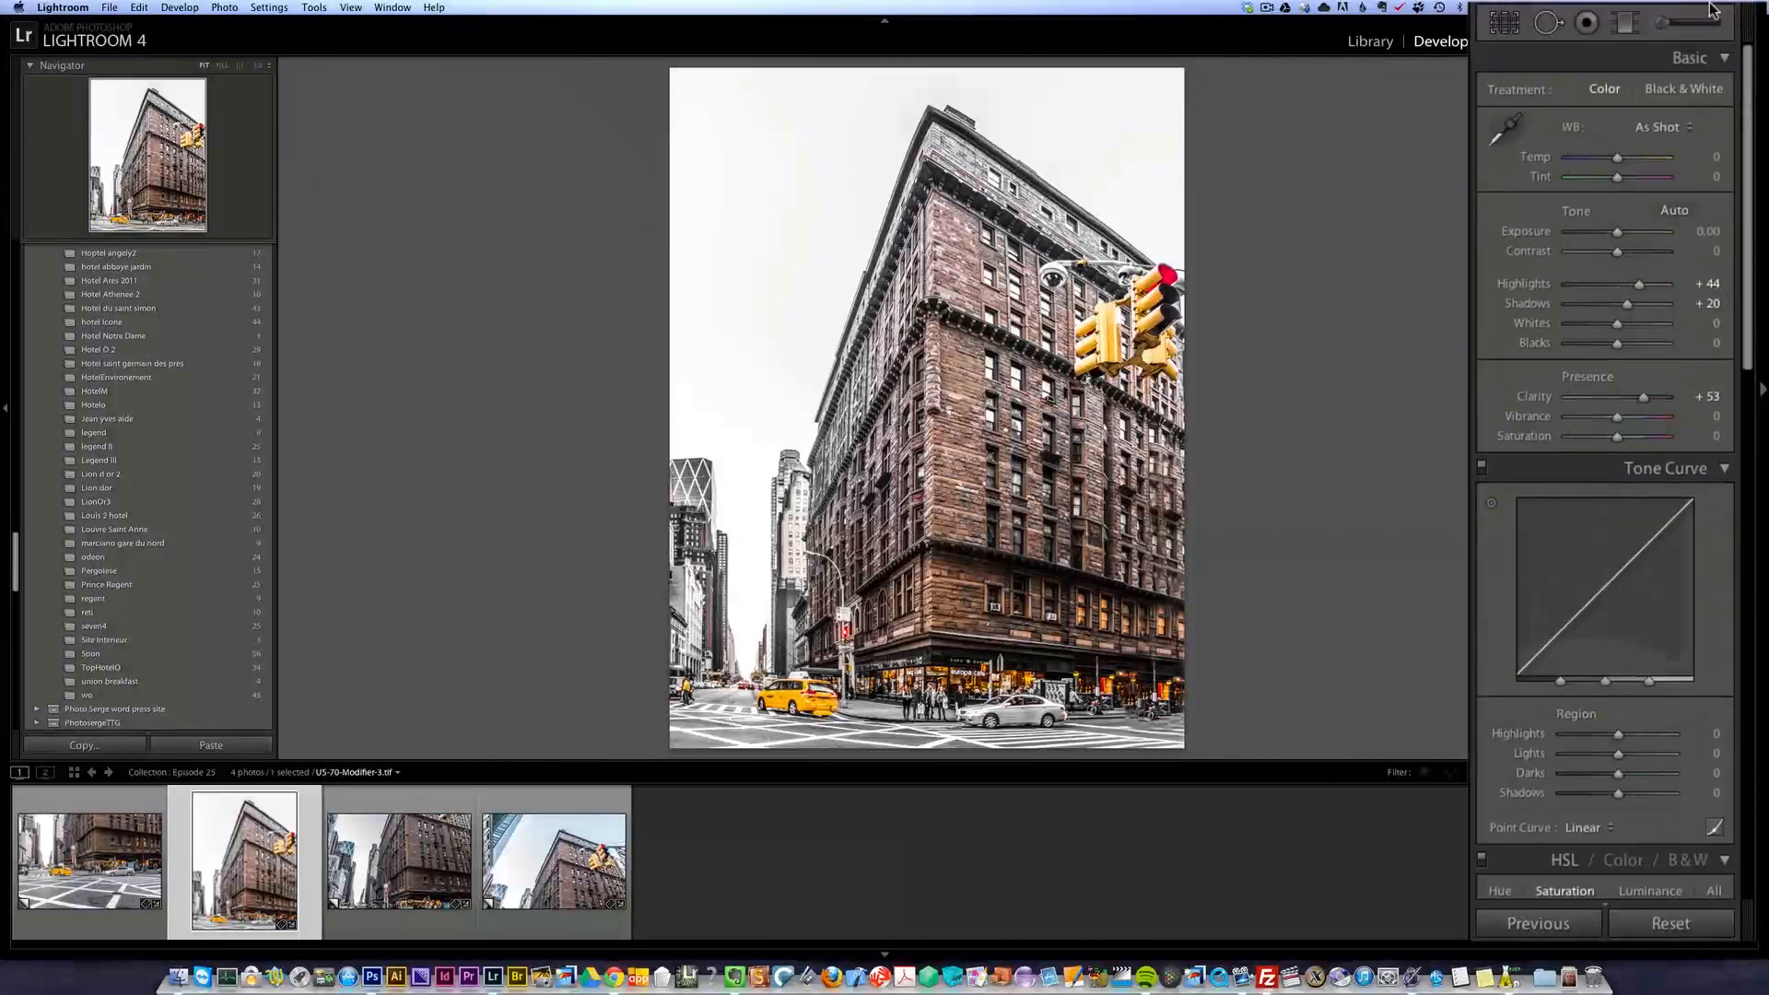
{"action": "left_click", "coordinate": [1668, 23]}
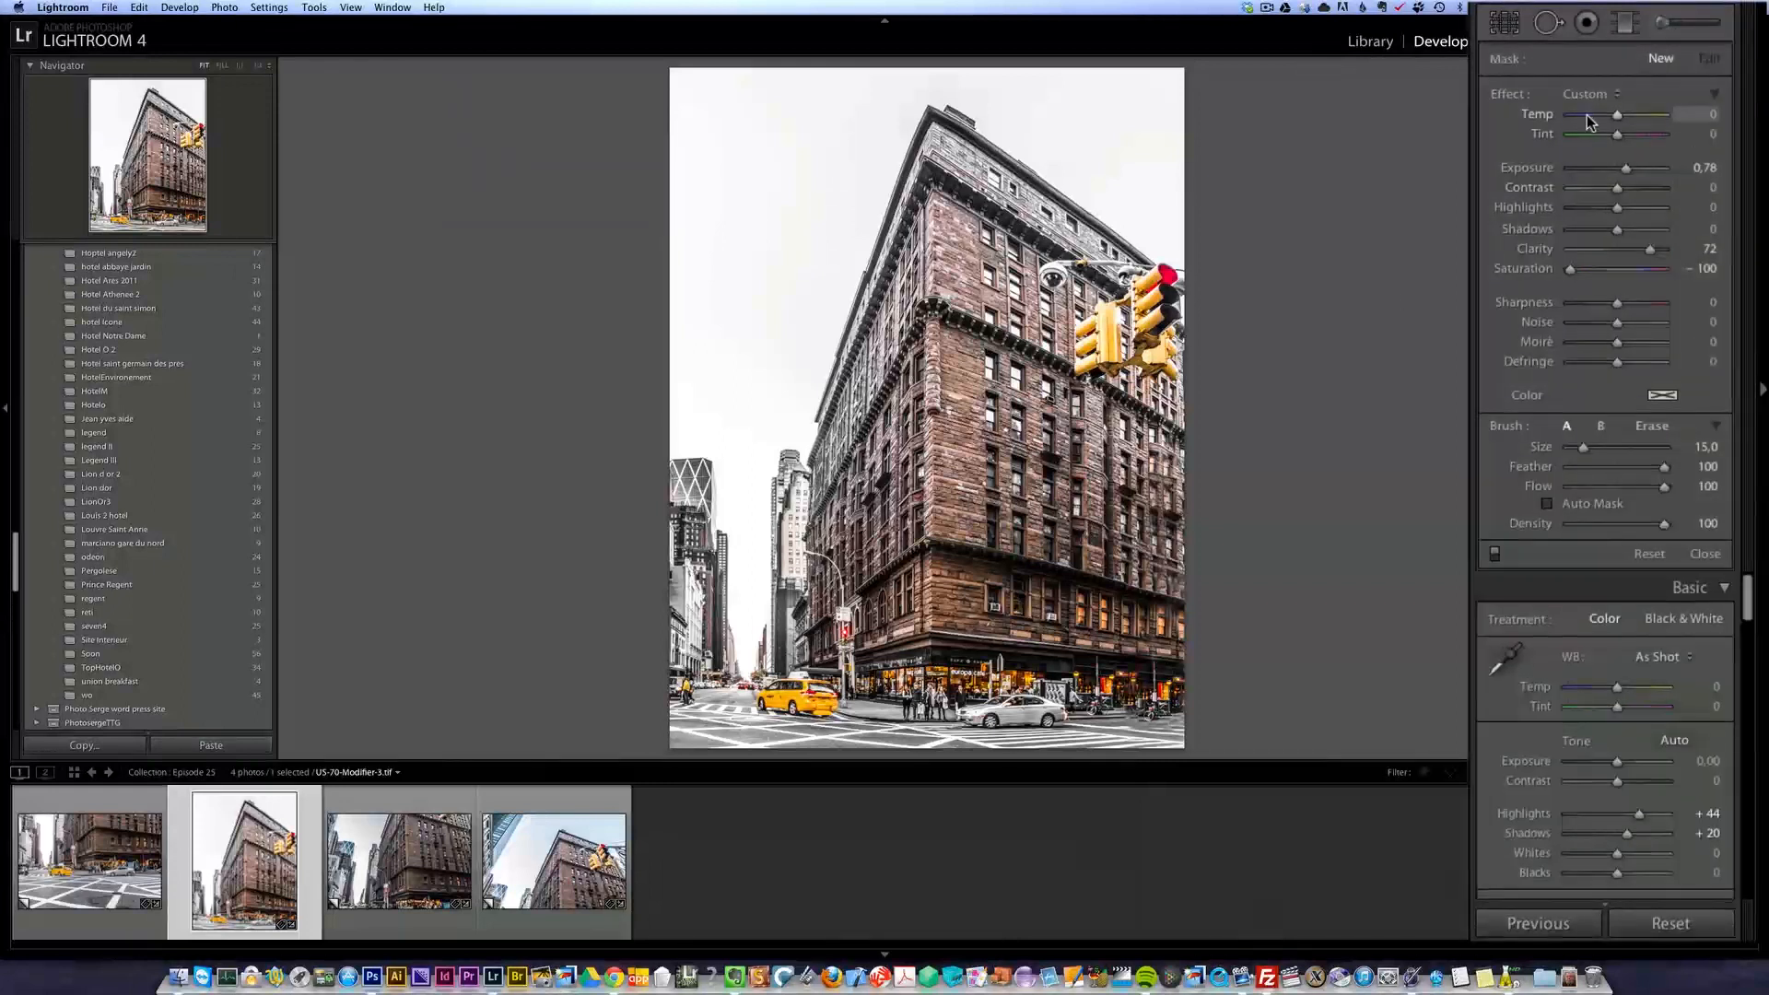
{"action": "double_click", "coordinate": [1510, 94]}
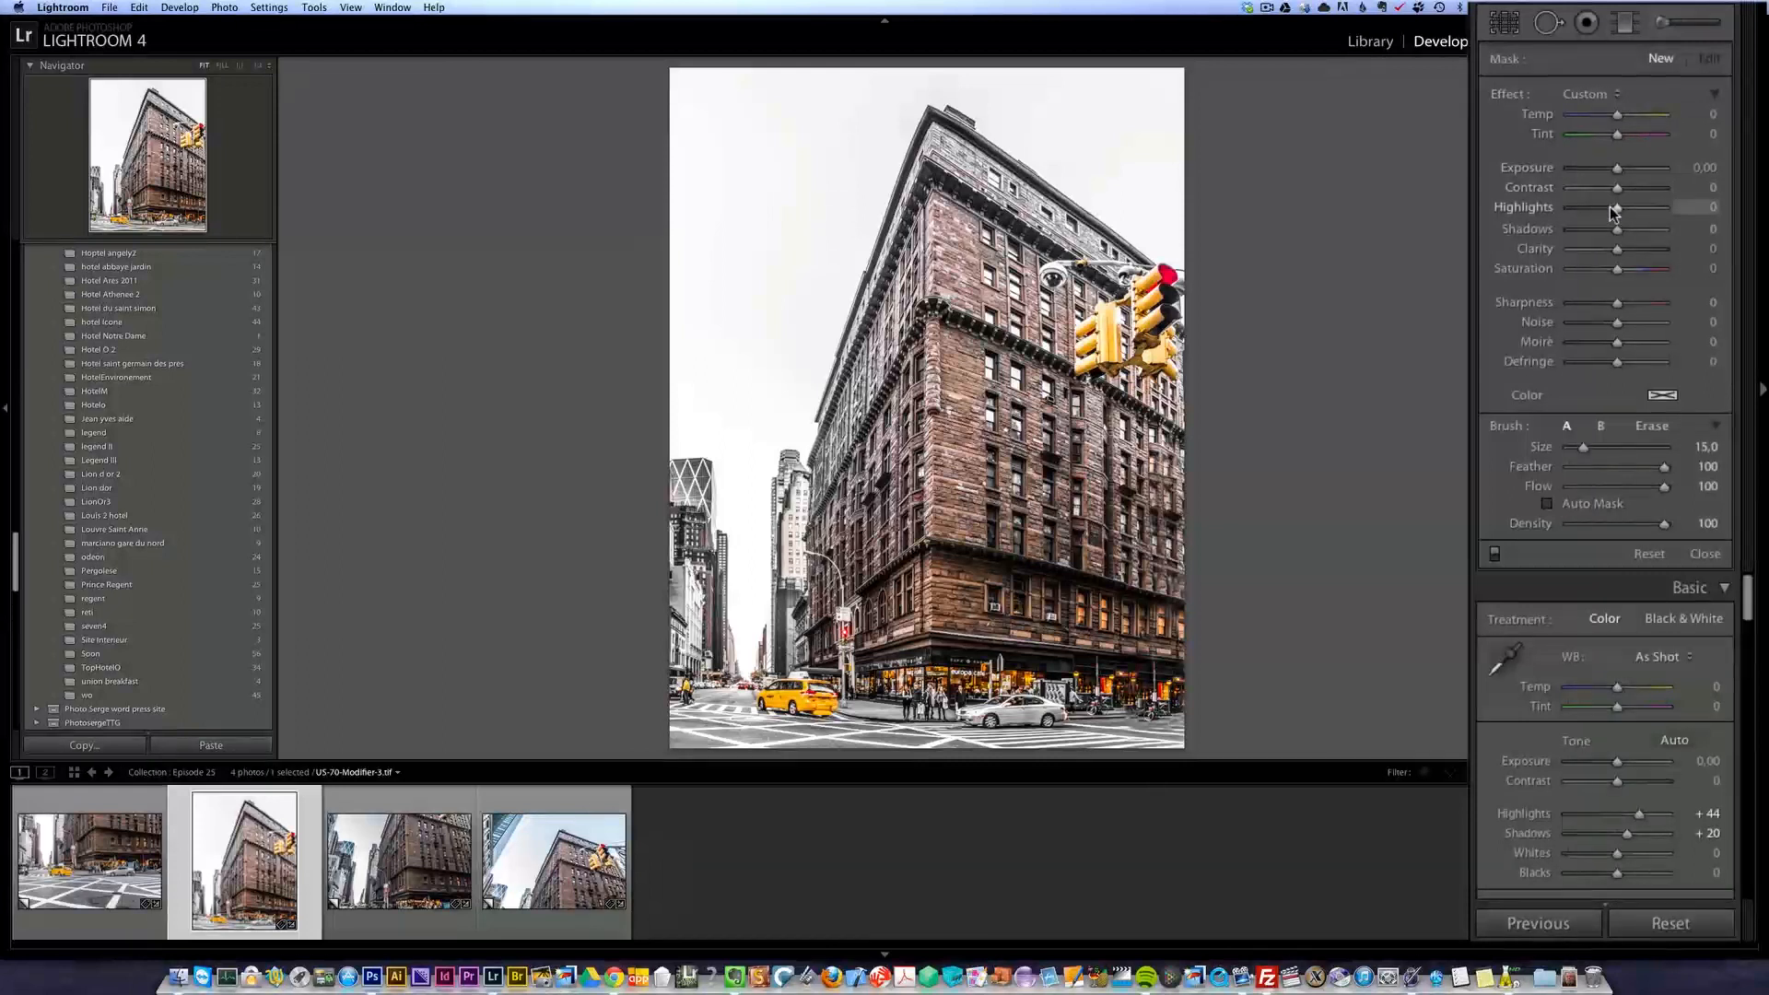
{"action": "left_click_drag", "start_coordinate": [1617, 269], "coordinate": [1490, 269]}
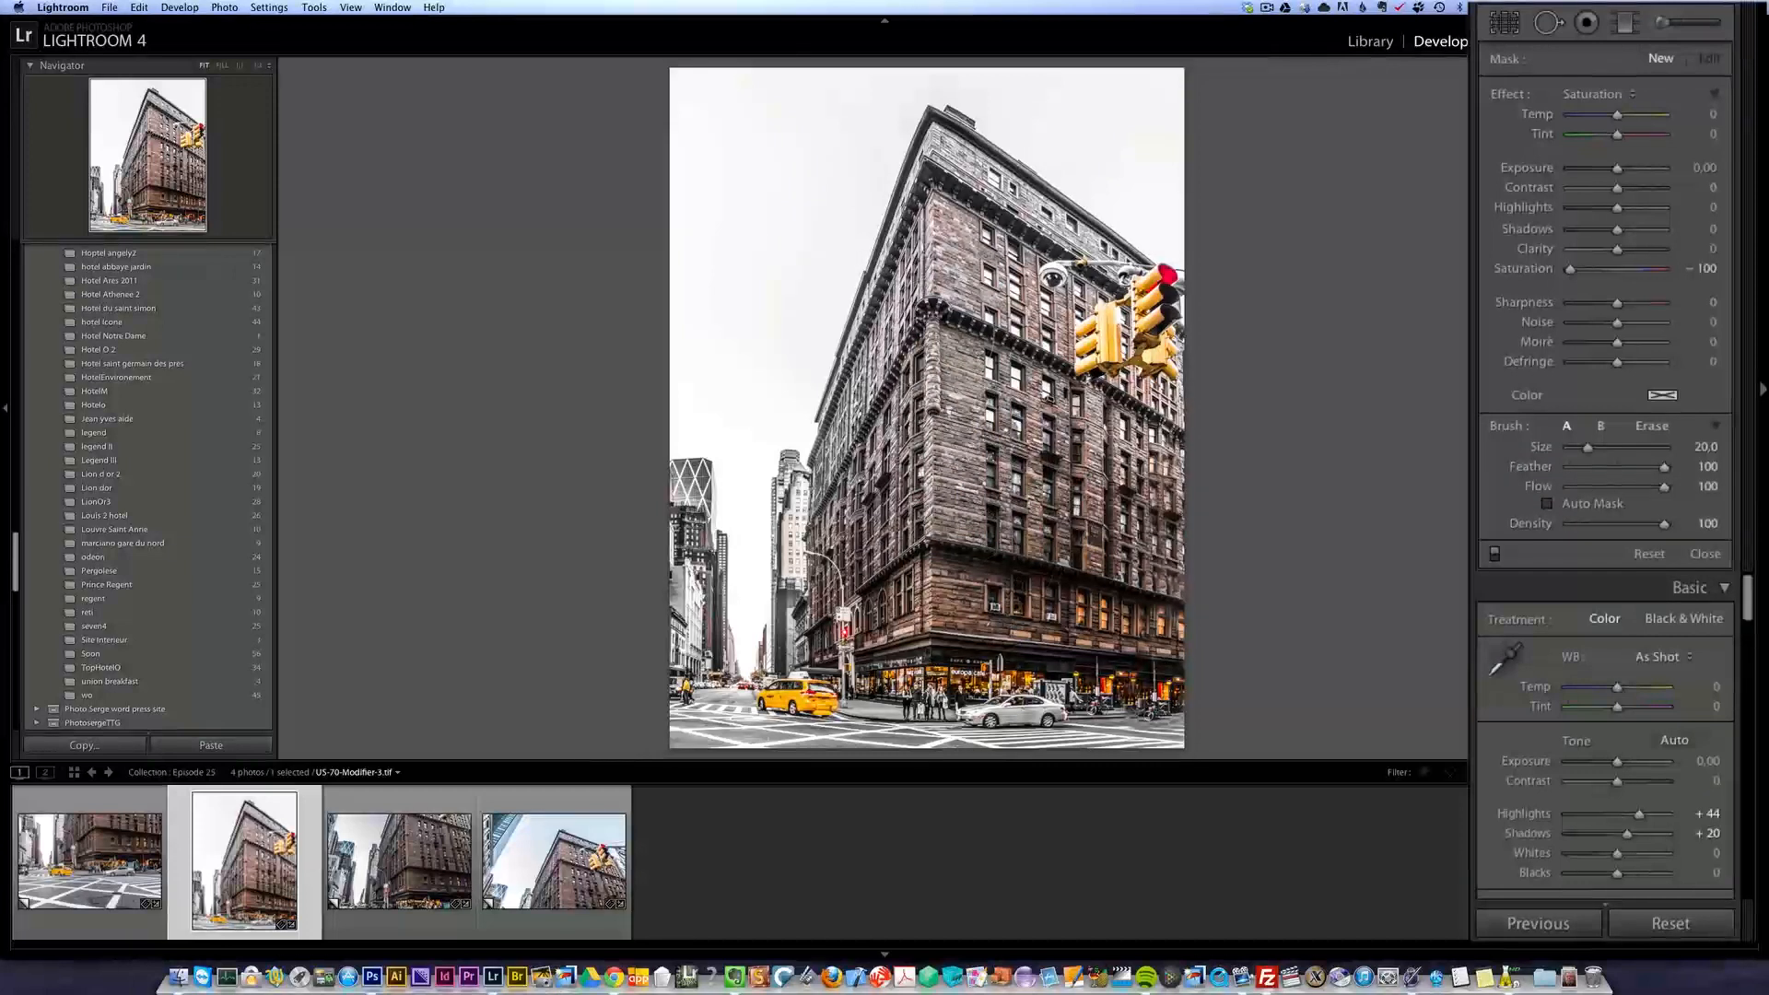
{"action": "mouse_move", "coordinate": [1147, 704]}
{"action": "left_mouse_down"}
{"action": "mouse_move", "coordinate": [1054, 617]}
{"action": "mouse_move", "coordinate": [1119, 618]}
{"action": "mouse_move", "coordinate": [1137, 709]}
{"action": "mouse_move", "coordinate": [988, 685]}
{"action": "mouse_move", "coordinate": [1245, 698]}
{"action": "mouse_move", "coordinate": [1032, 581]}
{"action": "mouse_move", "coordinate": [1050, 530]}
{"action": "mouse_move", "coordinate": [1184, 511]}
{"action": "mouse_move", "coordinate": [1164, 488]}
{"action": "mouse_move", "coordinate": [1155, 717]}
{"action": "left_mouse_up"}
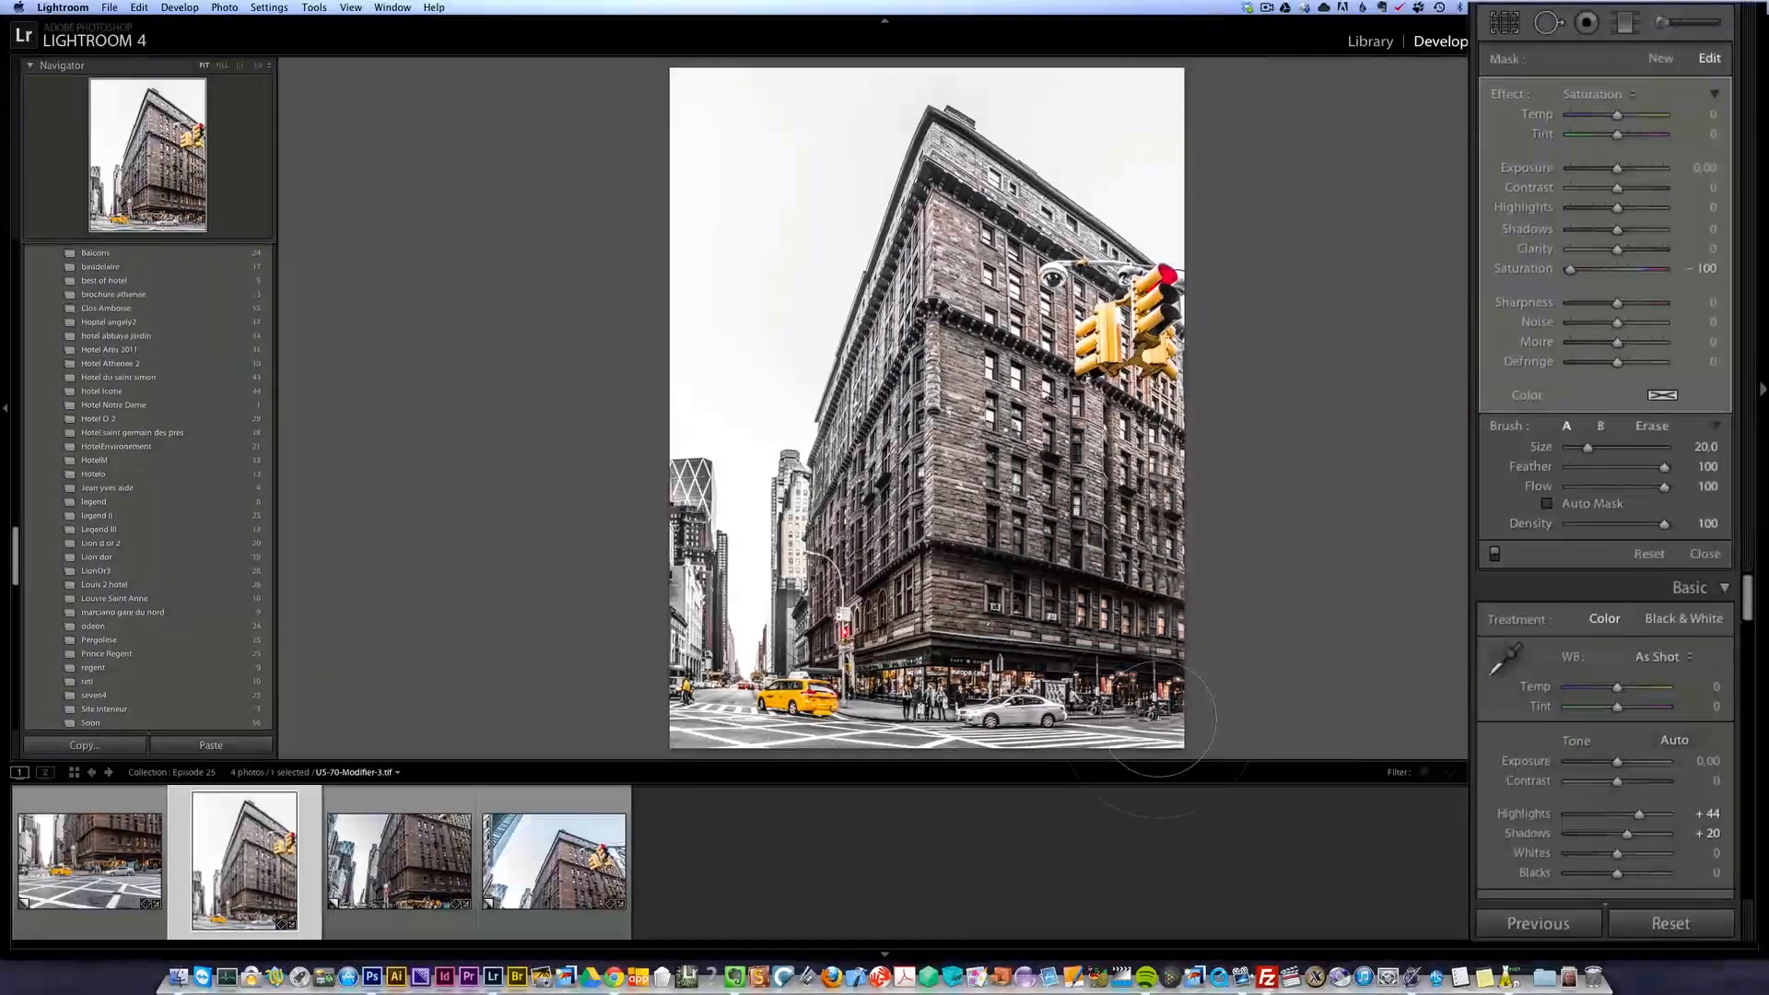
{"action": "mouse_move", "coordinate": [970, 537]}
{"action": "left_mouse_down"}
{"action": "mouse_move", "coordinate": [724, 561]}
{"action": "mouse_move", "coordinate": [723, 525]}
{"action": "left_mouse_up"}
{"action": "scroll", "coordinate": [723, 526], "scroll_direction": "down", "scroll_amount": 4}
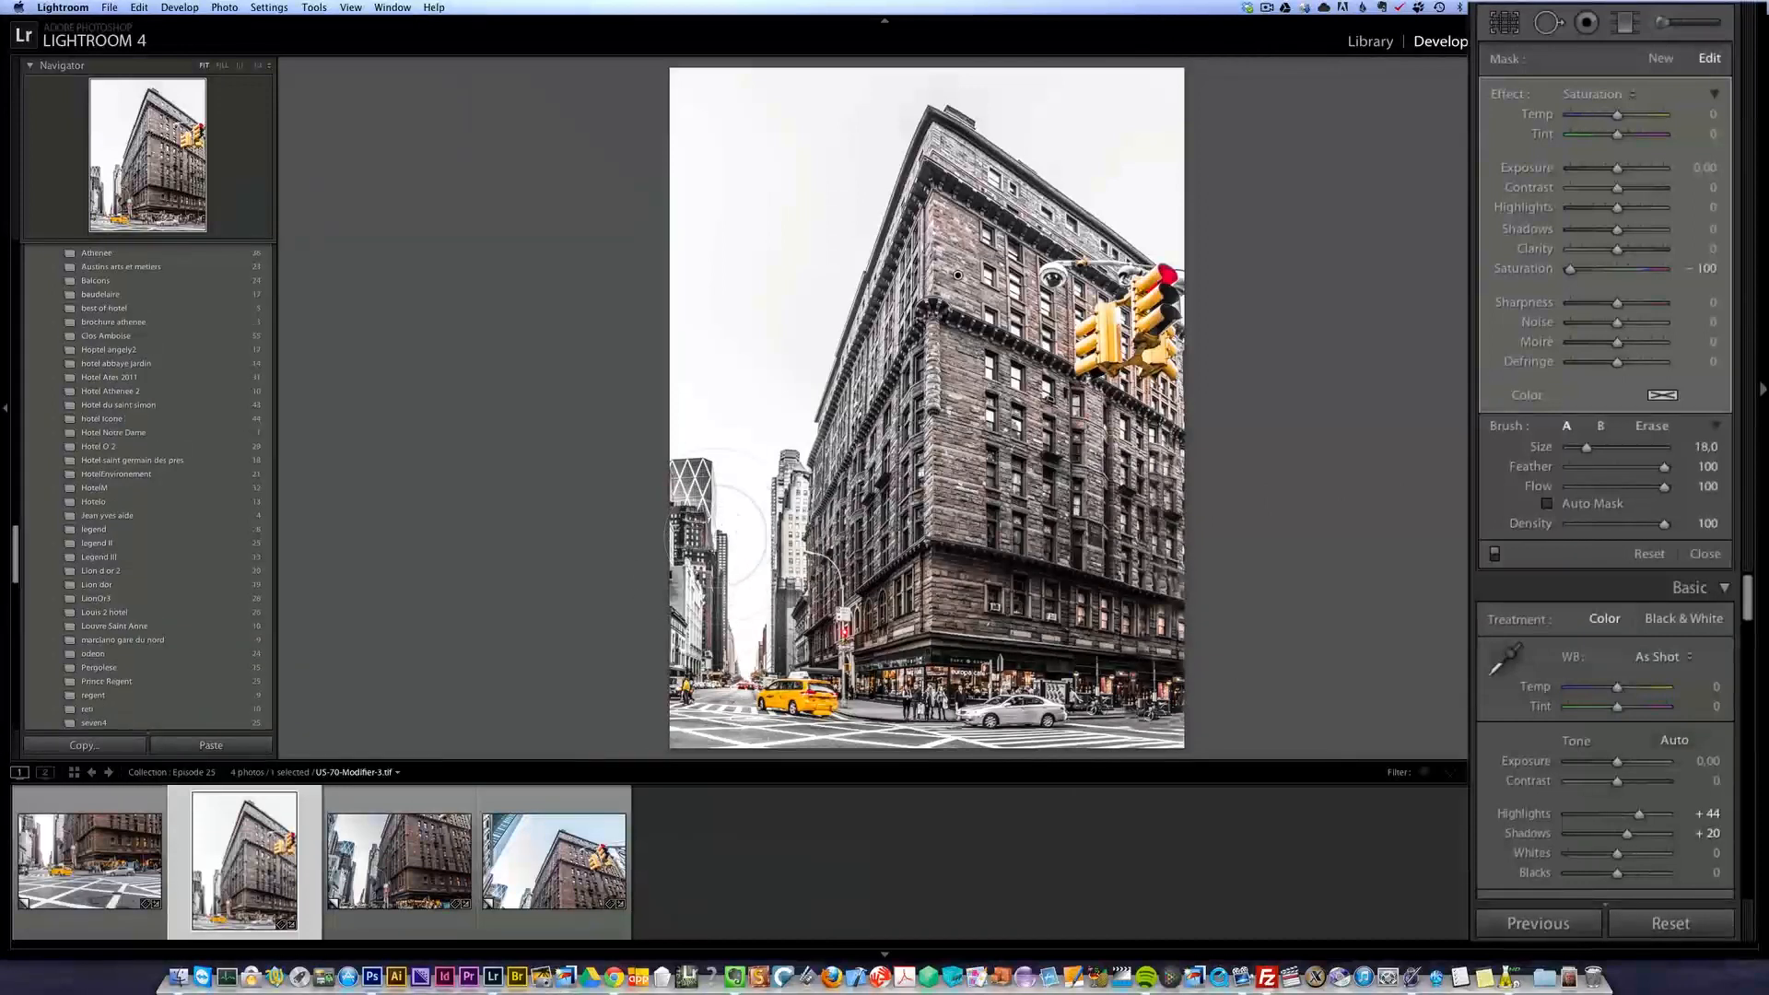
- Extend the desaturation with a brush reduced to size 11 over the street-side buildings, the street sign, the storefronts and the upper facade
{"action": "left_click_drag", "start_coordinate": [666, 683], "coordinate": [719, 617]}
{"action": "scroll", "coordinate": [714, 635], "scroll_direction": "down", "scroll_amount": 3}
{"action": "scroll", "coordinate": [743, 645], "scroll_direction": "down", "scroll_amount": 2}
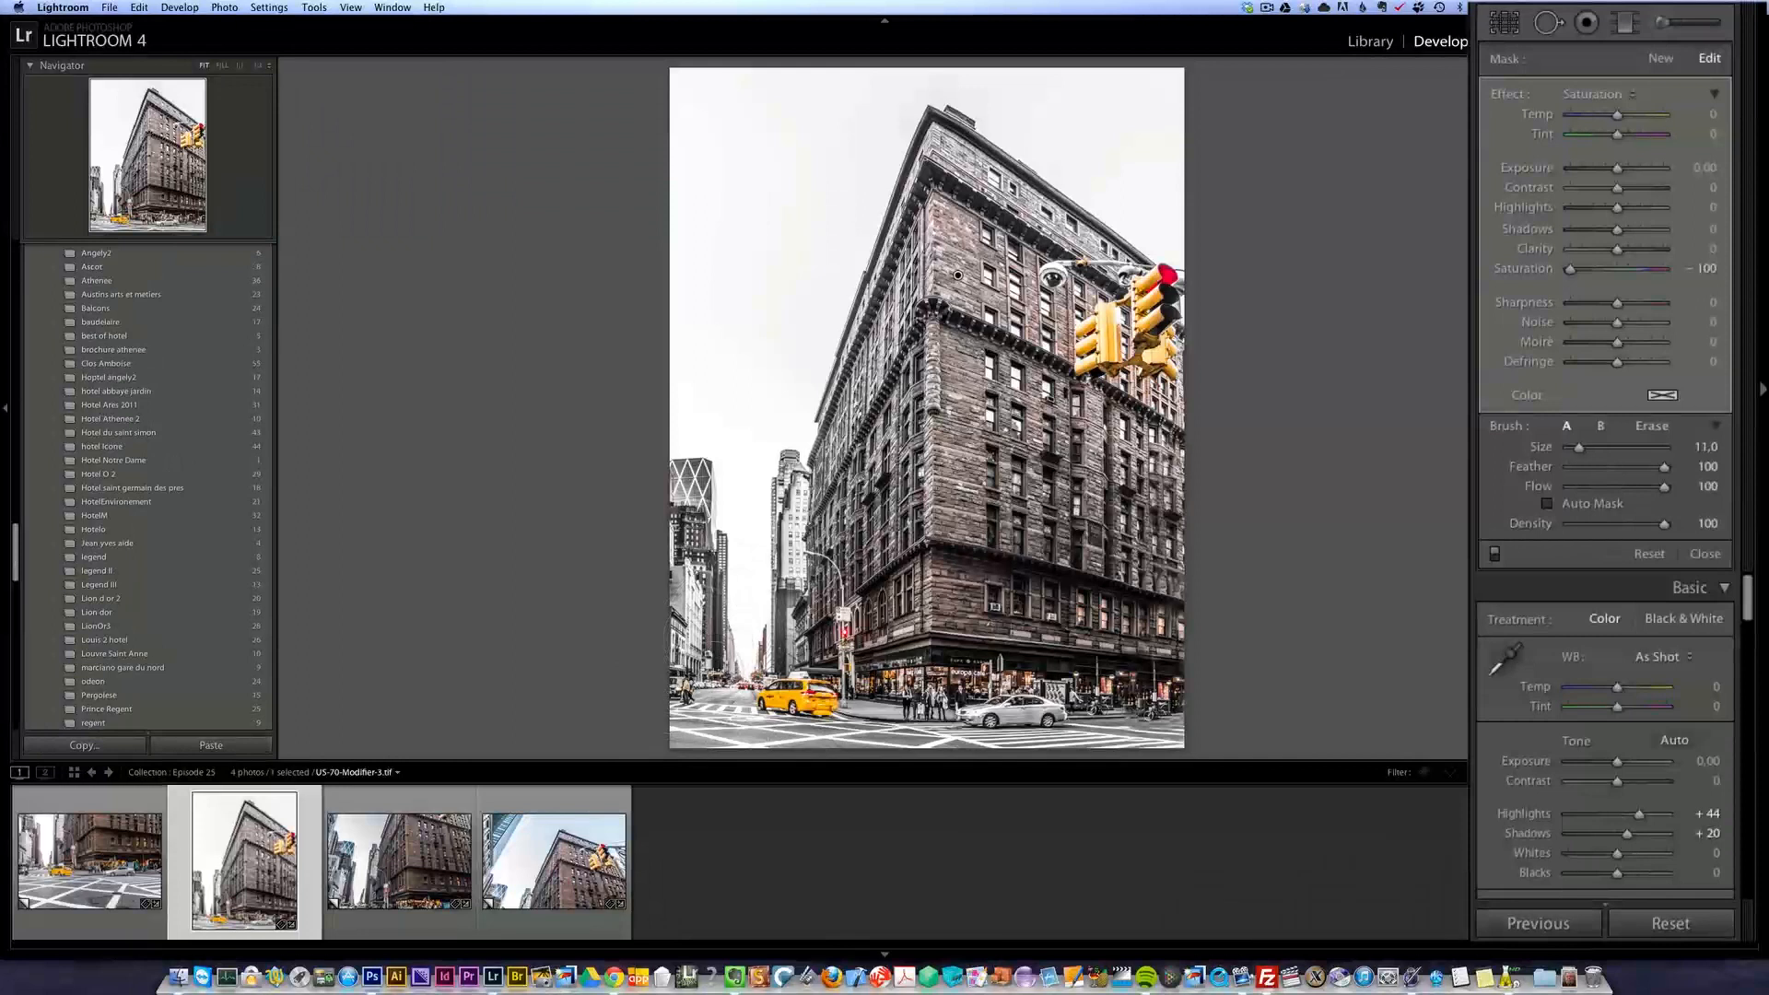
{"action": "scroll", "coordinate": [743, 641], "scroll_direction": "down", "scroll_amount": 2}
{"action": "left_click_drag", "start_coordinate": [1126, 614], "coordinate": [1189, 665]}
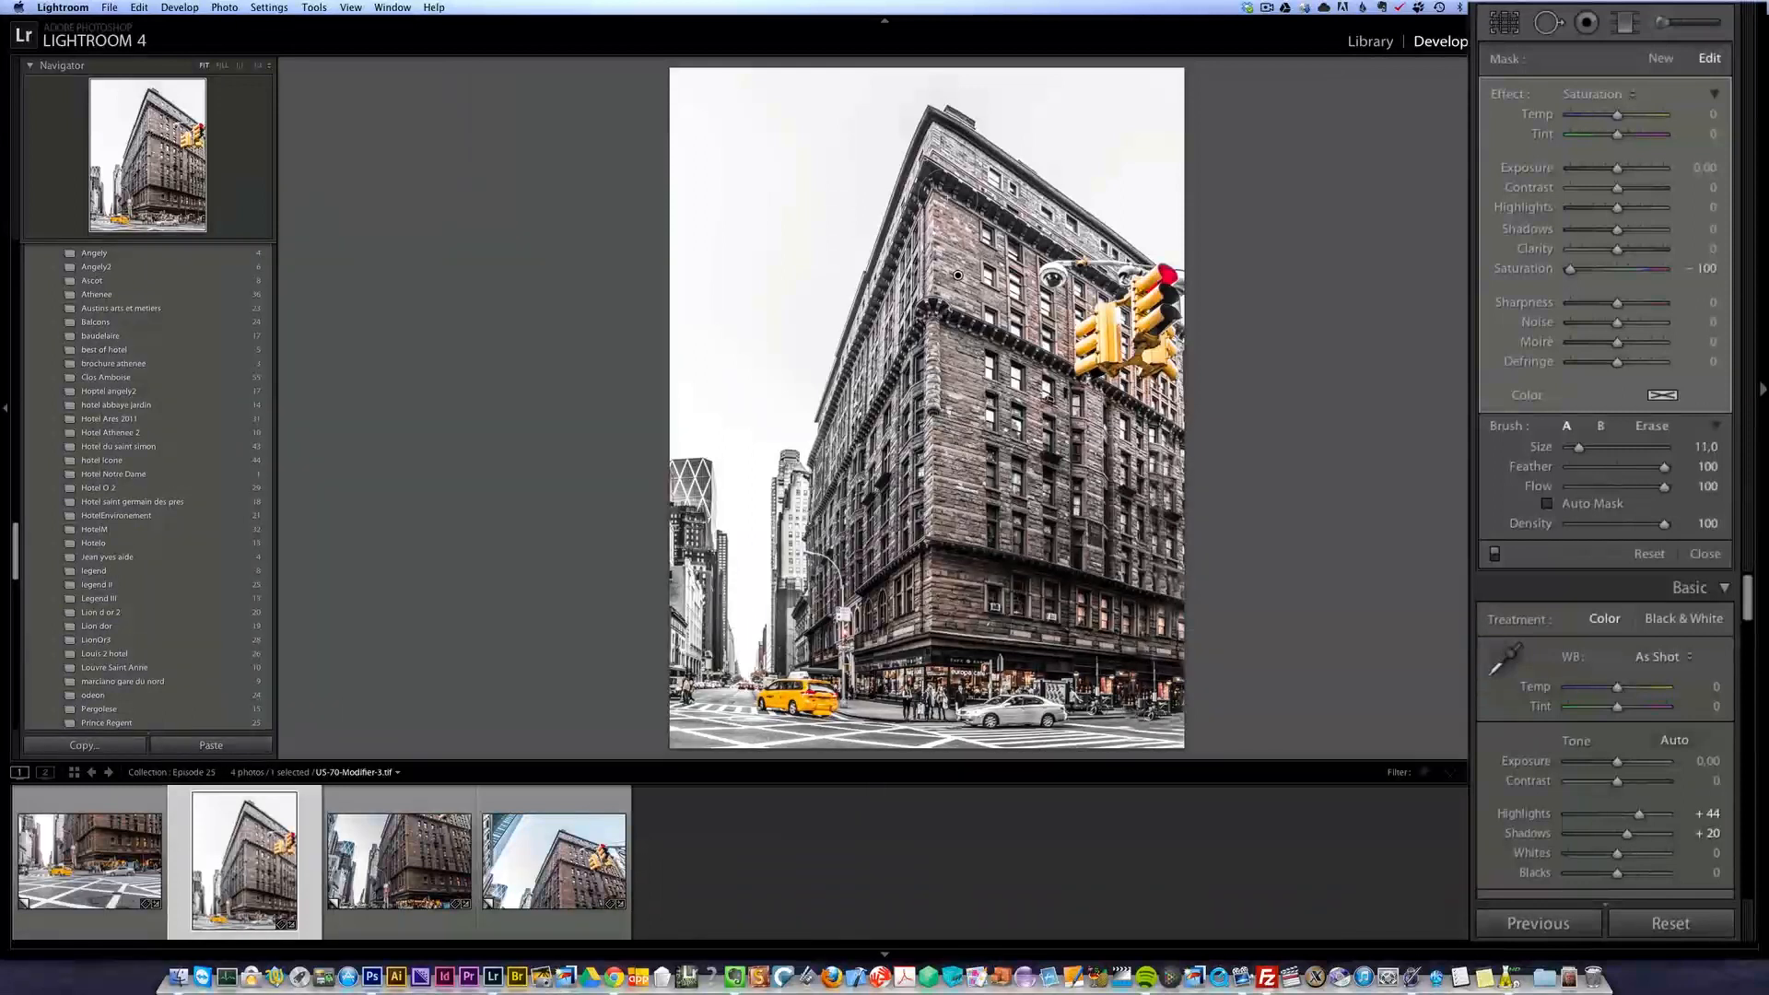
{"action": "left_click_drag", "start_coordinate": [982, 259], "coordinate": [975, 321]}
{"action": "scroll", "coordinate": [975, 321], "scroll_direction": "up", "scroll_amount": 1}
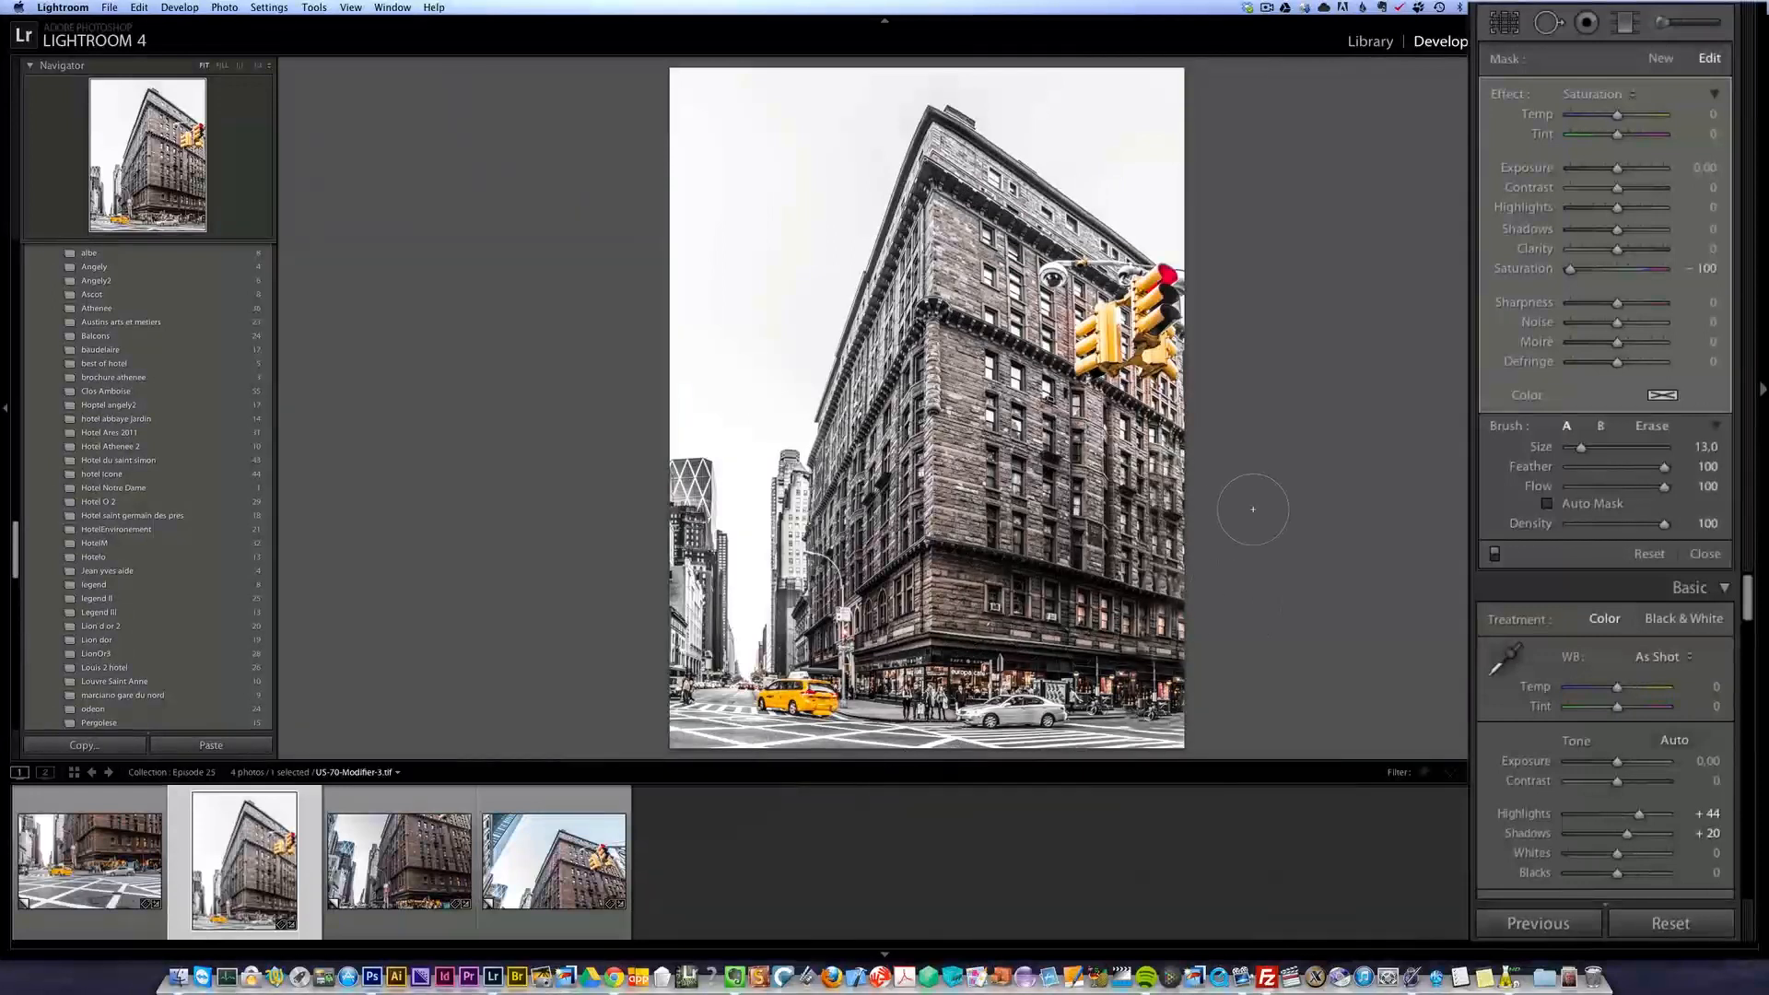
- Start a second brush mask at Saturation -100 and paint over the facade and storefronts again with a size 16 brush
{"action": "left_click", "coordinate": [1661, 58]}
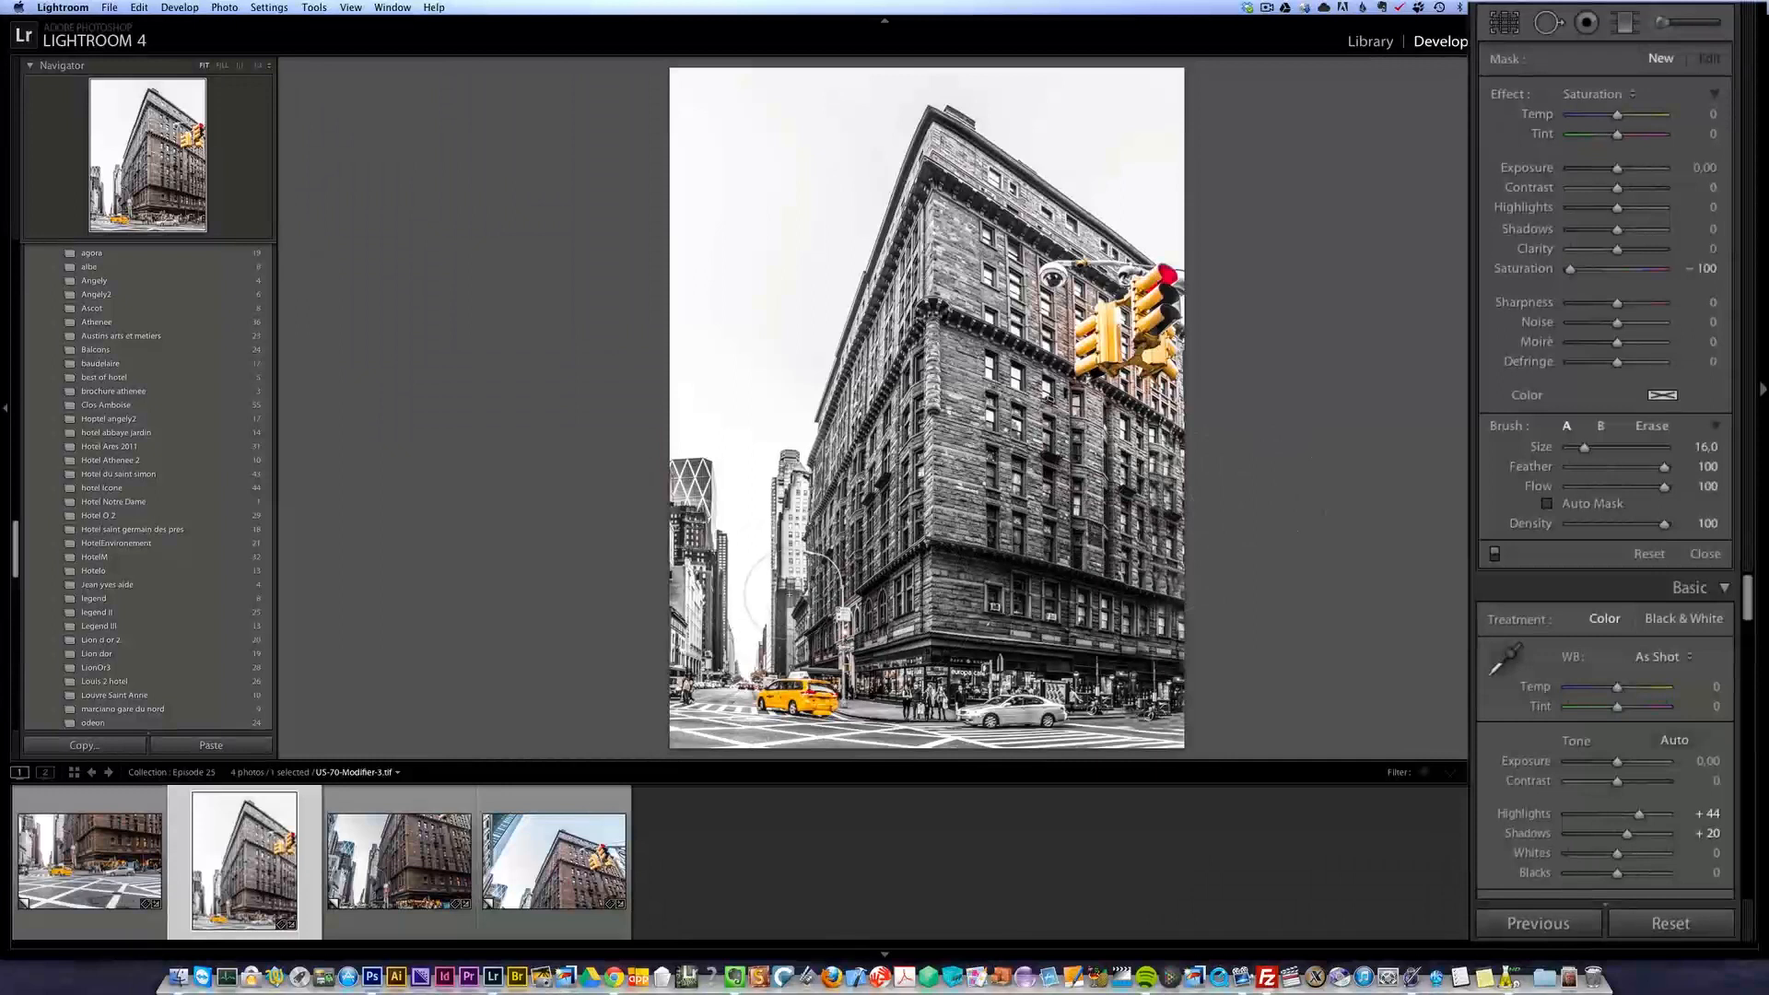
{"action": "left_click", "coordinate": [952, 240]}
{"action": "mouse_move", "coordinate": [707, 523]}
{"action": "left_mouse_down"}
{"action": "mouse_move", "coordinate": [633, 660]}
{"action": "mouse_move", "coordinate": [664, 496]}
{"action": "mouse_move", "coordinate": [654, 661]}
{"action": "mouse_move", "coordinate": [697, 630]}
{"action": "mouse_move", "coordinate": [745, 660]}
{"action": "mouse_move", "coordinate": [922, 647]}
{"action": "mouse_move", "coordinate": [990, 578]}
{"action": "mouse_move", "coordinate": [988, 553]}
{"action": "left_mouse_up"}
{"action": "scroll", "coordinate": [715, 658], "scroll_direction": "down", "scroll_amount": 5}
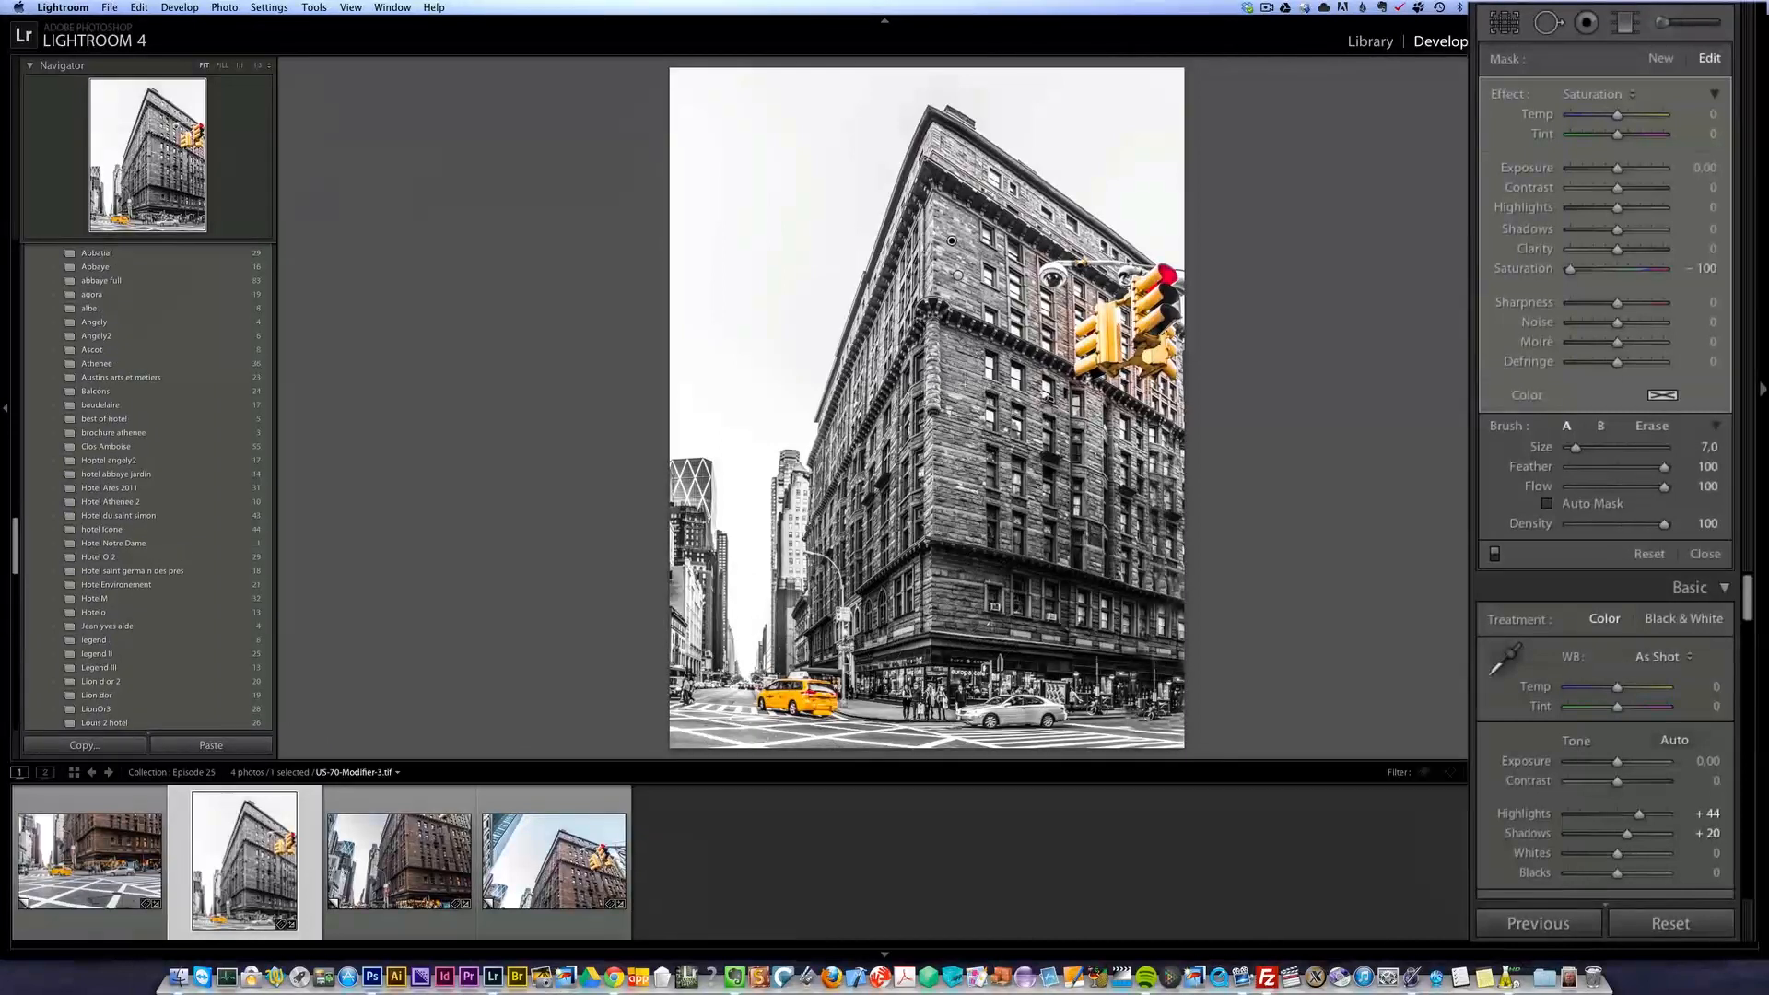
- Desaturate the masonry around the traffic lights and the yellow pole bracket beside the security camera with a size 12 brush
{"action": "key", "text": "z"}
{"action": "left_click_drag", "start_coordinate": [1434, 322], "coordinate": [929, 533]}
{"action": "left_click_drag", "start_coordinate": [1207, 361], "coordinate": [618, 588]}
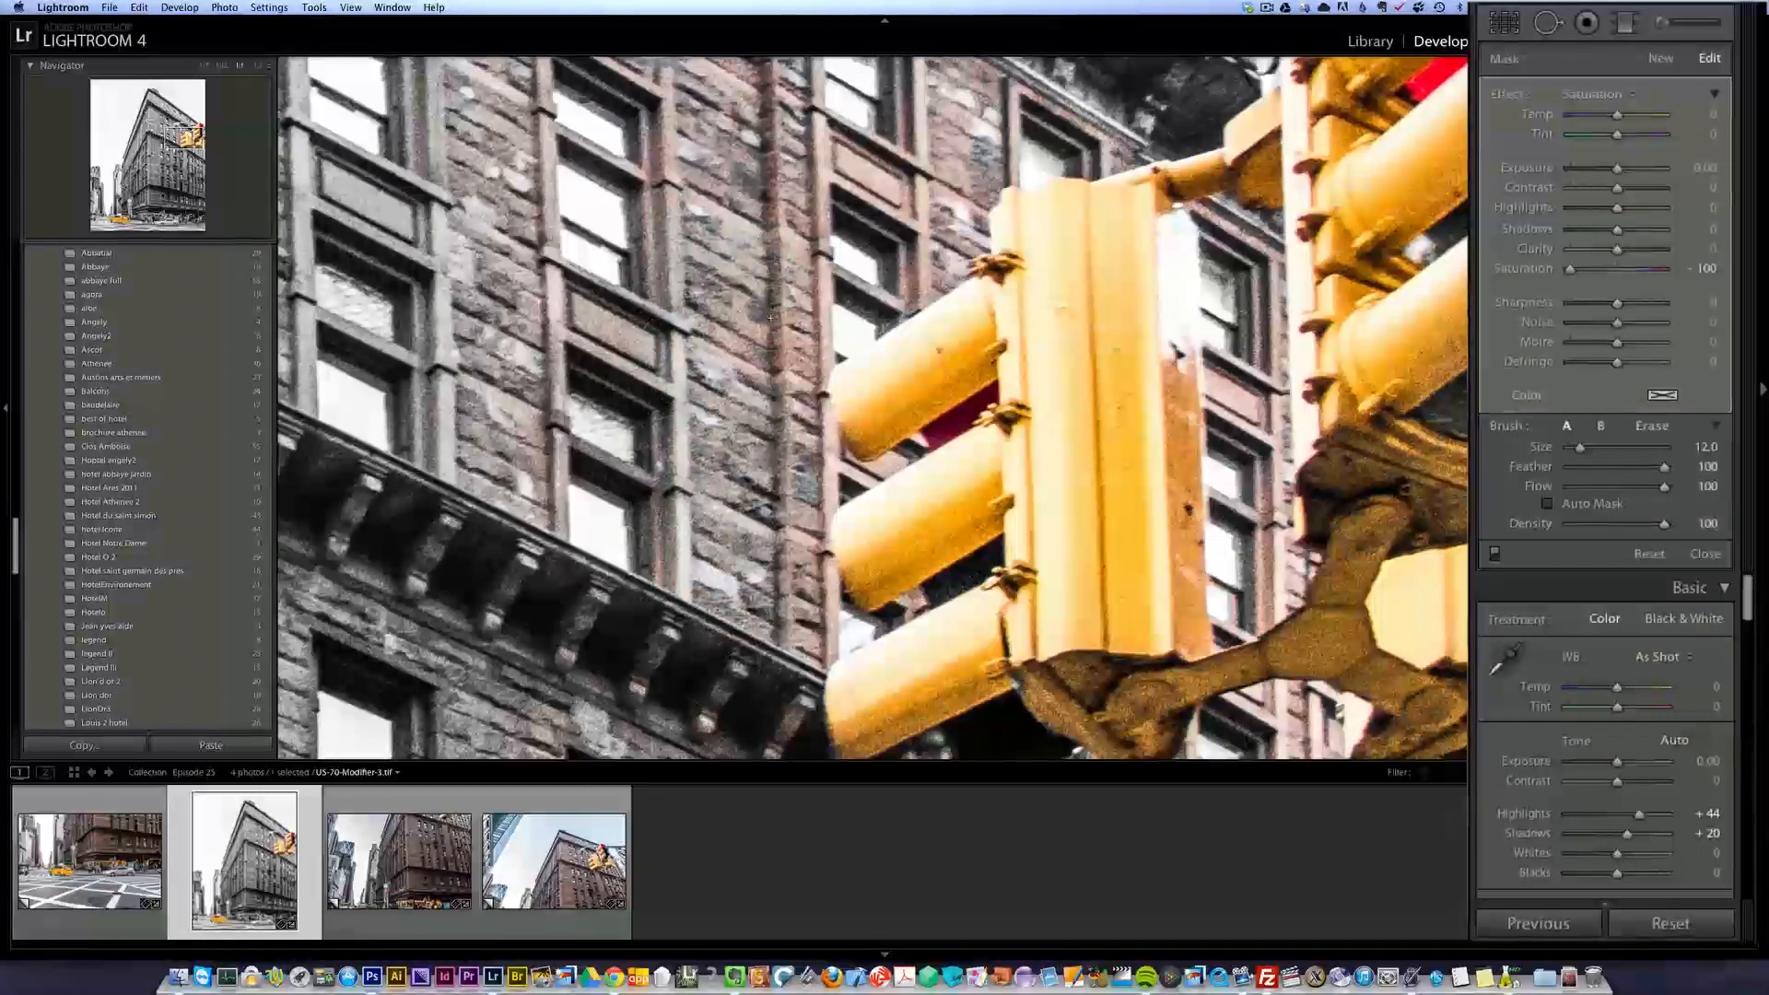
{"action": "scroll", "coordinate": [148, 489], "scroll_direction": "up", "scroll_amount": 1}
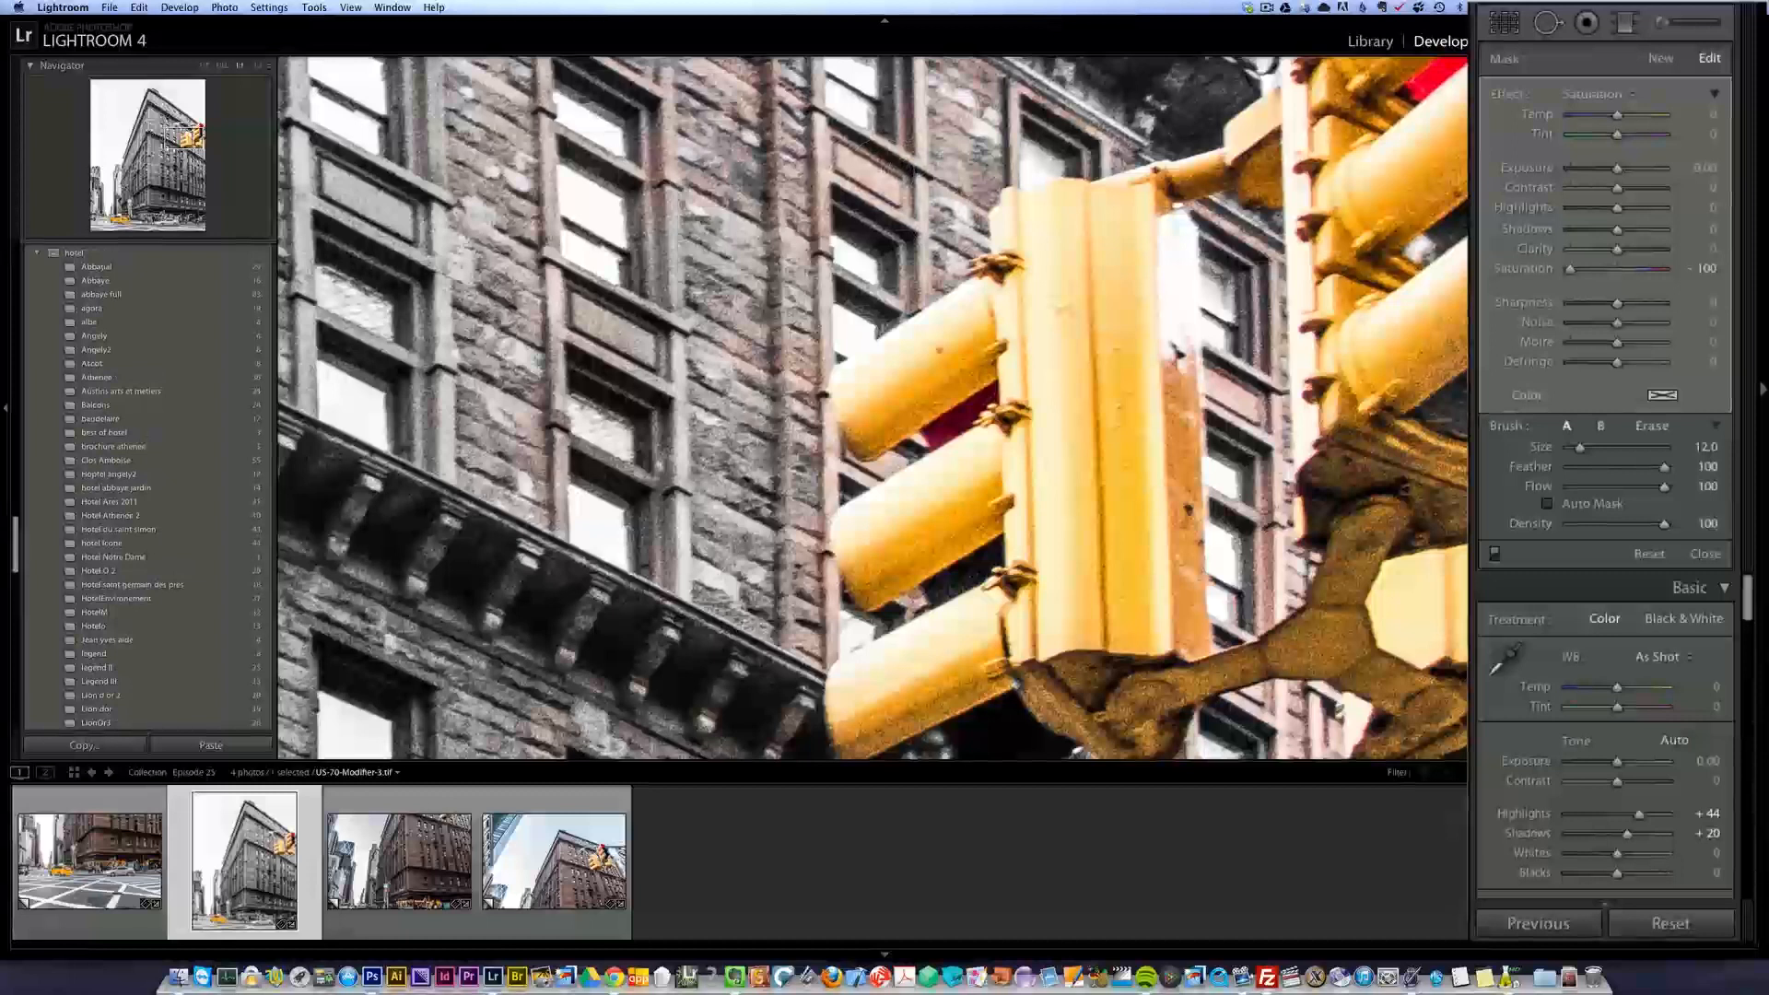
{"action": "left_click_drag", "start_coordinate": [791, 184], "coordinate": [774, 392]}
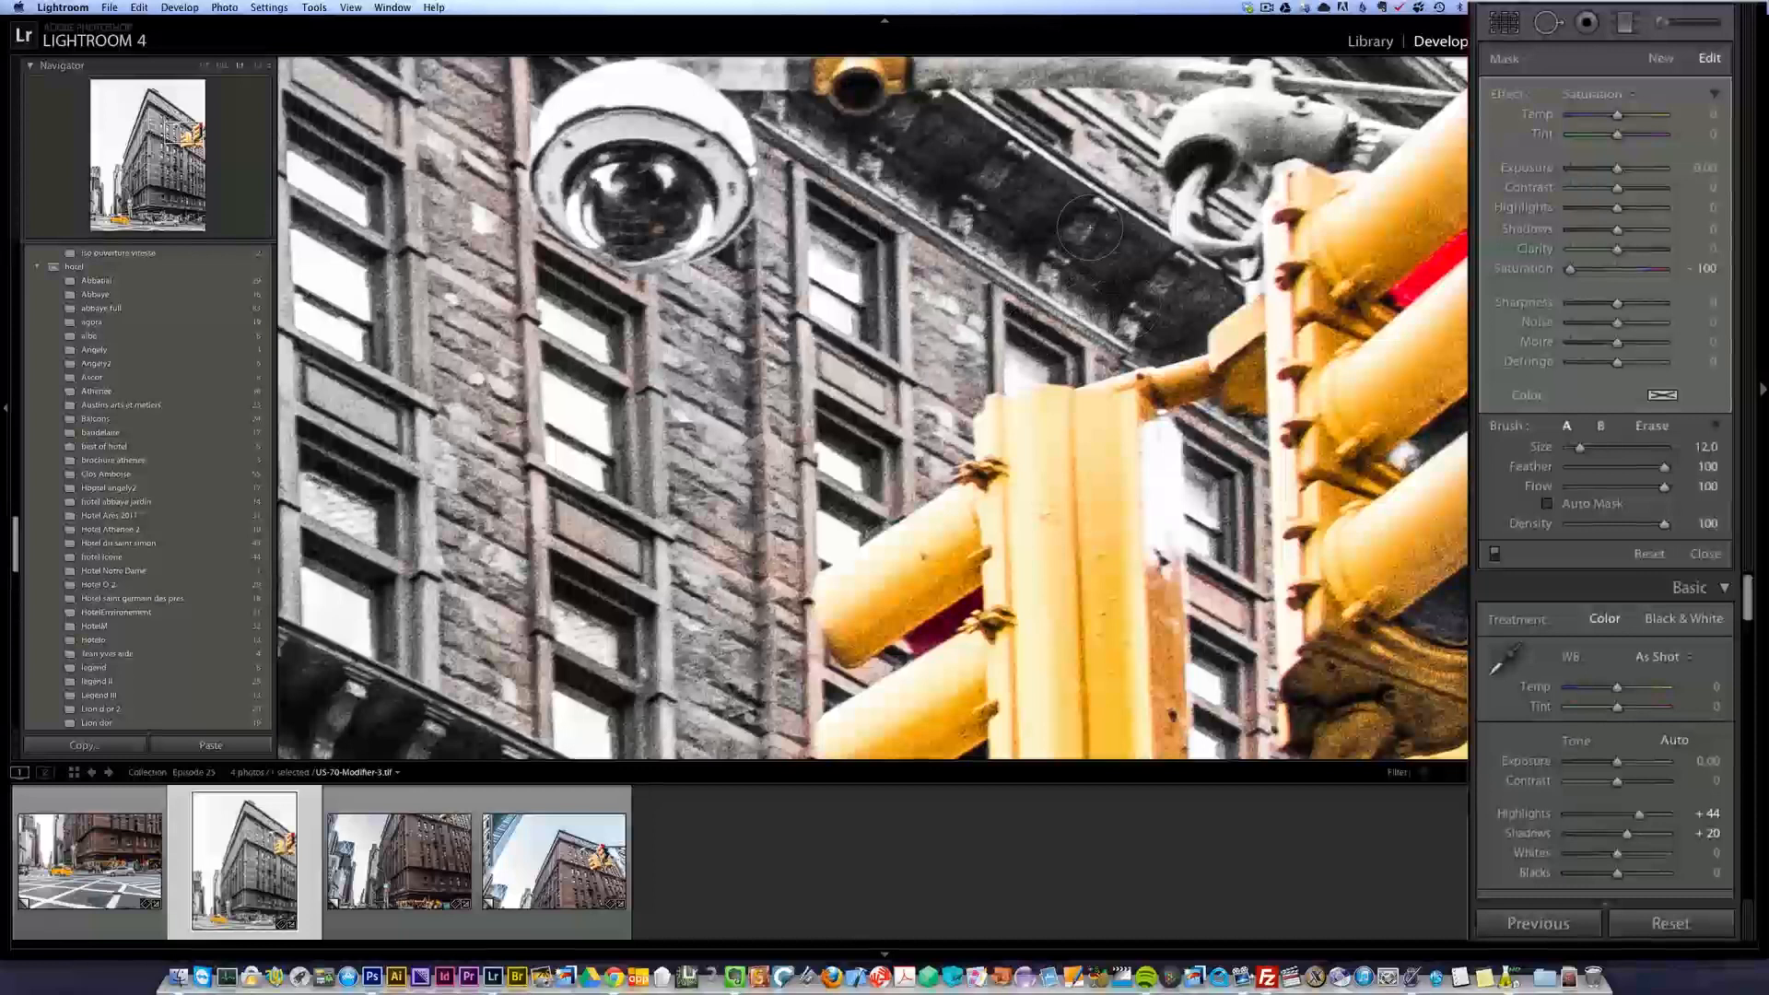
{"action": "left_click_drag", "start_coordinate": [975, 188], "coordinate": [783, 524]}
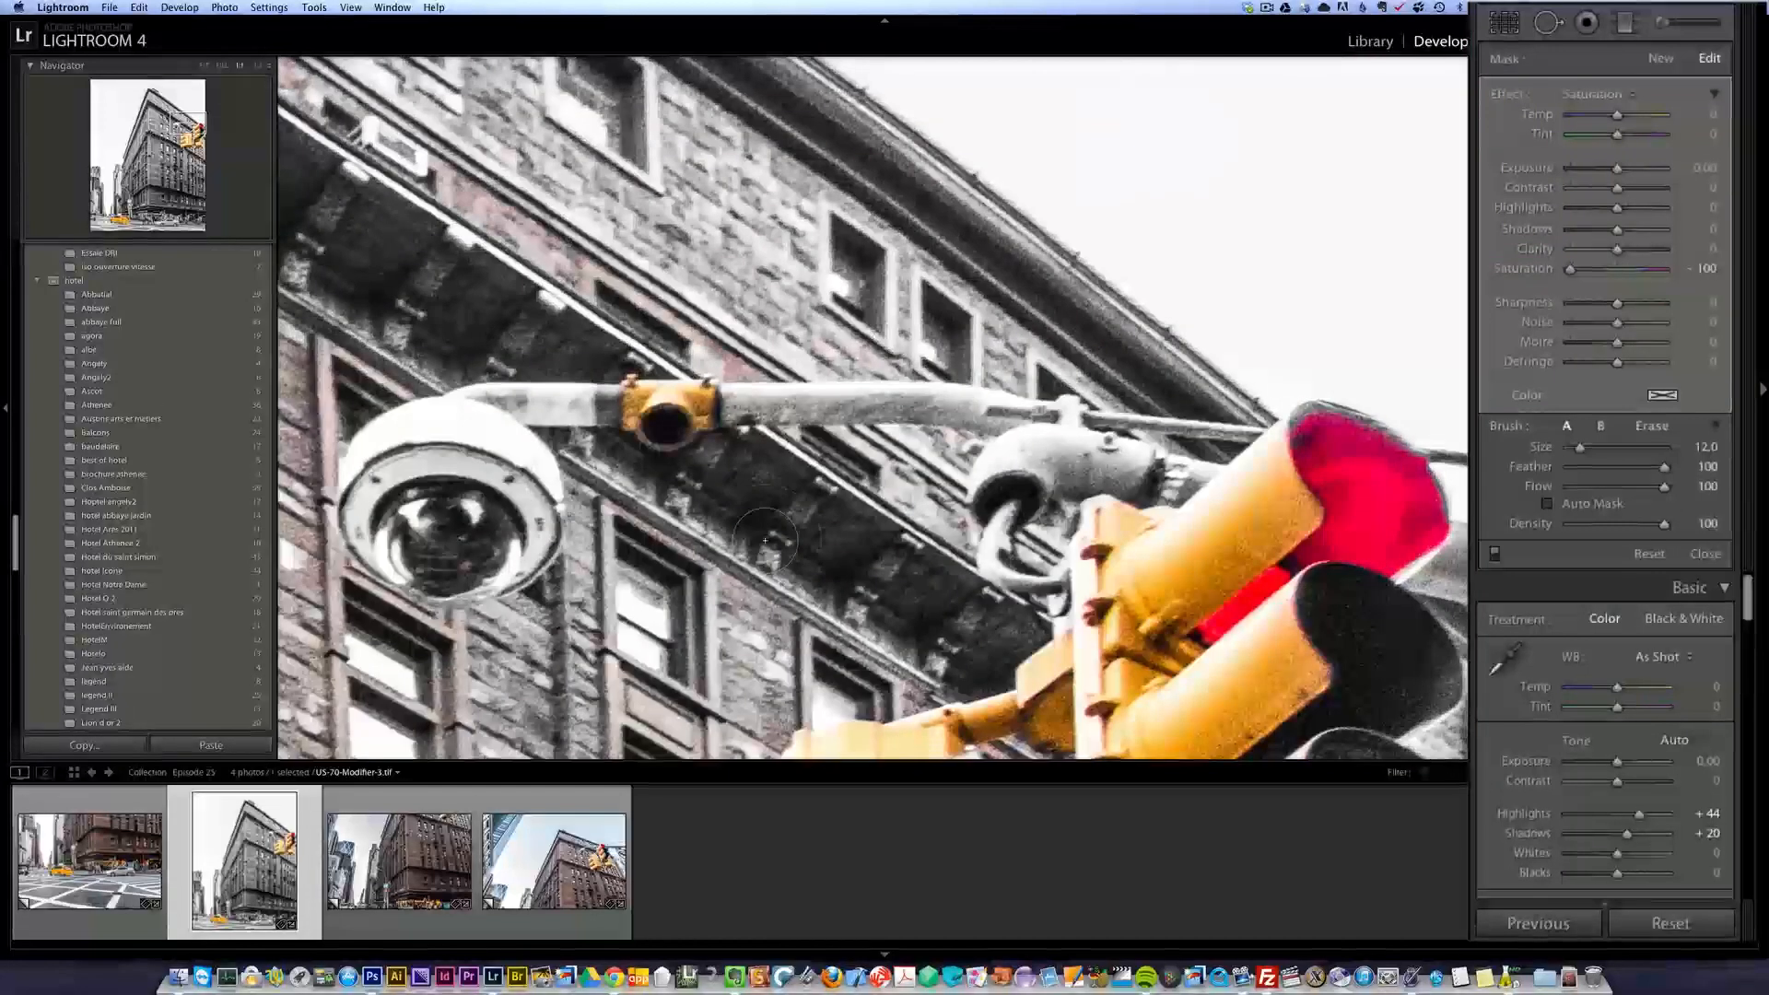
{"action": "mouse_move", "coordinate": [757, 449]}
{"action": "left_mouse_down"}
{"action": "mouse_move", "coordinate": [701, 416]}
{"action": "mouse_move", "coordinate": [636, 430]}
{"action": "left_mouse_up"}
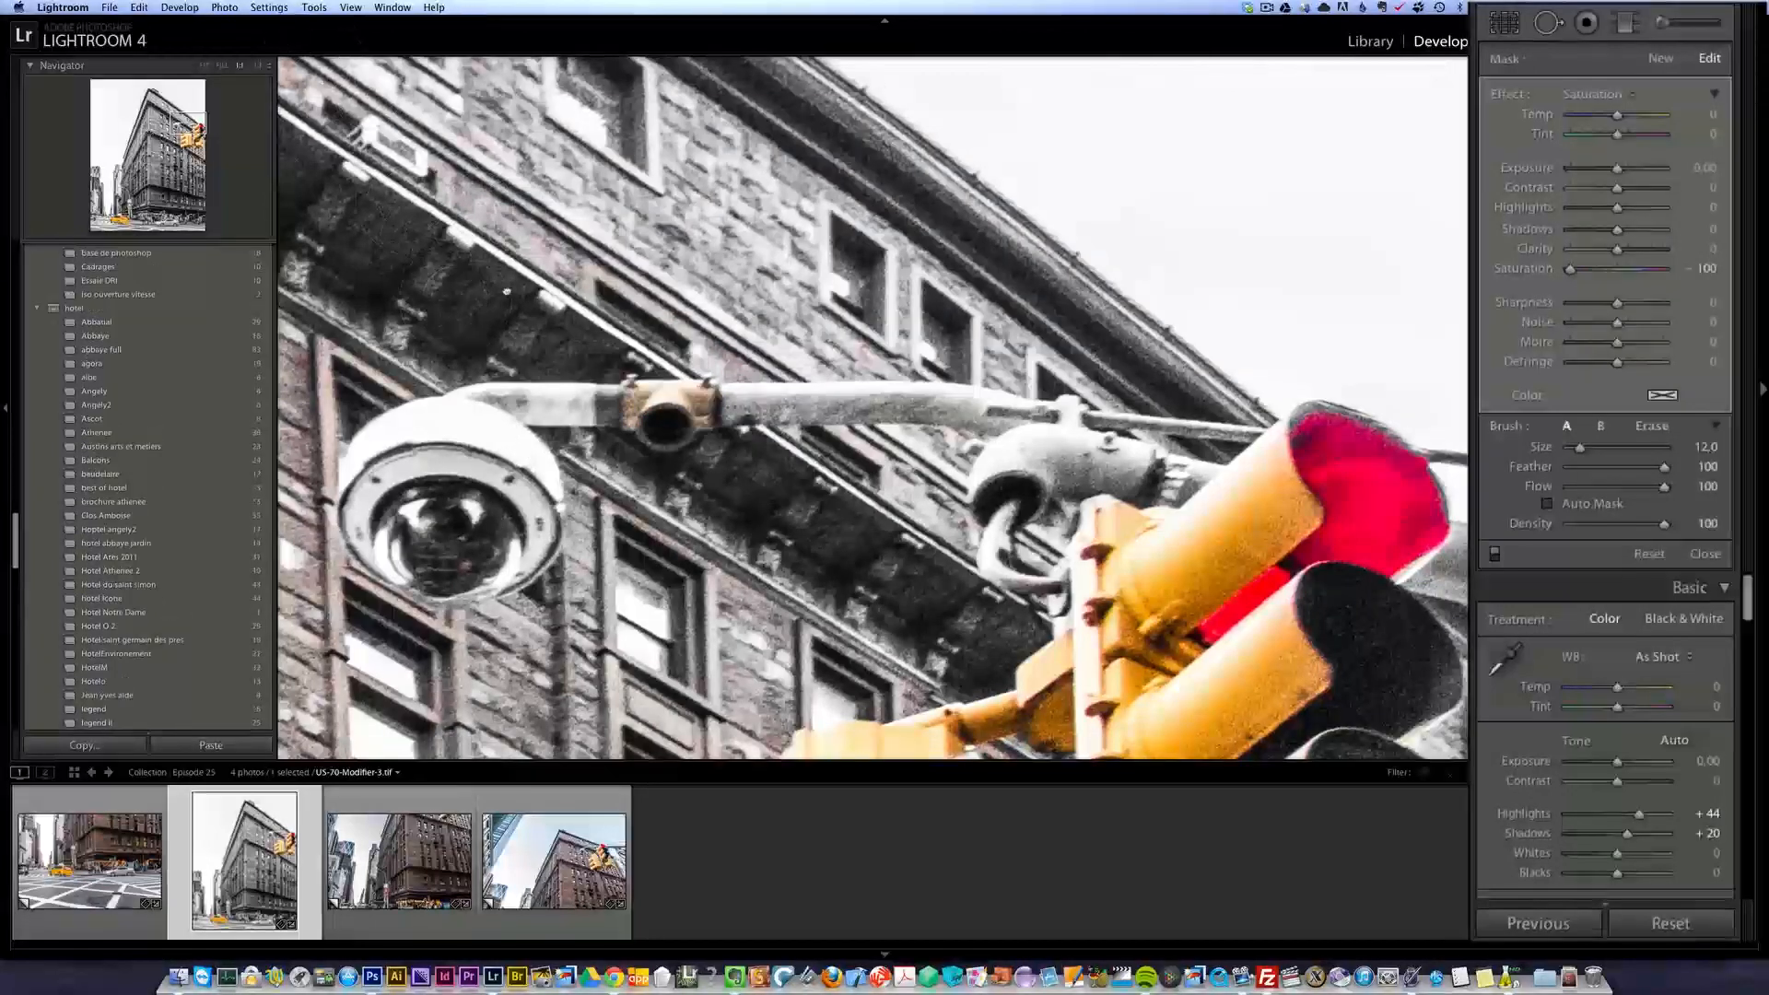
- Remove the remaining colour from the brick and windows around and below the security camera with a size 20 brush
{"action": "left_click_drag", "start_coordinate": [339, 436], "coordinate": [754, 353]}
{"action": "scroll", "coordinate": [731, 373], "scroll_direction": "up", "scroll_amount": 1}
{"action": "scroll", "coordinate": [731, 373], "scroll_direction": "up", "scroll_amount": 4}
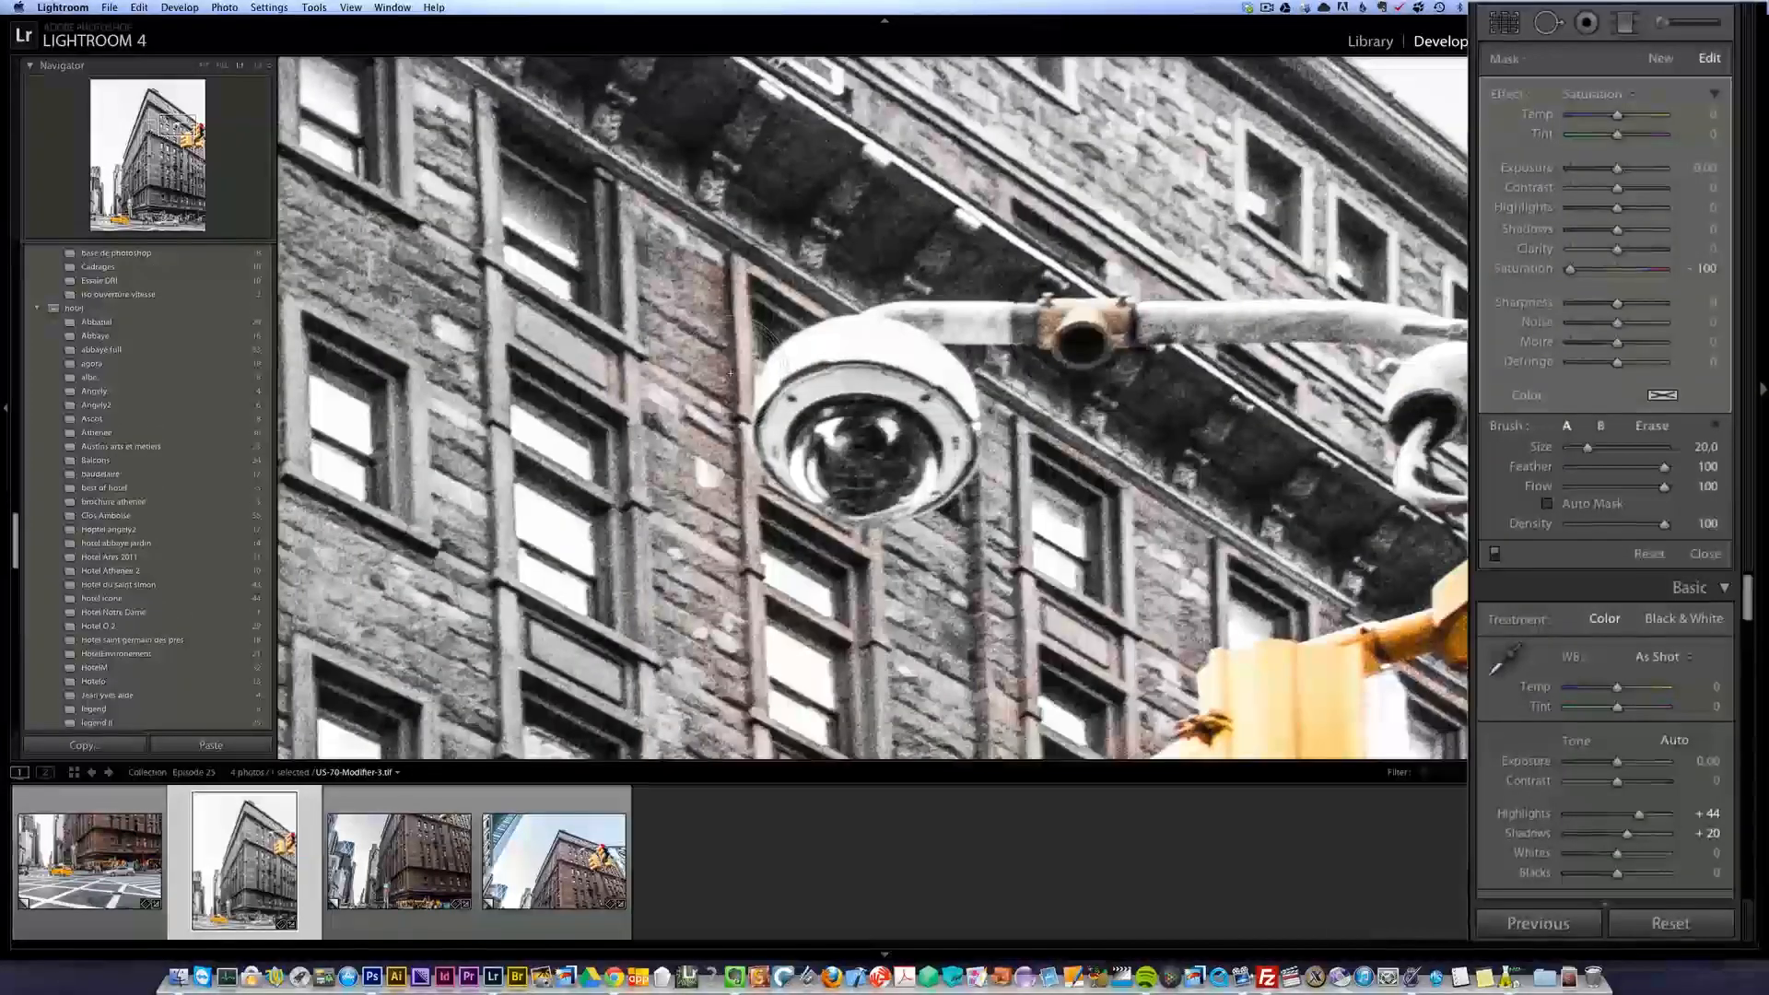
{"action": "mouse_move", "coordinate": [880, 516]}
{"action": "left_mouse_down"}
{"action": "mouse_move", "coordinate": [875, 360]}
{"action": "mouse_move", "coordinate": [830, 369]}
{"action": "mouse_move", "coordinate": [1050, 429]}
{"action": "mouse_move", "coordinate": [799, 78]}
{"action": "left_mouse_up"}
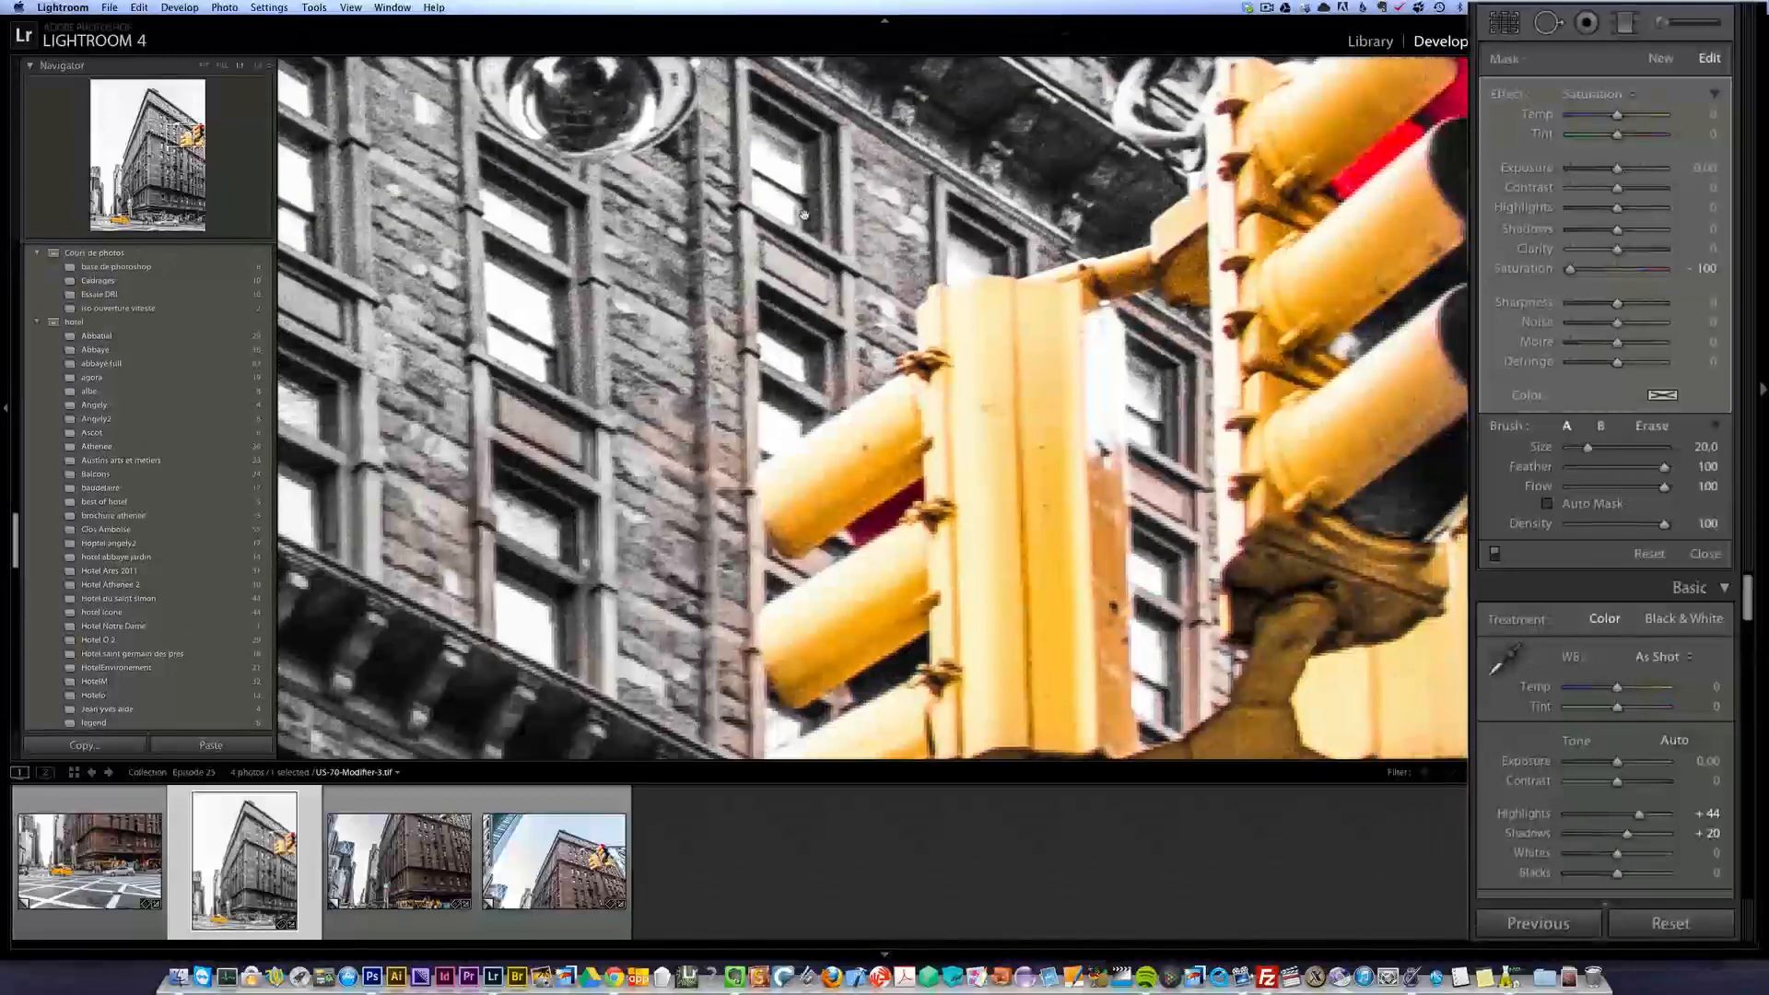
{"action": "left_click_drag", "start_coordinate": [859, 475], "coordinate": [645, 173]}
- Desaturate the walls between, below and beside the traffic lights with size 10 and 6 brushes, leaving the lights coloured, and close the Adjustment Brush
{"action": "scroll", "coordinate": [953, 560], "scroll_direction": "down", "scroll_amount": 10}
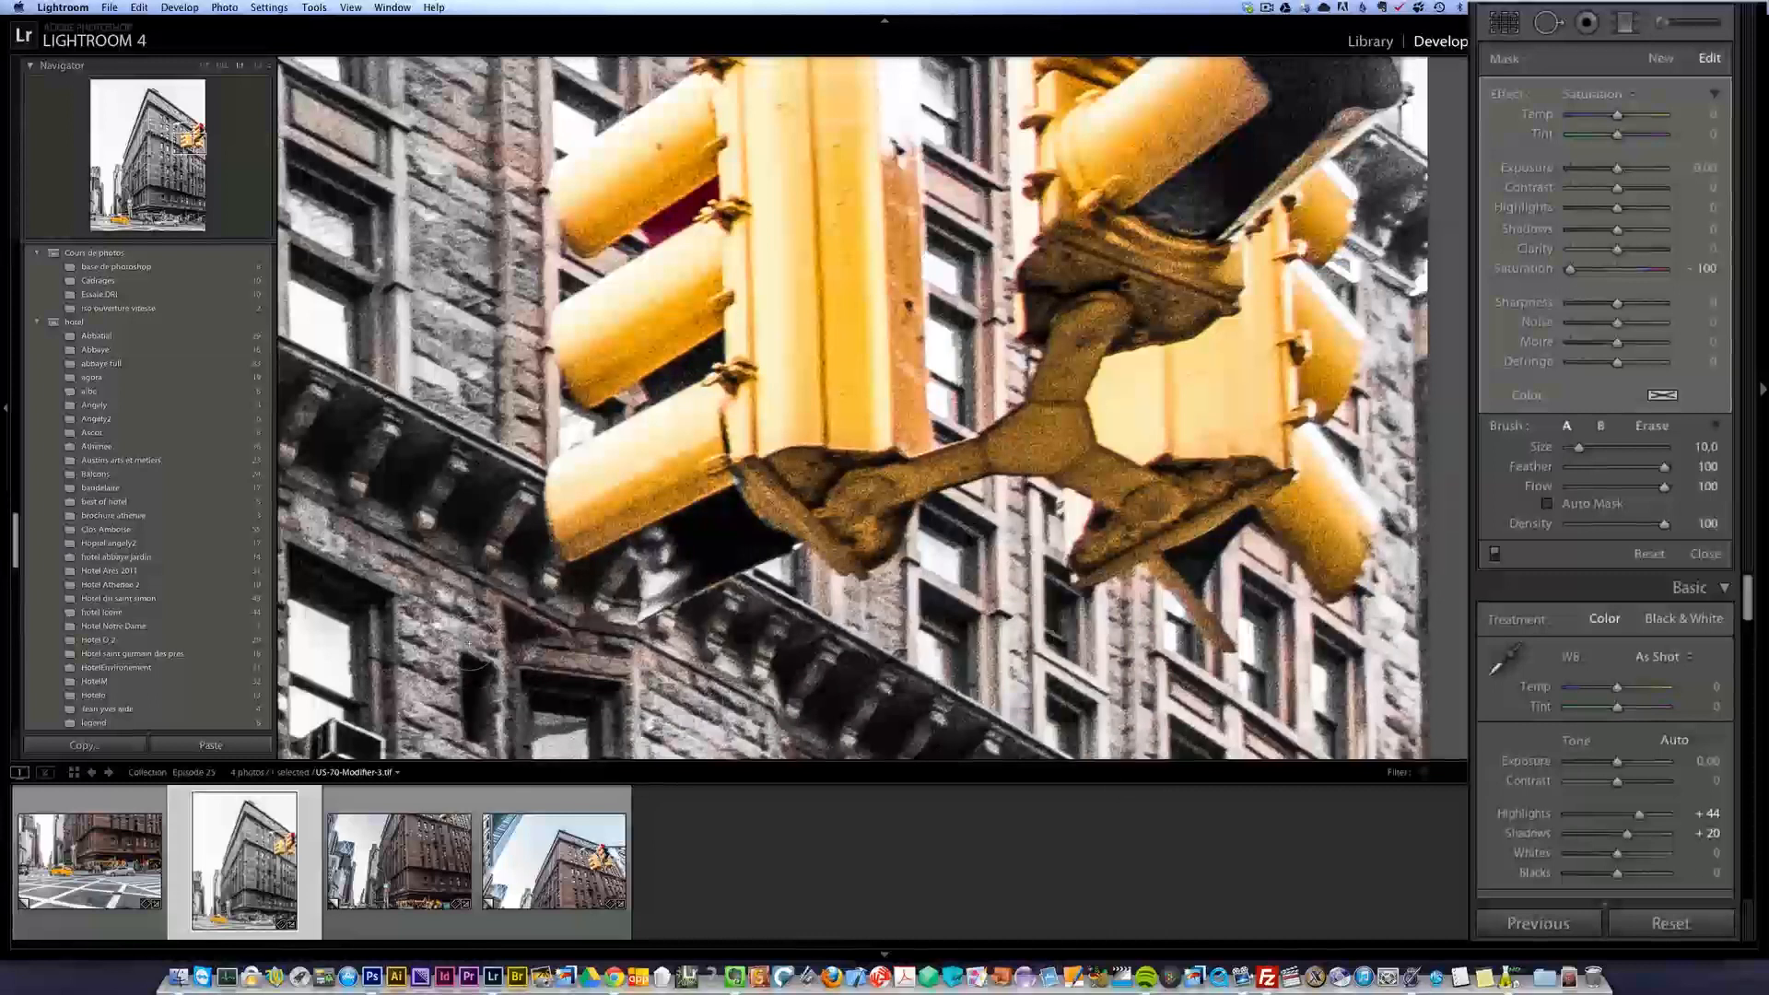
{"action": "scroll", "coordinate": [150, 488], "scroll_direction": "up", "scroll_amount": 1}
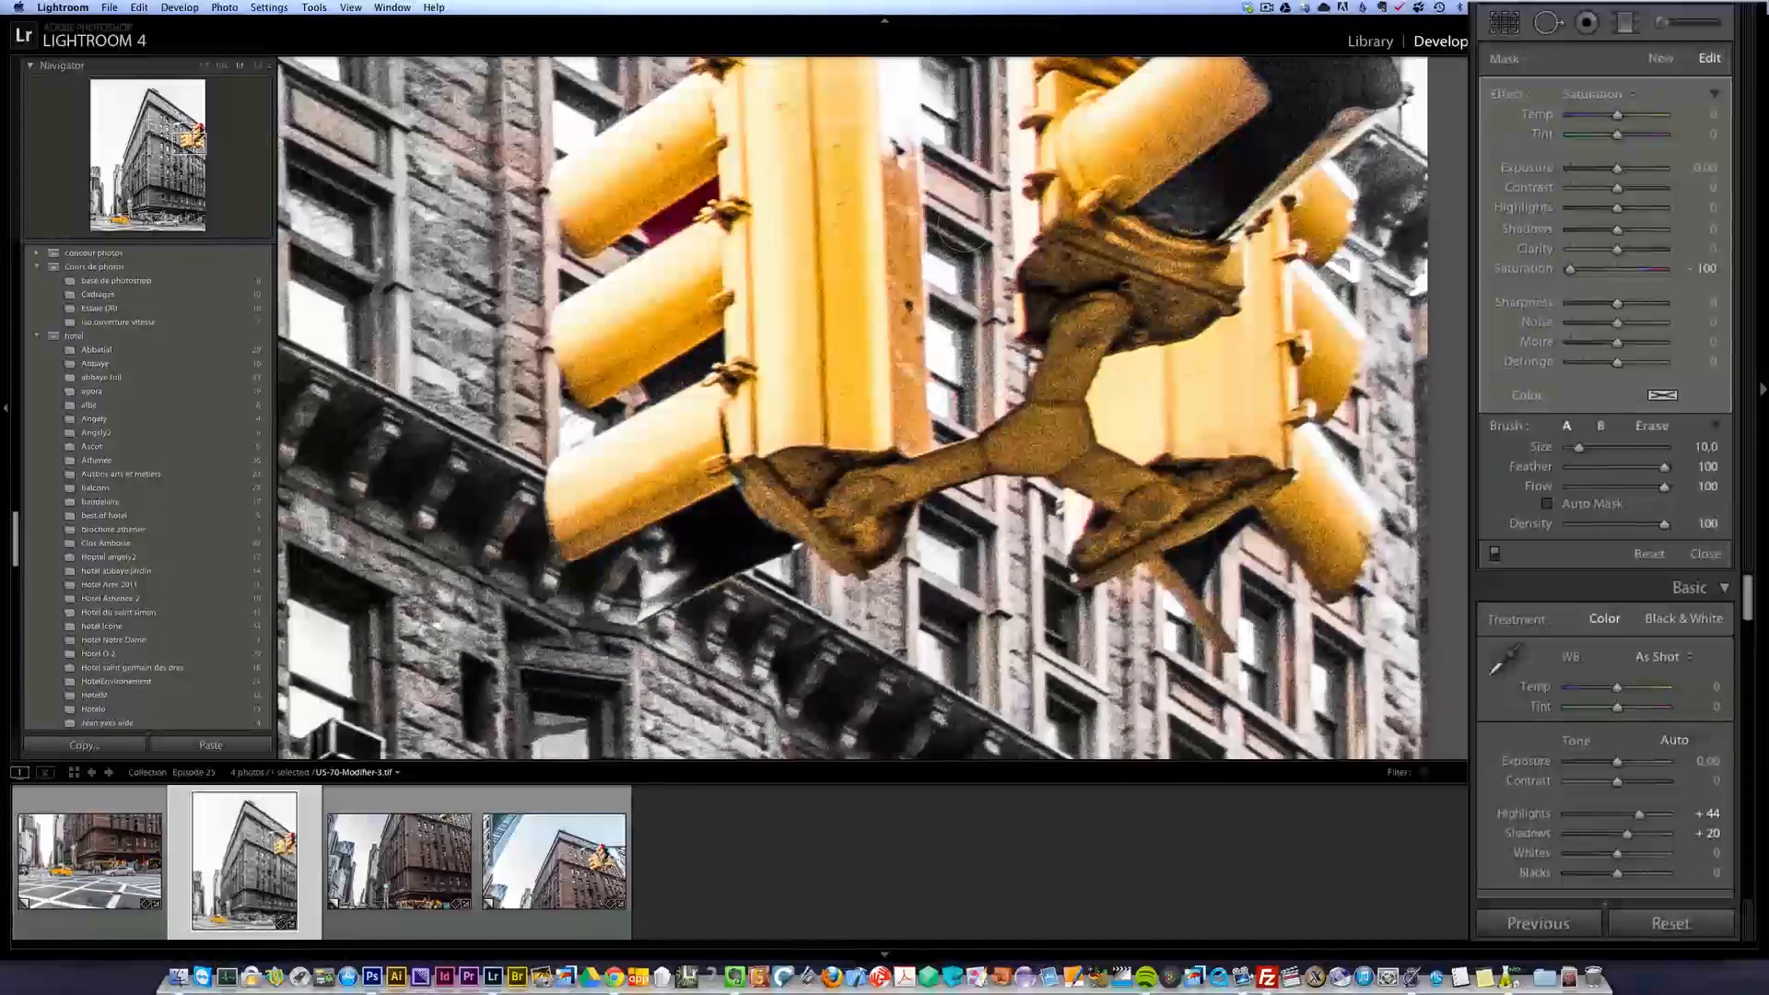
{"action": "left_click_drag", "start_coordinate": [982, 296], "coordinate": [980, 564]}
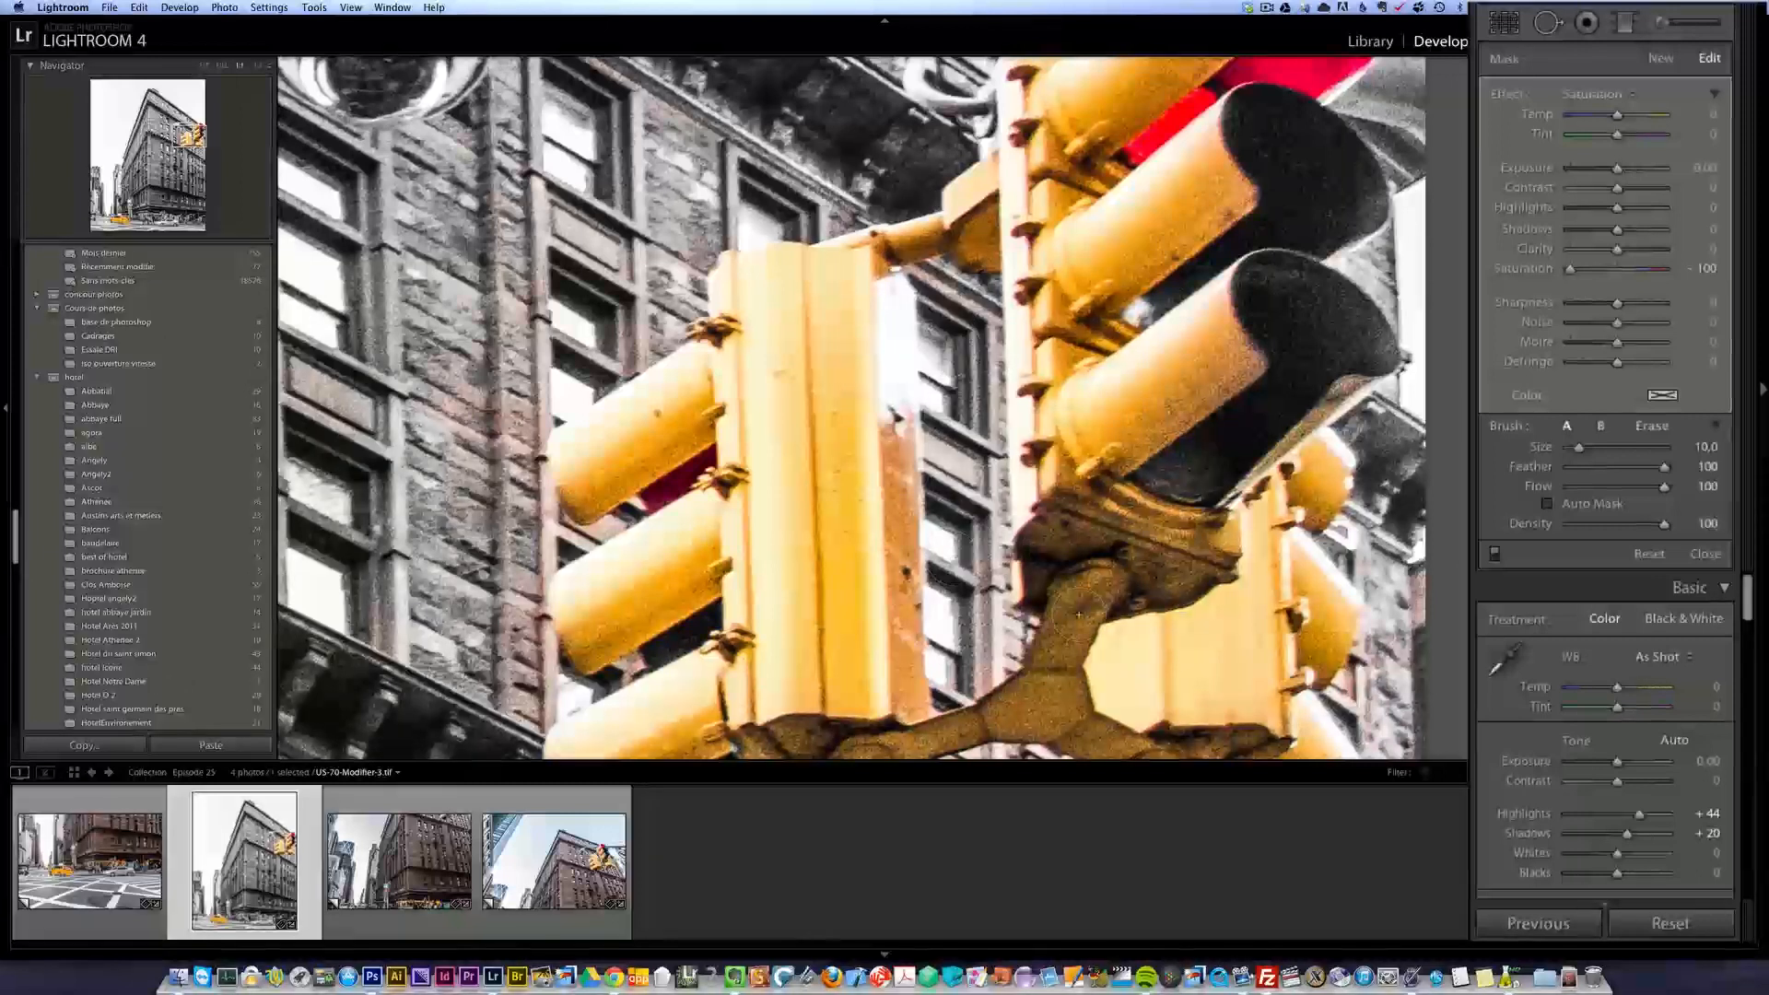
{"action": "left_click_drag", "start_coordinate": [1400, 571], "coordinate": [1161, 439]}
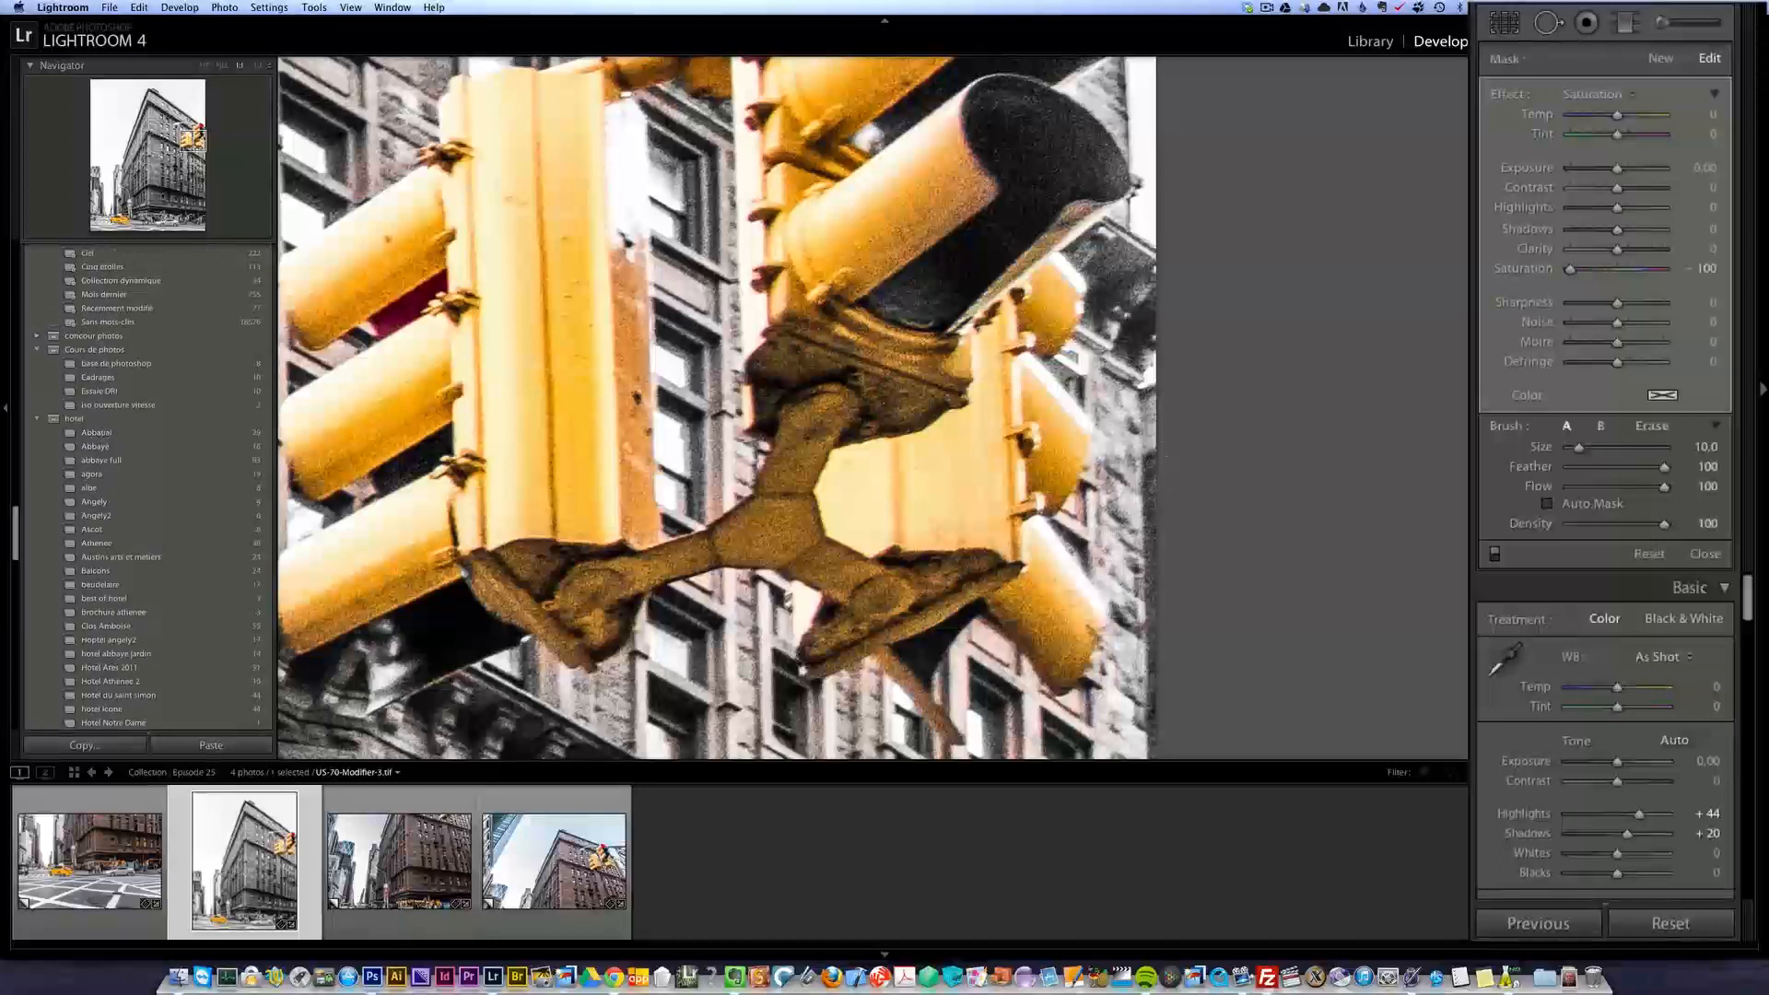
{"action": "left_click_drag", "start_coordinate": [974, 657], "coordinate": [1045, 364]}
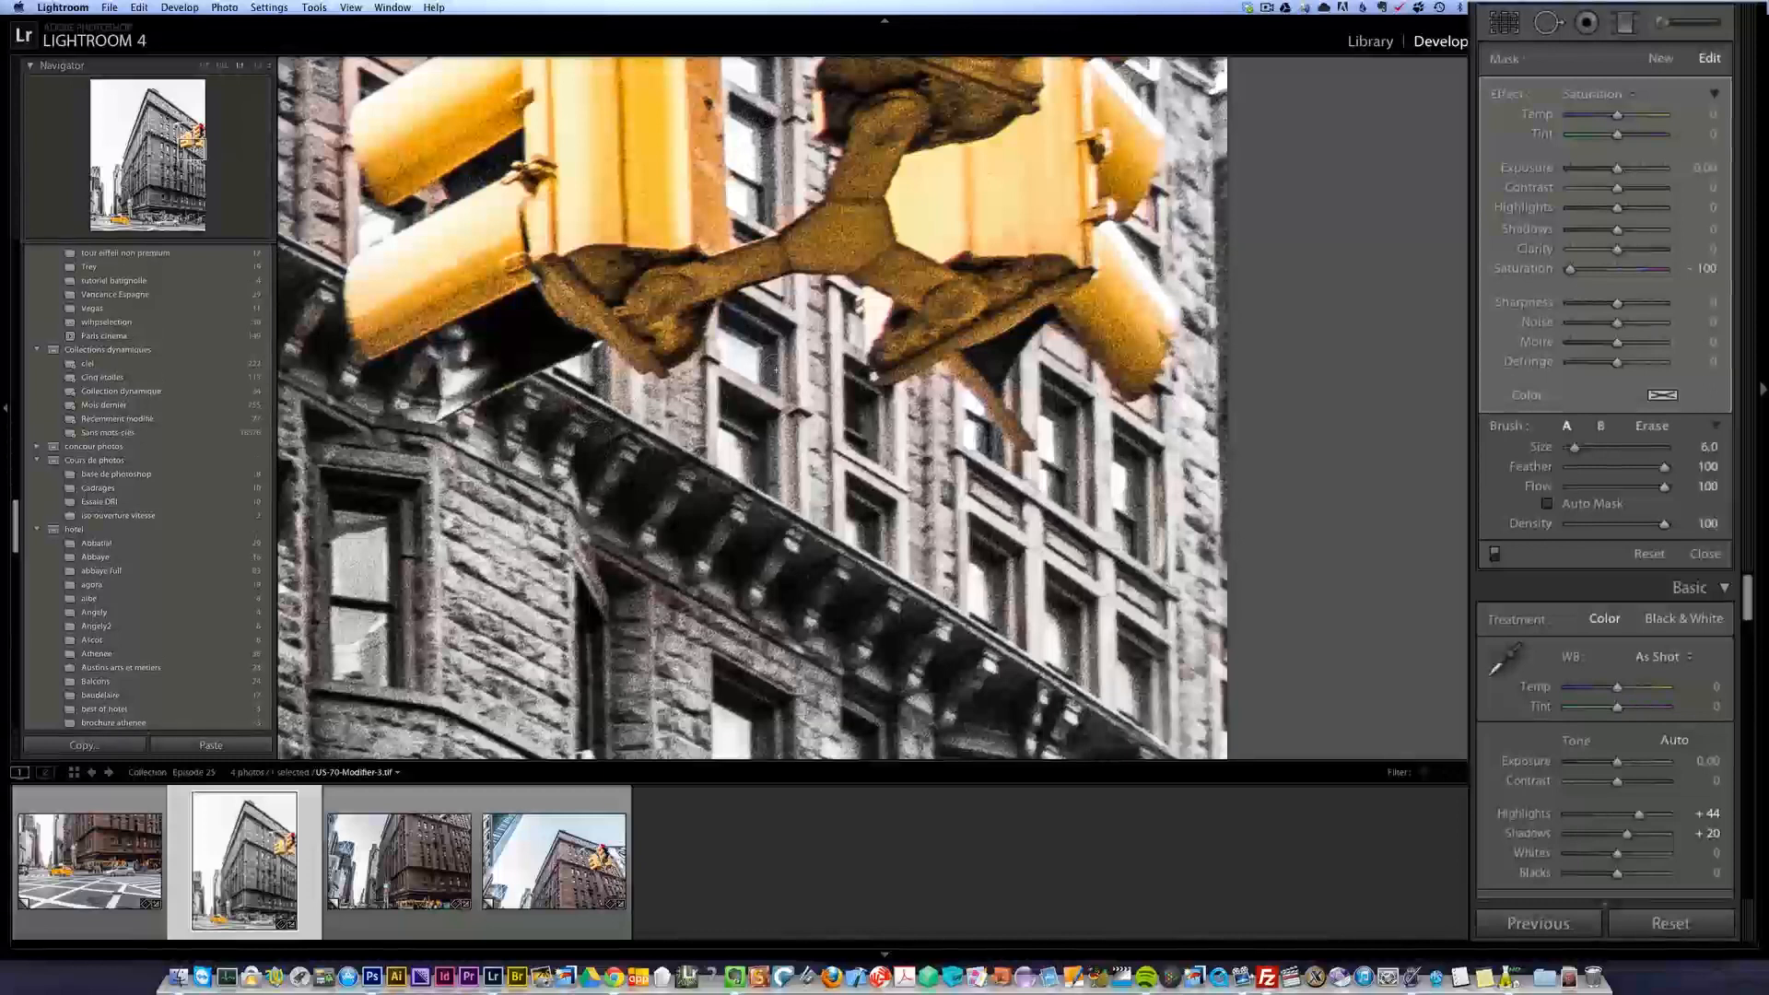
{"action": "key", "text": "z"}
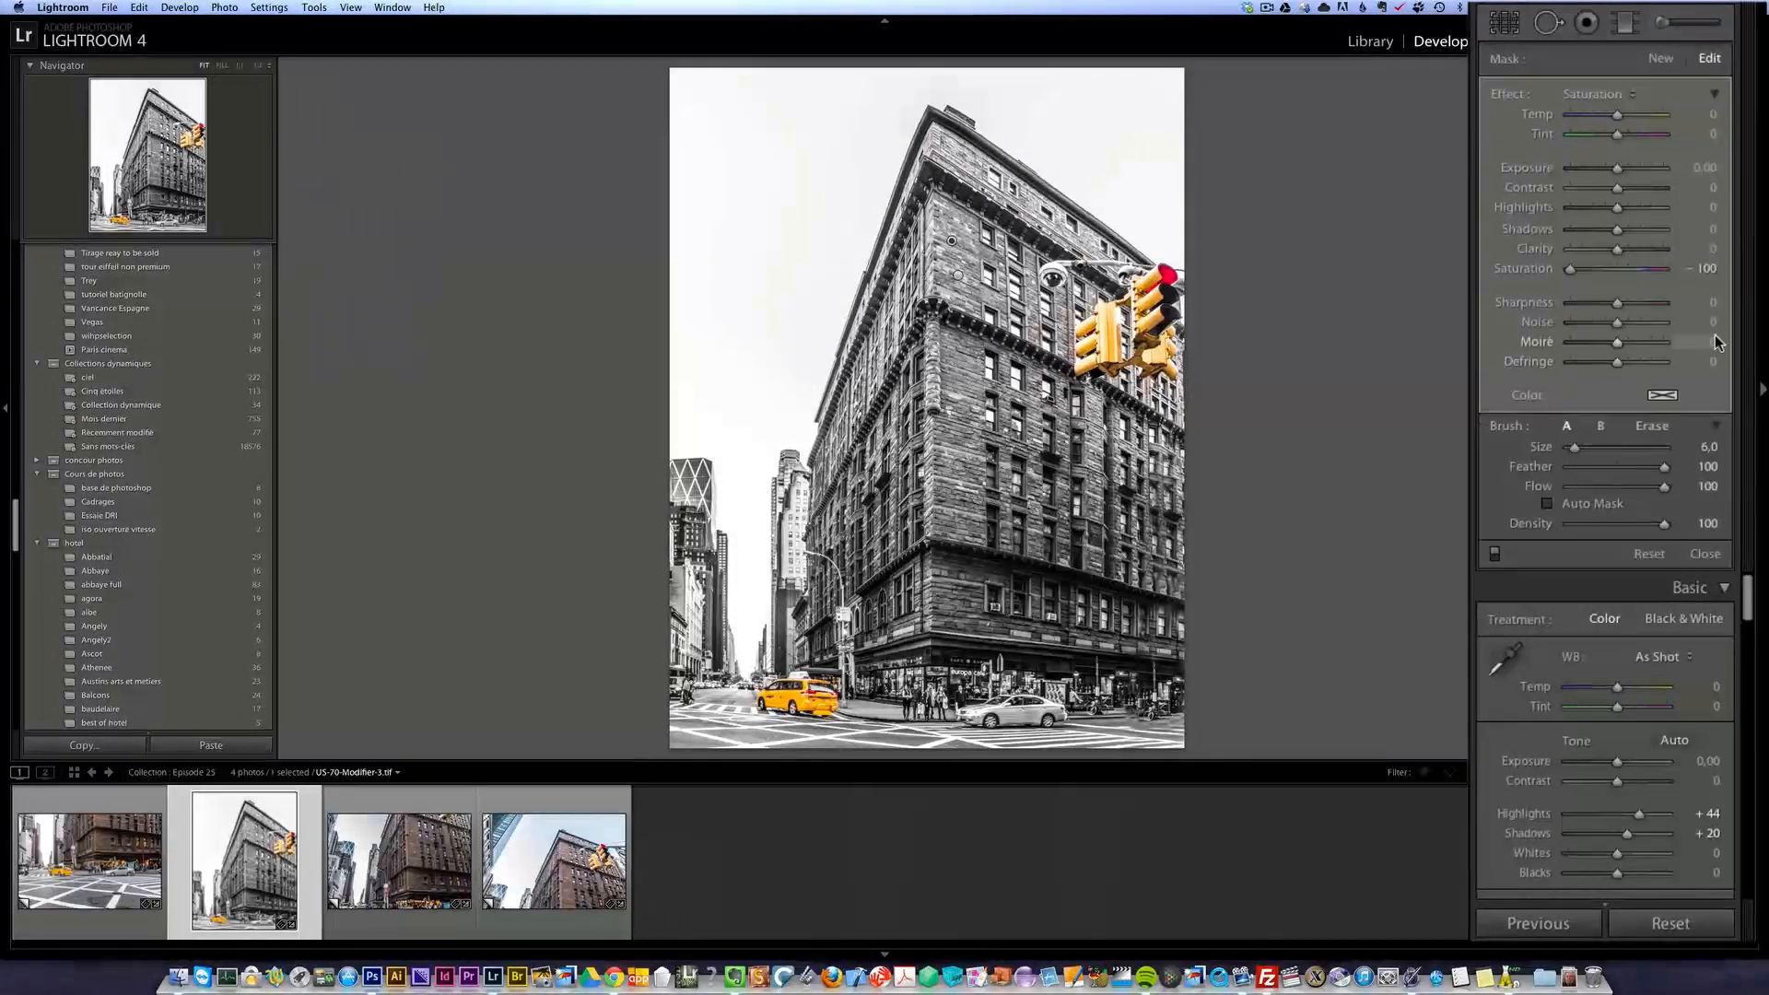
{"action": "left_click", "coordinate": [1706, 554]}
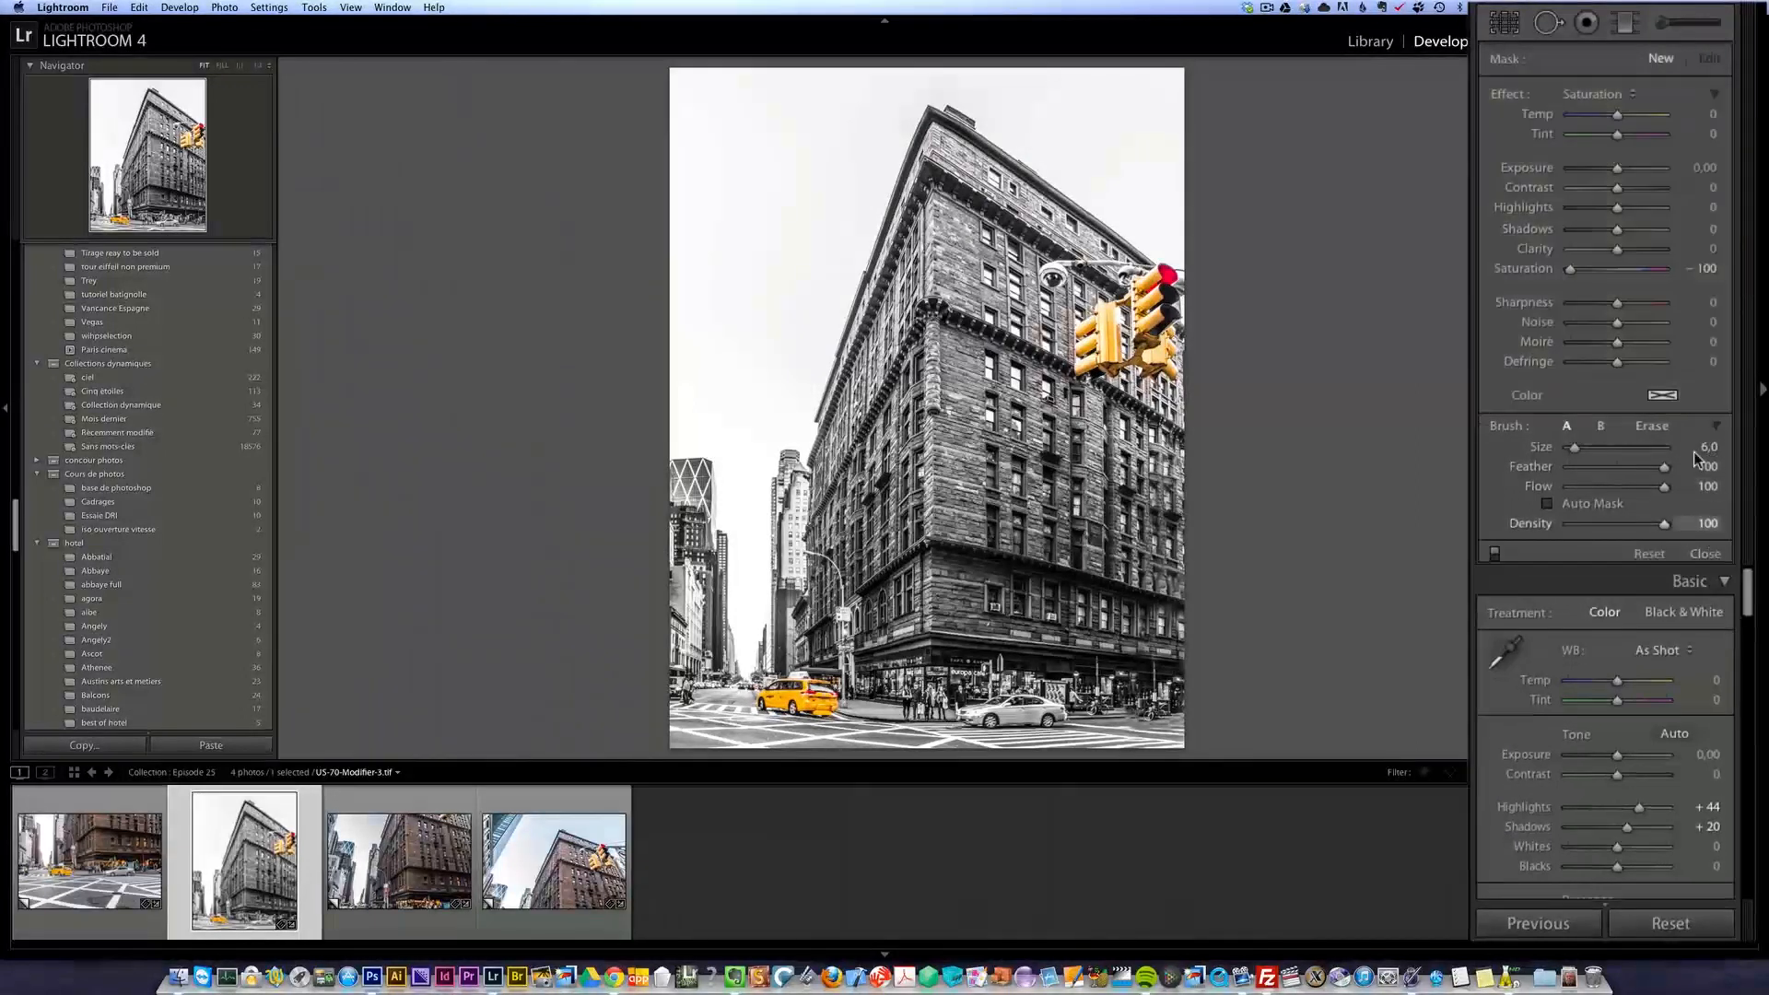
- Set the panorama's Contrast to +31 and Clarity to +91, keeping Exposure at 0.00
{"action": "left_click_drag", "start_coordinate": [1629, 252], "coordinate": [1632, 256]}
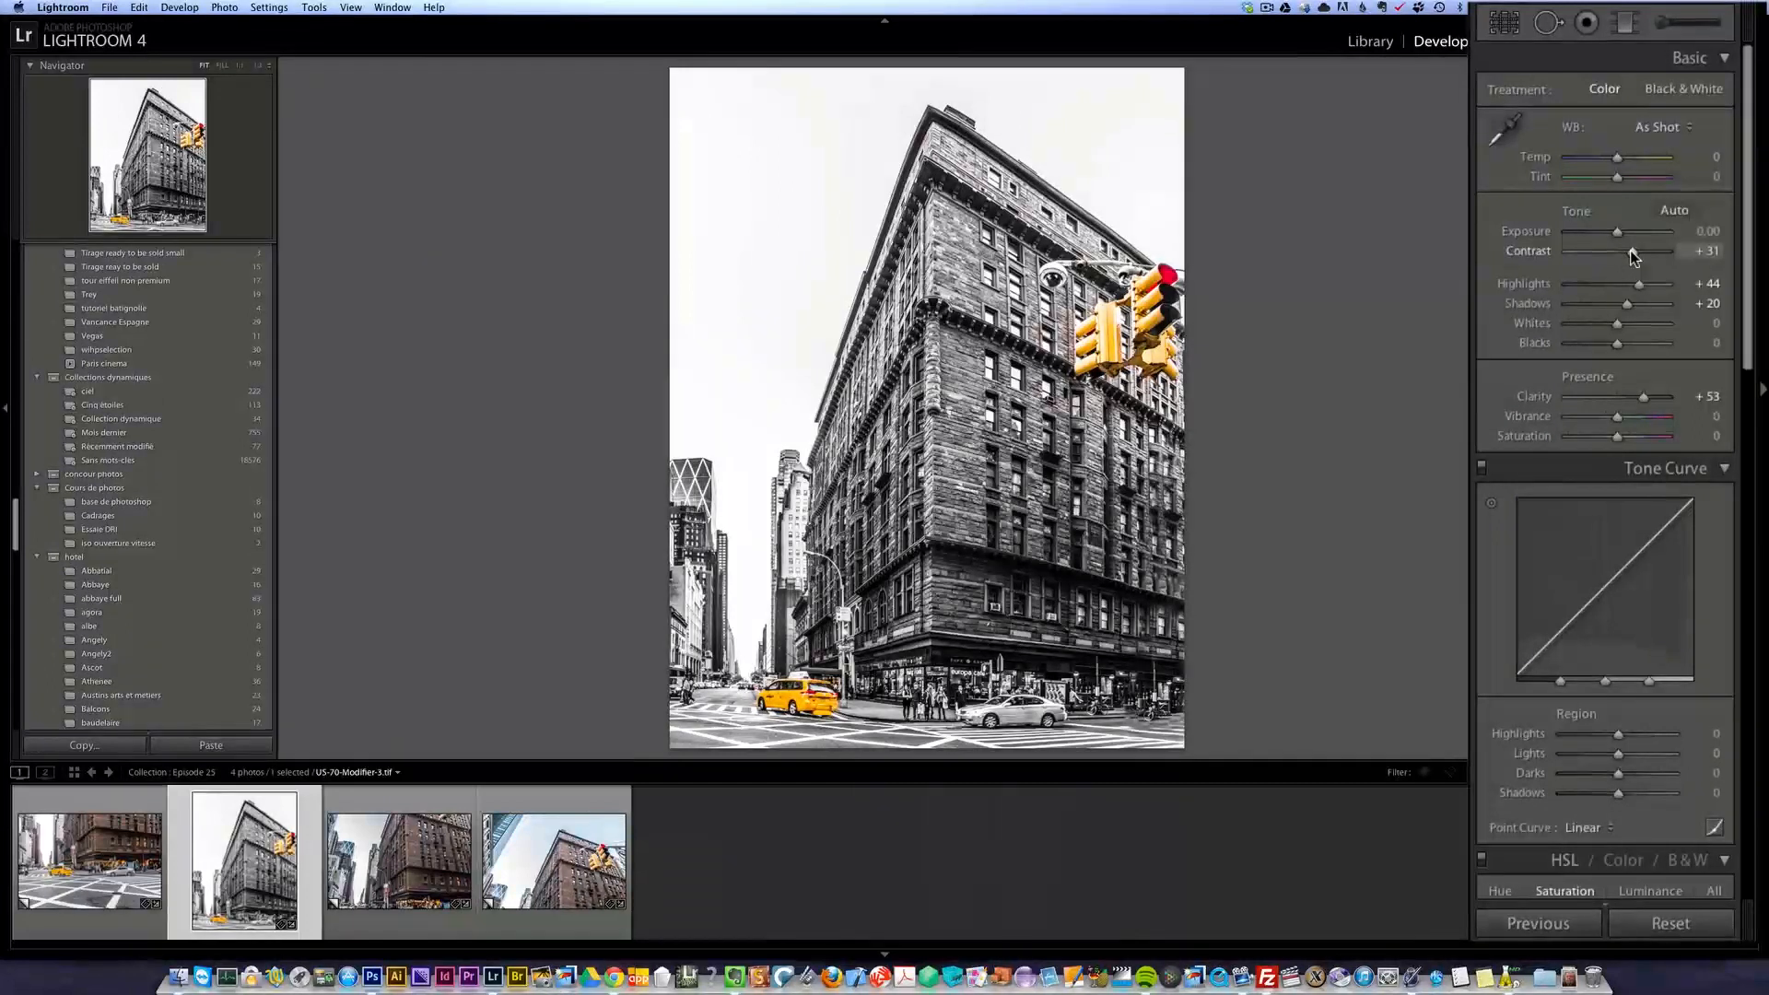
{"action": "left_click_drag", "start_coordinate": [1655, 396], "coordinate": [1664, 398]}
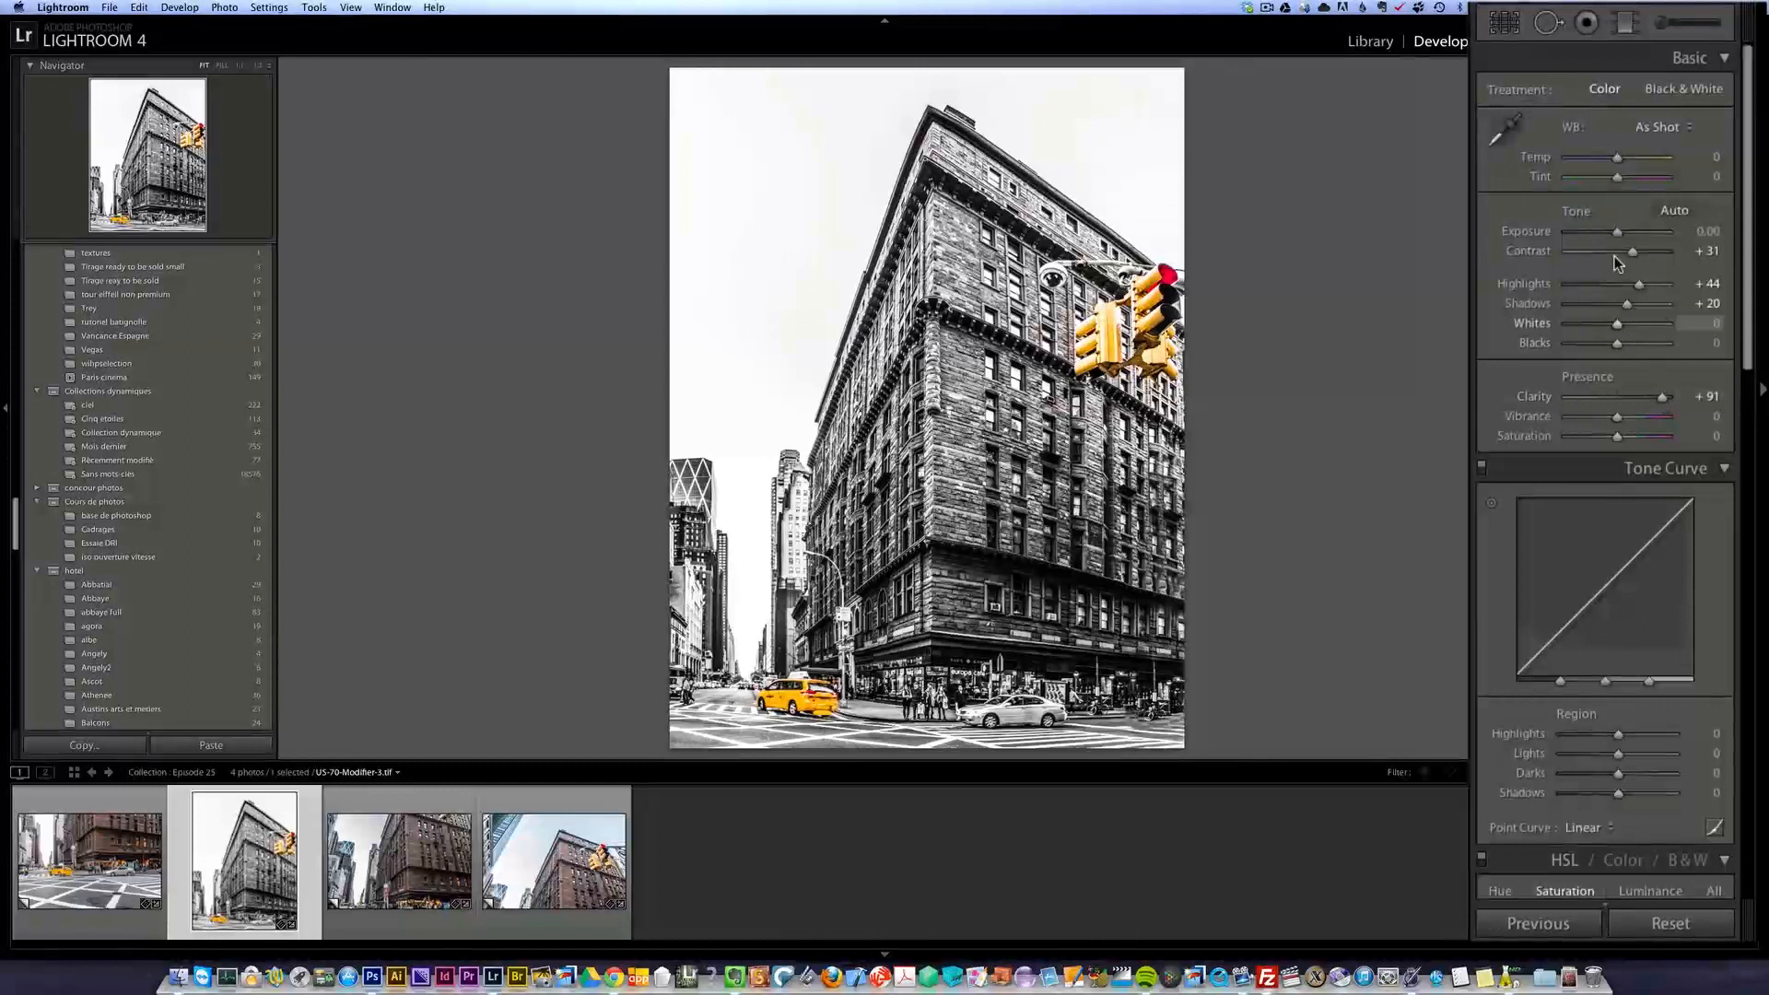
{"action": "double_click", "coordinate": [1622, 229]}
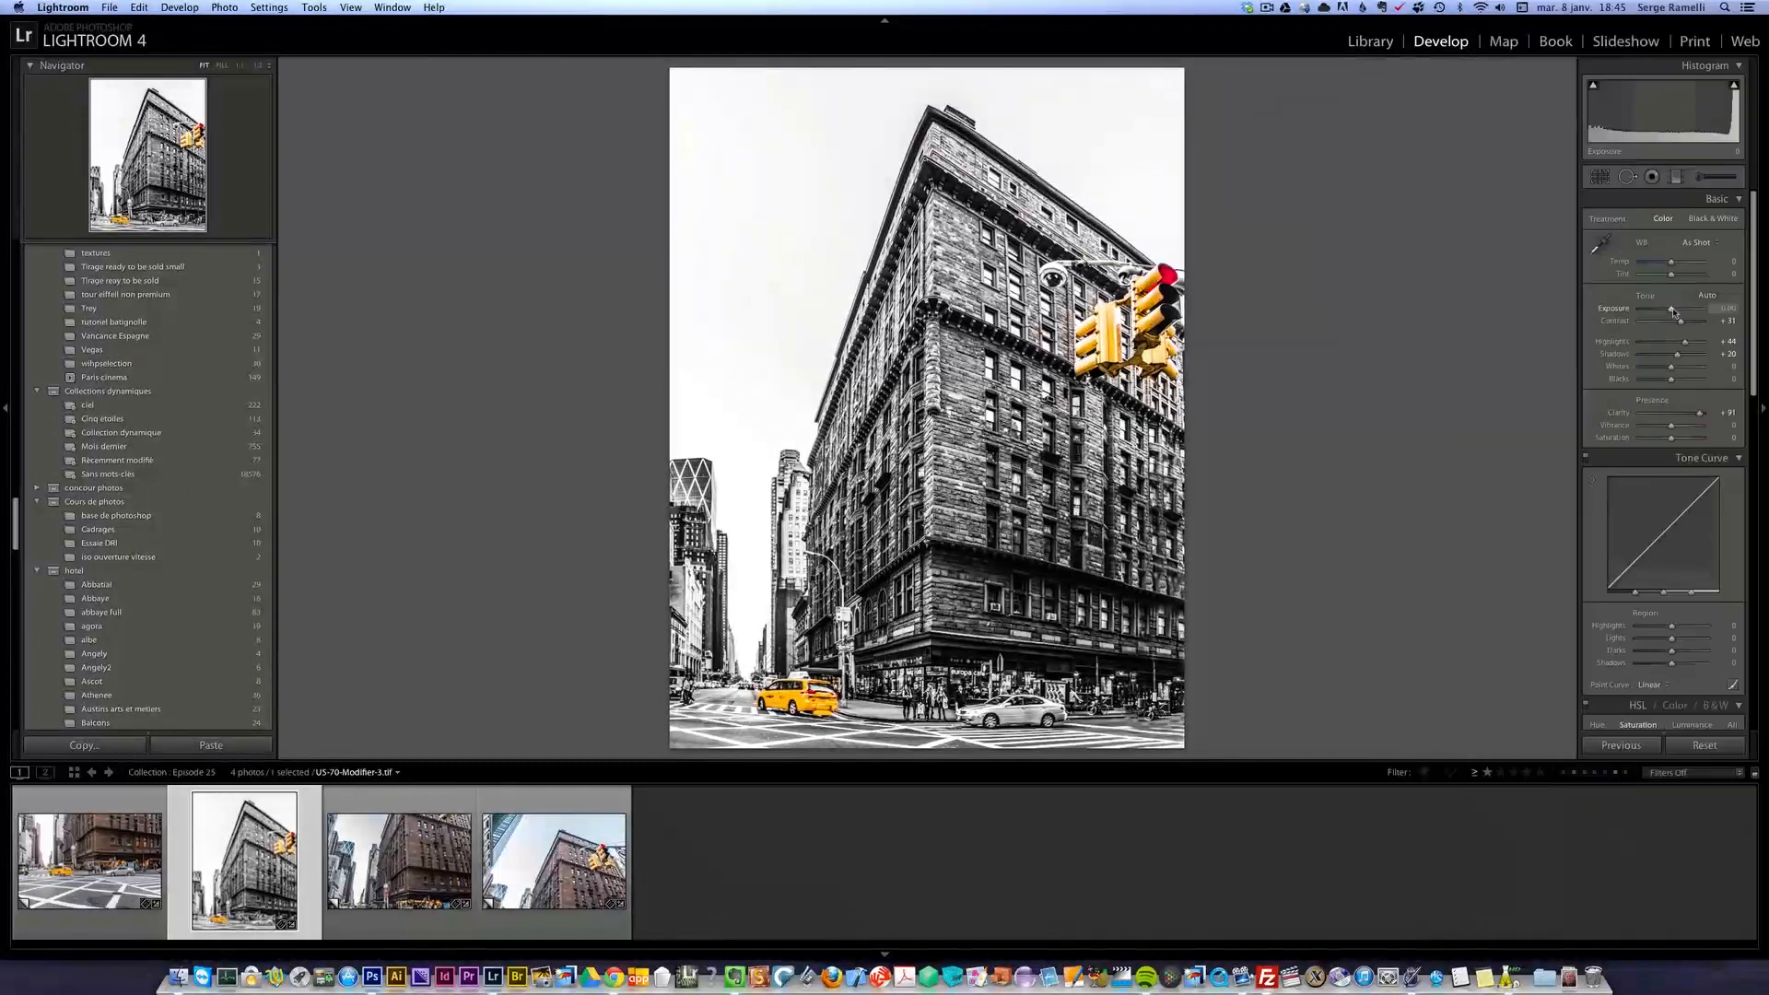
- Darken the image's corners with Highlight Priority post-crop vignetting at an Amount of -20
{"action": "scroll", "coordinate": [1676, 497], "scroll_direction": "down", "scroll_amount": 10}
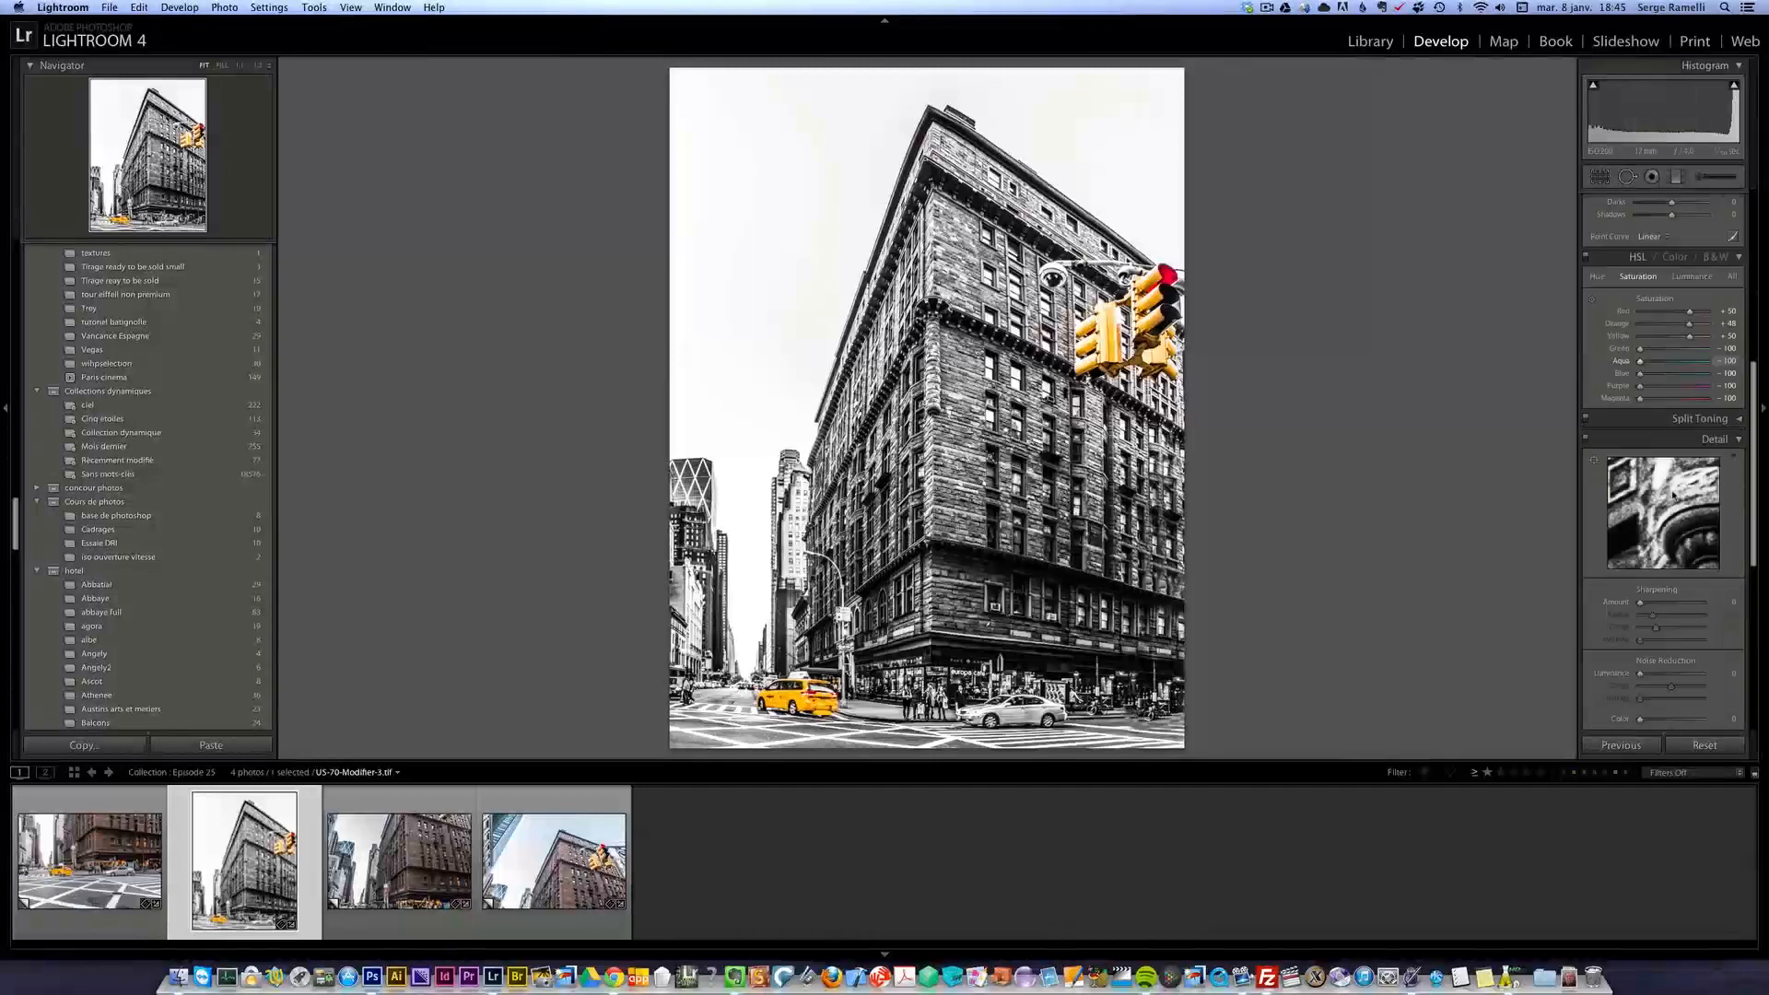
{"action": "left_click_drag", "start_coordinate": [1671, 556], "coordinate": [1669, 563]}
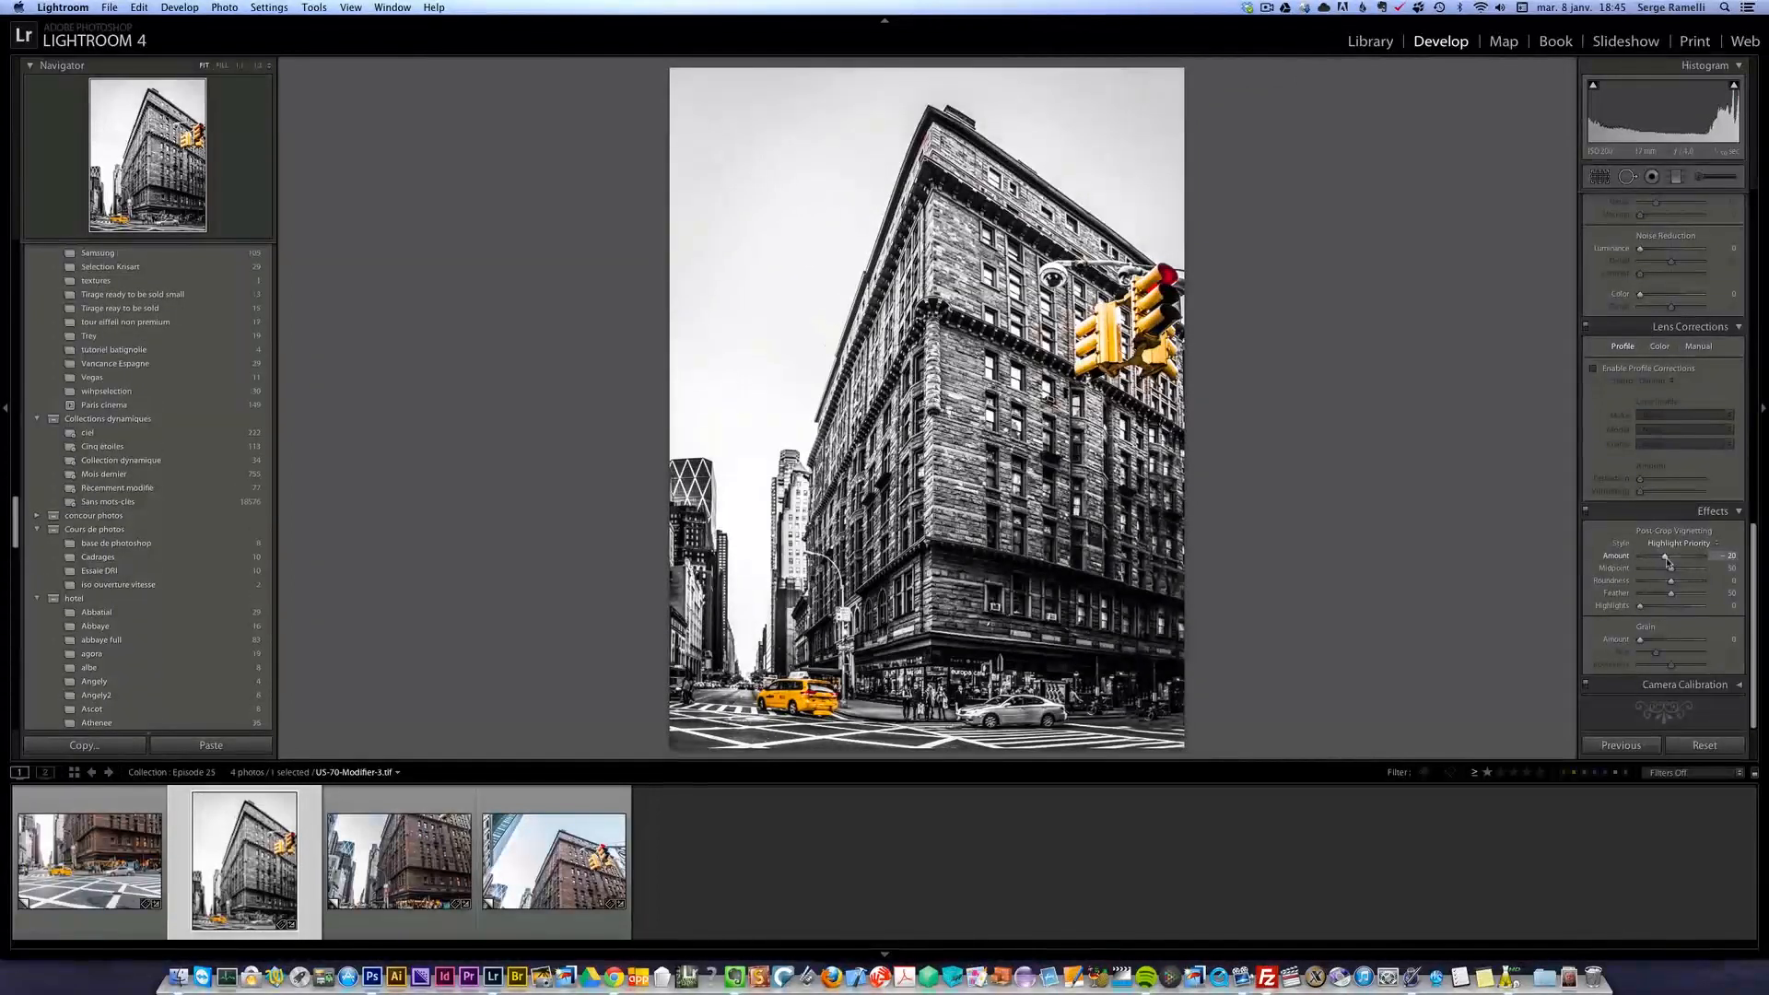